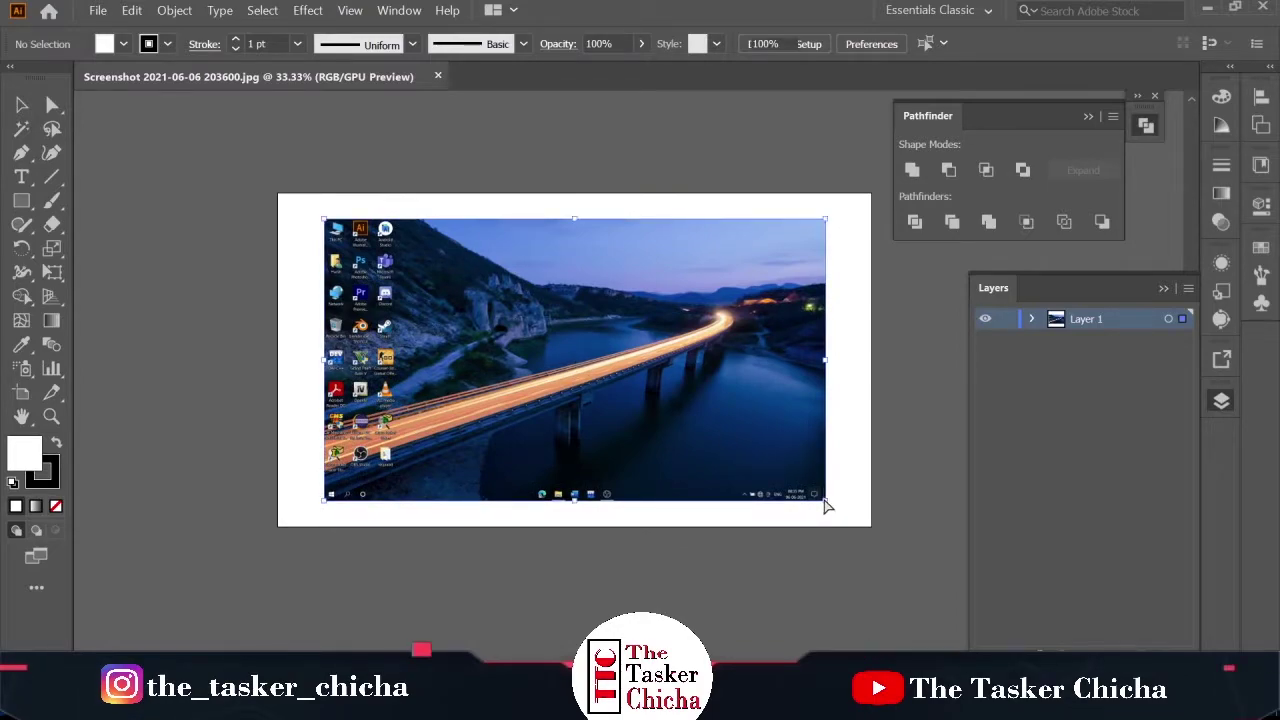
# Enlarge the desktop screenshot so it fills the whole artboard edge to edge
pyautogui.hotkey('ctrl', 't')
pyautogui.click(791, 125)
pyautogui.moveTo(826, 503); pyautogui.dragTo(891, 528)
pyautogui.moveTo(318, 216); pyautogui.dragTo(277, 192)
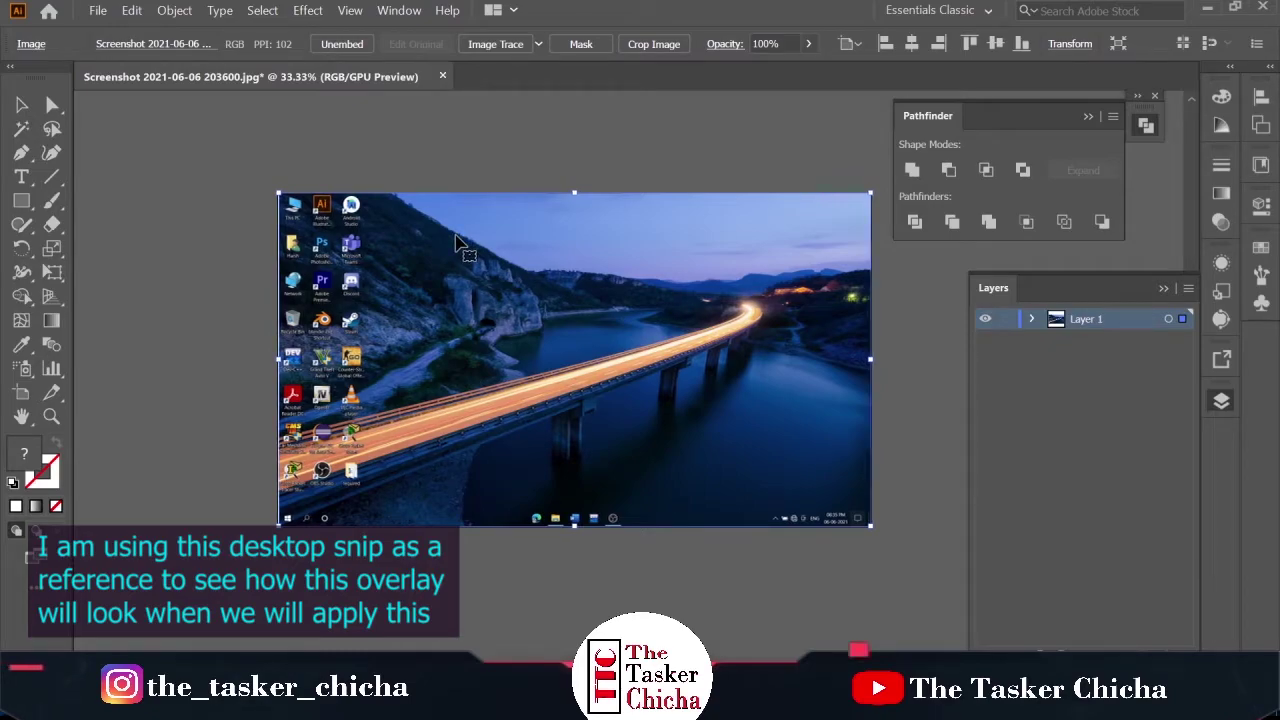
pyautogui.doubleClick(21, 105)
pyautogui.click(742, 508)
pyautogui.click(945, 438)
pyautogui.click(848, 380)
pyautogui.press('Return')
pyautogui.press('Escape')
pyautogui.click(886, 380)
pyautogui.click(855, 390)
pyautogui.press('Right')
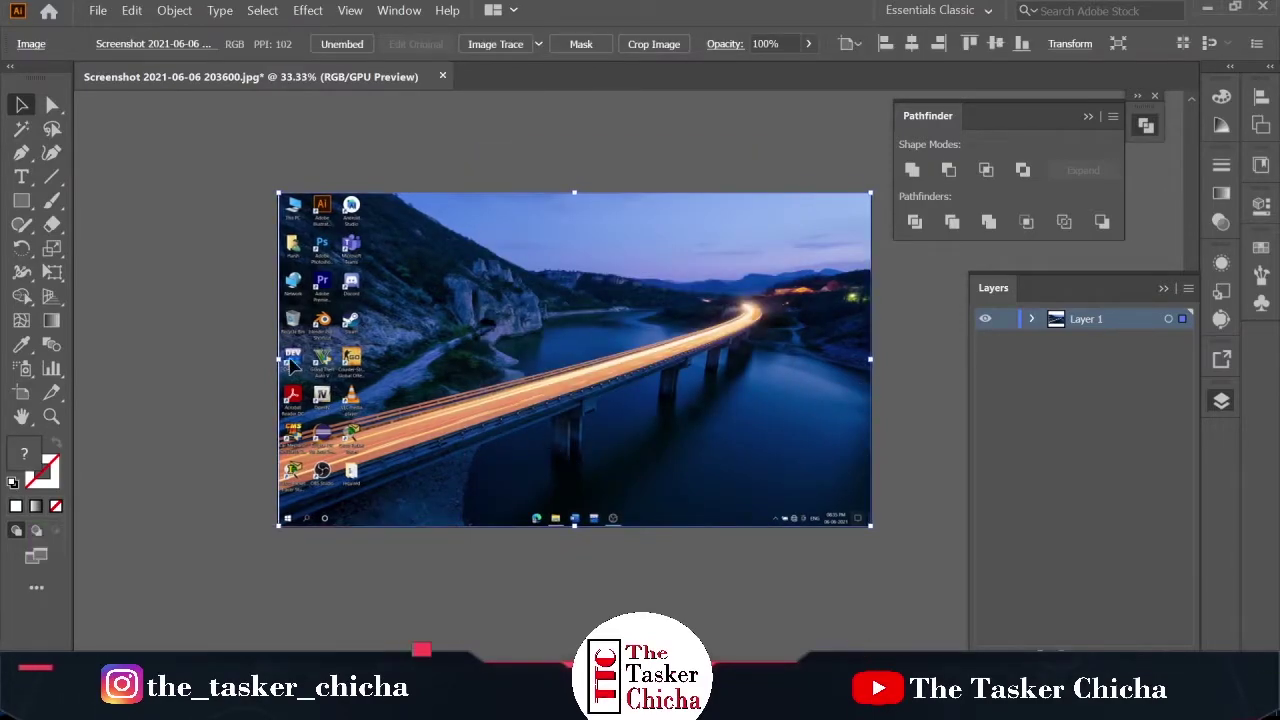
pyautogui.click(892, 372)
pyautogui.click(820, 394)
pyautogui.click(920, 440)
# Try setting Layer 1 with the desktop screenshot as a template layer
pyautogui.rightClick(990, 330)
pyautogui.click(999, 562)
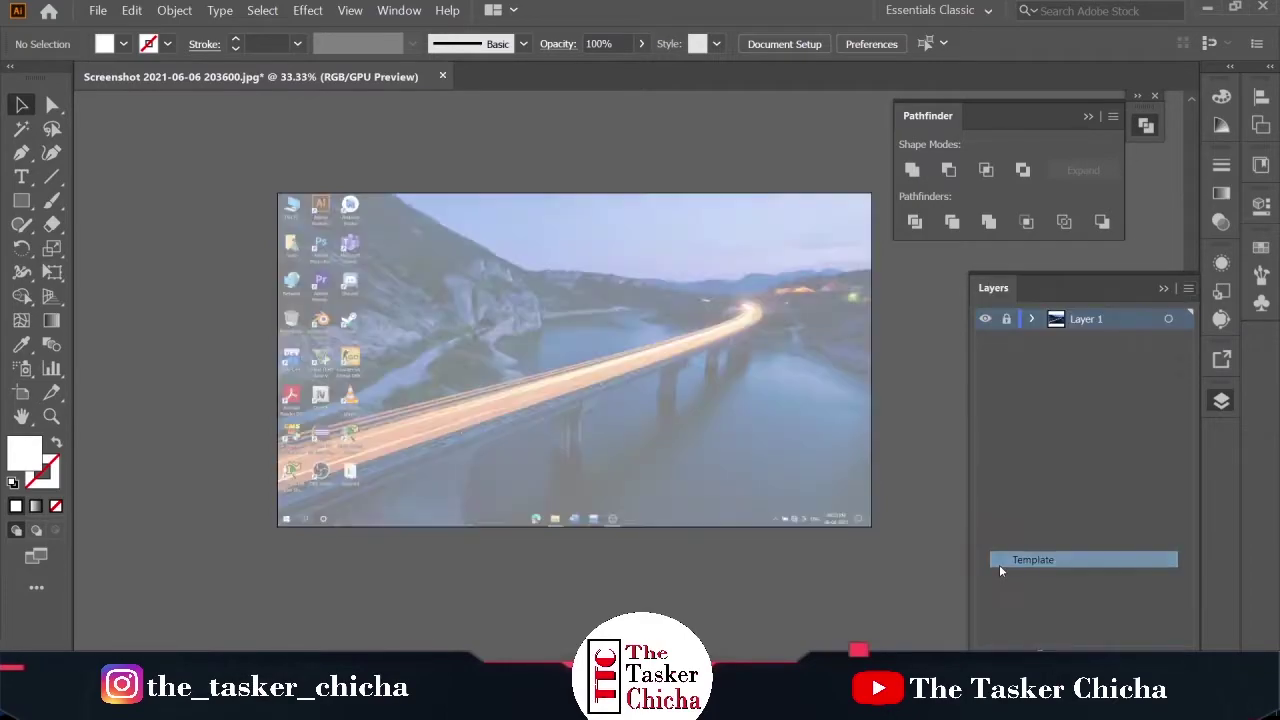
# Unlock Layer 1 and lower the screenshot image's opacity to 91%
pyautogui.click(641, 43)
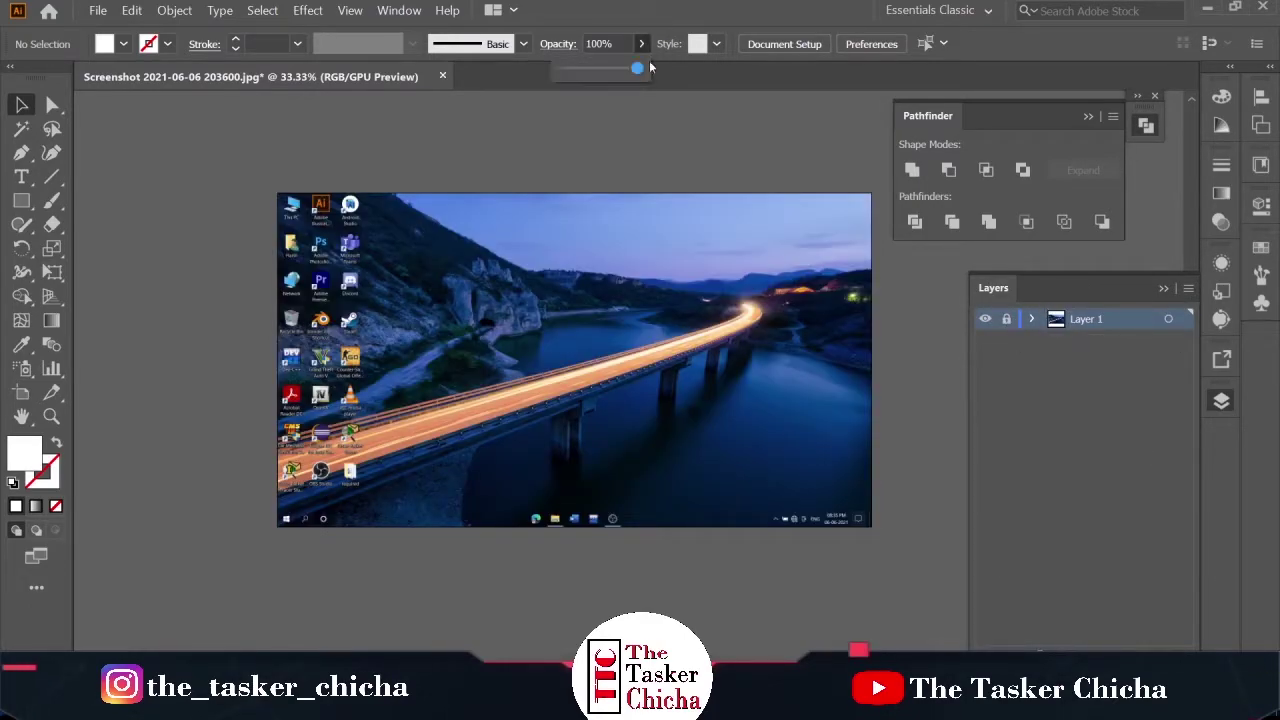
pyautogui.click(1006, 319)
pyautogui.click(1032, 319)
pyautogui.click(1108, 340)
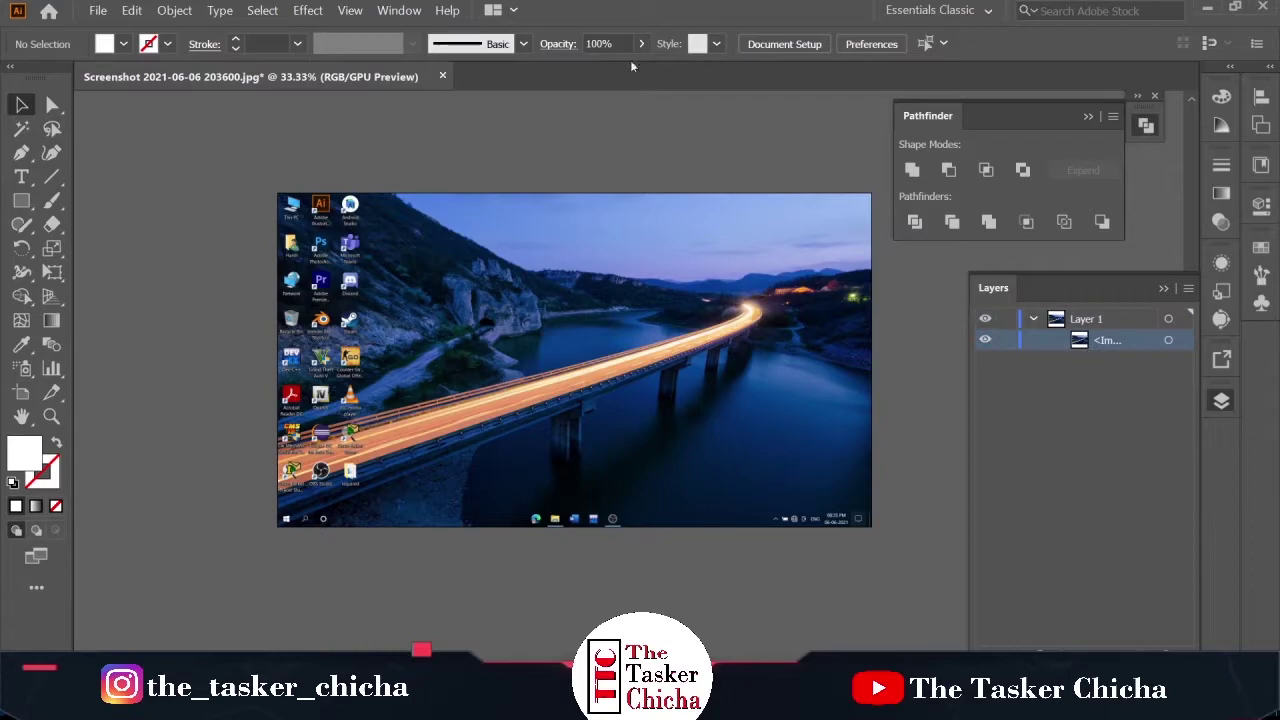
pyautogui.click(640, 406)
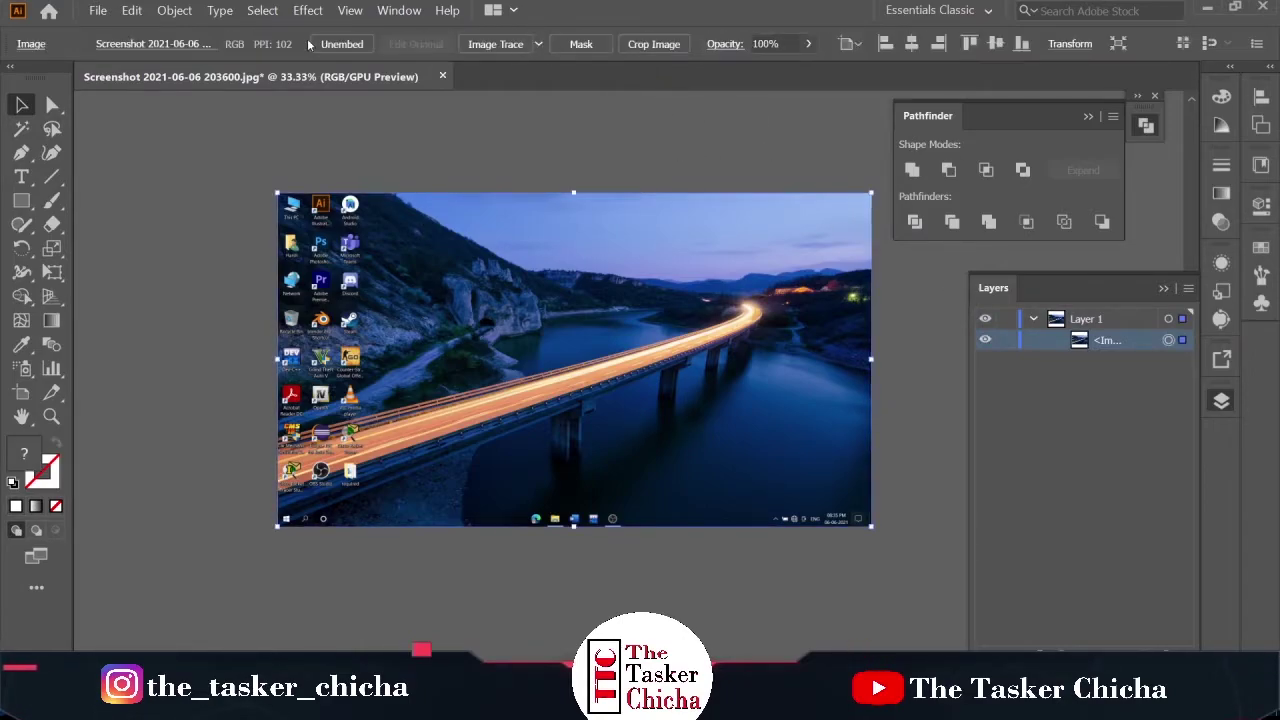
pyautogui.click(315, 44)
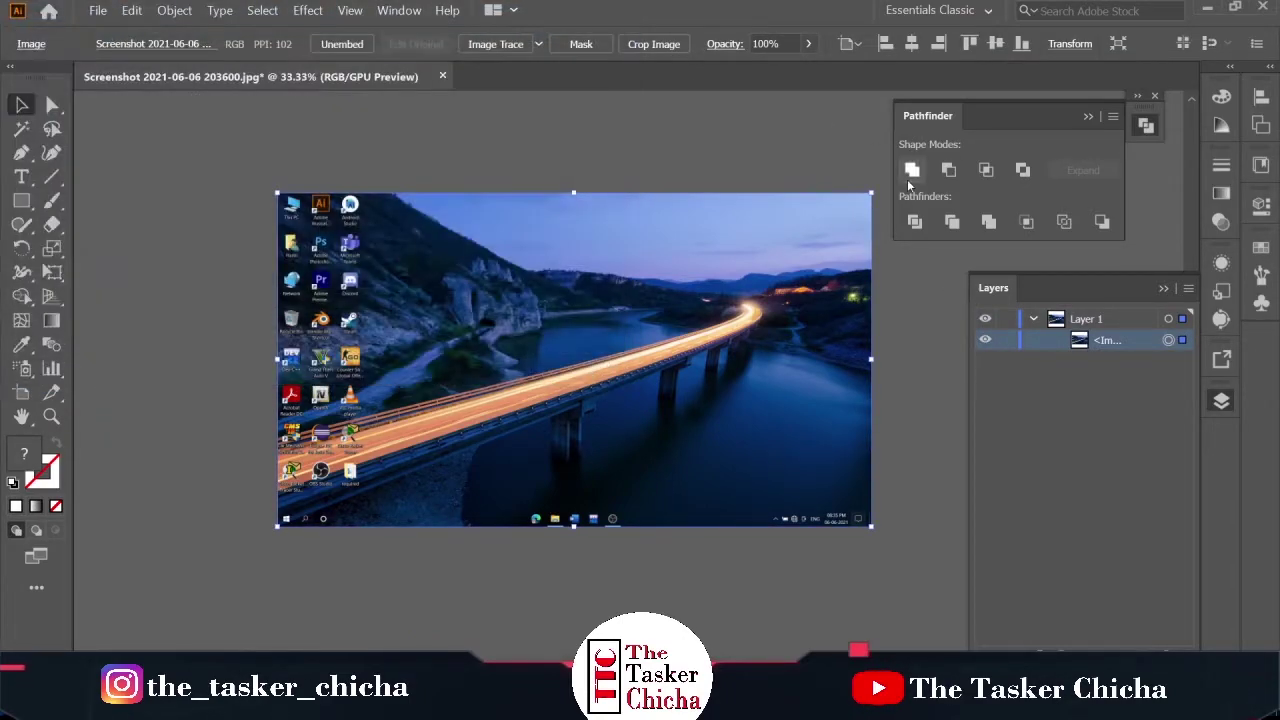
pyautogui.moveTo(810, 100); pyautogui.dragTo(795, 81)
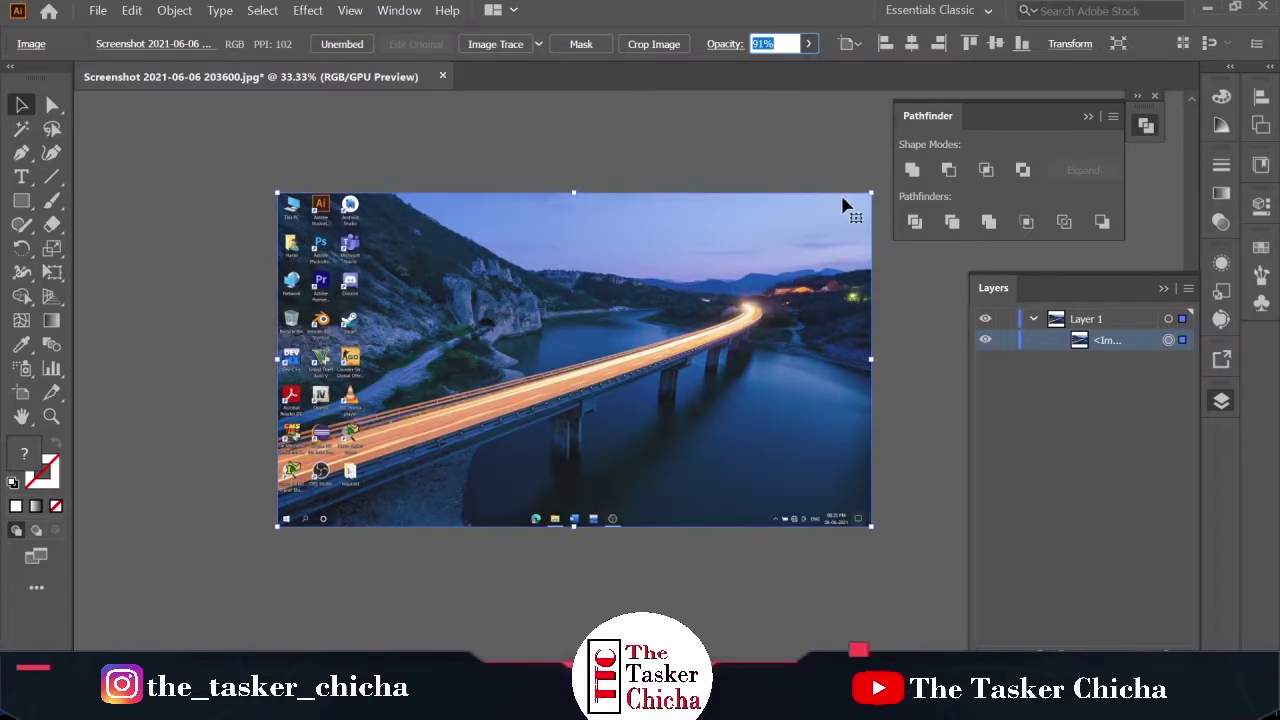
# Lock Layer 1 and add a new layer above it
pyautogui.click(1033, 319)
pyautogui.click(1006, 319)
pyautogui.click(1139, 654)
# Draw a closed white border shape with the Pen tool along the screenshot's top edge and upper-right corner, extending past the artboard
pyautogui.scroll(2, 854, 291)
pyautogui.scroll(-2, 854, 291)
pyautogui.moveTo(854, 291); pyautogui.dragTo(794, 312)
pyautogui.scroll(1, 775, 304)
pyautogui.press('p')
pyautogui.click(874, 254)
pyautogui.click(842, 222)
pyautogui.hotkey('ctrl', 'z')
pyautogui.click(837, 218)
pyautogui.click(837, 157)
pyautogui.moveTo(329, 179); pyautogui.dragTo(539, 220)
pyautogui.click(266, 198)
pyautogui.click(161, 93)
pyautogui.scroll(-1, 625, 189)
pyautogui.moveTo(625, 189); pyautogui.dragTo(210, 266)
pyautogui.click(569, 177)
pyautogui.click(522, 353)
pyautogui.moveTo(506, 409); pyautogui.dragTo(802, 354)
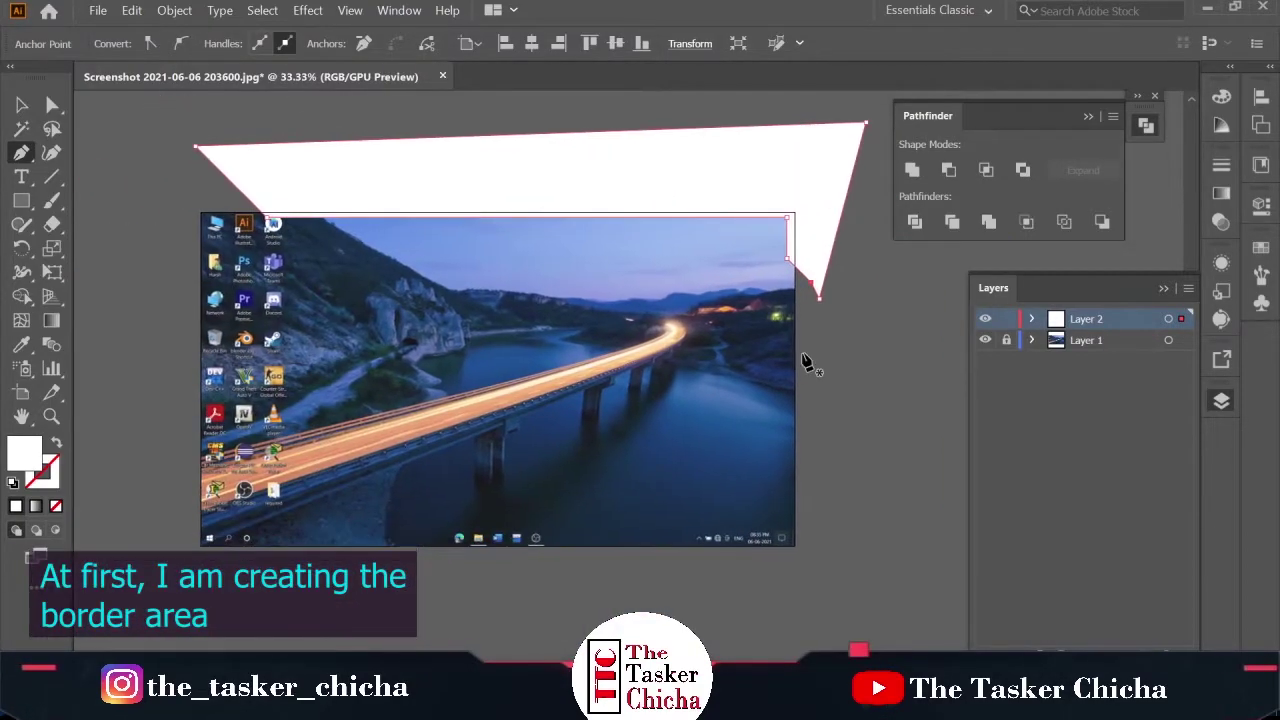
pyautogui.press('v')
pyautogui.click(836, 358)
# Draw a rectangle matching the artboard over the screenshot and swap its fill and stroke
pyautogui.moveTo(197, 208); pyautogui.dragTo(795, 547)
pyautogui.click(57, 444)
pyautogui.press('v')
pyautogui.click(157, 380)
# Trim away the part of the white border shape outside the artboard with the Shape Builder tool
pyautogui.moveTo(522, 114); pyautogui.dragTo(523, 233)
pyautogui.hotkey('shift', 'm')
pyautogui.keyDown('alt'); pyautogui.click(535, 209); pyautogui.keyUp('alt')
pyautogui.press('v')
pyautogui.click(856, 307)
# Fill the trimmed border shape with a dark green
pyautogui.click(457, 215)
pyautogui.doubleClick(26, 460)
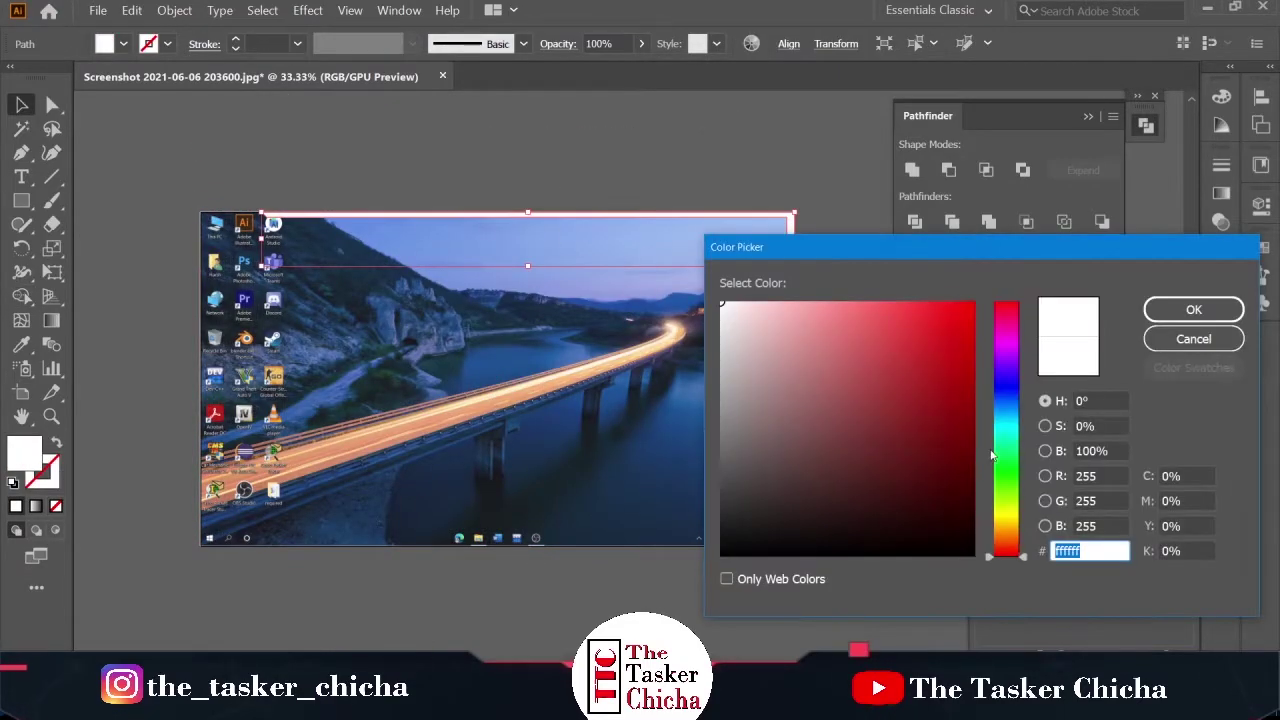
pyautogui.click(1007, 475)
pyautogui.click(957, 457)
pyautogui.click(935, 452)
pyautogui.click(1170, 309)
pyautogui.click(853, 326)
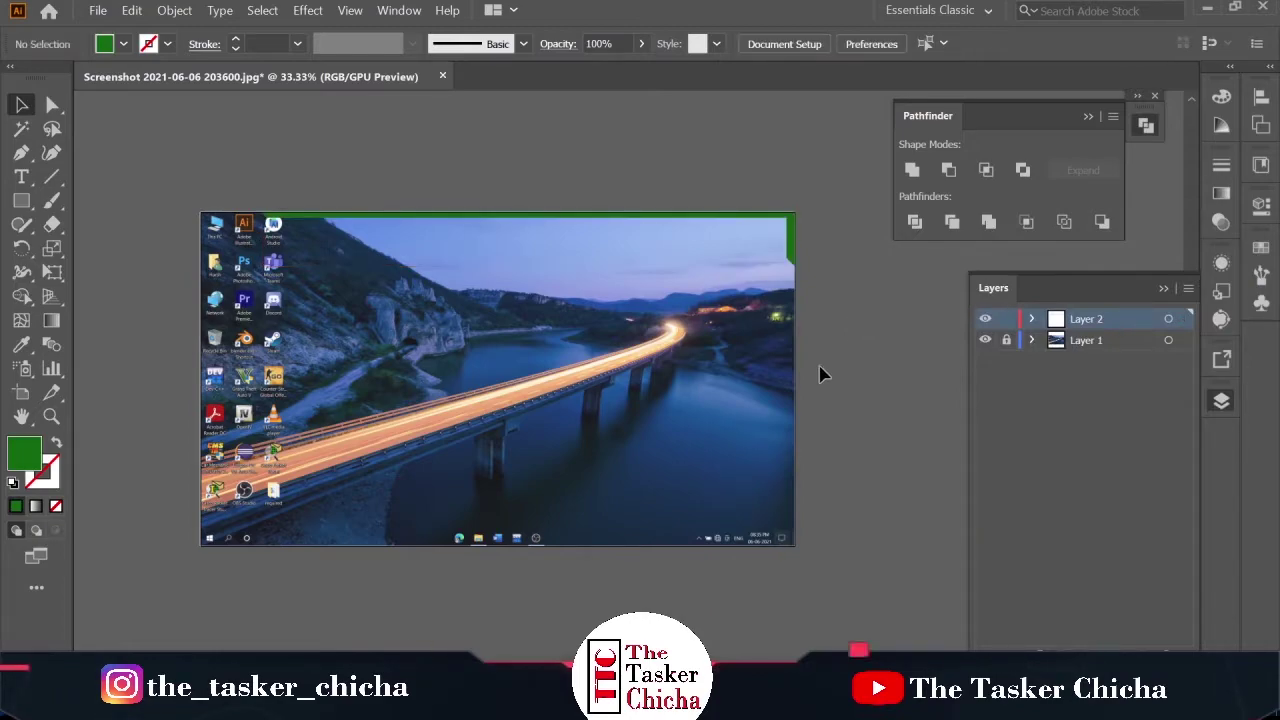
# Draw a closed dark green shape with the Pen tool down the artboard's right edge, starting at the top border's lower end
pyautogui.press('p')
pyautogui.click(786, 495)
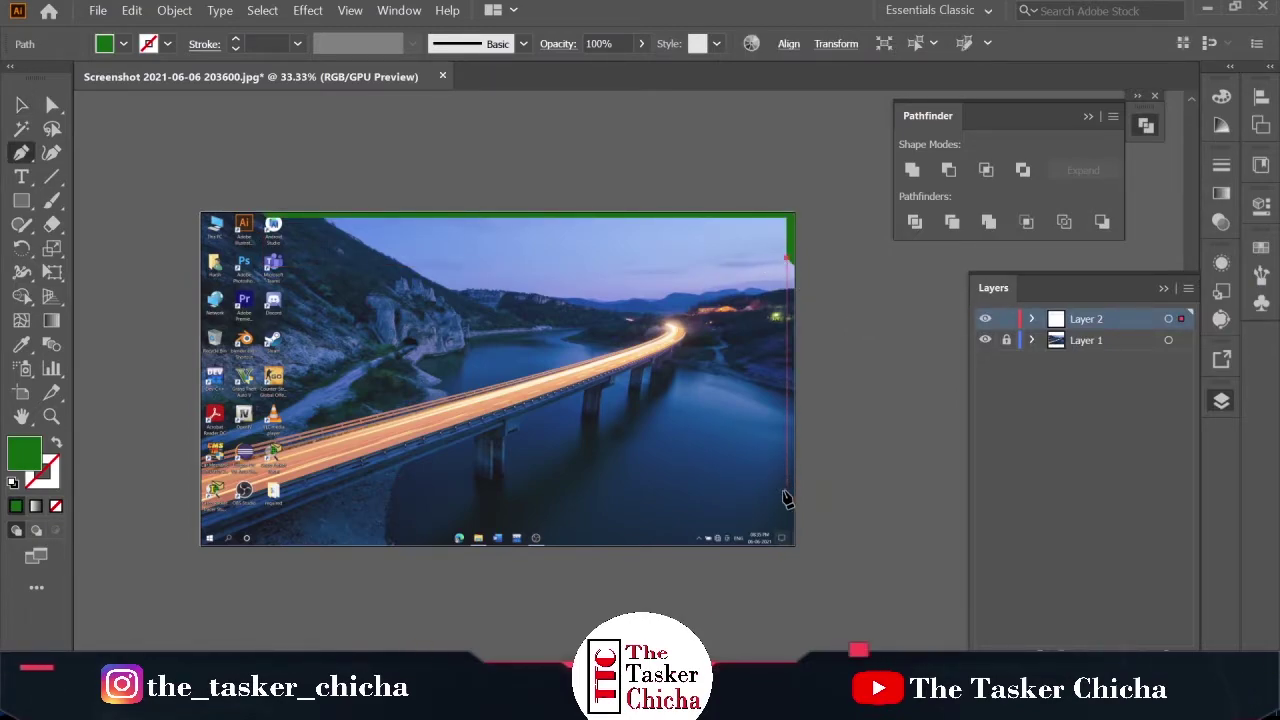
pyautogui.click(823, 491)
pyautogui.click(823, 240)
pyautogui.click(787, 259)
pyautogui.press('v')
pyautogui.click(852, 268)
# Trim off the part of the right-edge shape outside the artboard with the Shape Builder tool
pyautogui.moveTo(750, 183); pyautogui.dragTo(884, 364)
pyautogui.hotkey('shift', 'm')
pyautogui.keyDown('alt'); pyautogui.click(818, 311); pyautogui.keyUp('alt')
pyautogui.press('v')
pyautogui.click(818, 310)
# Unite the top border and the right-edge strip into one shape with Pathfinder
pyautogui.moveTo(694, 163); pyautogui.dragTo(904, 258)
pyautogui.click(657, 476)
pyautogui.click(790, 360)
pyautogui.keyDown('shift'); pyautogui.click(746, 213); pyautogui.keyUp('shift')
pyautogui.click(756, 186)
pyautogui.click(788, 216)
pyautogui.keyDown('shift'); pyautogui.click(792, 288); pyautogui.keyUp('shift')
pyautogui.click(911, 174)
pyautogui.click(837, 252)
pyautogui.click(792, 299)
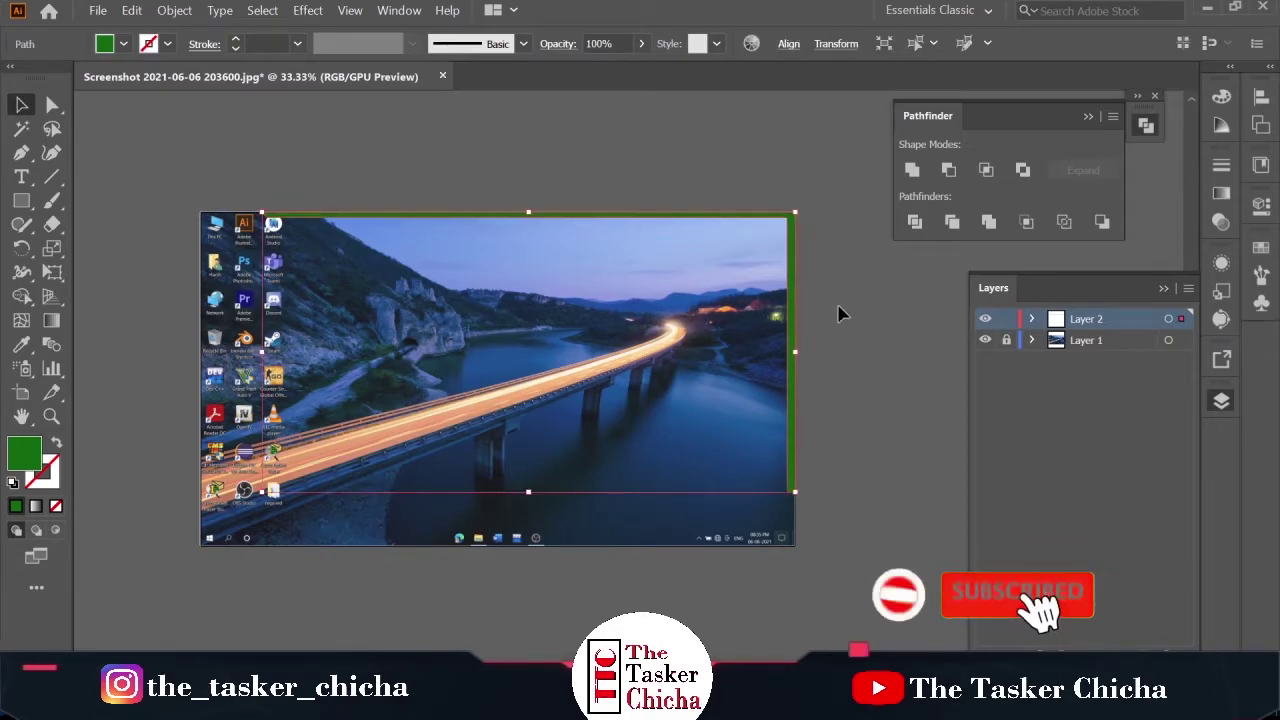
# Draw a slanted parallelogram with the Pen tool across the upper half of the right border strip
pyautogui.click(817, 316)
pyautogui.press('p')
pyautogui.click(819, 321)
pyautogui.click(761, 263)
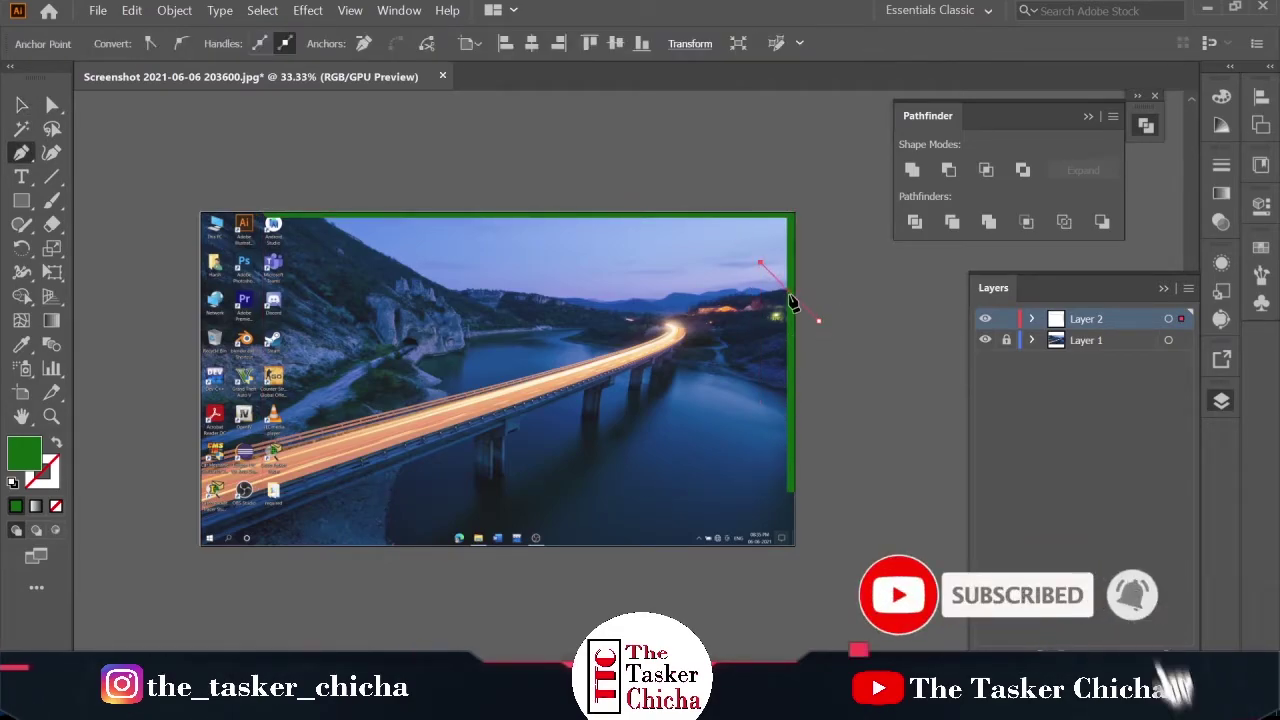
pyautogui.click(761, 327)
pyautogui.click(817, 382)
# Cut the parallelogram out of the right border with the Shape Builder tool to leave a slanted gap
pyautogui.press('v')
pyautogui.hotkey('ctrl', 'a')
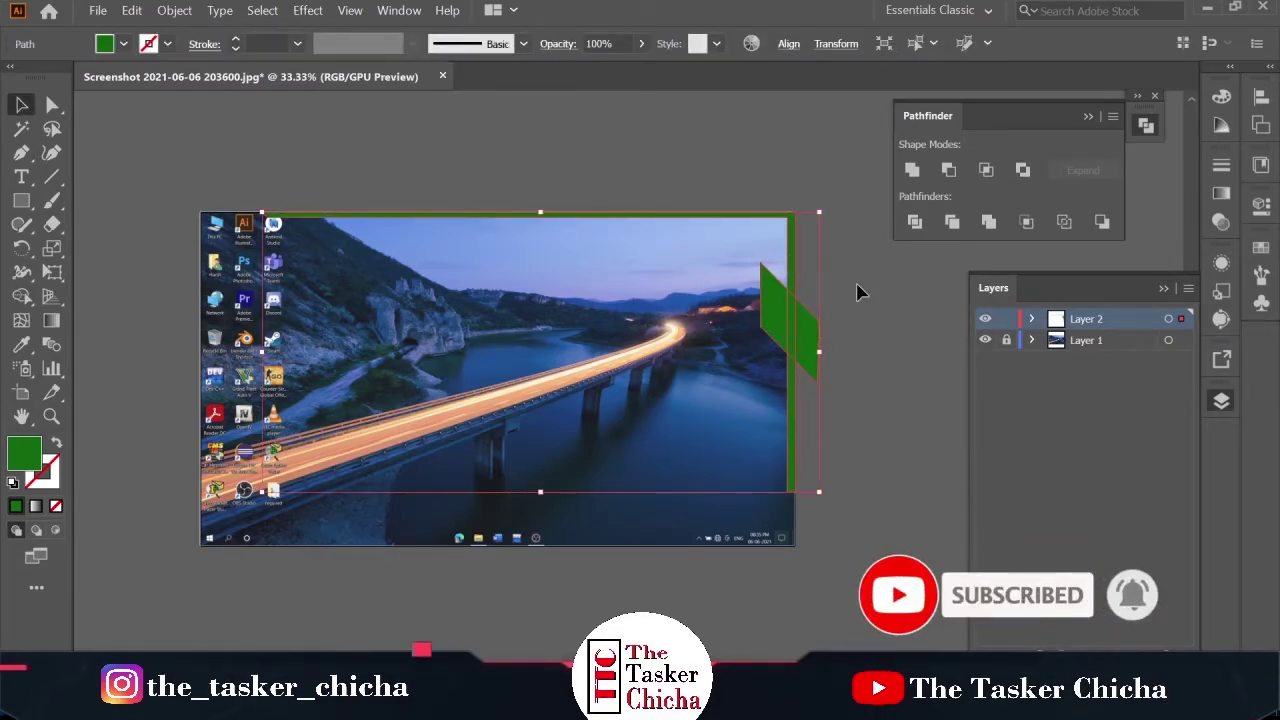
pyautogui.hotkey('shift', 'm')
pyautogui.keyDown('alt'); pyautogui.click(800, 335); pyautogui.keyUp('alt')
pyautogui.press('v')
pyautogui.click(830, 440)
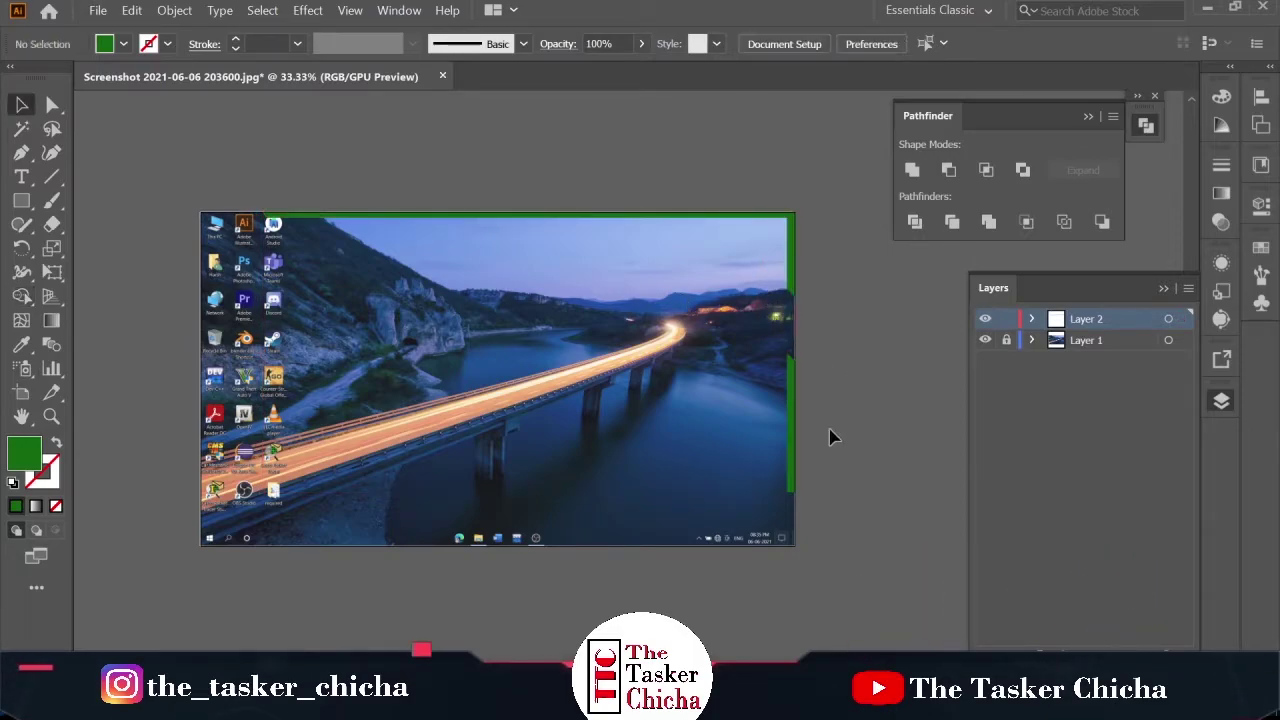
# Draw a long trapezoid with slanted ends over the top border using the Pen tool
pyautogui.press('p')
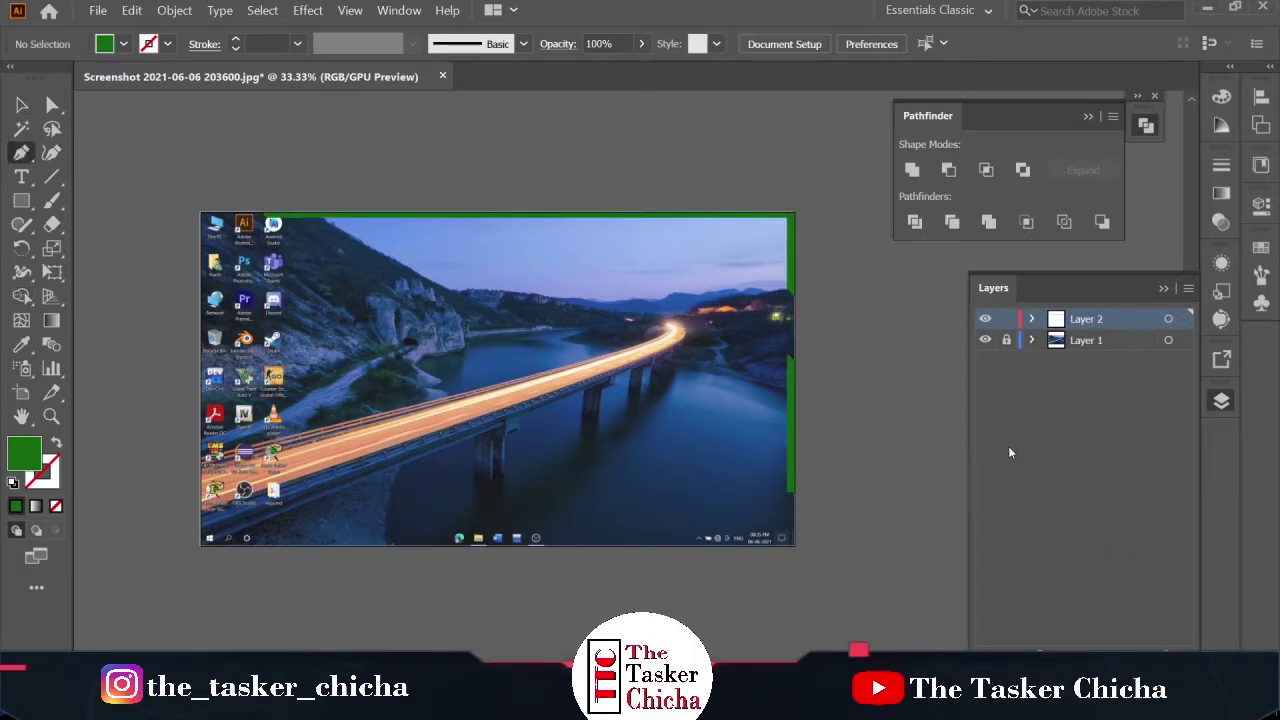
pyautogui.click(1030, 319)
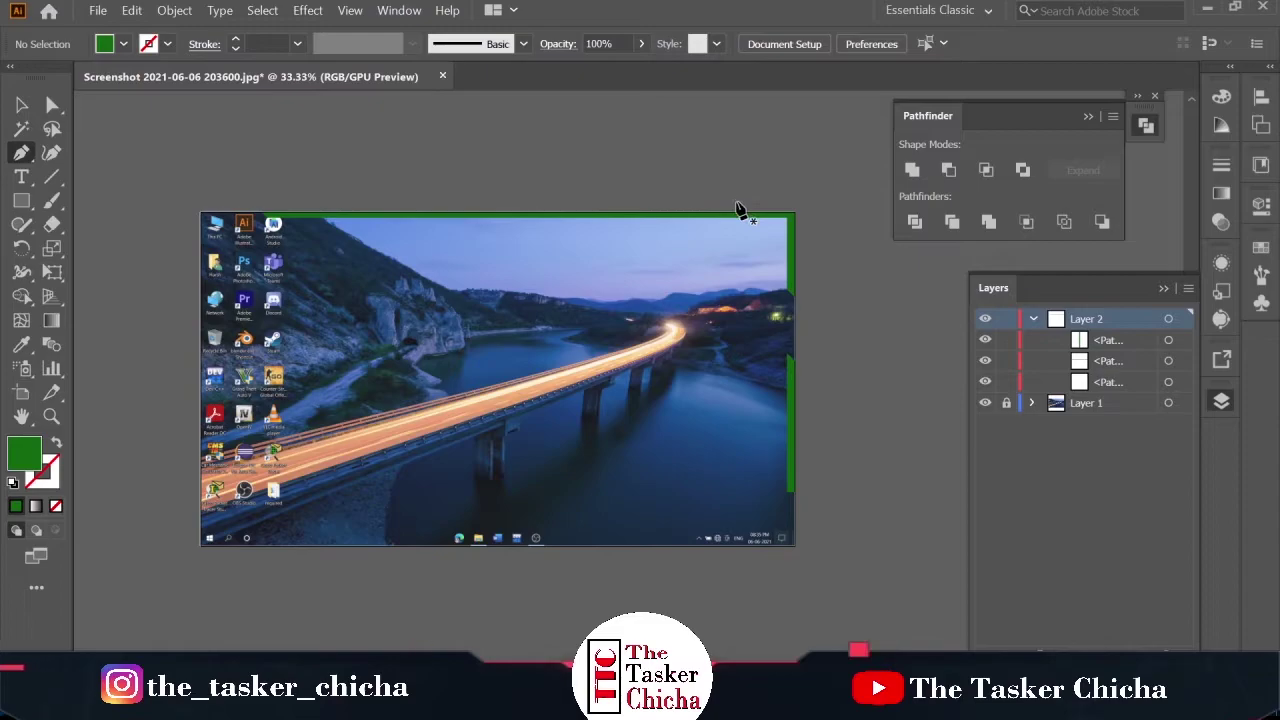
pyautogui.scroll(2, 731, 206)
pyautogui.click(824, 196)
pyautogui.scroll(-3, 824, 196)
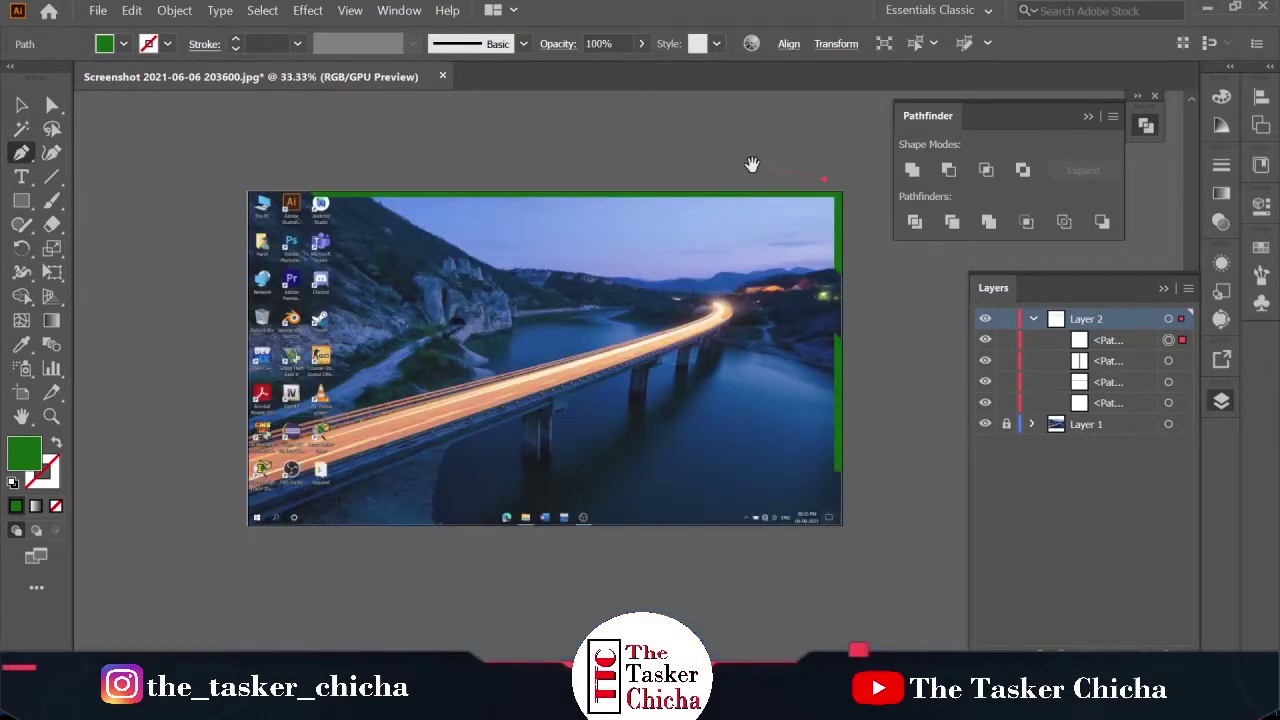
pyautogui.moveTo(751, 164); pyautogui.dragTo(773, 167)
pyautogui.click(799, 182)
pyautogui.click(772, 208)
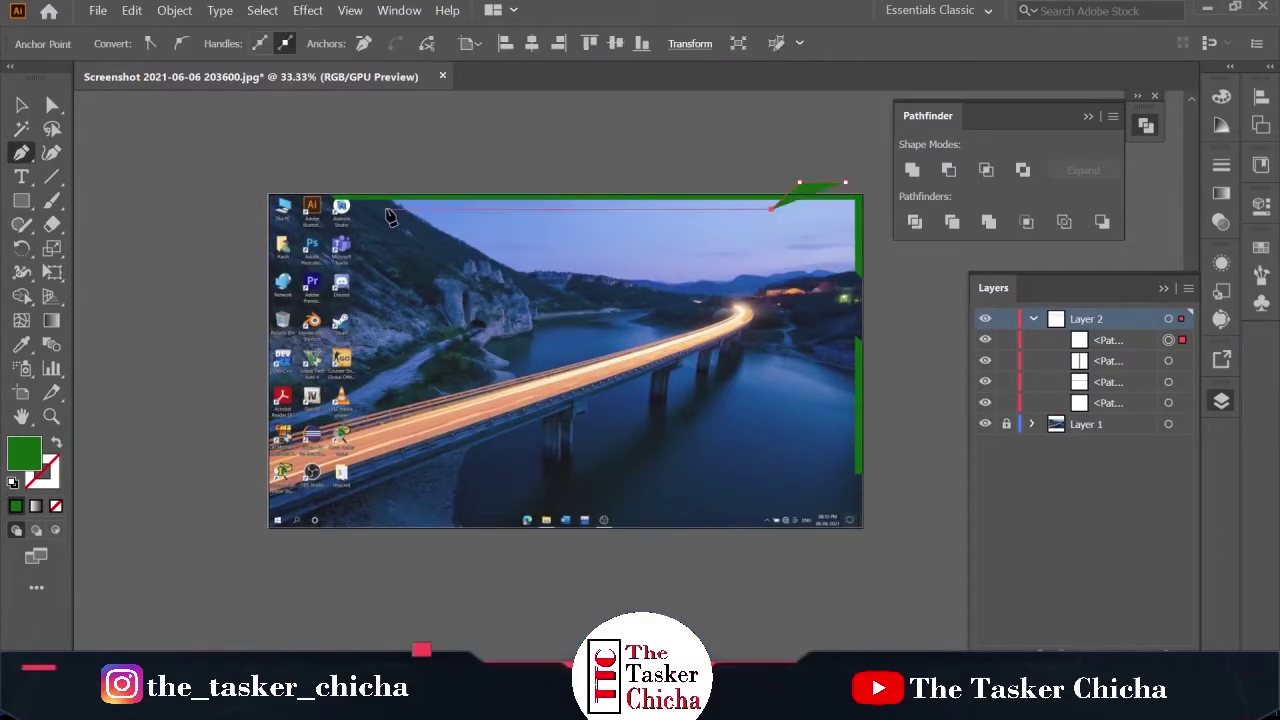
pyautogui.click(325, 164)
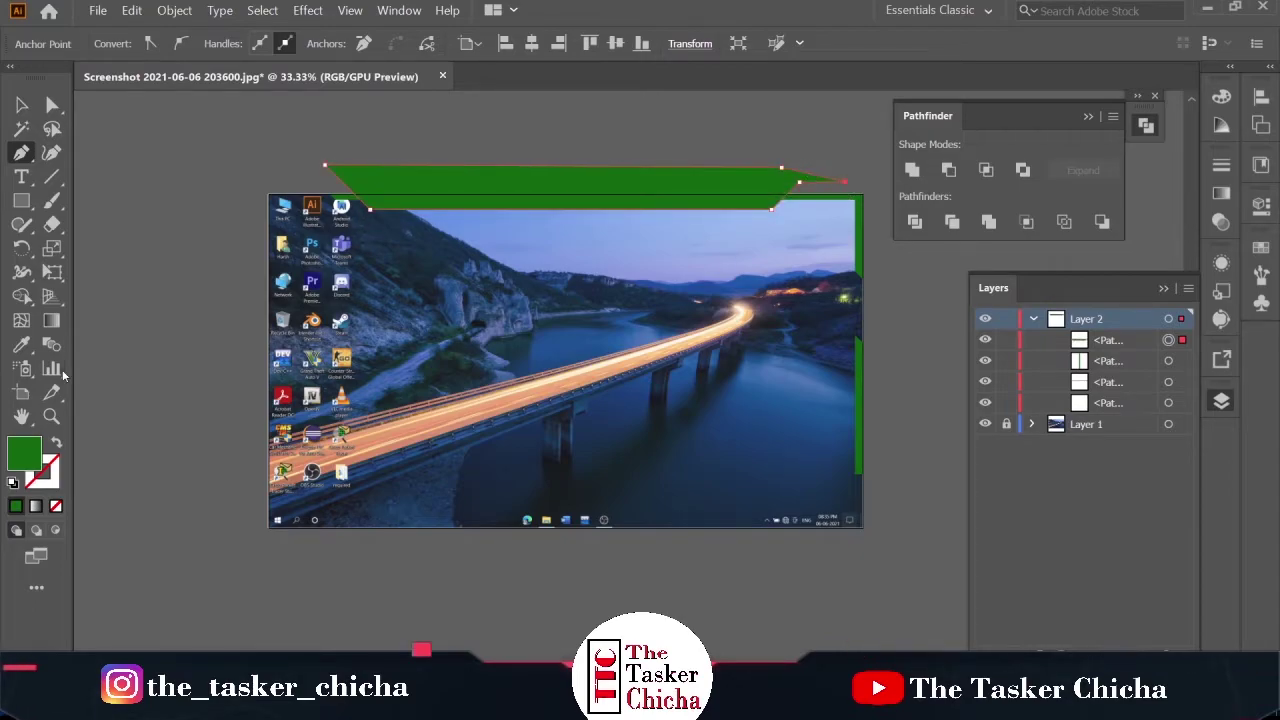
# Fill the trapezoid over the top border with a light green
pyautogui.doubleClick(26, 455)
pyautogui.moveTo(817, 417); pyautogui.dragTo(888, 274)
pyautogui.click(1152, 308)
pyautogui.press('v')
pyautogui.click(870, 217)
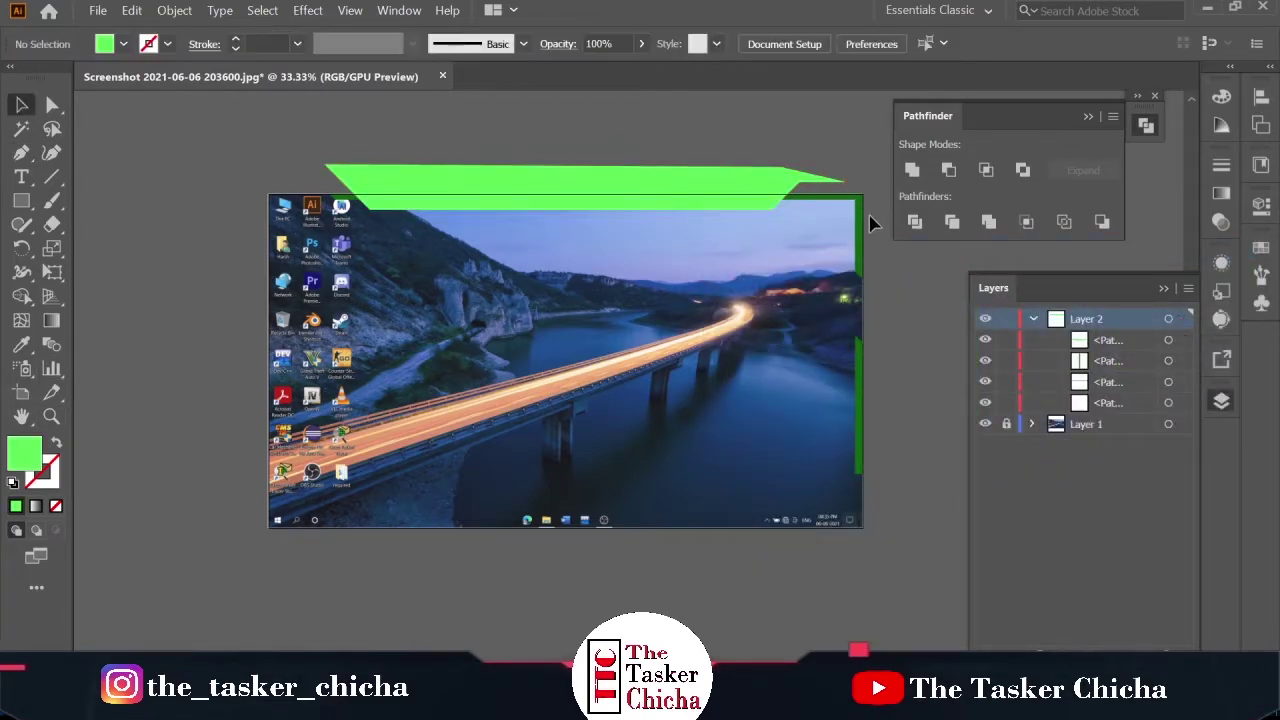
# Remove the excess of the light green trapezoid above the artboard and bring the dark green border to the front
pyautogui.click(761, 178)
pyautogui.press('Delete')
pyautogui.click(829, 206)
pyautogui.rightClick(825, 200)
pyautogui.moveTo(906, 442)
pyautogui.click(1040, 438)
pyautogui.click(791, 308)
# Nudge the light green strip up so it peeks out thinly below the dark top border
pyautogui.click(654, 204)
pyautogui.hotkey('shift', 'Up')
pyautogui.hotkey('shift', 'Up')
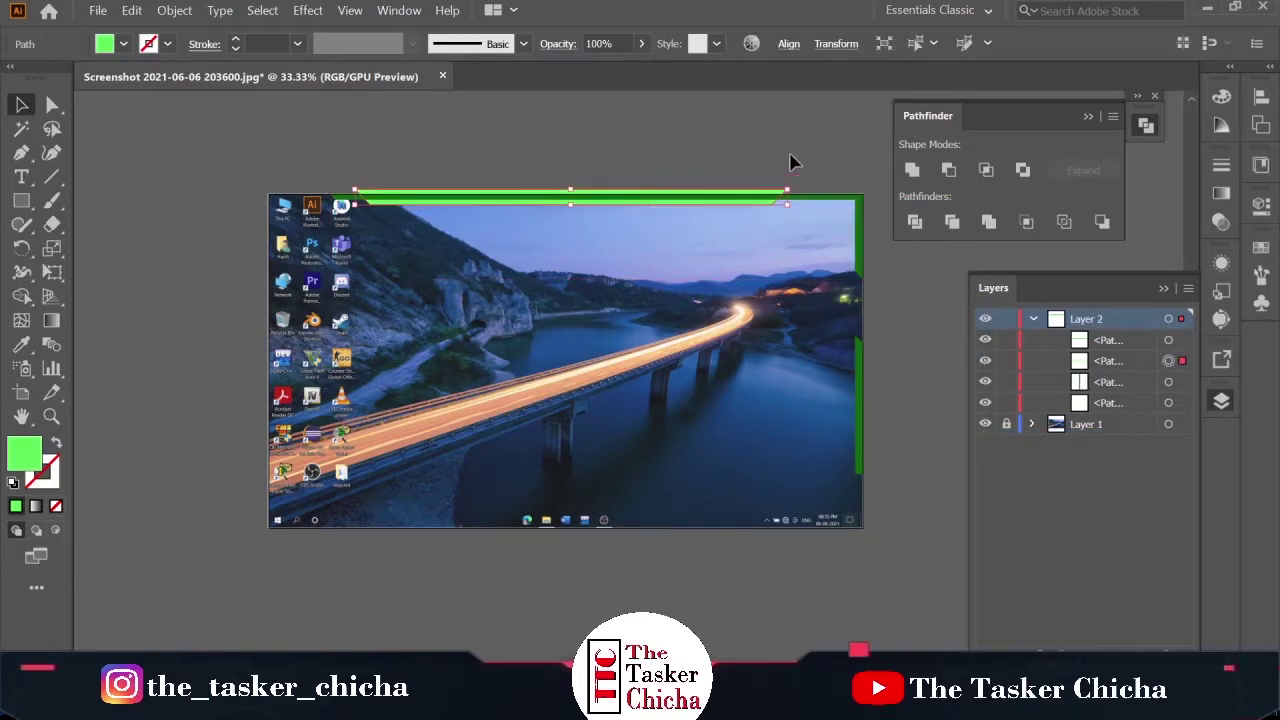
pyautogui.click(452, 248)
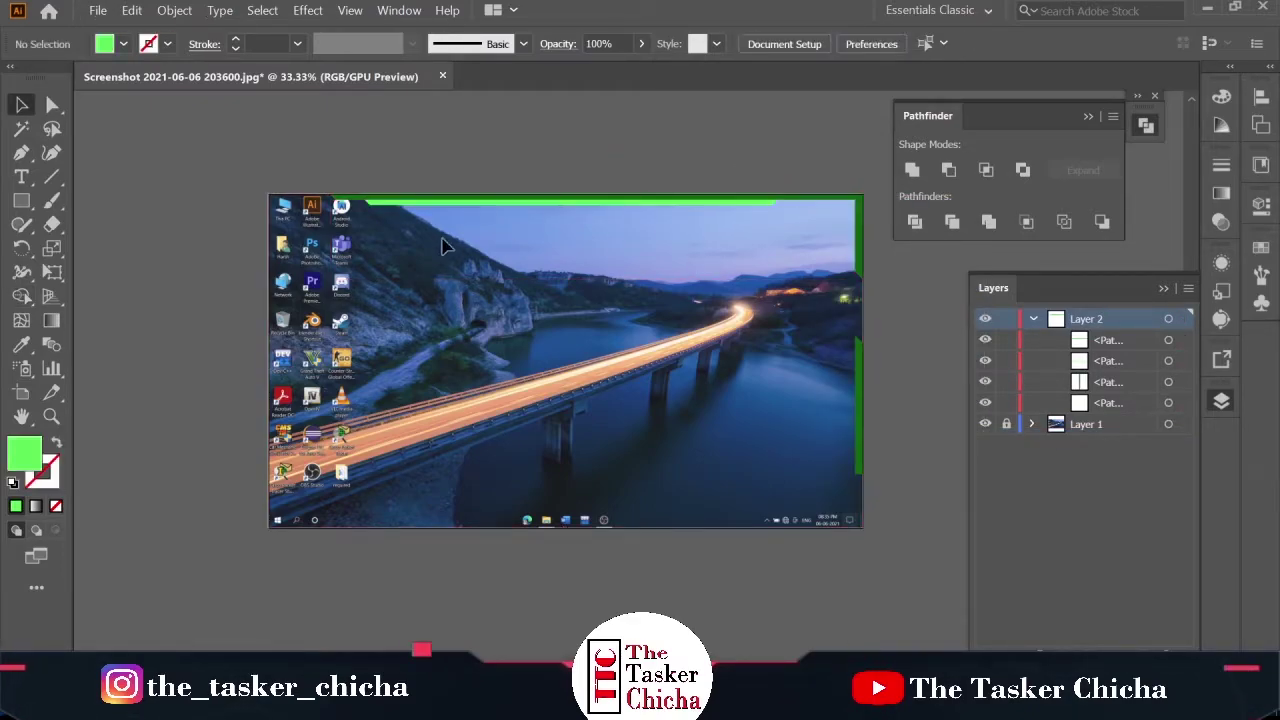
# Try moving the anchor at the left end of the dark green top border sideways
pyautogui.hotkey('ctrl', '1')
pyautogui.press('a')
pyautogui.click(322, 242)
pyautogui.moveTo(317, 237); pyautogui.dragTo(367, 240)
pyautogui.hotkey('ctrl', 'z')
pyautogui.click(418, 290)
pyautogui.scroll(-5, 418, 290)
pyautogui.scroll(2, 434, 341)
pyautogui.moveTo(547, 406)
pyautogui.mouseDown()
pyautogui.moveTo(535, 428)
pyautogui.moveTo(536, 407)
pyautogui.mouseUp()
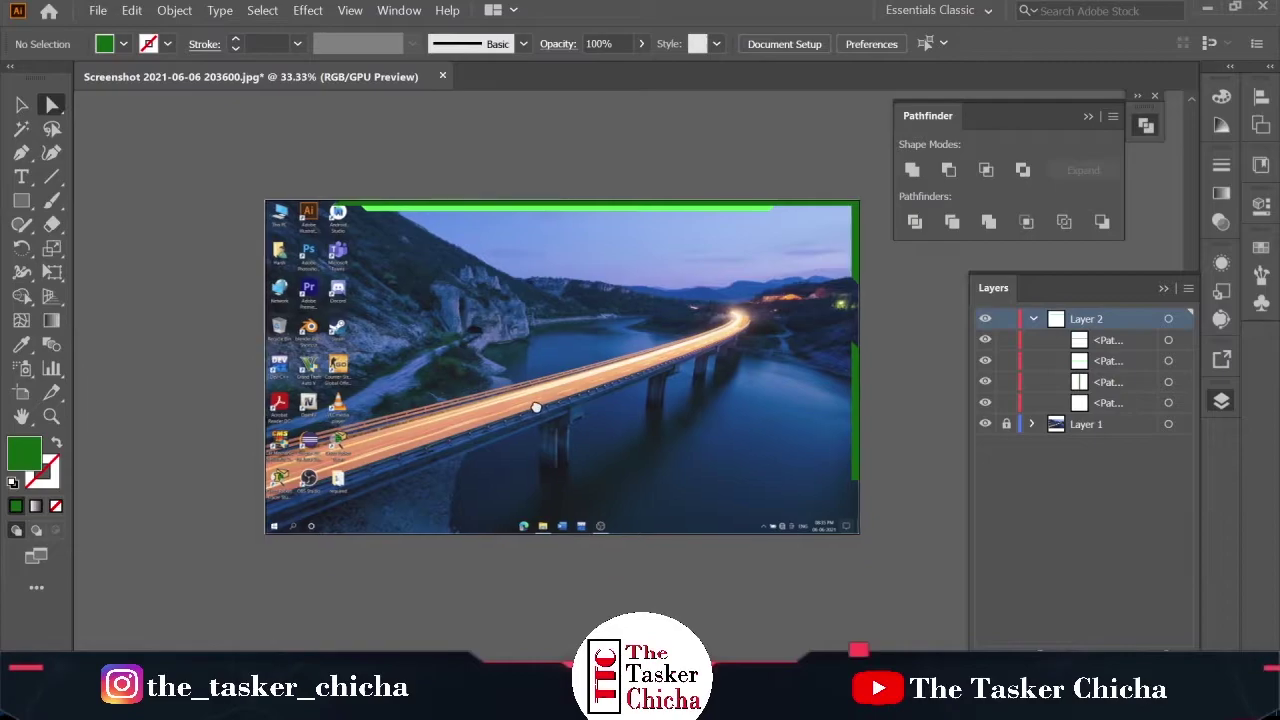
# Rename Layer 2 as "grenn bor...", lock it and add a new layer above it
pyautogui.scroll(-1, 536, 408)
pyautogui.click(1033, 318)
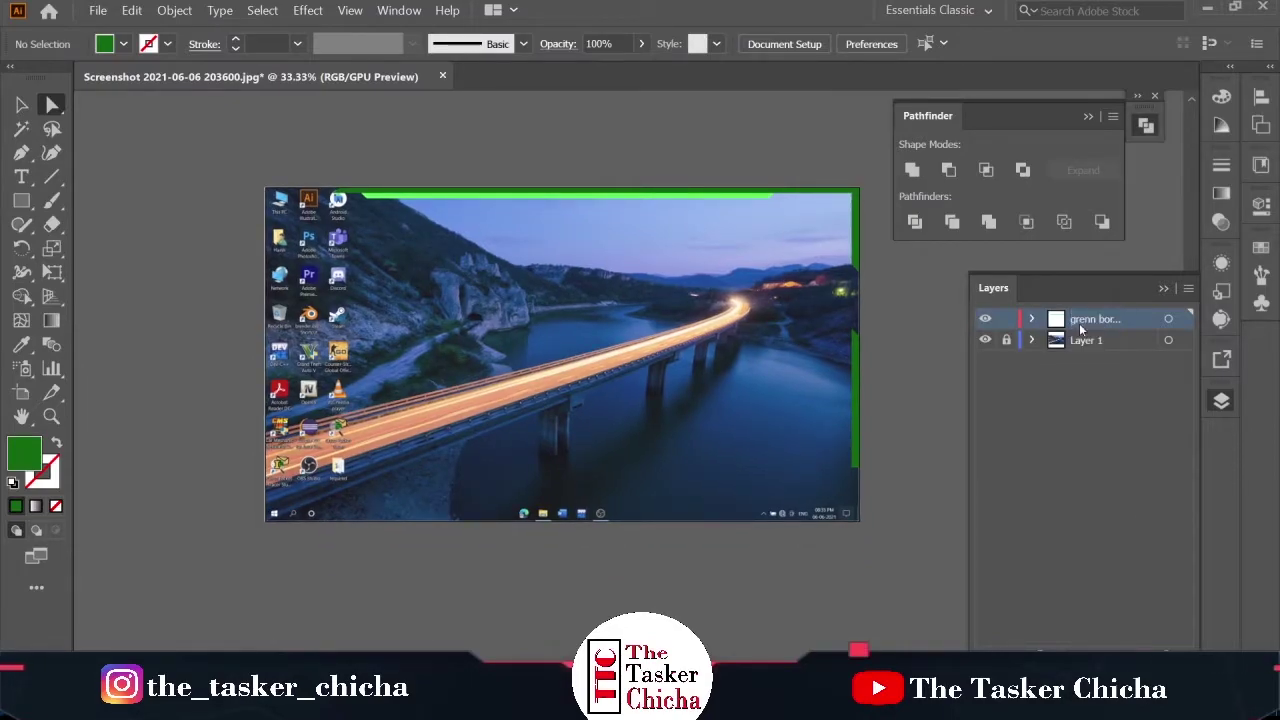
pyautogui.hotkey('ctrl', 'l')
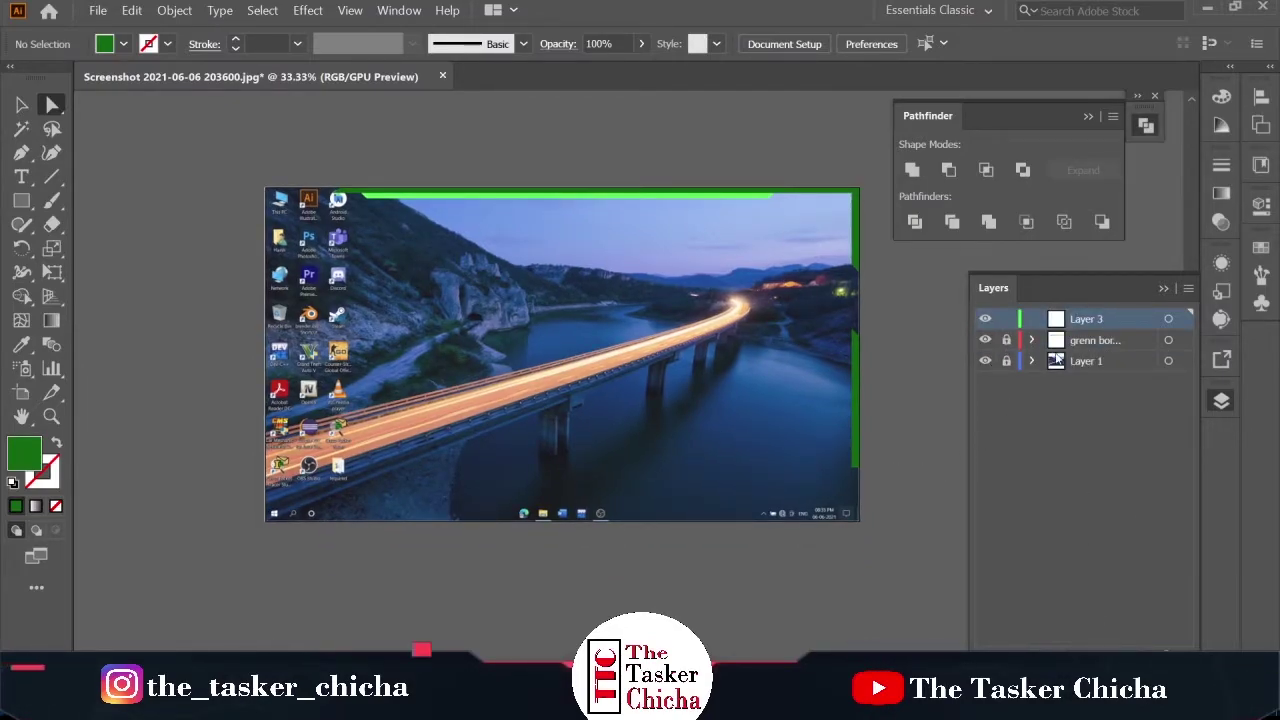
# Add a layer directly above Layer 1, move the border layer's lowest path into it, and lock the border layer
pyautogui.click(1088, 362)
pyautogui.click(1139, 656)
pyautogui.click(1032, 340)
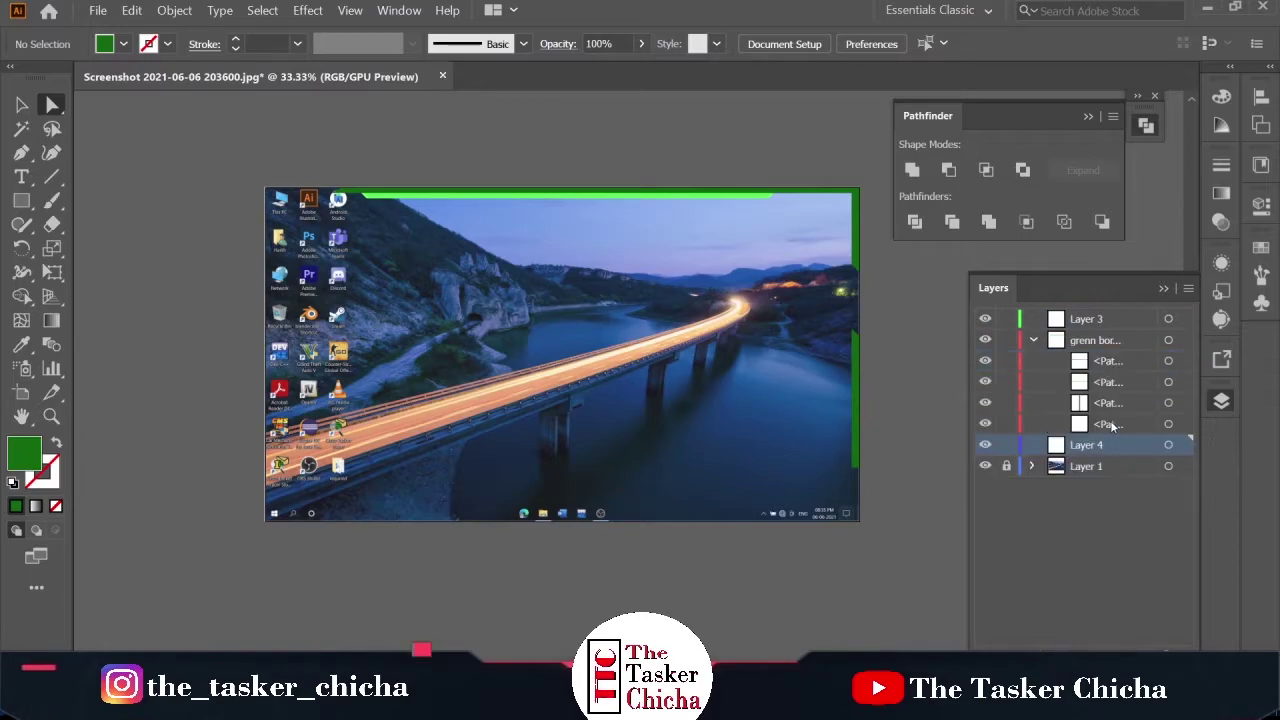
pyautogui.moveTo(1100, 427); pyautogui.dragTo(1090, 445)
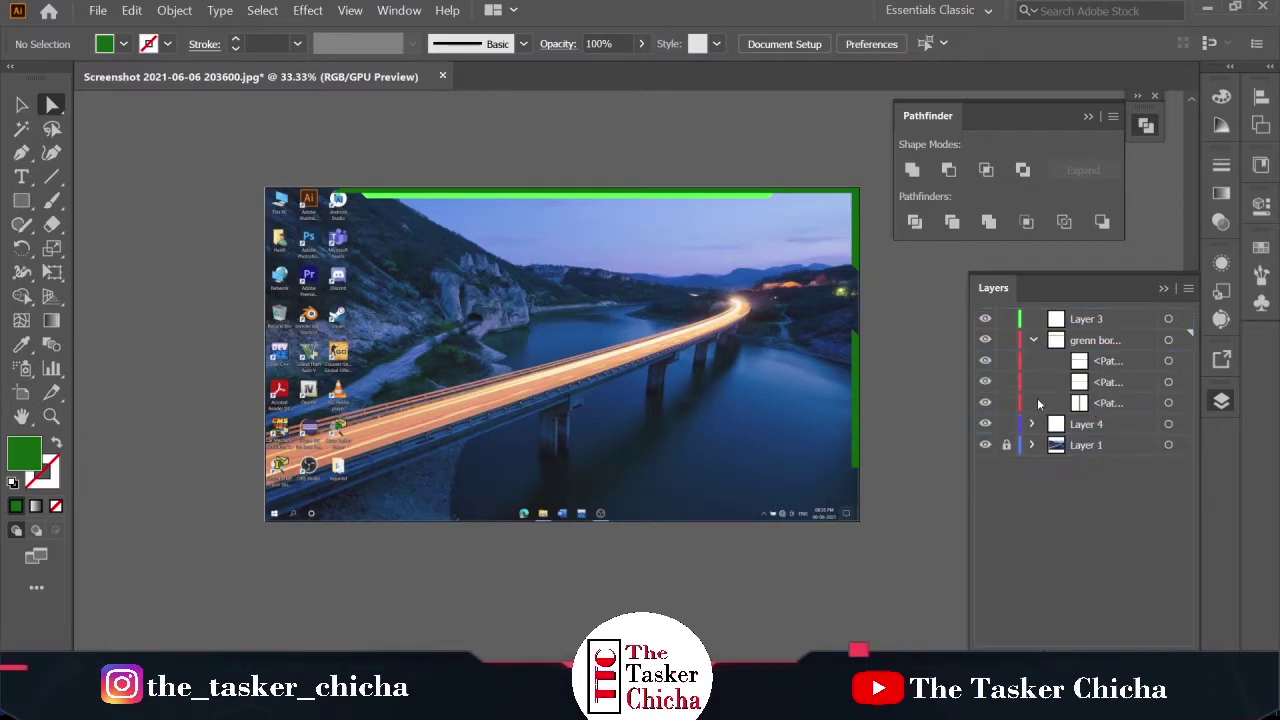
pyautogui.click(1033, 340)
pyautogui.click(1006, 340)
# Draw a green banner with a slanted left side over the artboard's lower-right corner on Layer 3 using the Pen tool
pyautogui.scroll(2, 900, 475)
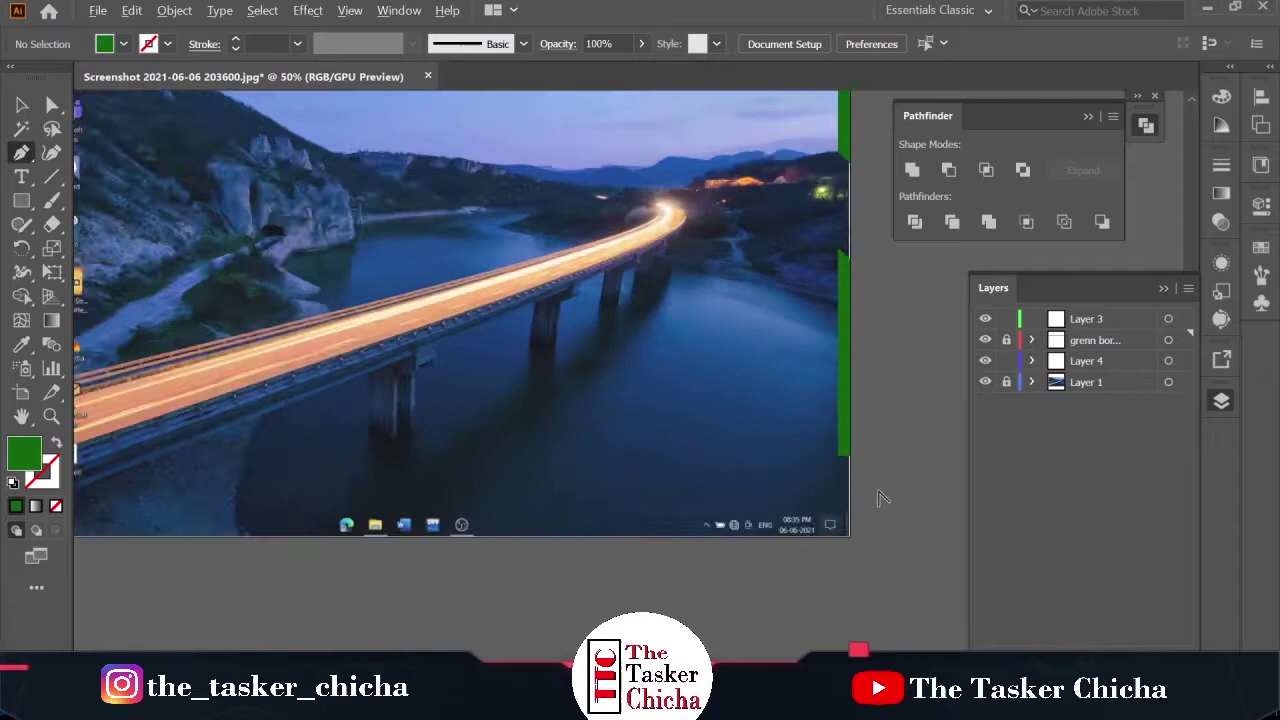
pyautogui.click(950, 453)
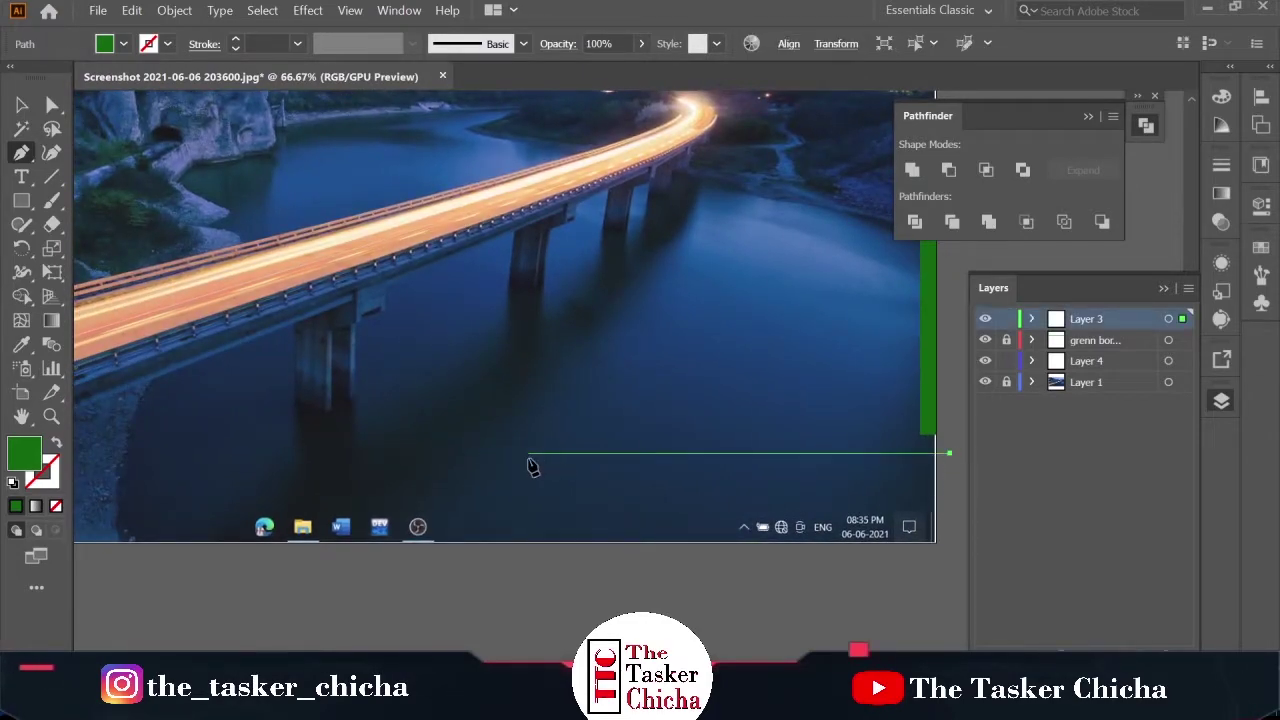
pyautogui.click(529, 453)
pyautogui.click(410, 572)
pyautogui.click(952, 573)
pyautogui.click(950, 453)
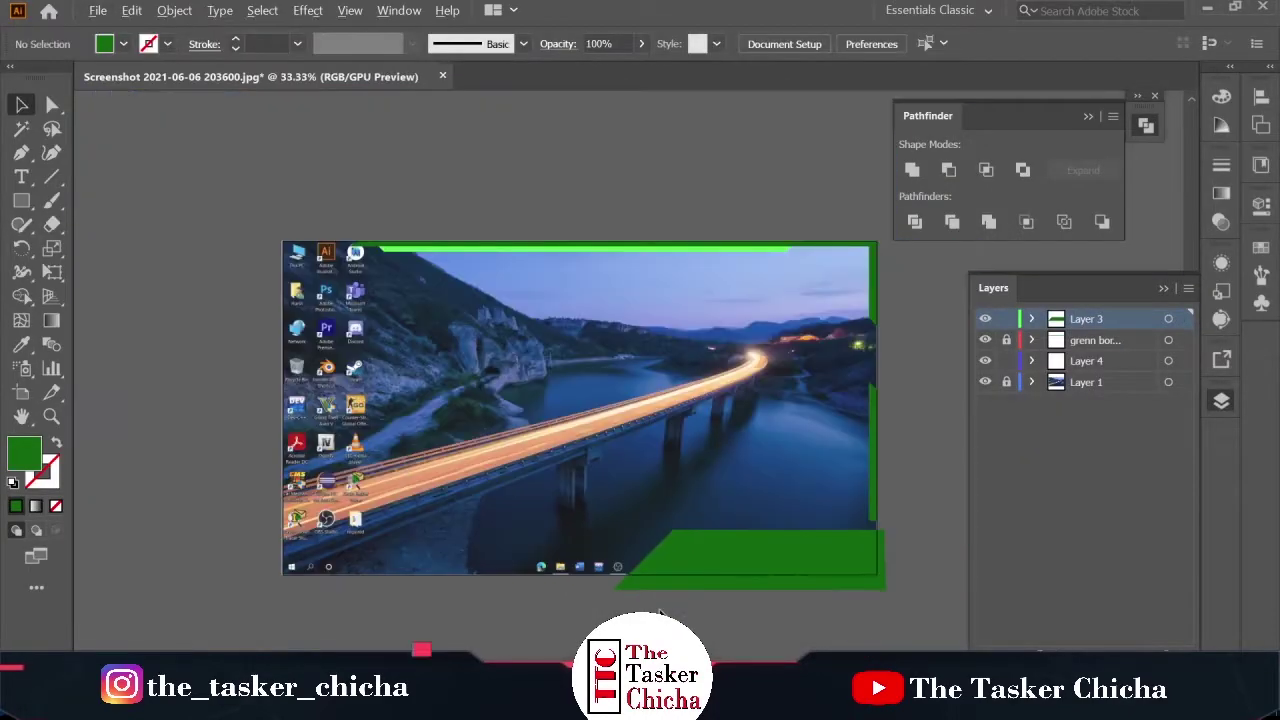
# Replace the banner's green fill with a linear white-to-black gradient
pyautogui.scroll(1, 660, 611)
pyautogui.moveTo(660, 611); pyautogui.dragTo(543, 580)
pyautogui.scroll(1, 783, 527)
pyautogui.moveTo(783, 527)
pyautogui.mouseDown()
pyautogui.moveTo(806, 514)
pyautogui.moveTo(778, 552)
pyautogui.mouseUp()
pyautogui.click(826, 548)
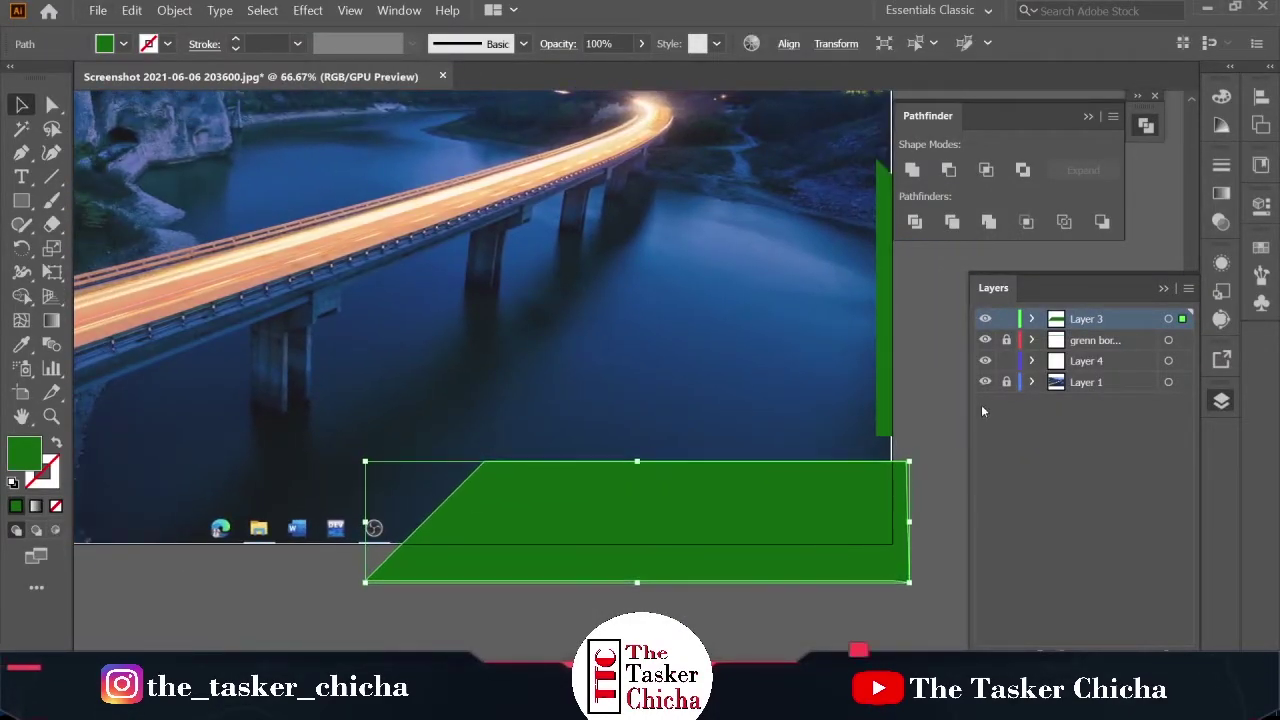
pyautogui.click(1221, 192)
pyautogui.click(988, 190)
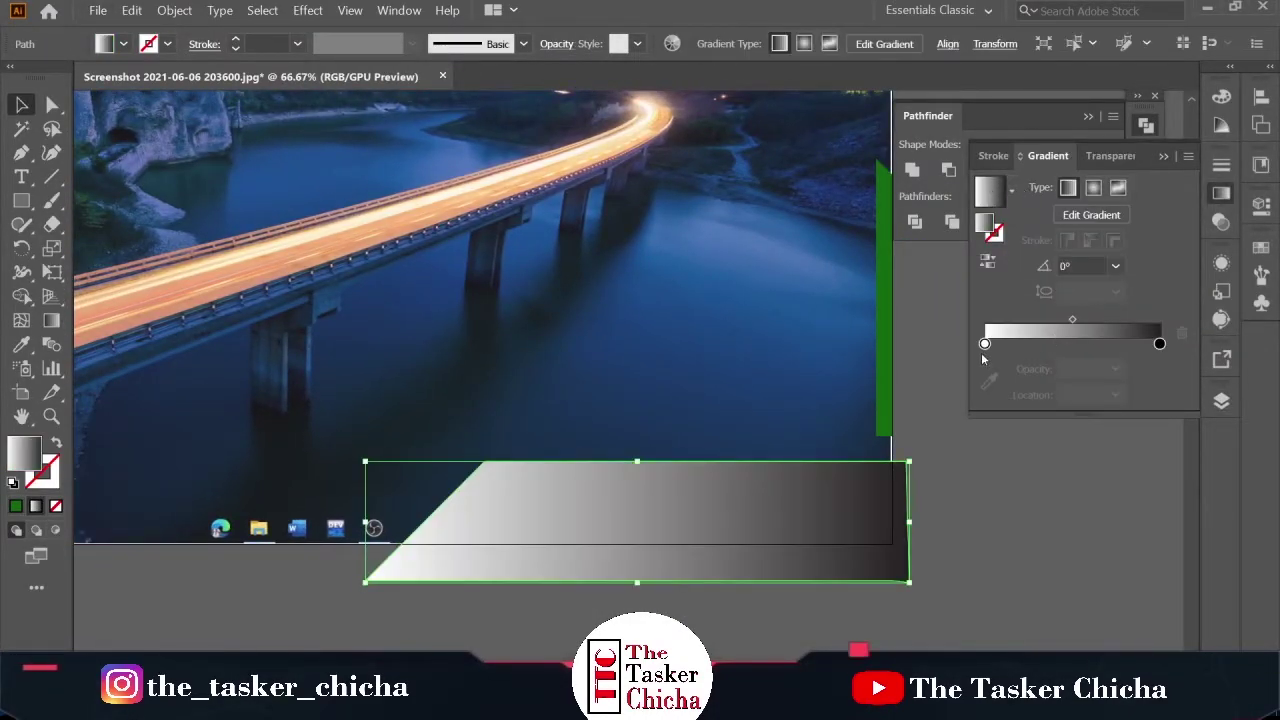
pyautogui.doubleClick(984, 343)
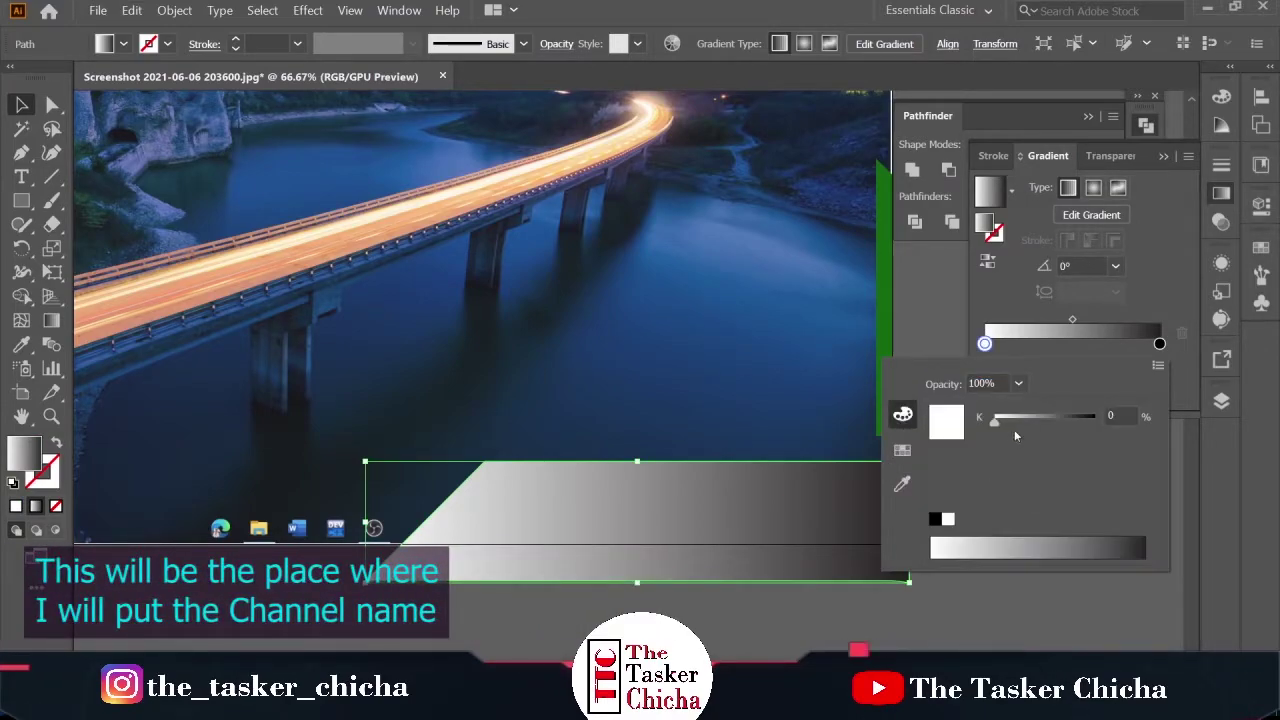
pyautogui.click(996, 356)
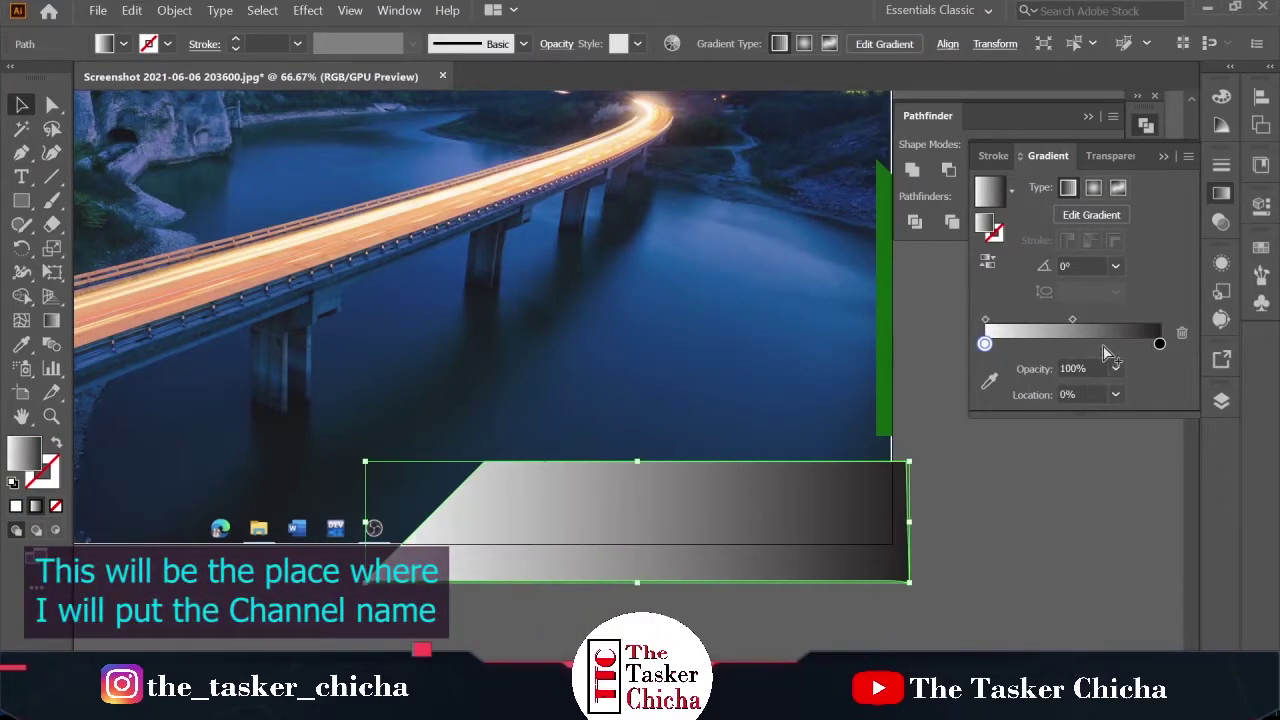
# Draw two small swatch rectangles beside the artboard and fill the upper one with dark purple
pyautogui.press('m')
pyautogui.moveTo(993, 472); pyautogui.dragTo(1053, 512)
pyautogui.moveTo(1000, 545)
pyautogui.mouseDown()
pyautogui.moveTo(1068, 586)
pyautogui.moveTo(1022, 372)
pyautogui.moveTo(1024, 528)
pyautogui.moveTo(1021, 360)
pyautogui.mouseUp()
pyautogui.press('v')
pyautogui.click(1015, 504)
pyautogui.doubleClick(24, 454)
pyautogui.click(920, 447)
pyautogui.click(1193, 310)
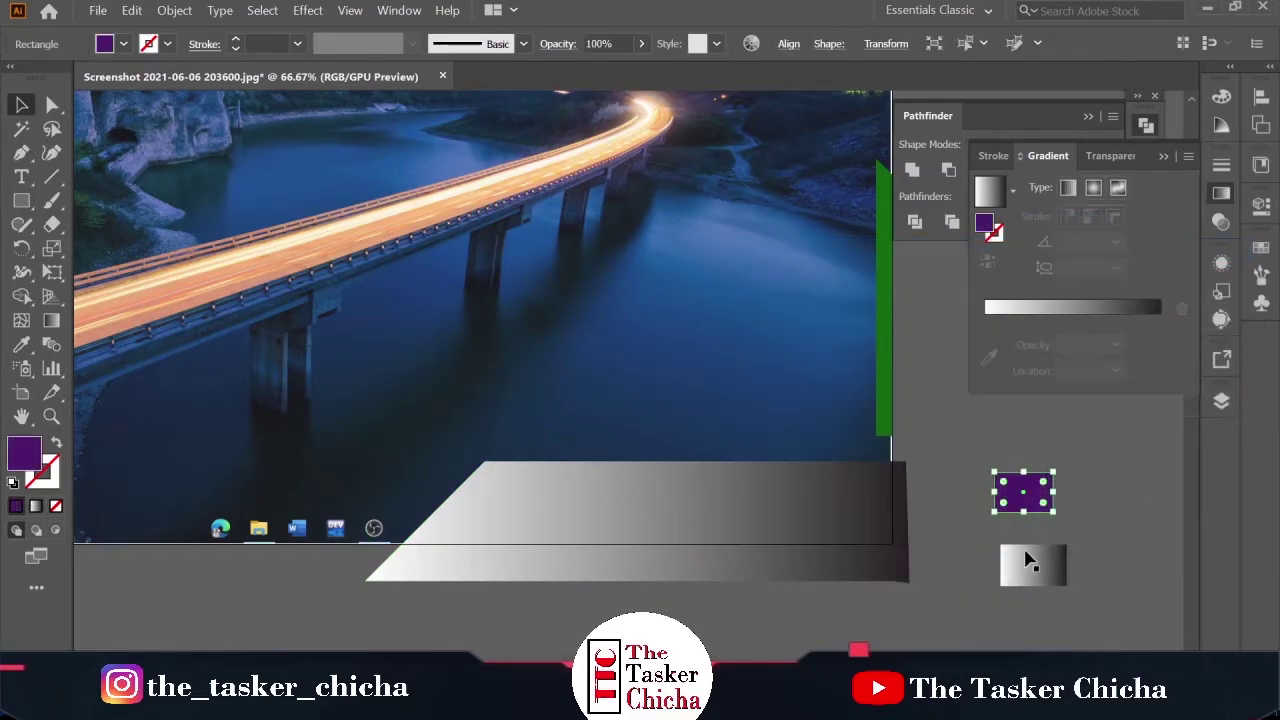
# Copy the purple onto the lower swatch rectangle with the Eyedropper, and darken it to #24093a
pyautogui.click(1030, 562)
pyautogui.press('i')
pyautogui.click(1001, 509)
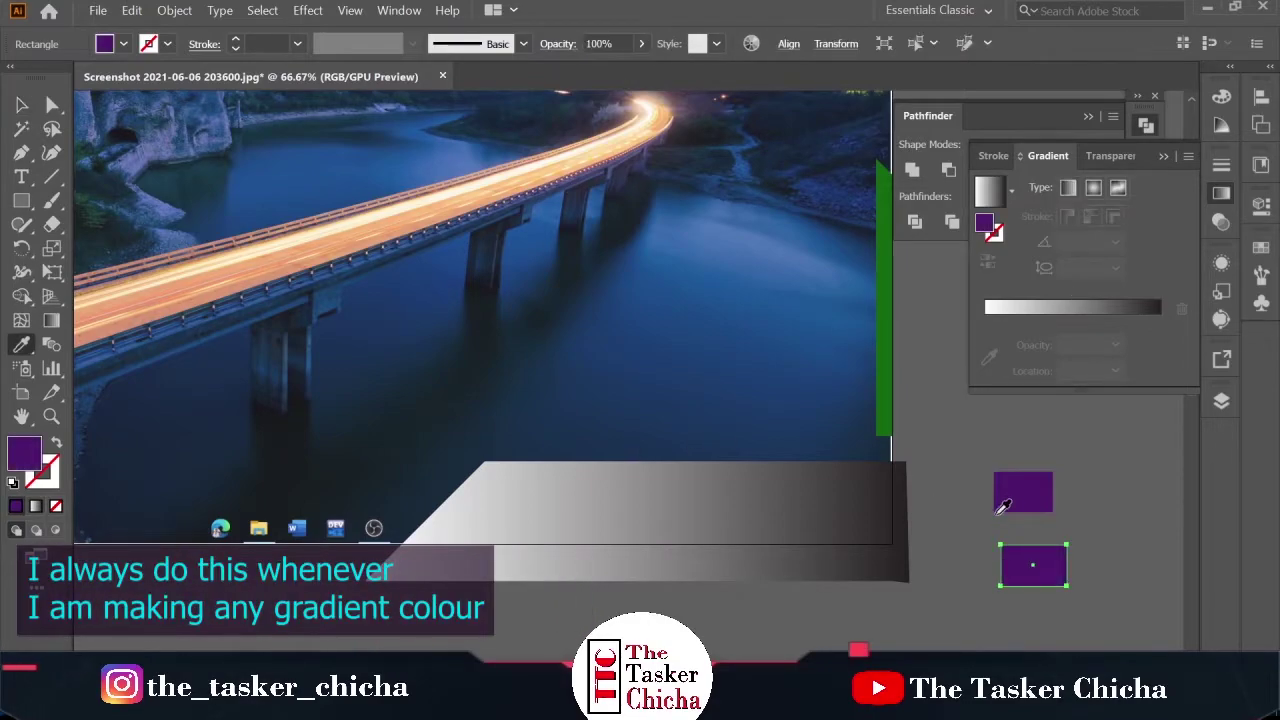
pyautogui.doubleClick(24, 455)
pyautogui.click(934, 474)
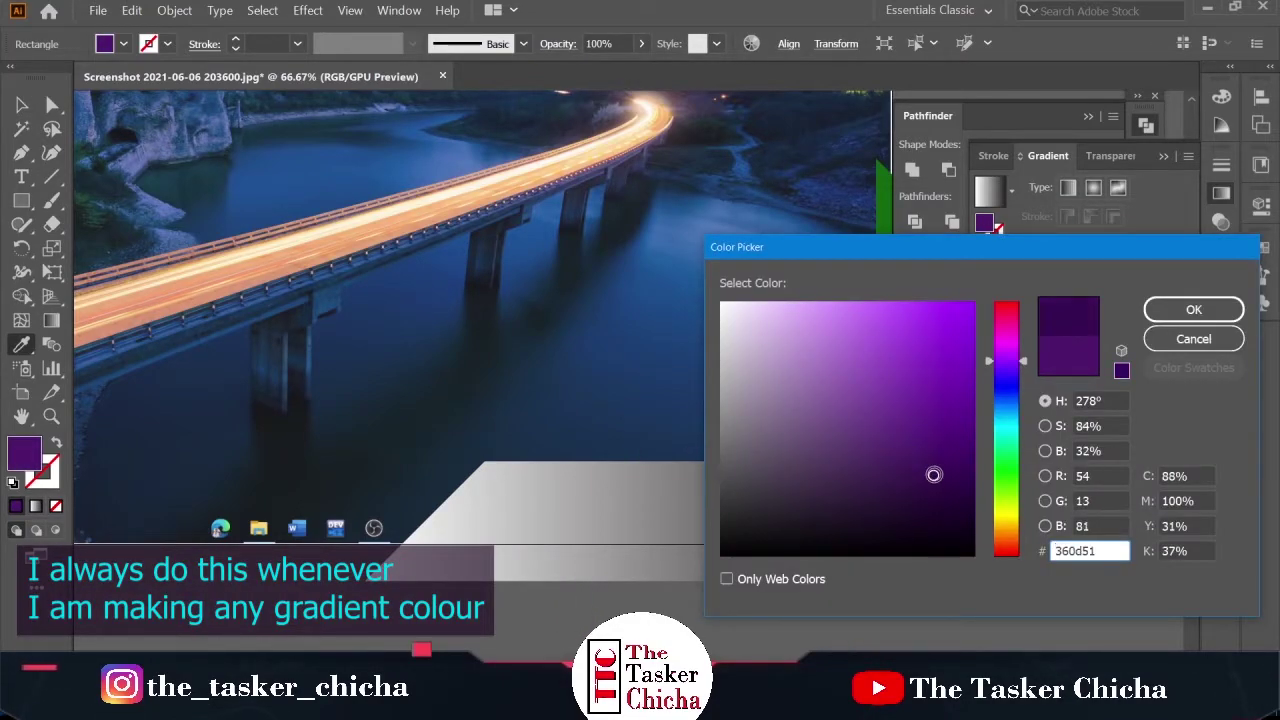
pyautogui.click(1194, 306)
pyautogui.doubleClick(24, 455)
pyautogui.click(937, 491)
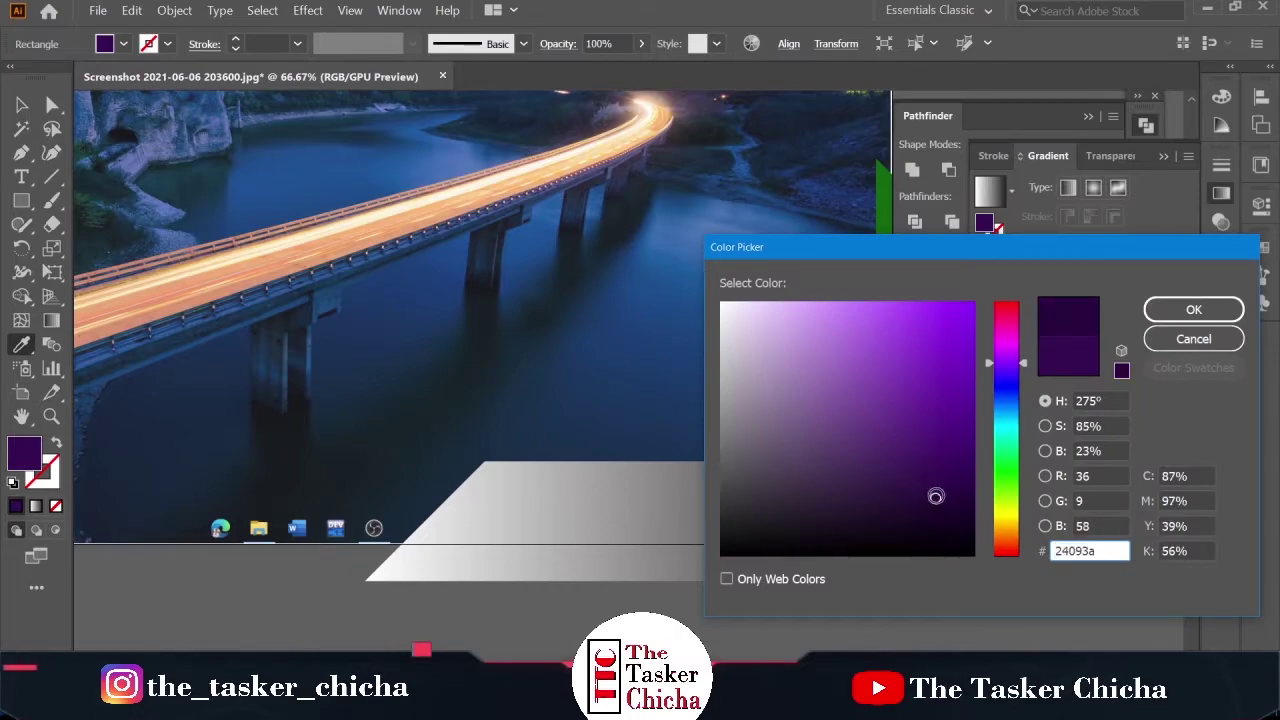
pyautogui.click(1194, 310)
# Color the banner's gradient by sampling the lighter purple swatch for its start stop and the darker one for its end stop
pyautogui.press('v')
pyautogui.click(862, 515)
pyautogui.click(985, 320)
pyautogui.click(989, 357)
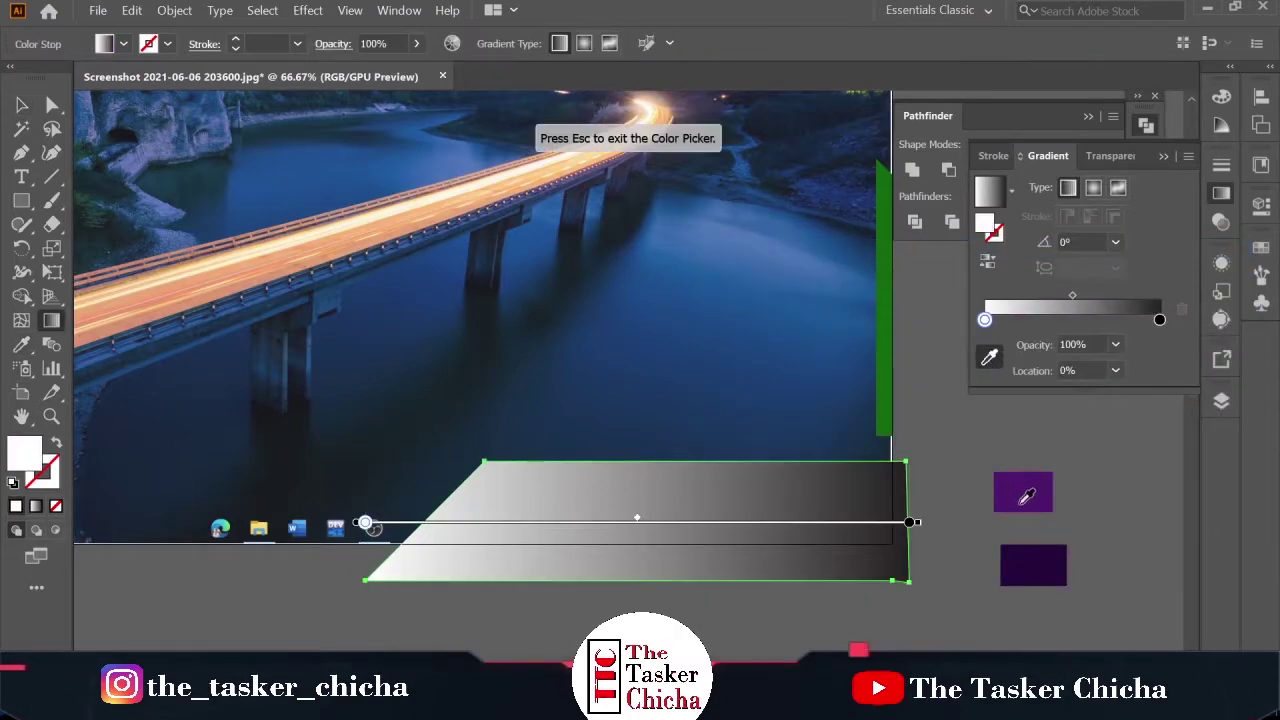
pyautogui.click(1027, 494)
pyautogui.click(1159, 319)
pyautogui.click(1042, 553)
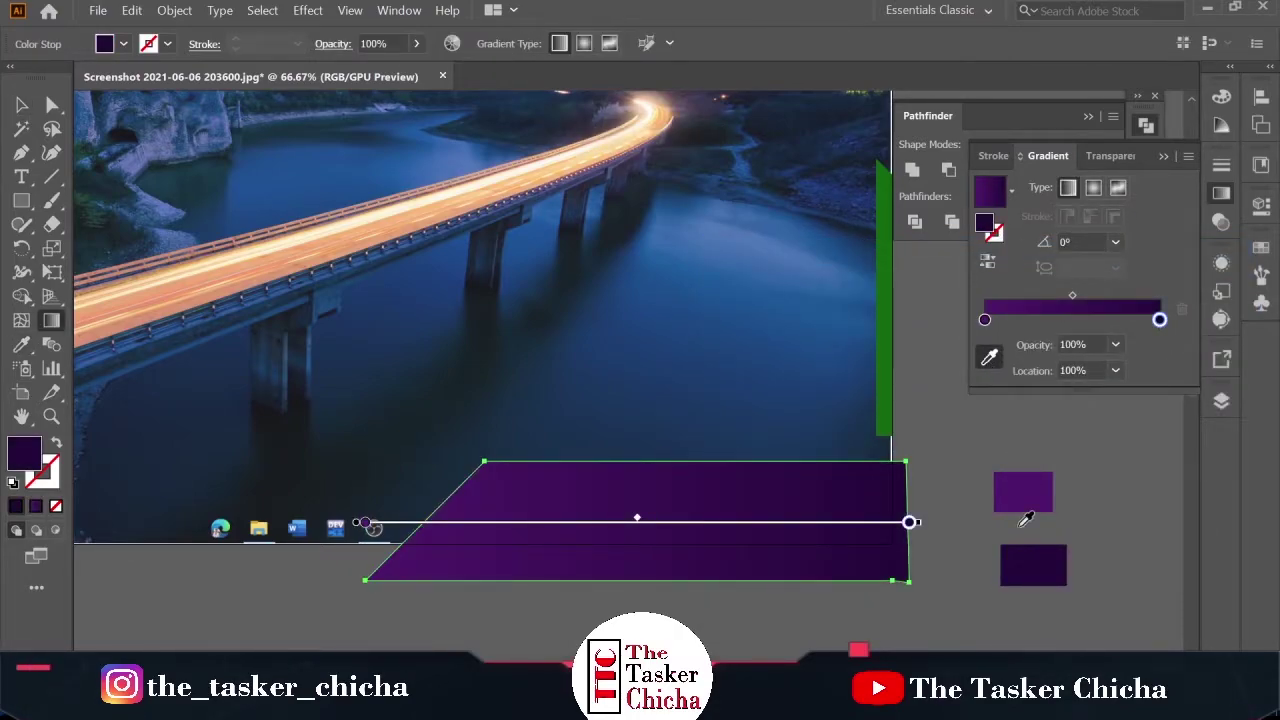
# Darken the lower swatch rectangle to a near-black purple
pyautogui.doubleClick(1160, 321)
pyautogui.click(1091, 568)
pyautogui.press('v')
pyautogui.click(1023, 572)
pyautogui.doubleClick(29, 464)
pyautogui.click(938, 512)
pyautogui.click(1194, 309)
pyautogui.click(1071, 517)
# Match the banner gradient's end stop to the darkened swatch and run the gradient diagonally from upper right to lower left at about -145°
pyautogui.click(866, 472)
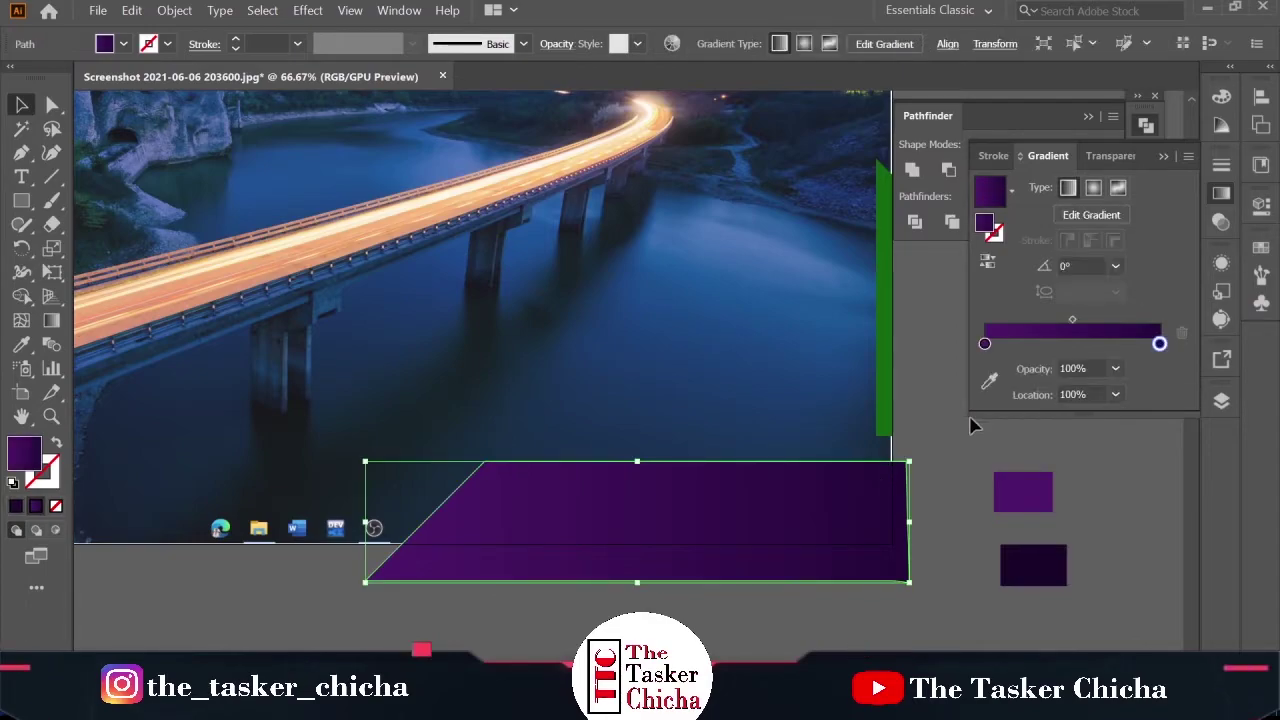
pyautogui.press('g')
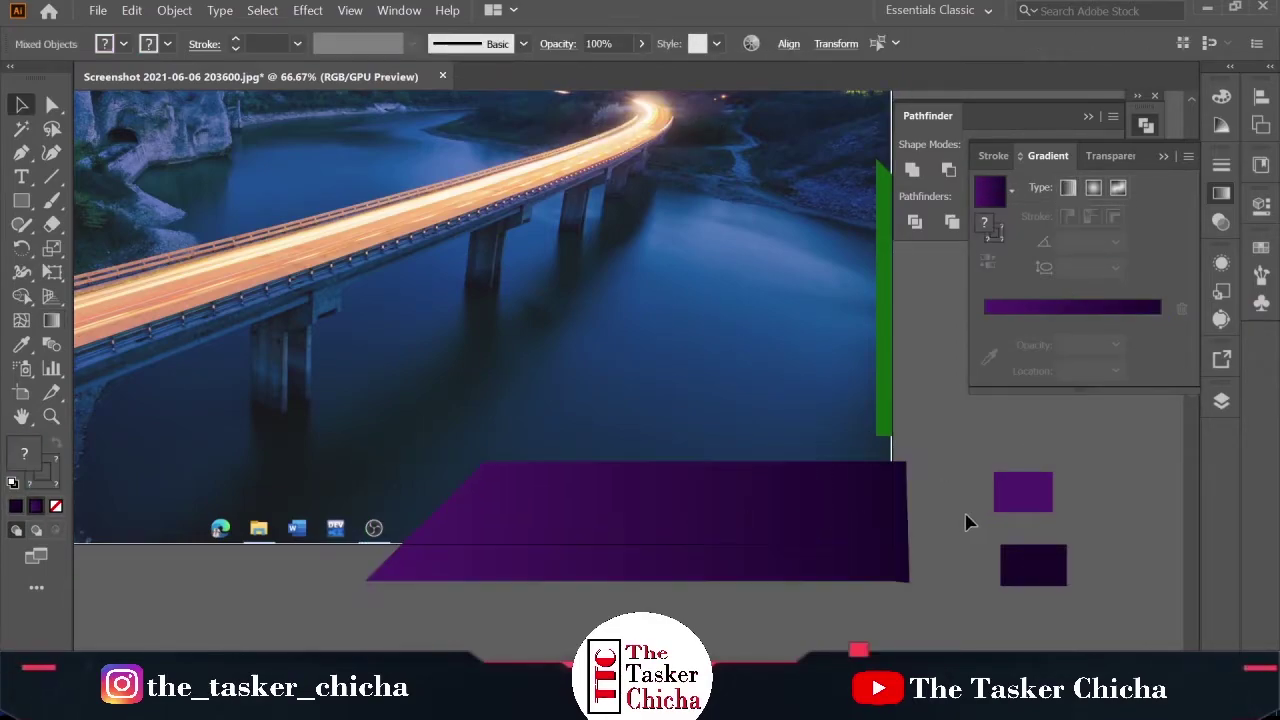
pyautogui.moveTo(895, 397); pyautogui.dragTo(707, 537)
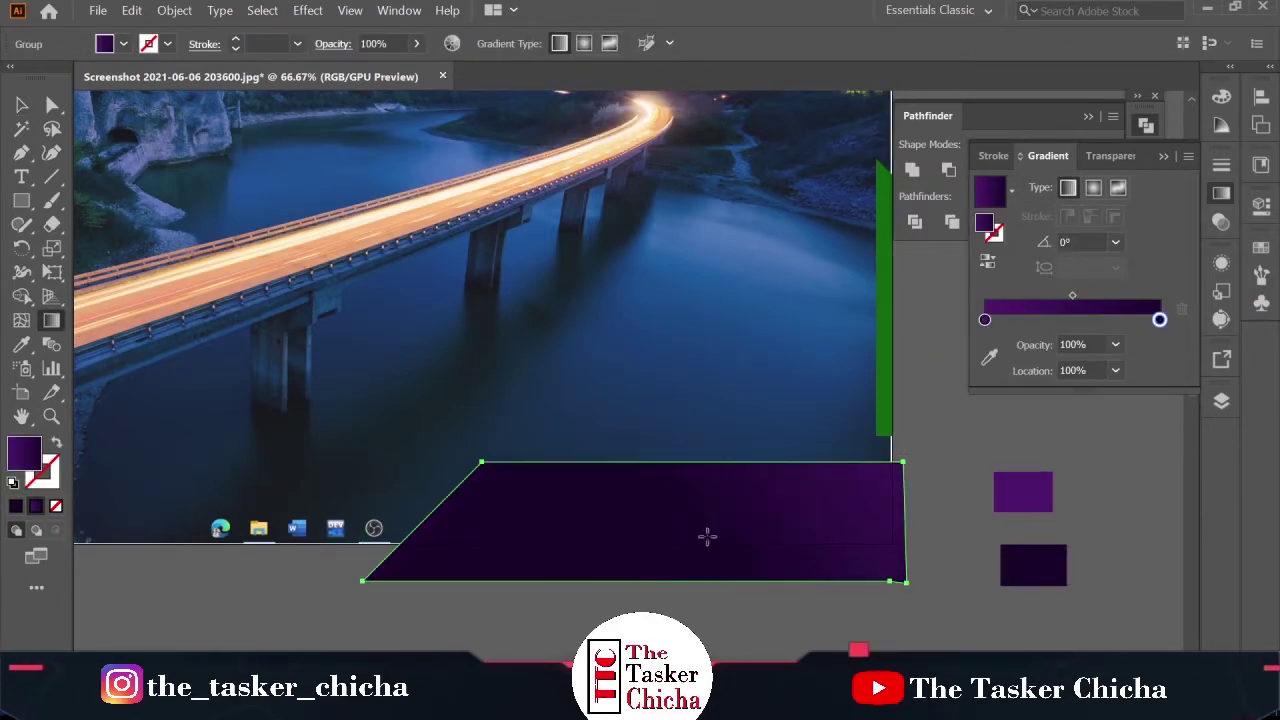
# Trim off the parts of the banner that extend beyond the artboard using the Shape Builder tool
pyautogui.press('v')
pyautogui.moveTo(809, 615); pyautogui.dragTo(290, 438)
pyautogui.hotkey('shift', 'm')
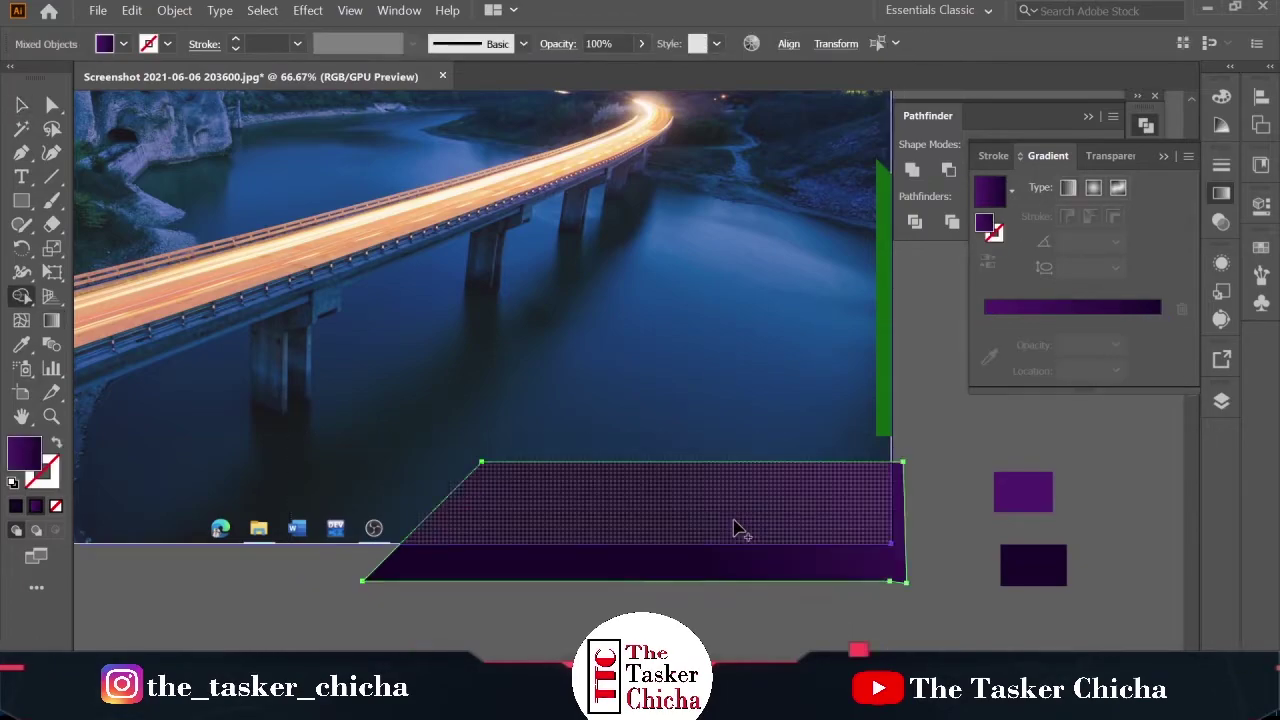
pyautogui.keyDown('alt'); pyautogui.click(751, 567); pyautogui.keyUp('alt')
pyautogui.press('v')
pyautogui.click(755, 580)
# Draw a closed angular shape over the banner's left end and upper edge with the Pen tool
pyautogui.press('p')
pyautogui.click(434, 528)
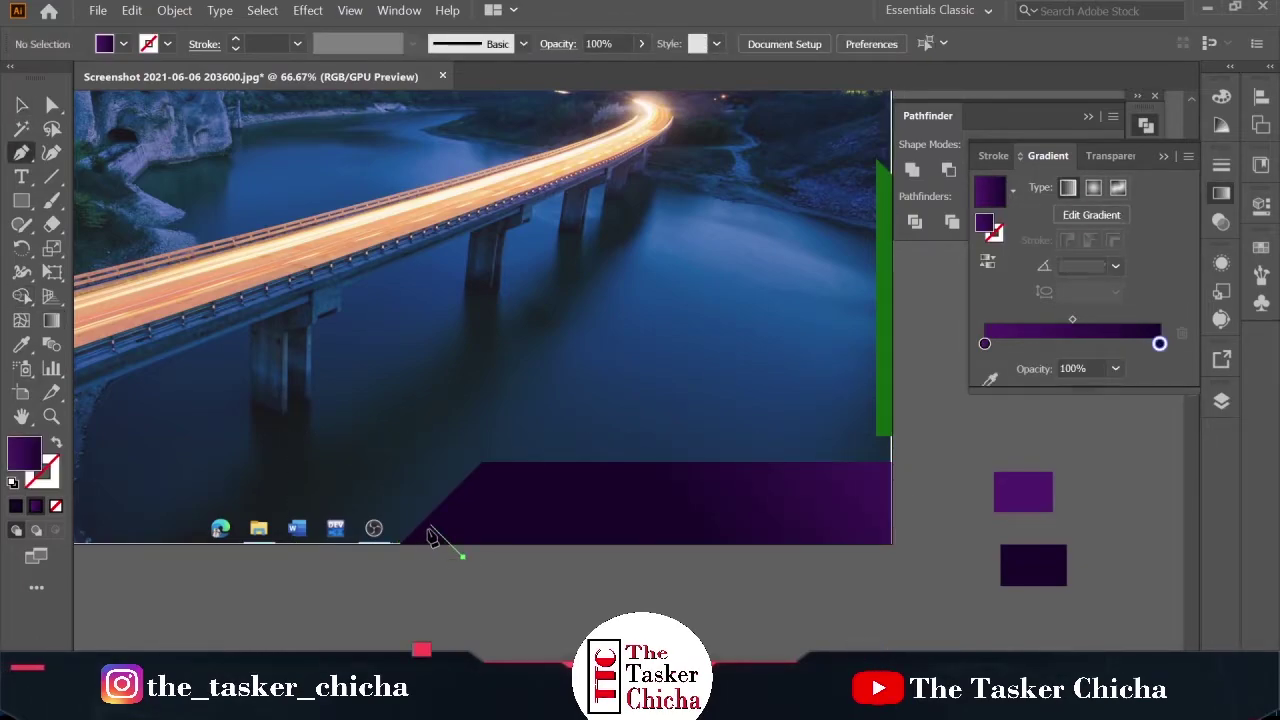
pyautogui.click(898, 461)
pyautogui.click(540, 389)
pyautogui.click(384, 427)
pyautogui.click(345, 589)
pyautogui.click(502, 576)
pyautogui.click(463, 557)
# Fill the new angular shape with solid blue #0086ff
pyautogui.press('v')
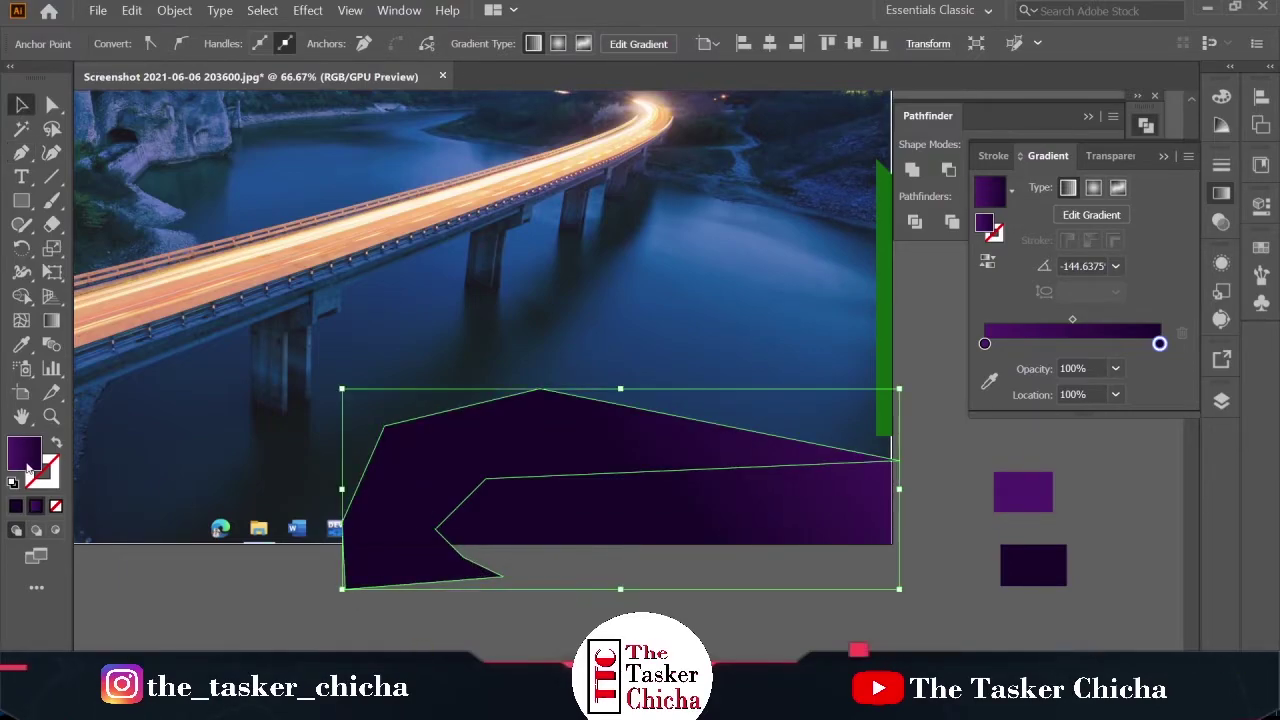
pyautogui.doubleClick(24, 453)
pyautogui.moveTo(1006, 366); pyautogui.dragTo(1006, 408)
pyautogui.moveTo(950, 340); pyautogui.dragTo(1098, 293)
pyautogui.click(1160, 312)
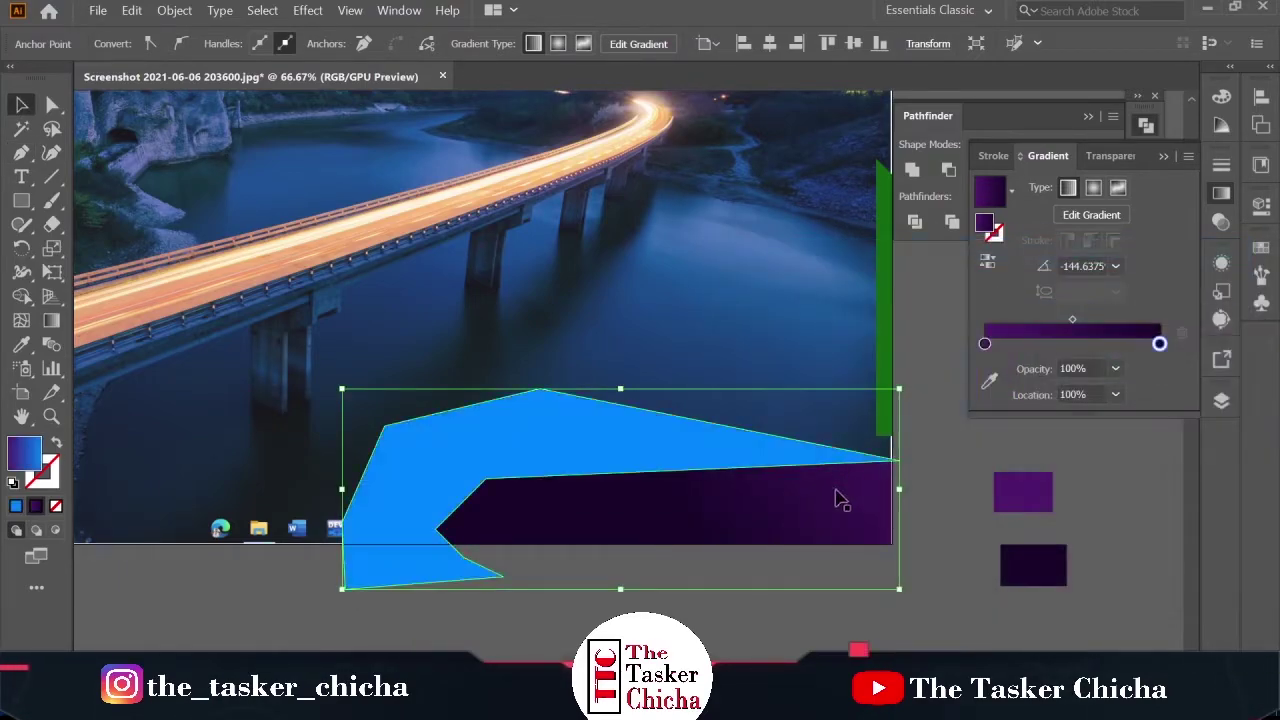
pyautogui.click(16, 506)
pyautogui.click(309, 572)
# Remove the blue areas outside the banner with the Shape Builder tool, leaving an accent along its left and upper edges
pyautogui.click(463, 522)
pyautogui.keyDown('shift'); pyautogui.click(413, 444); pyautogui.keyUp('shift')
pyautogui.hotkey('shift', 'm')
pyautogui.keyDown('alt'); pyautogui.click(413, 444); pyautogui.keyUp('alt')
pyautogui.press('v')
pyautogui.click(543, 635)
# Draw a small swatch rectangle in the accent's blue below the artboard
pyautogui.click(768, 465)
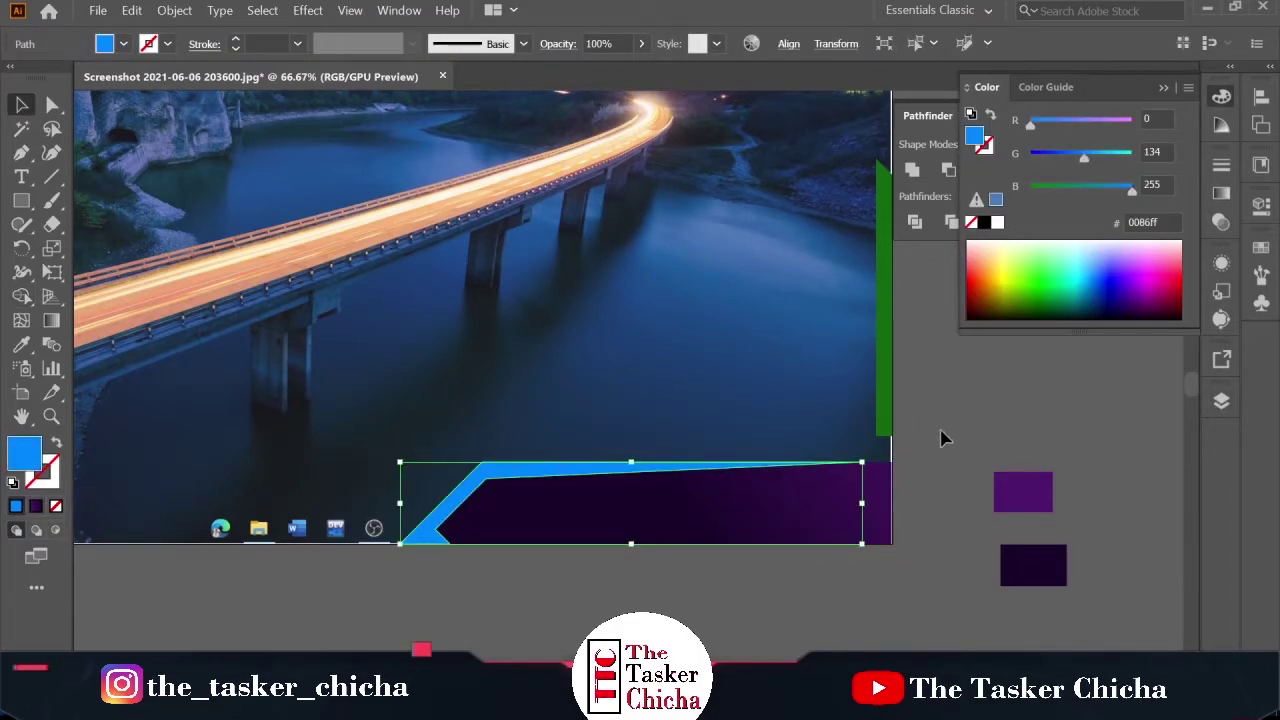
pyautogui.press('m')
pyautogui.moveTo(565, 580); pyautogui.dragTo(629, 626)
pyautogui.press('v')
# Apply a linear gradient to the blue accent and sample the blue swatch for its start stop
pyautogui.click(762, 465)
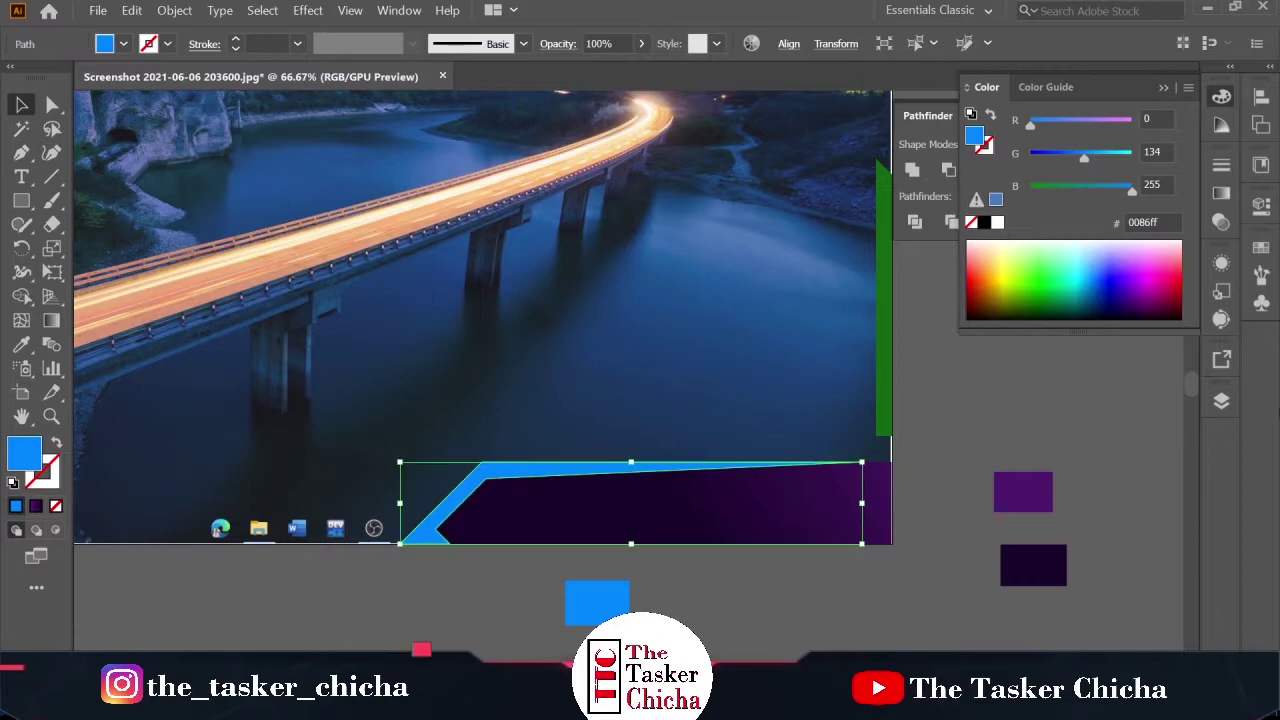
pyautogui.click(1221, 193)
pyautogui.click(986, 192)
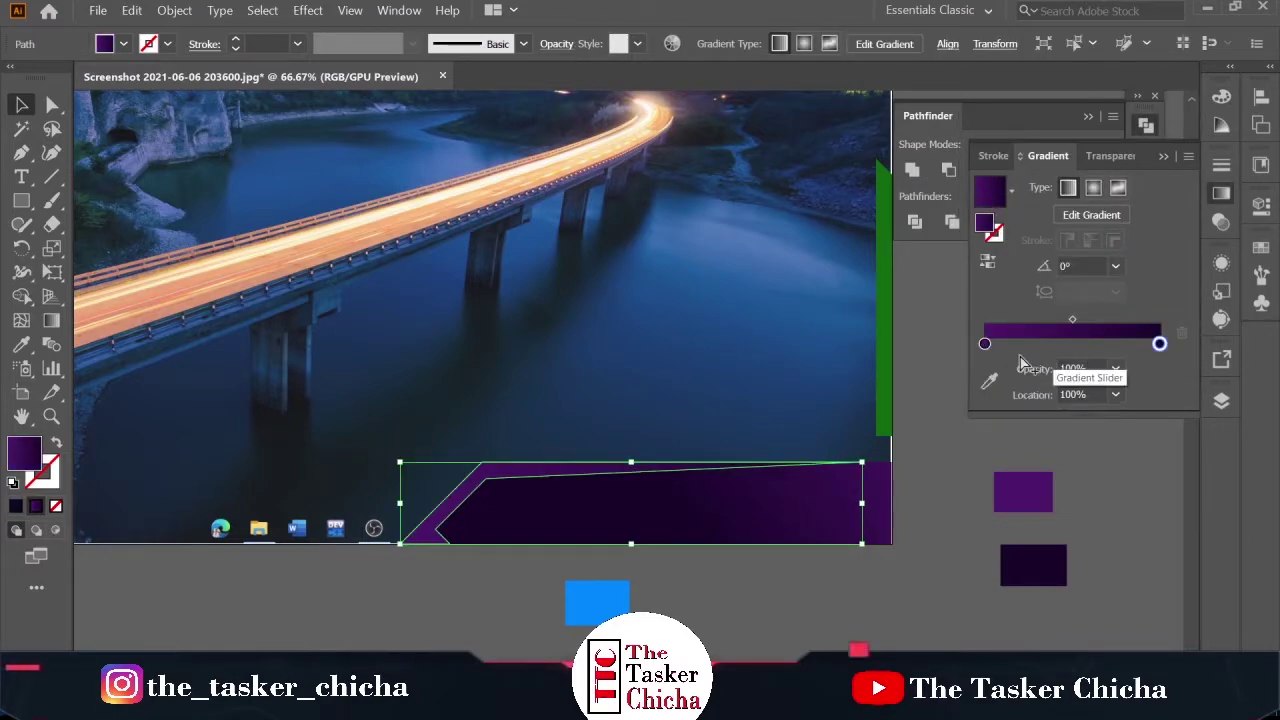
pyautogui.click(989, 380)
pyautogui.click(629, 581)
# Set the accent gradient's end stop to white with 0% opacity
pyautogui.click(1160, 319)
pyautogui.click(989, 357)
pyautogui.click(897, 437)
pyautogui.click(1116, 345)
pyautogui.click(1123, 368)
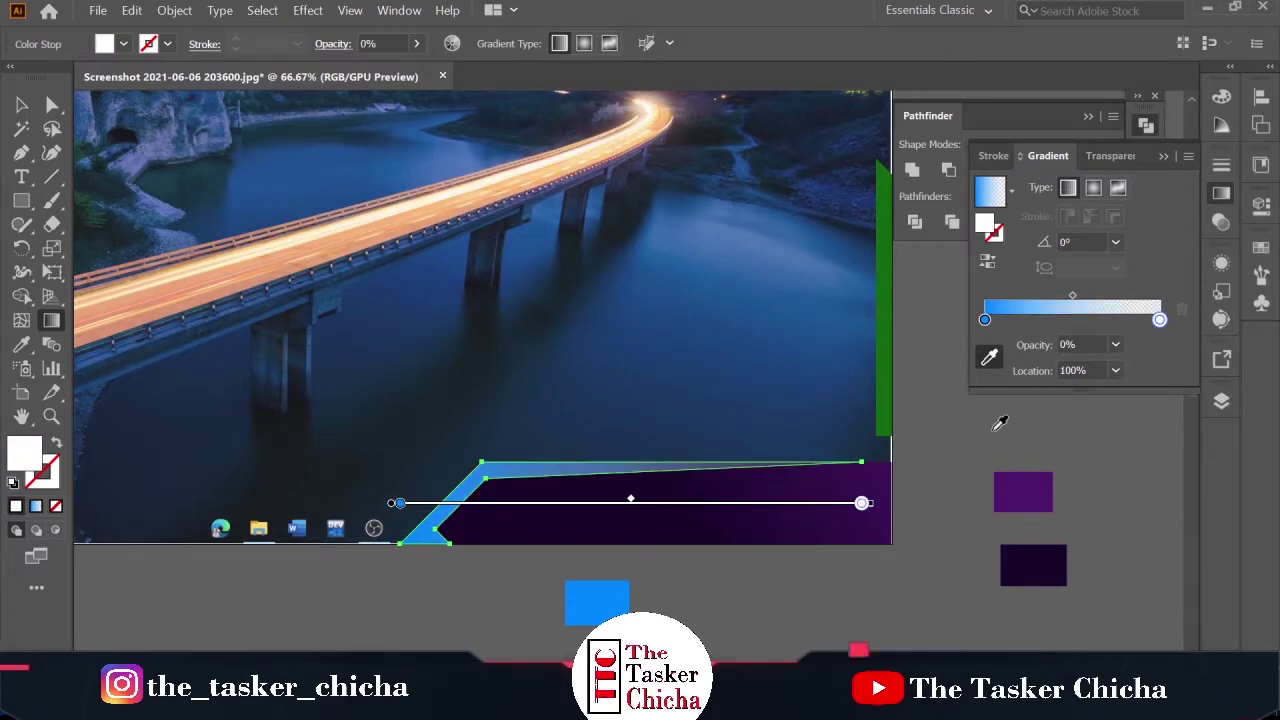
pyautogui.press('v')
pyautogui.click(926, 466)
pyautogui.scroll(-2, 872, 558)
pyautogui.scroll(2, 873, 566)
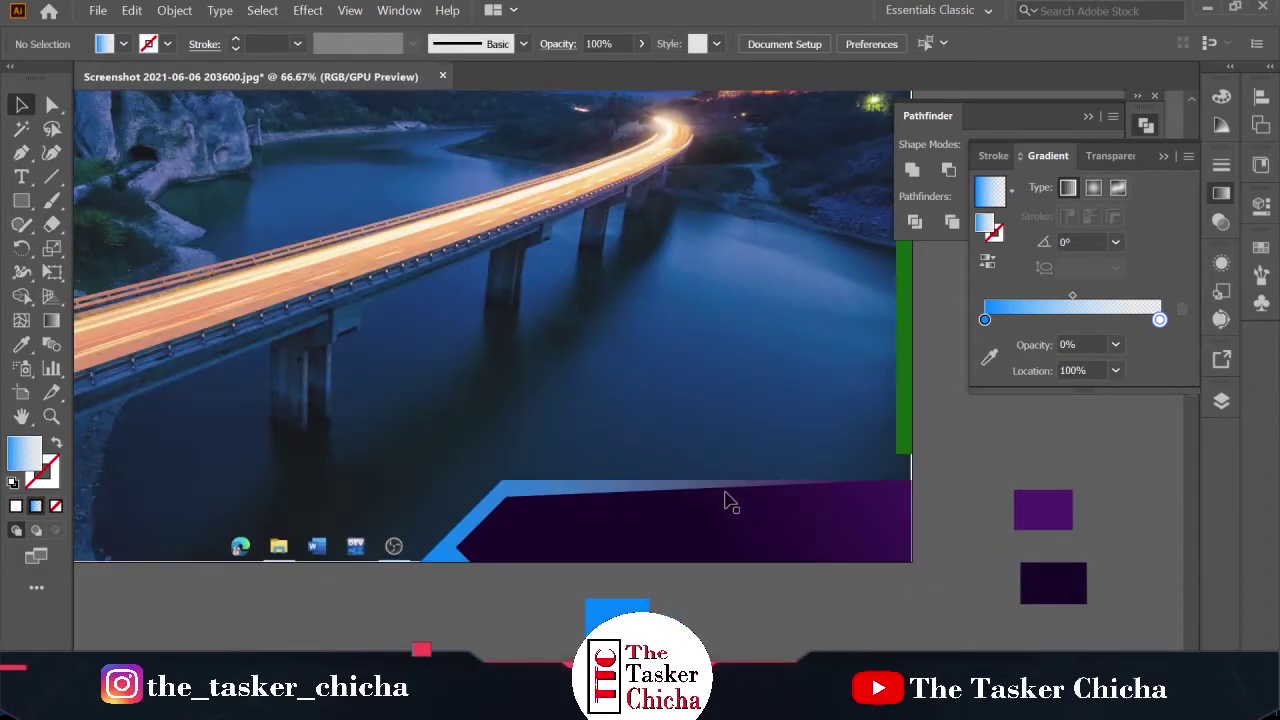
# Enlarge the banner outward from its upper-left corner, keeping it anchored in the artboard's lower-right corner
pyautogui.click(728, 520)
pyautogui.moveTo(417, 480); pyautogui.dragTo(359, 469)
pyautogui.click(674, 588)
pyautogui.scroll(-2, 758, 592)
pyautogui.moveTo(760, 592); pyautogui.dragTo(840, 580)
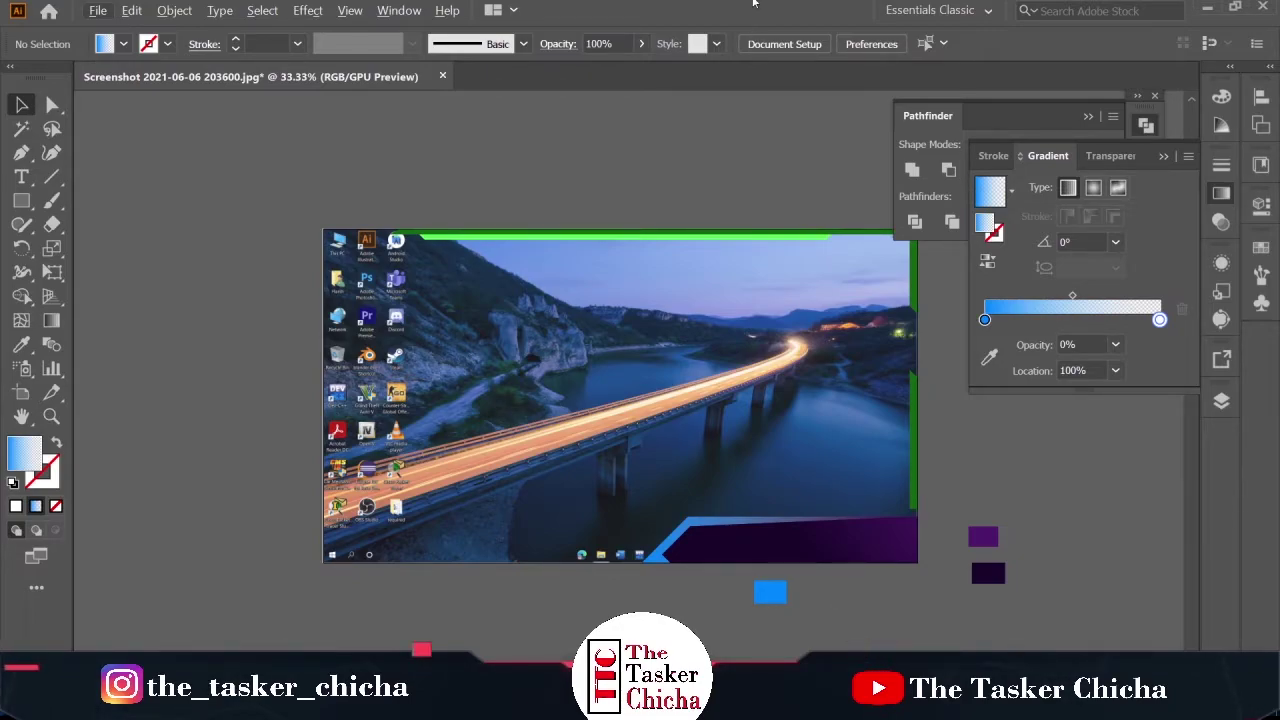
# Scale up the purple banner and its blue accent again so their left ends and upper edges line up
pyautogui.click(778, 537)
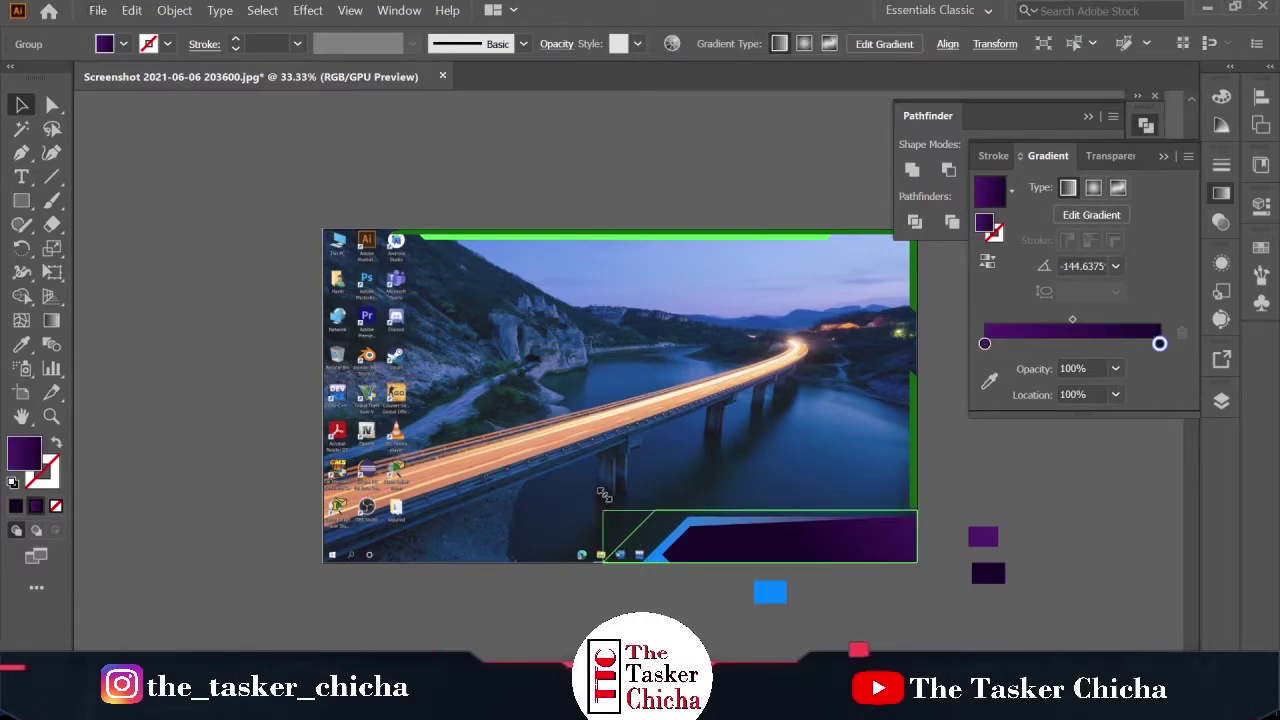
pyautogui.click(898, 575)
pyautogui.click(718, 531)
pyautogui.click(688, 523)
pyautogui.moveTo(644, 516); pyautogui.dragTo(612, 511)
pyautogui.click(887, 586)
pyautogui.click(889, 594)
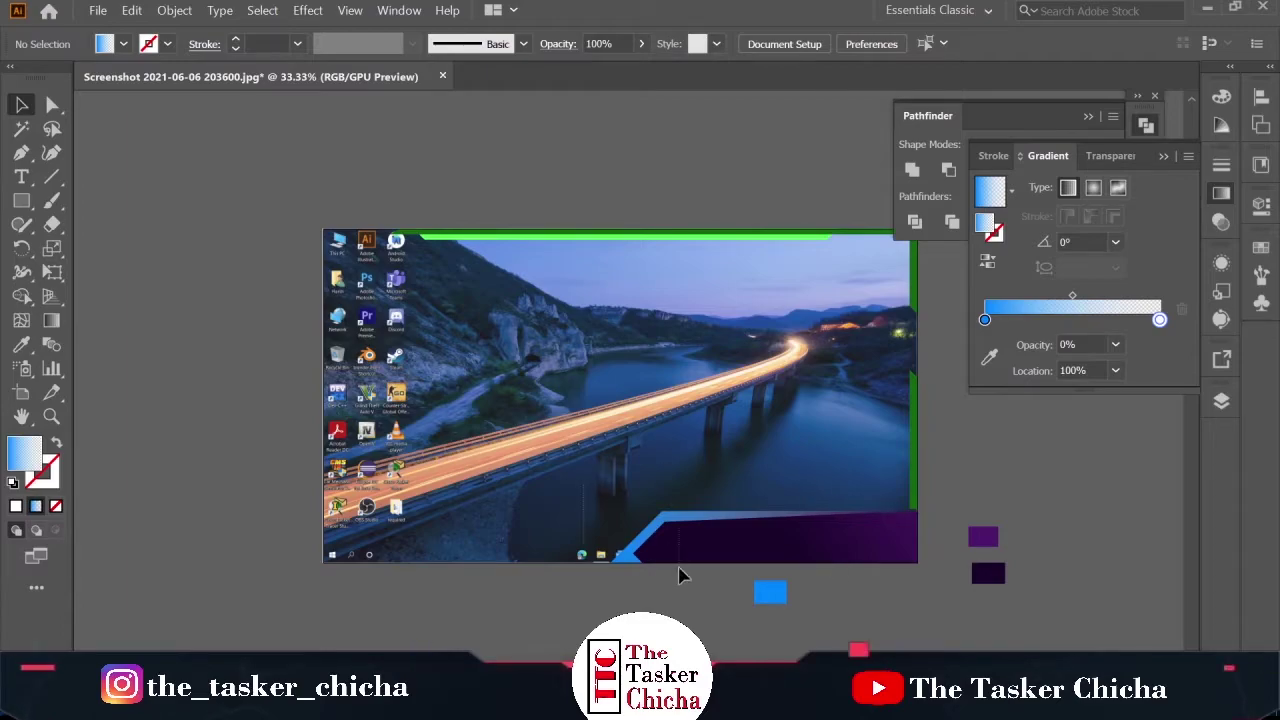
# Group the purple banner with its blue accent
pyautogui.moveTo(678, 571); pyautogui.dragTo(732, 414)
pyautogui.keyDown('shift'); pyautogui.click(465, 250); pyautogui.keyUp('shift')
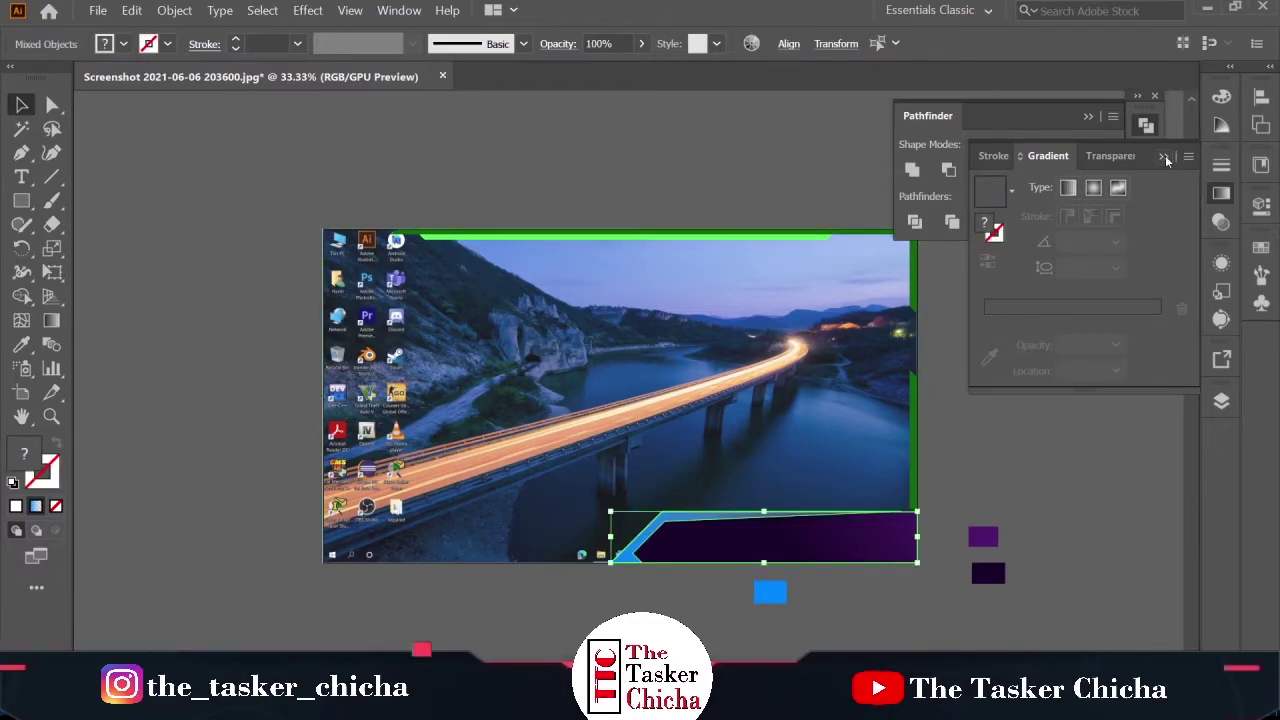
pyautogui.click(1165, 157)
pyautogui.hotkey('ctrl', 'g')
pyautogui.click(985, 425)
# Reduce the grouped banner's height slightly
pyautogui.click(827, 540)
pyautogui.click(1003, 461)
pyautogui.click(720, 531)
pyautogui.click(971, 486)
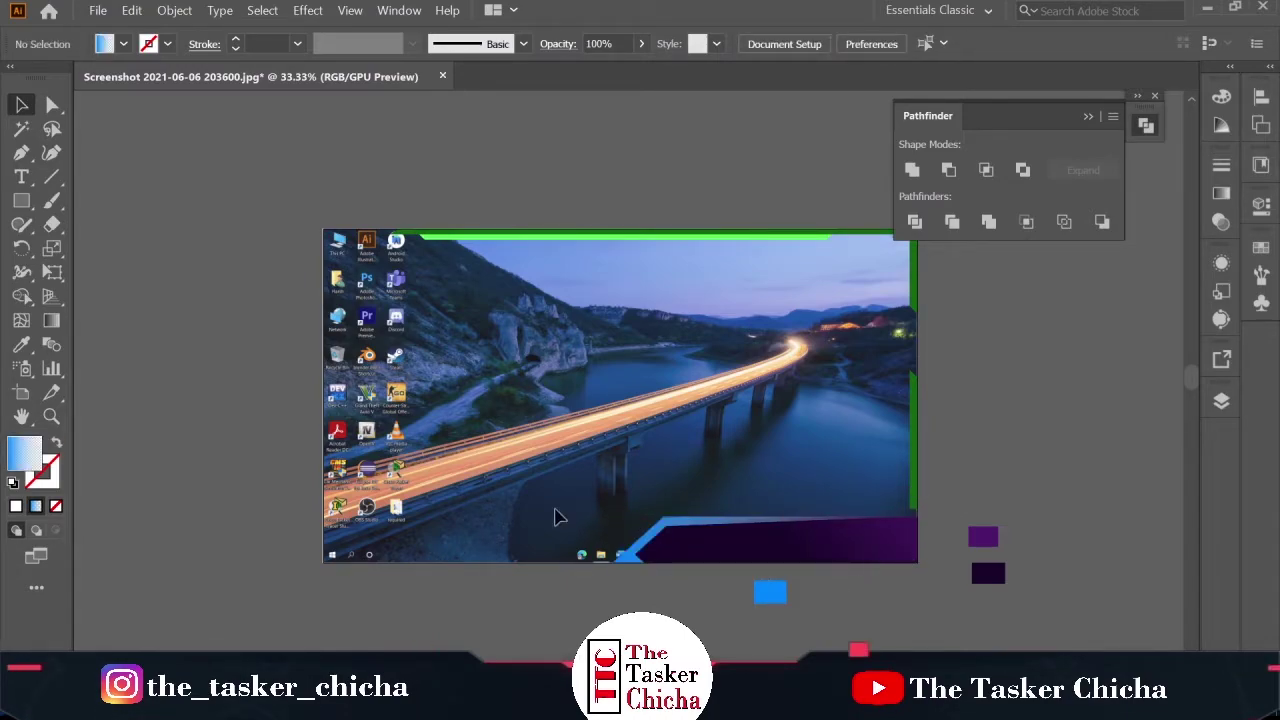
# Draw an open angular line with the Pen tool from the light green bar's right end down inside the right border to the banner's top
pyautogui.press('p')
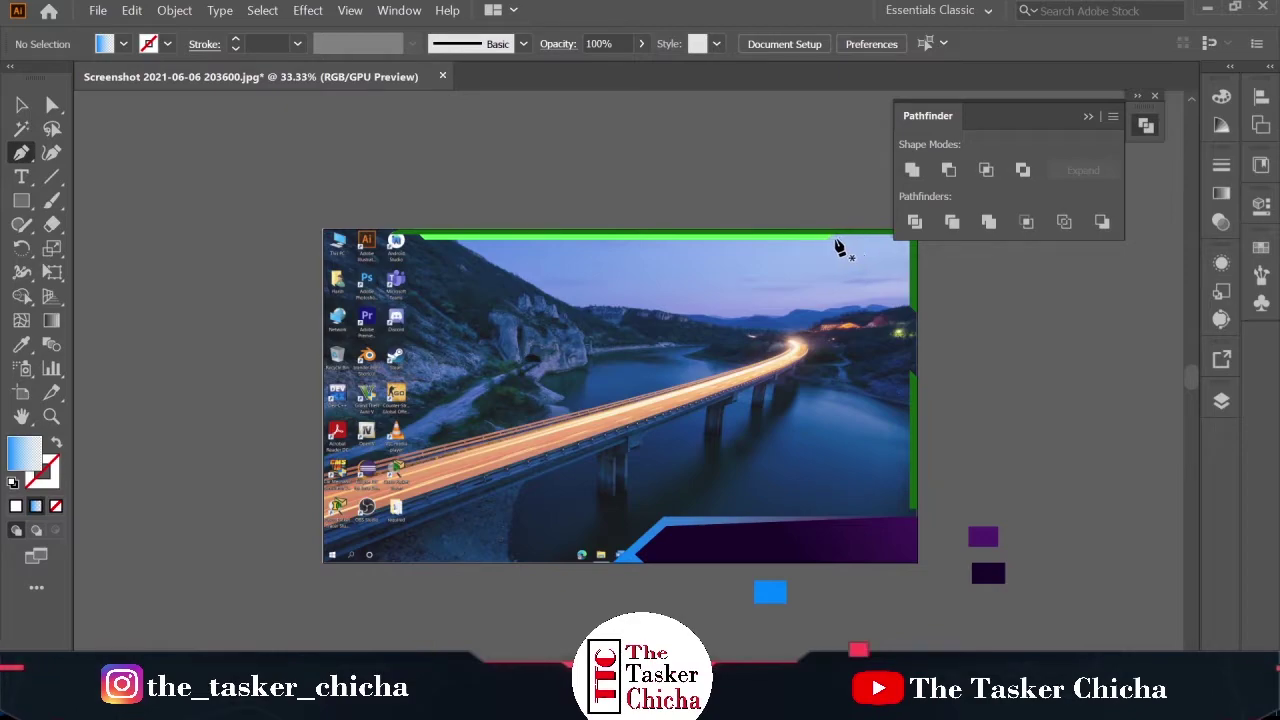
pyautogui.click(836, 240)
pyautogui.click(907, 308)
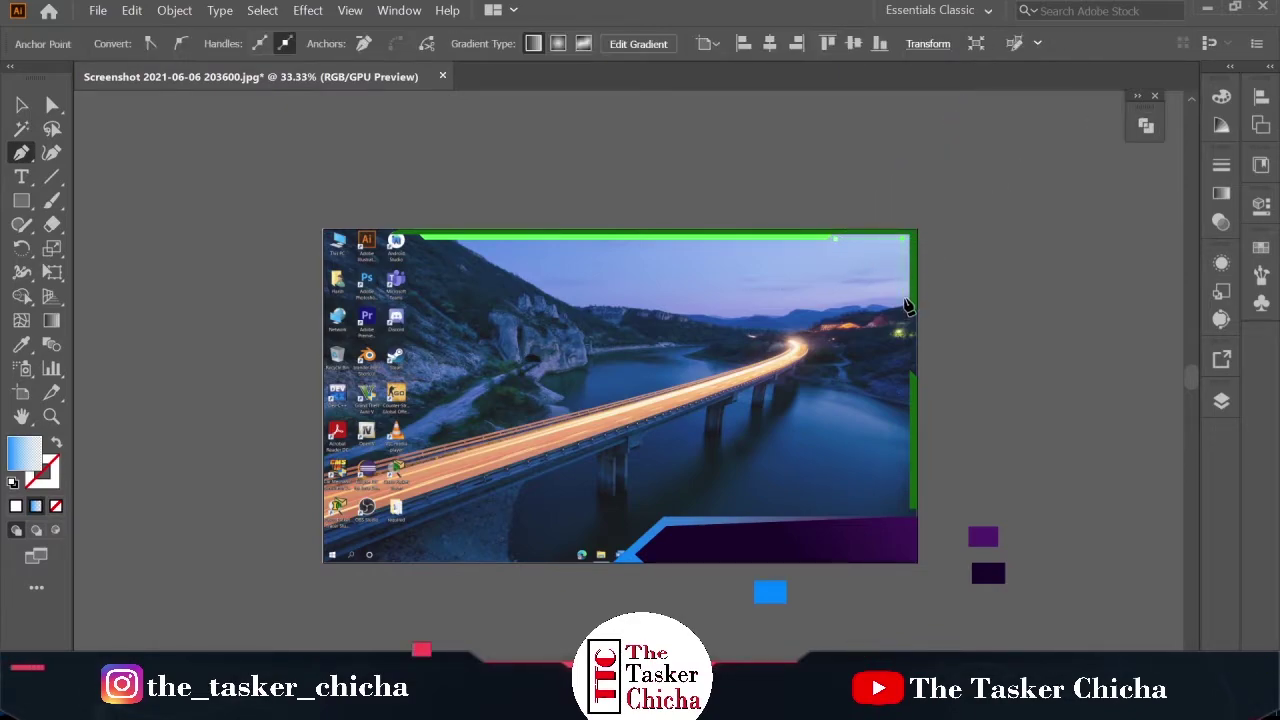
pyautogui.click(891, 309)
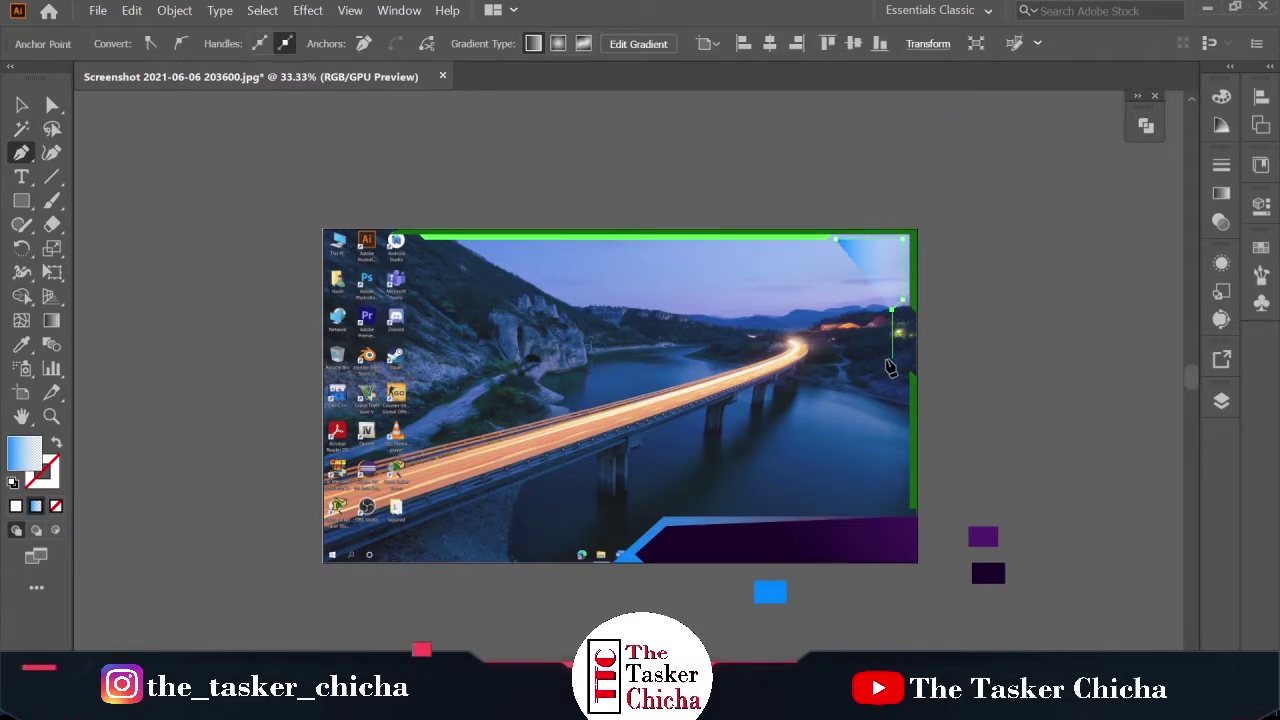
pyautogui.click(891, 369)
pyautogui.click(903, 372)
pyautogui.click(903, 508)
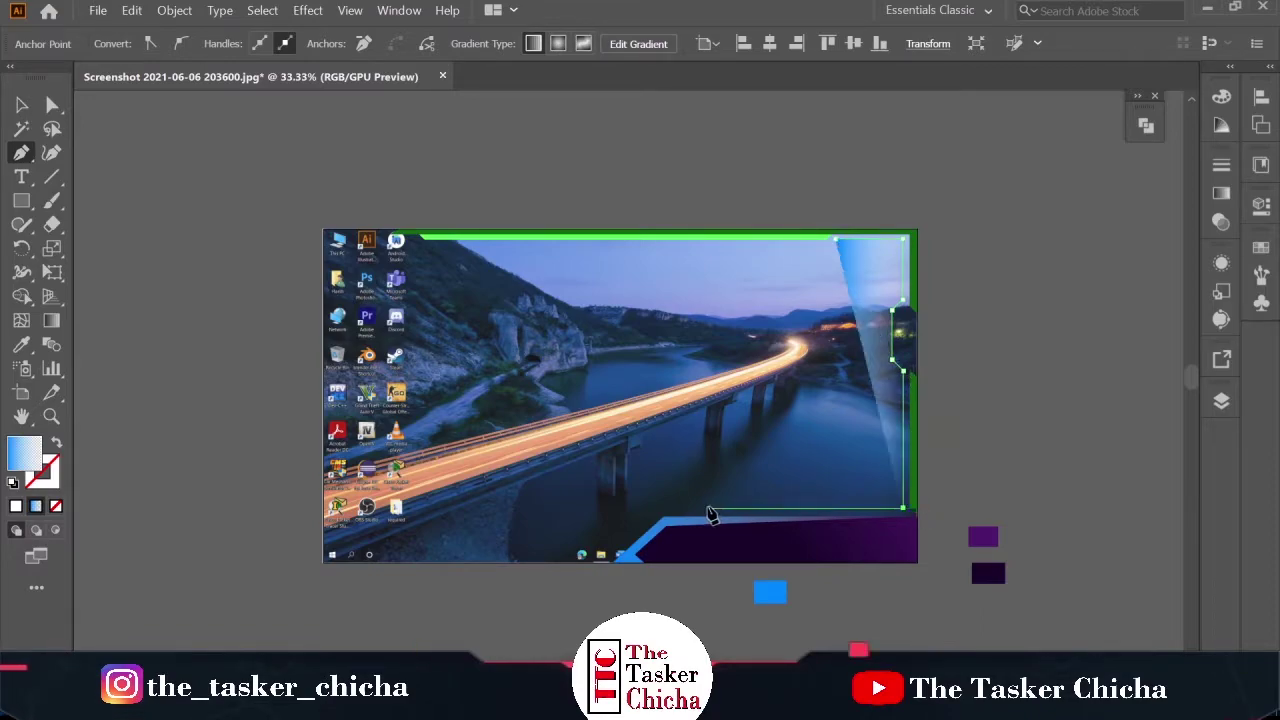
pyautogui.click(705, 509)
pyautogui.click(690, 521)
# Give the angular line a blue #0086ff stroke sampled from the blue swatch, with no fill
pyautogui.click(57, 444)
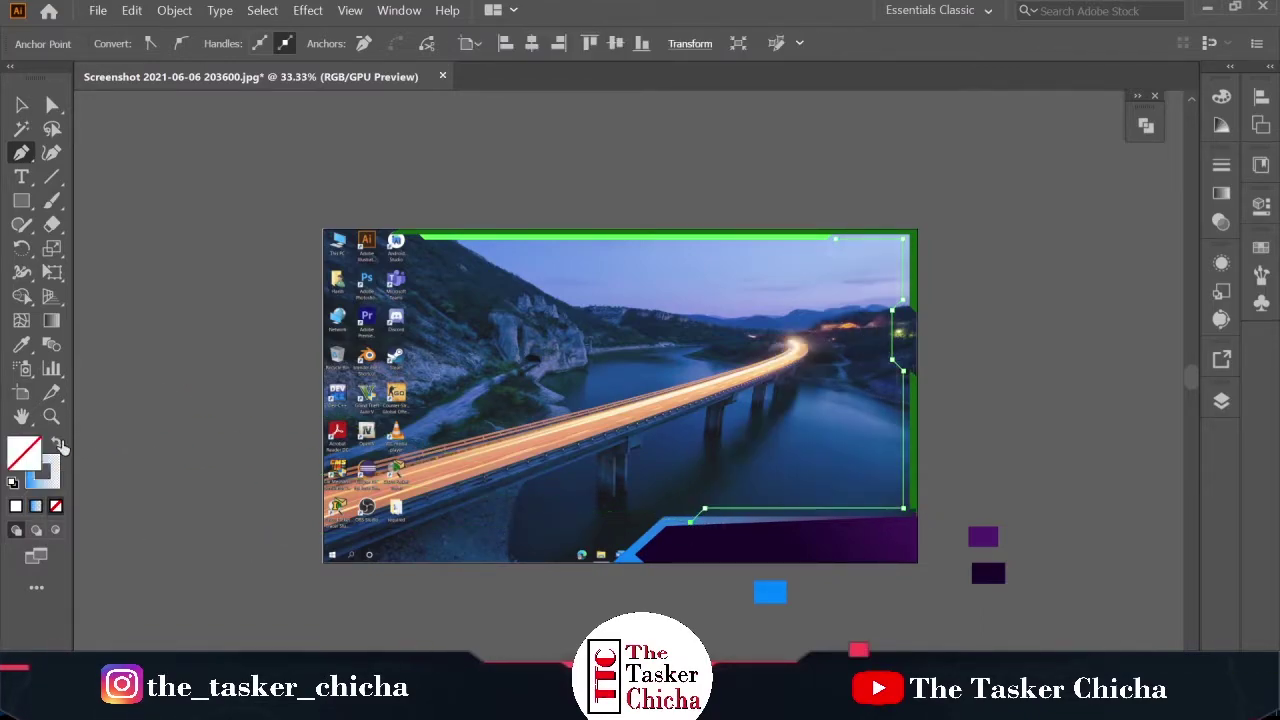
pyautogui.press('v')
pyautogui.click(12, 483)
pyautogui.click(56, 506)
pyautogui.press('i')
pyautogui.click(781, 588)
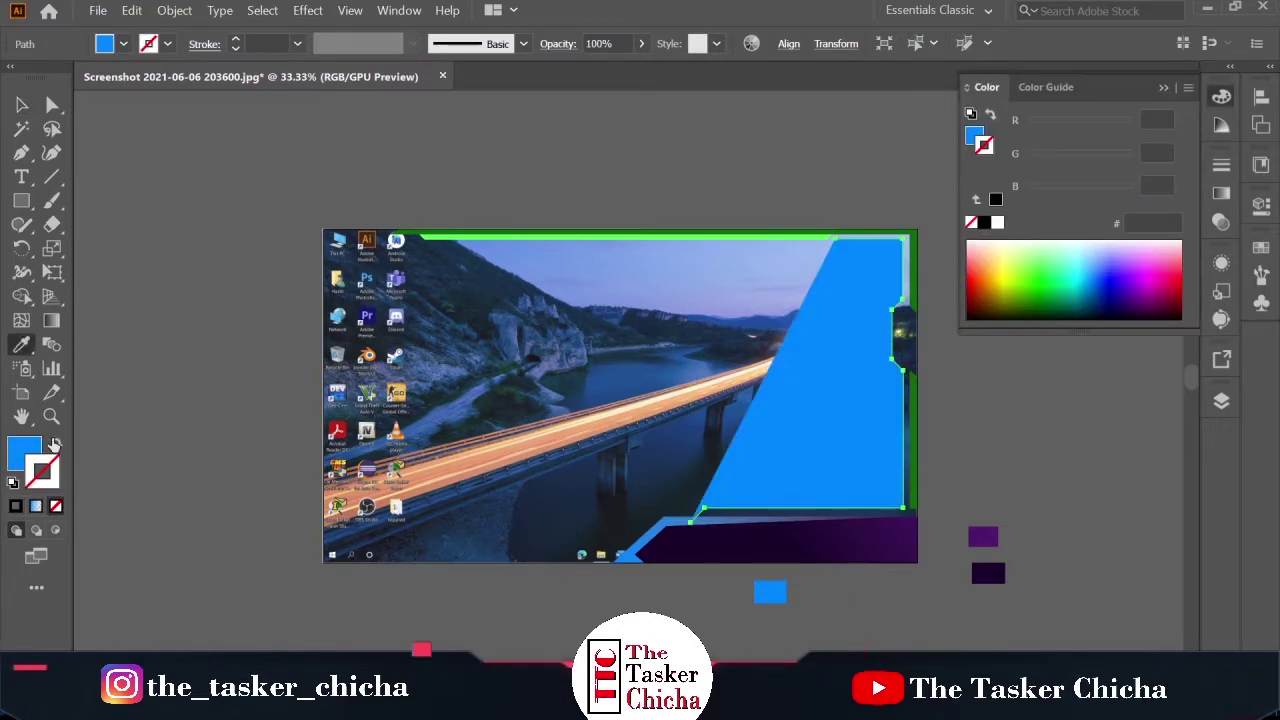
pyautogui.click(55, 444)
pyautogui.press('v')
pyautogui.click(181, 451)
# Set the blue line's stroke weight to 8 pt
pyautogui.click(896, 366)
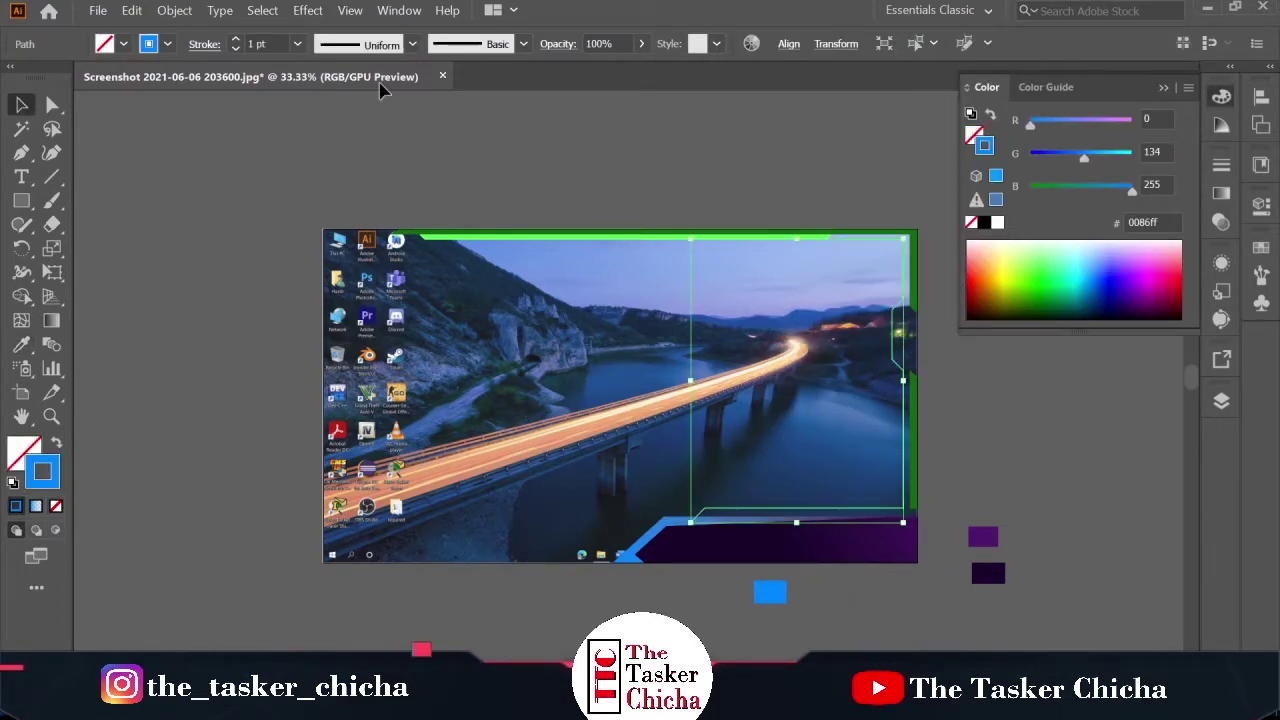
pyautogui.click(236, 39)
pyautogui.click(548, 123)
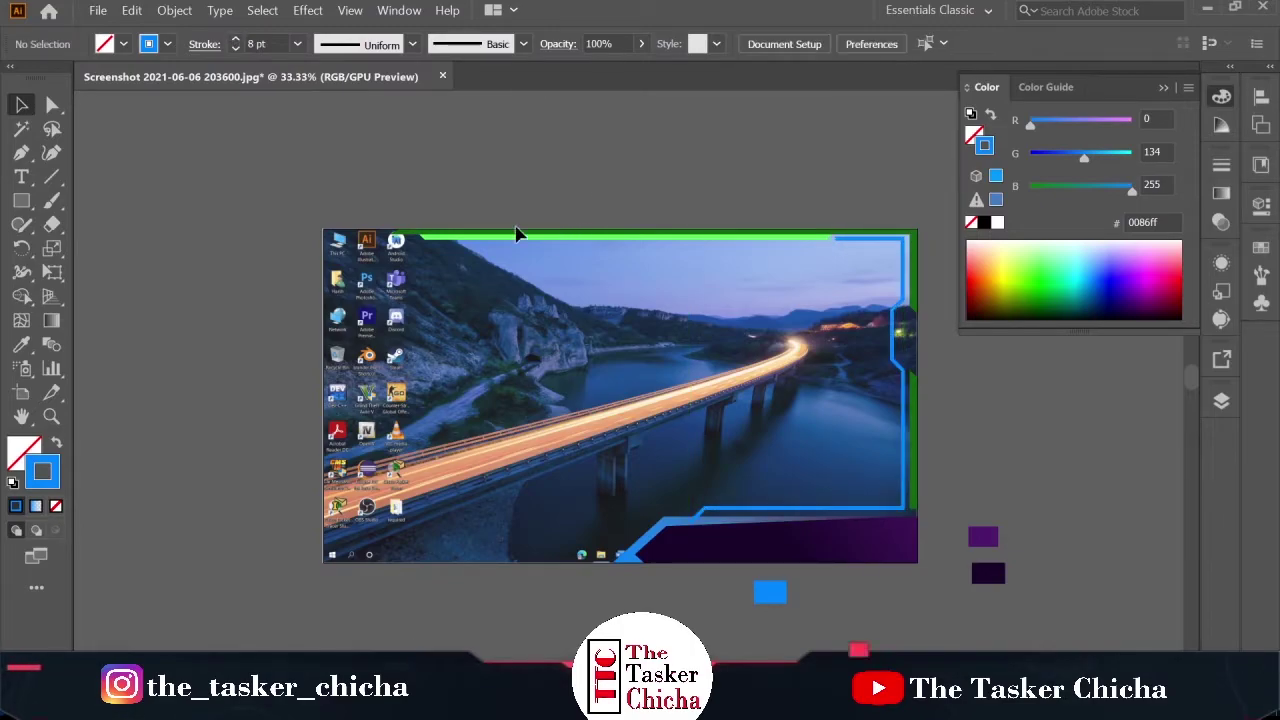
# Draw a small swatch rectangle below the artwork beside the blue swatch and fill it with light blue #50b4ff, without stroke
pyautogui.click(900, 368)
pyautogui.click(917, 577)
pyautogui.press('m')
pyautogui.moveTo(837, 571); pyautogui.dragTo(866, 596)
pyautogui.click(57, 443)
pyautogui.doubleClick(25, 454)
pyautogui.moveTo(894, 308); pyautogui.dragTo(897, 293)
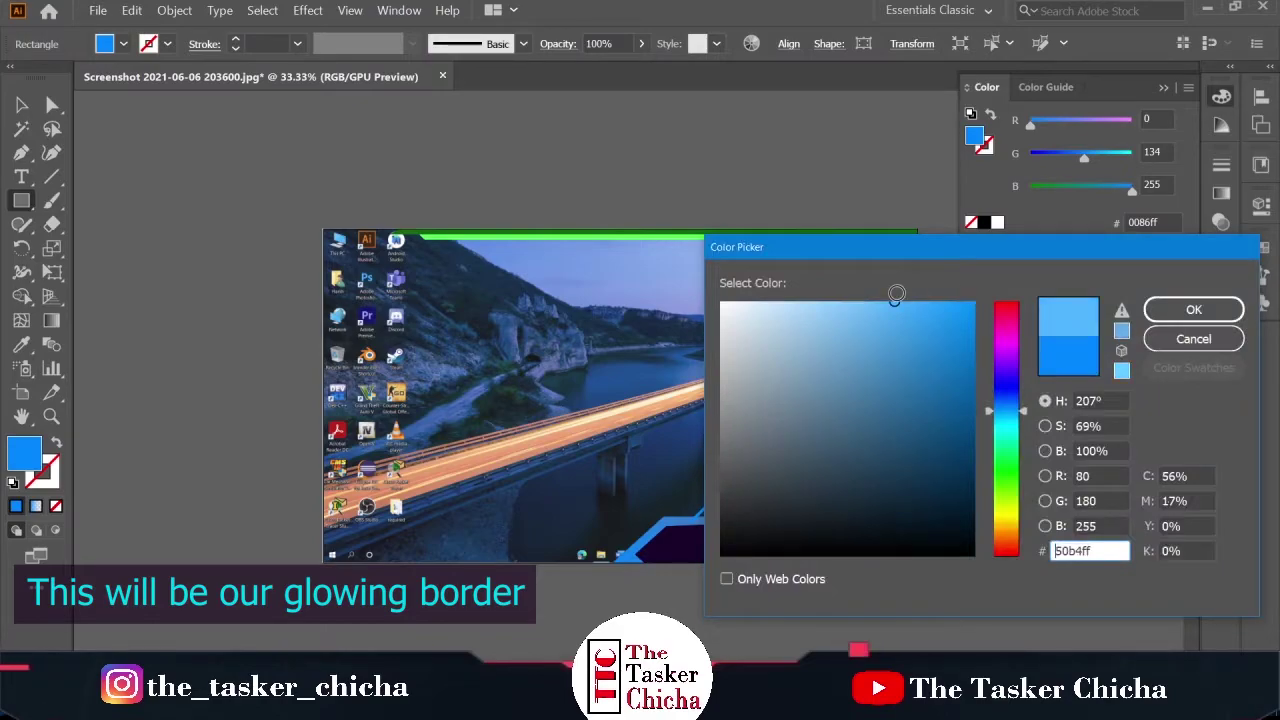
pyautogui.click(1194, 310)
# Apply the light blue swatch colour to the angular line's stroke, with no fill, and set its weight to 6 pt
pyautogui.press('v')
pyautogui.click(952, 493)
pyautogui.click(902, 508)
pyautogui.press('i')
pyautogui.click(851, 583)
pyautogui.hotkey('shift', 'x')
pyautogui.press('v')
pyautogui.scroll(5, 256, 44)
pyautogui.click(423, 162)
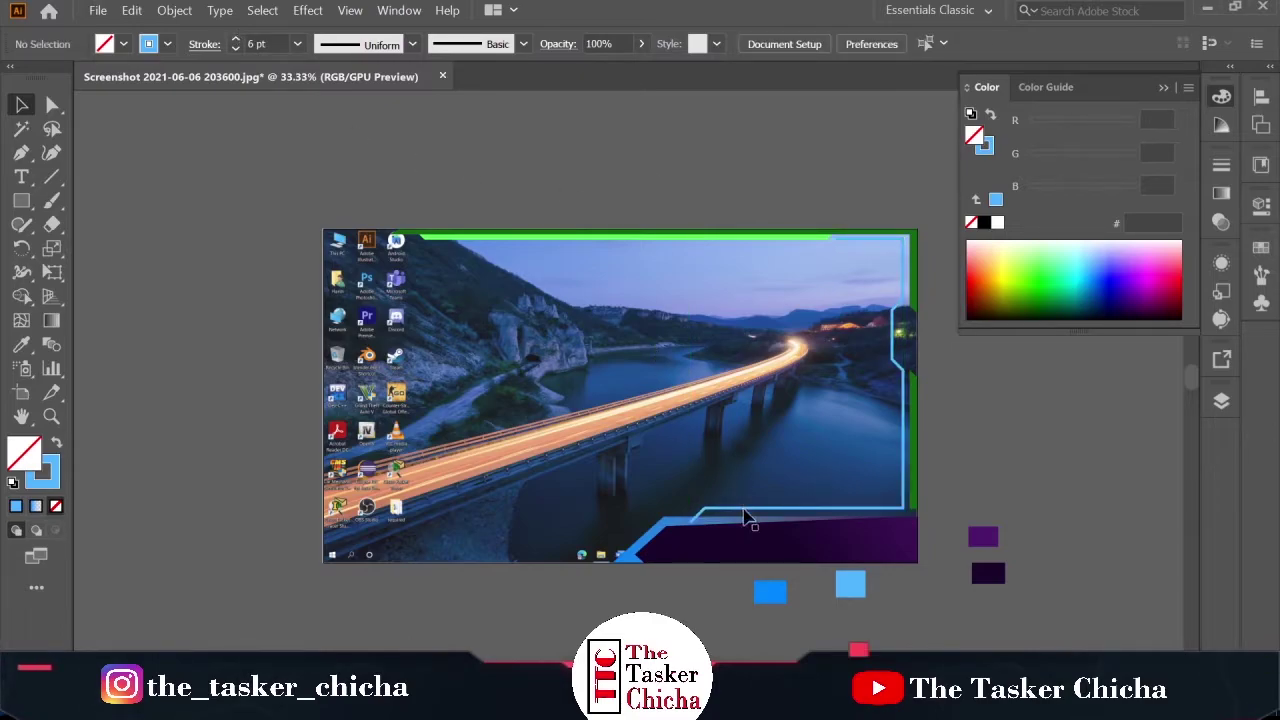
# Change the angular line's stroke colour to cyan #4addff
pyautogui.click(743, 509)
pyautogui.doubleClick(51, 481)
pyautogui.moveTo(1022, 412); pyautogui.dragTo(1022, 421)
pyautogui.click(901, 301)
pyautogui.click(1194, 310)
pyautogui.click(991, 440)
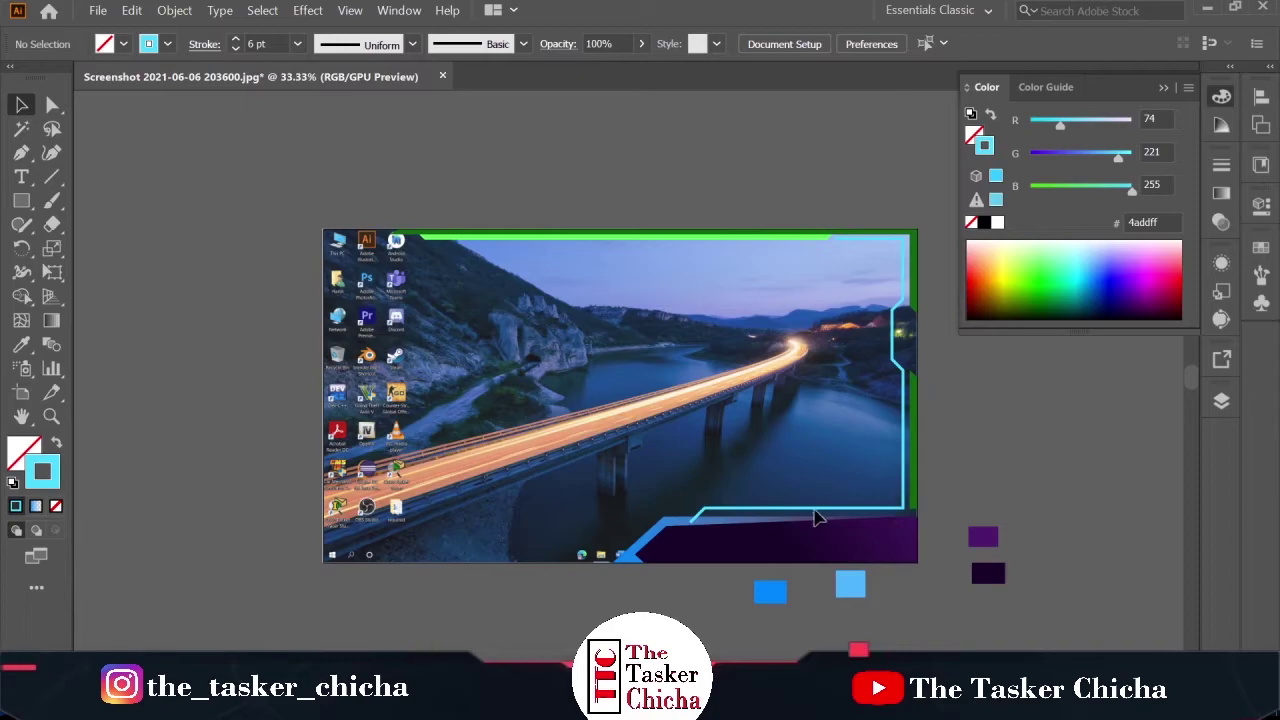
# Send the cyan angular line to the back so it runs behind the banner
pyautogui.rightClick(828, 511)
pyautogui.moveTo(868, 434)
pyautogui.click(780, 482)
pyautogui.click(971, 480)
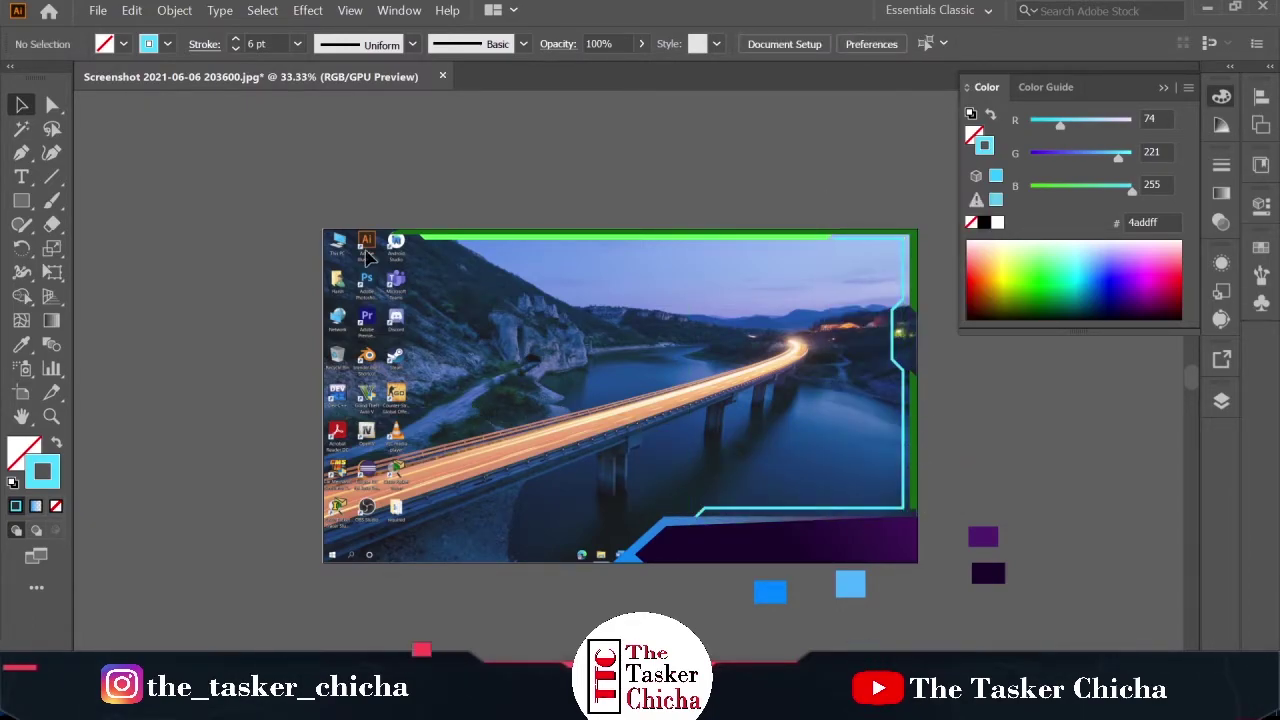
# Draw an open angular line with the Pen tool from the light green bar's left end around the top-left corner and down the left edge
pyautogui.press('p')
pyautogui.click(409, 240)
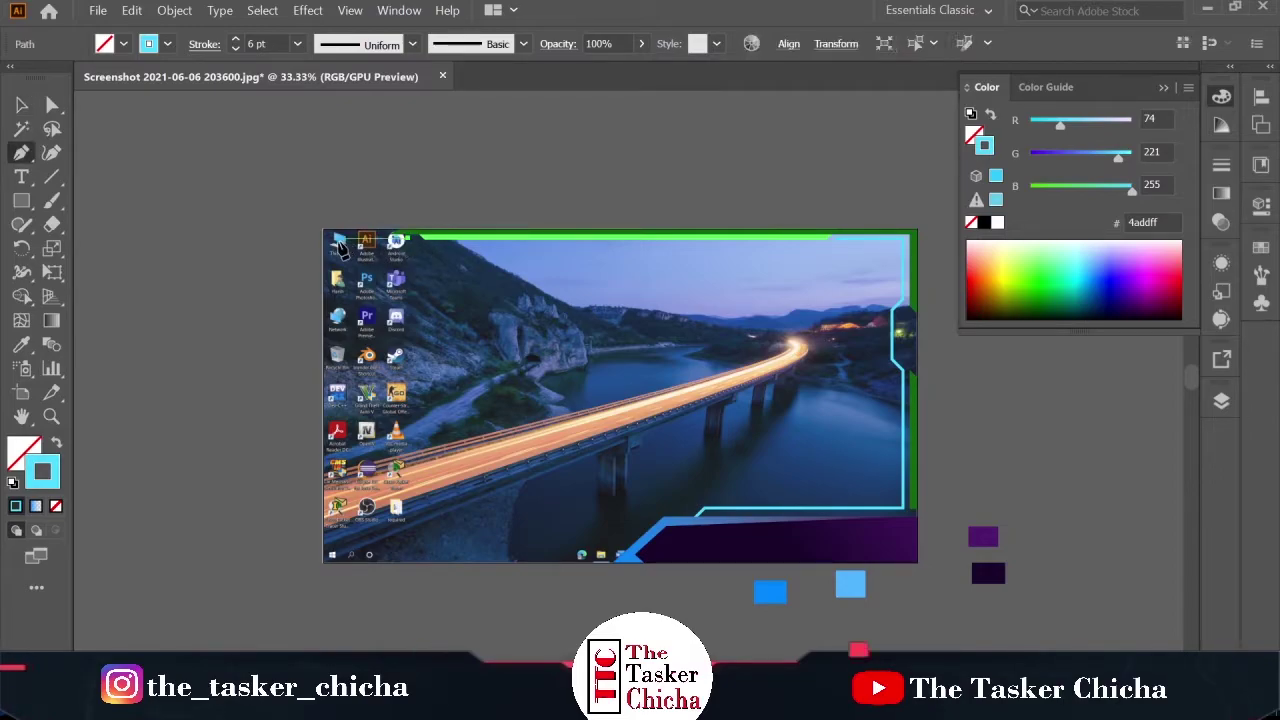
pyautogui.click(333, 239)
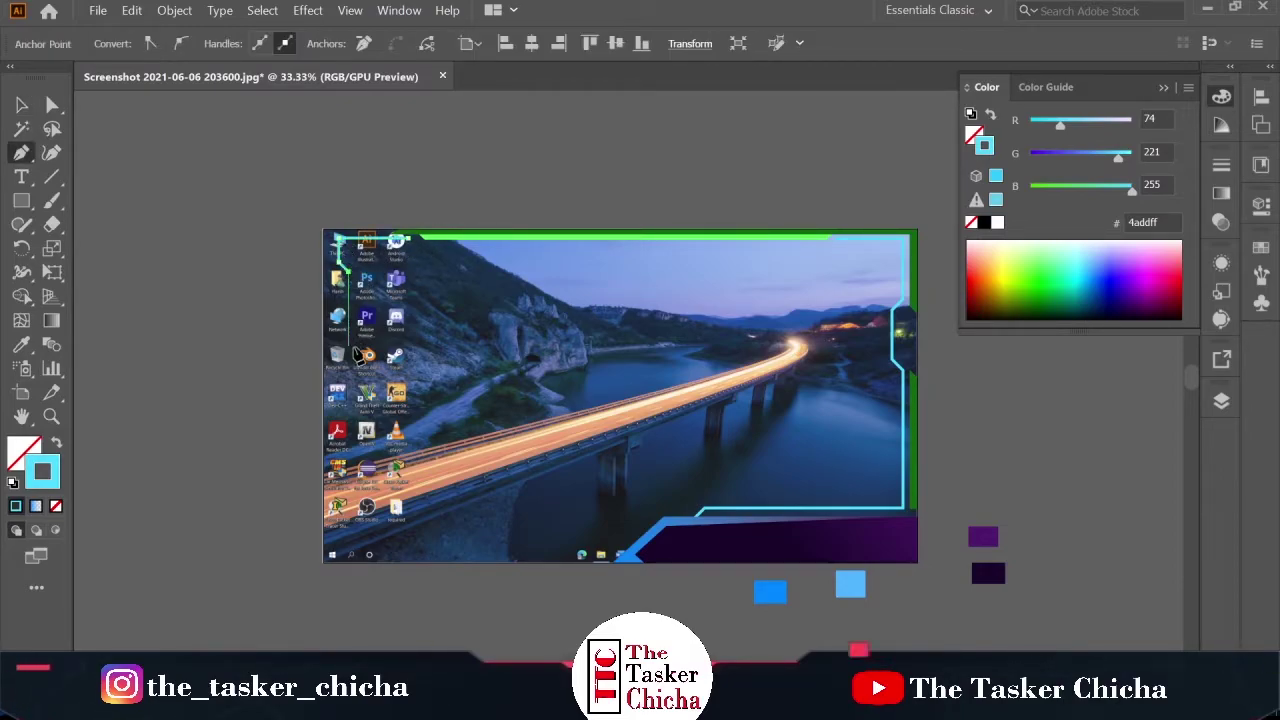
pyautogui.click(336, 359)
pyautogui.press('v')
pyautogui.click(305, 482)
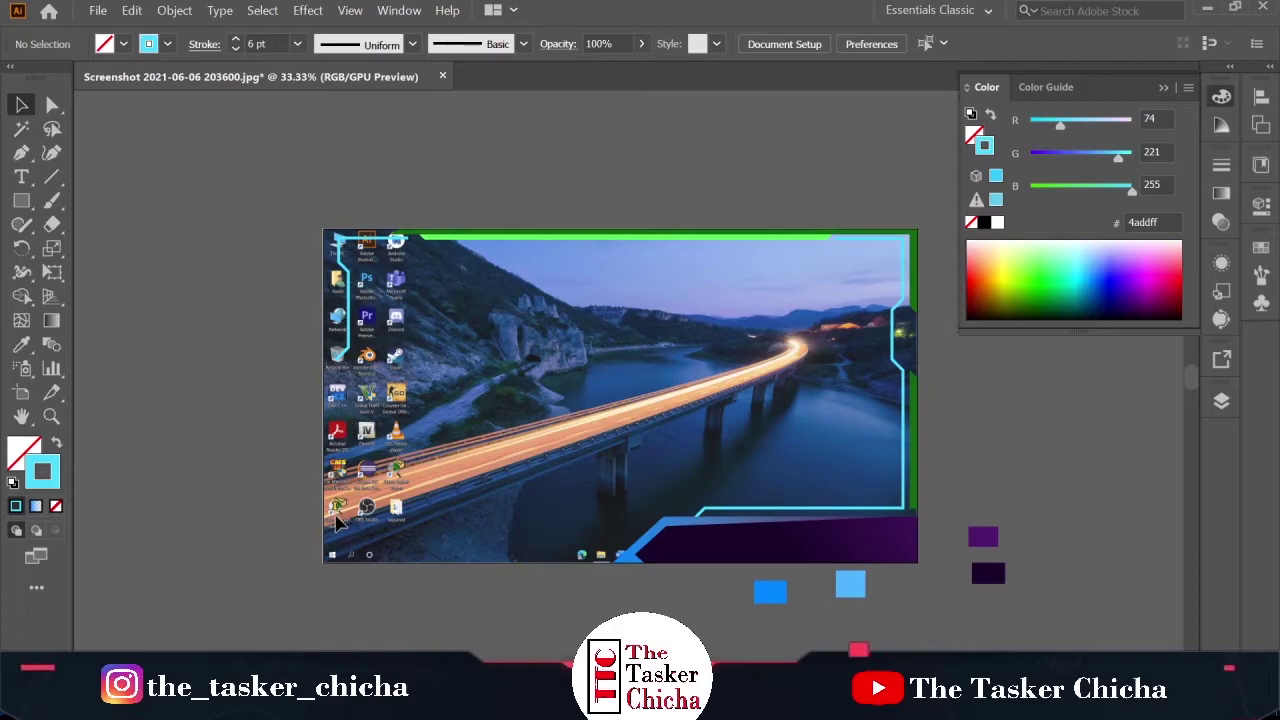
# Show the rulers and place a vertical guide along the upper-left cyan line
pyautogui.press('p')
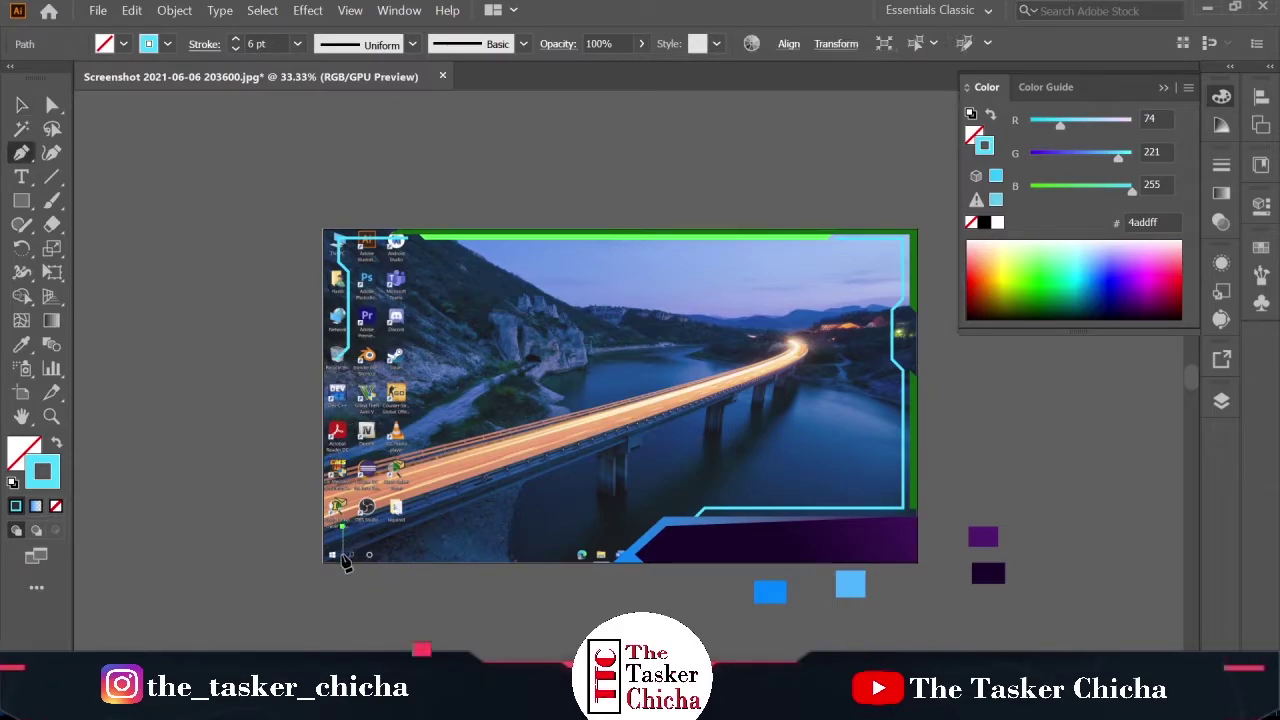
pyautogui.hotkey('ctrl', 'r')
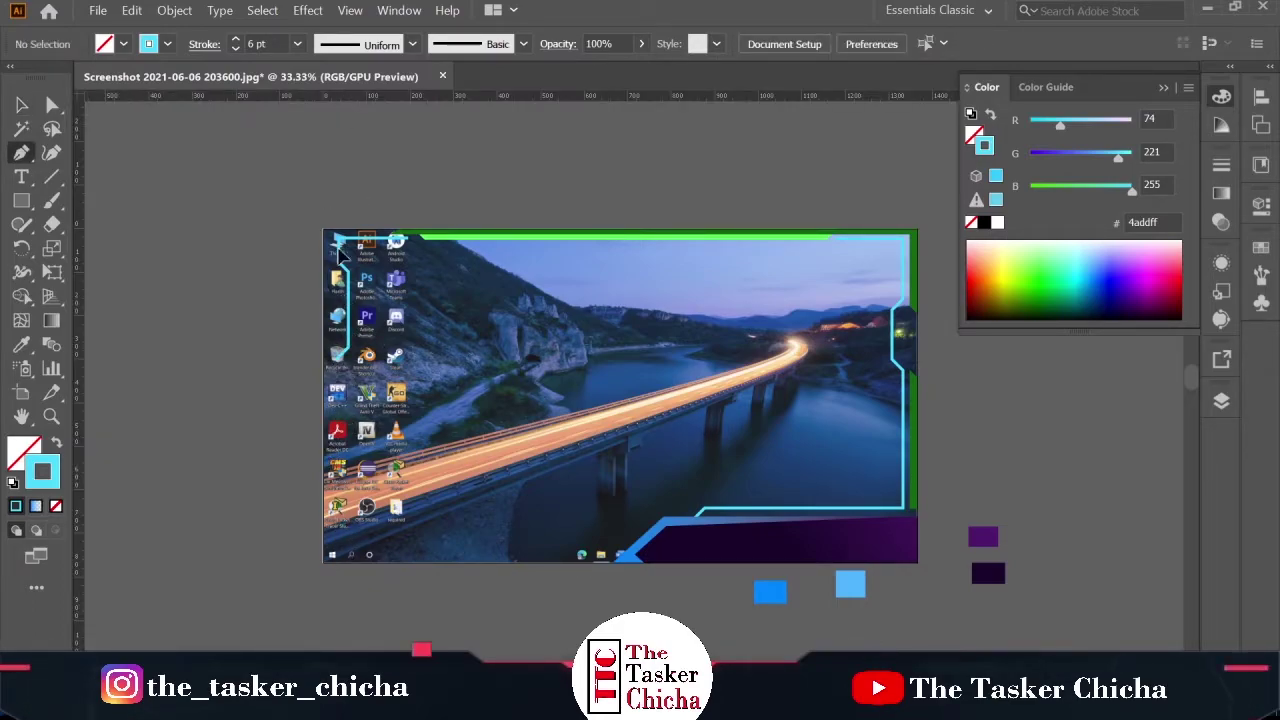
pyautogui.moveTo(340, 96); pyautogui.dragTo(340, 123)
pyautogui.moveTo(338, 279); pyautogui.dragTo(339, 282)
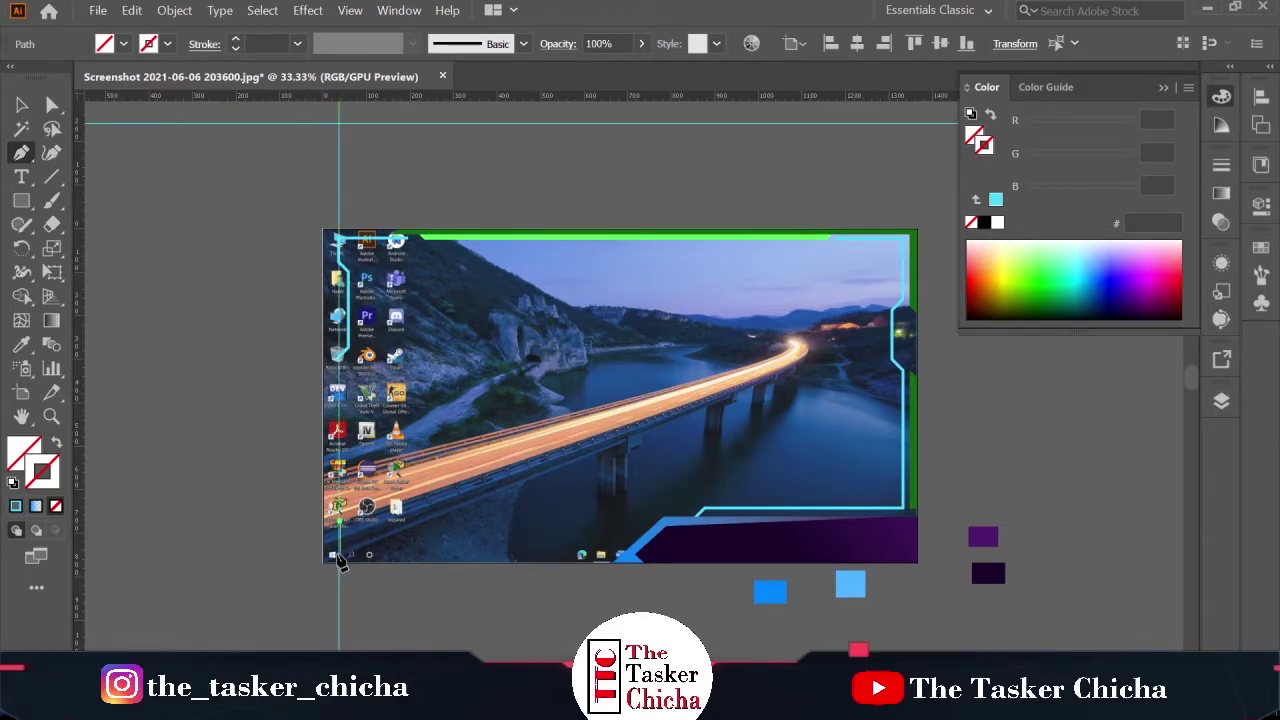
# Draw an open angular path with the Pen tool from the guide along the artwork's lower-left edge to the banner's left end
pyautogui.click(339, 542)
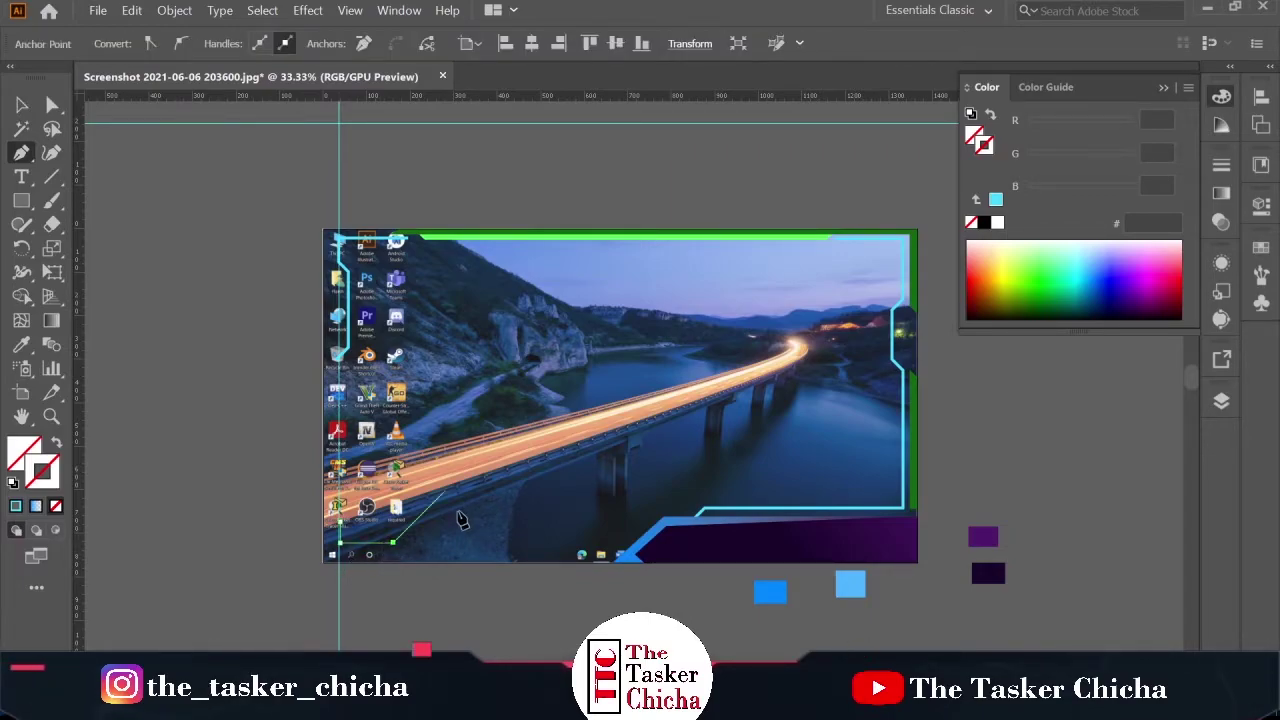
pyautogui.click(605, 518)
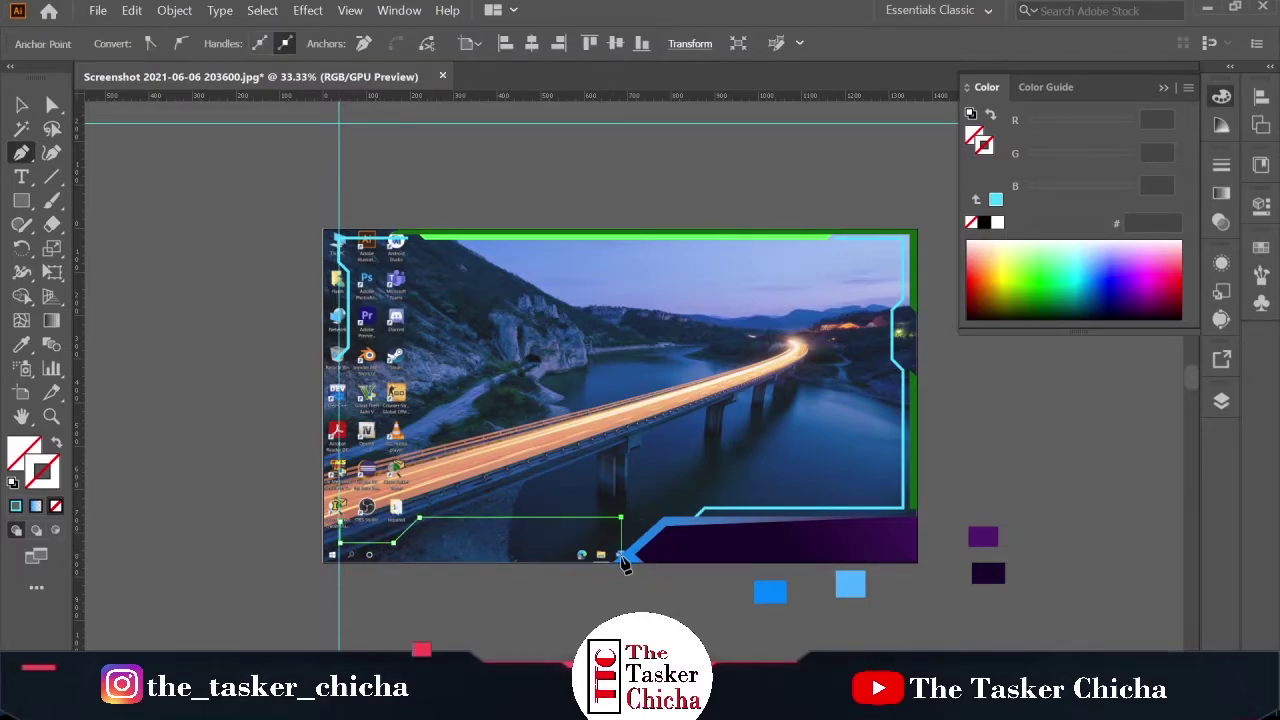
pyautogui.click(640, 525)
pyautogui.press('v')
# Copy the right cyan line's 6 pt #4addff stroke onto the new lower-left path
pyautogui.press('i')
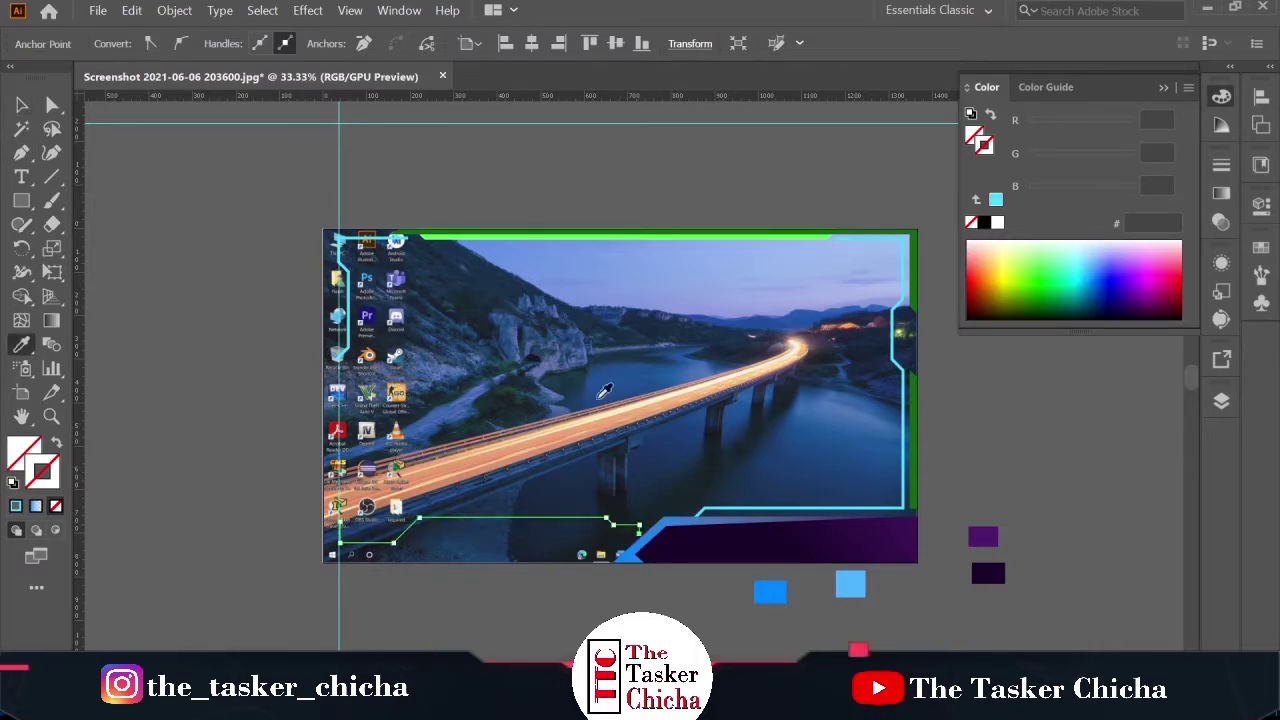
pyautogui.click(894, 332)
pyautogui.press('v')
pyautogui.click(966, 432)
# Duplicate the banner group and move the copy to the artwork's lower edge, left of the original banner
pyautogui.scroll(1, 578, 533)
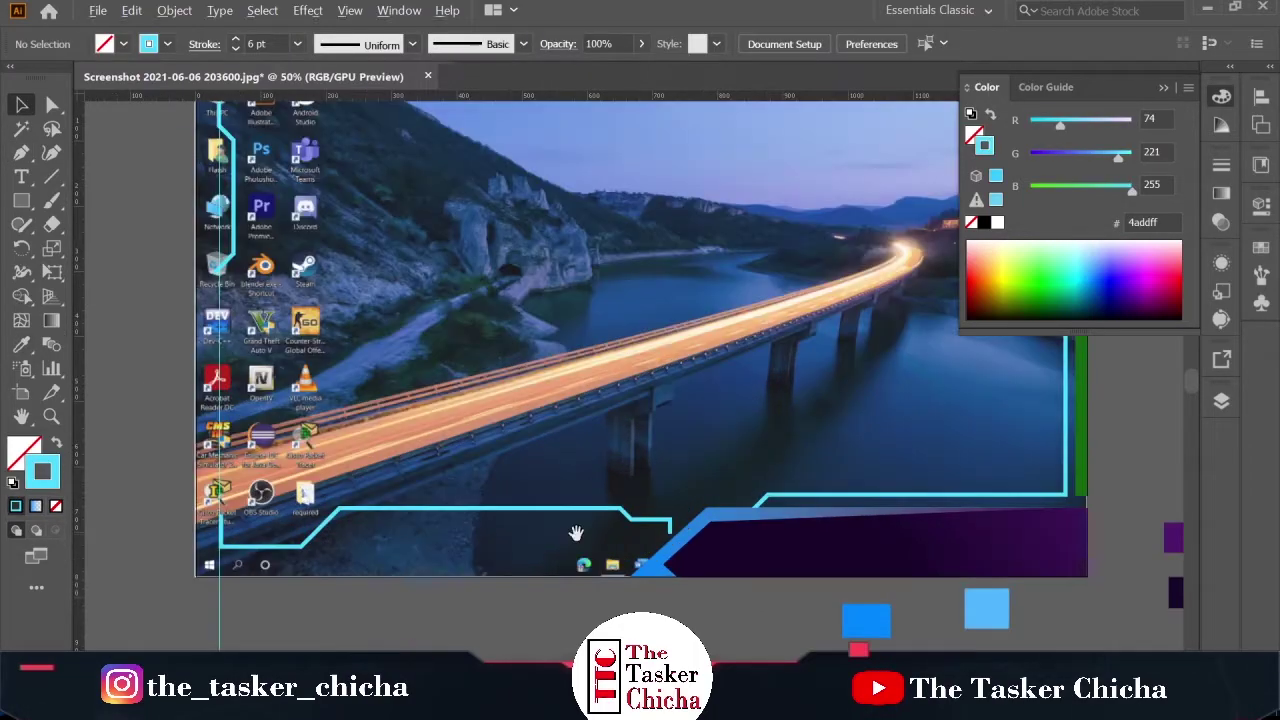
pyautogui.moveTo(577, 534); pyautogui.dragTo(656, 466)
pyautogui.scroll(-1, 656, 467)
pyautogui.click(886, 483)
pyautogui.hotkey('ctrl', 'c')
pyautogui.hotkey('ctrl', 'v')
pyautogui.moveTo(680, 396); pyautogui.dragTo(659, 487)
# Scale down the copied banner and fit it beneath the lower-left cyan line
pyautogui.moveTo(766, 452); pyautogui.dragTo(734, 474)
pyautogui.moveTo(622, 488)
pyautogui.mouseDown()
pyautogui.moveTo(708, 488)
pyautogui.moveTo(690, 478)
pyautogui.moveTo(635, 490)
pyautogui.mouseUp()
pyautogui.moveTo(529, 466); pyautogui.dragTo(485, 460)
pyautogui.click(585, 521)
pyautogui.click(639, 480)
pyautogui.click(646, 522)
# Bring the original banner to the front so it overlaps the smaller copy
pyautogui.rightClick(749, 487)
pyautogui.moveTo(816, 416)
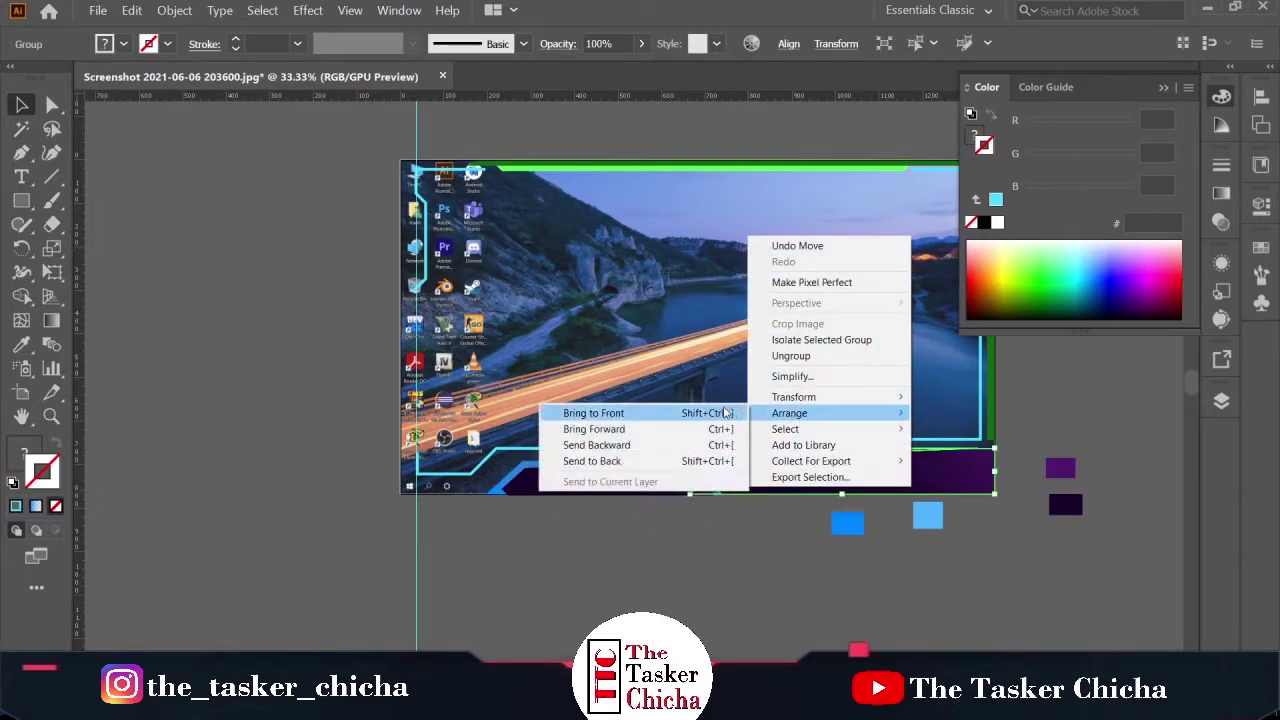
pyautogui.click(727, 412)
pyautogui.click(747, 547)
pyautogui.click(711, 491)
pyautogui.hotkey('ctrl', '2')
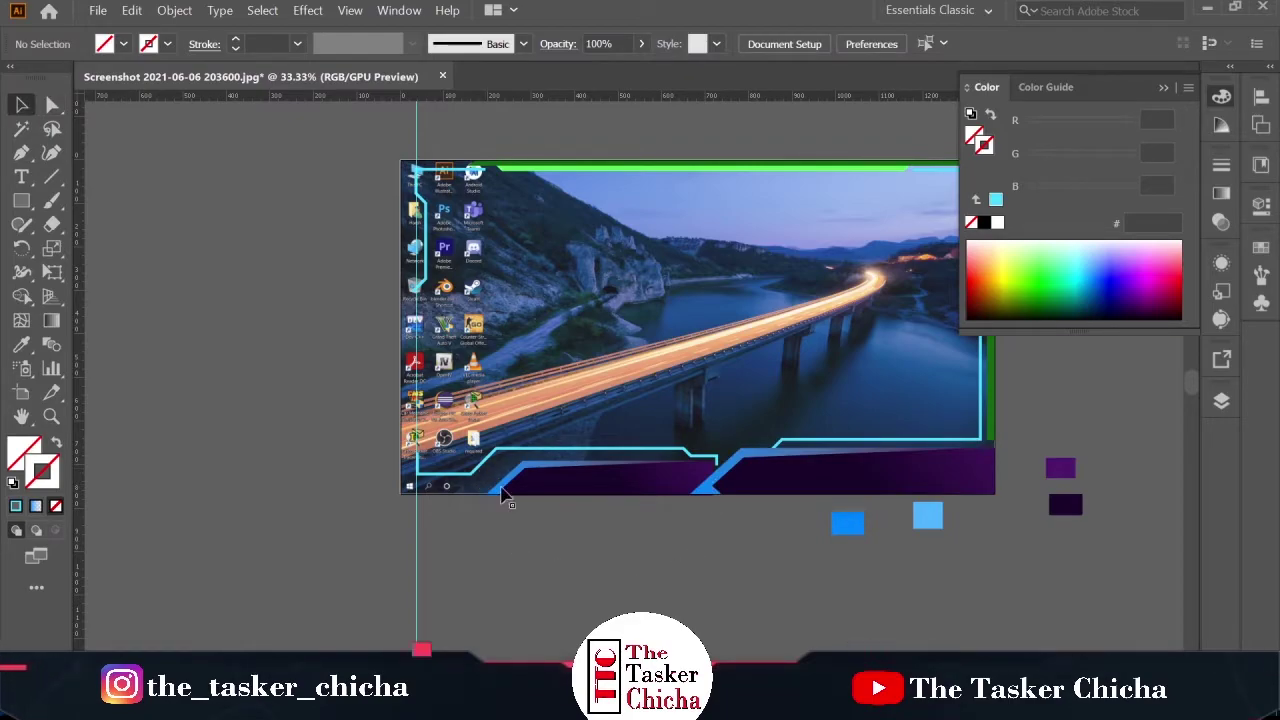
# Reduce the original banner's height slightly by lowering its upper edge
pyautogui.moveTo(594, 392); pyautogui.dragTo(550, 452)
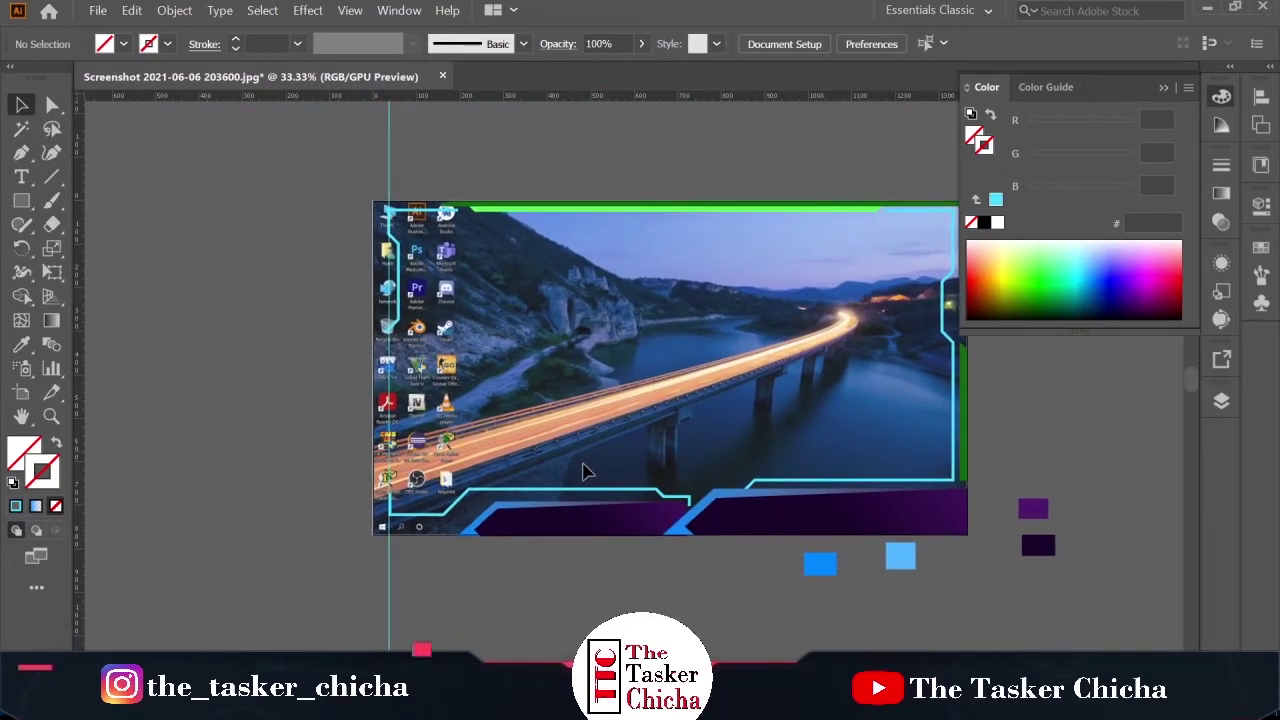
pyautogui.click(846, 523)
pyautogui.moveTo(816, 488); pyautogui.dragTo(816, 495)
pyautogui.hotkey('ctrl', '2')
# Reduce the smaller banner's height slightly and extend its right end under the original banner
pyautogui.click(618, 524)
pyautogui.moveTo(570, 503); pyautogui.dragTo(571, 507)
pyautogui.moveTo(686, 519); pyautogui.dragTo(720, 520)
pyautogui.click(624, 589)
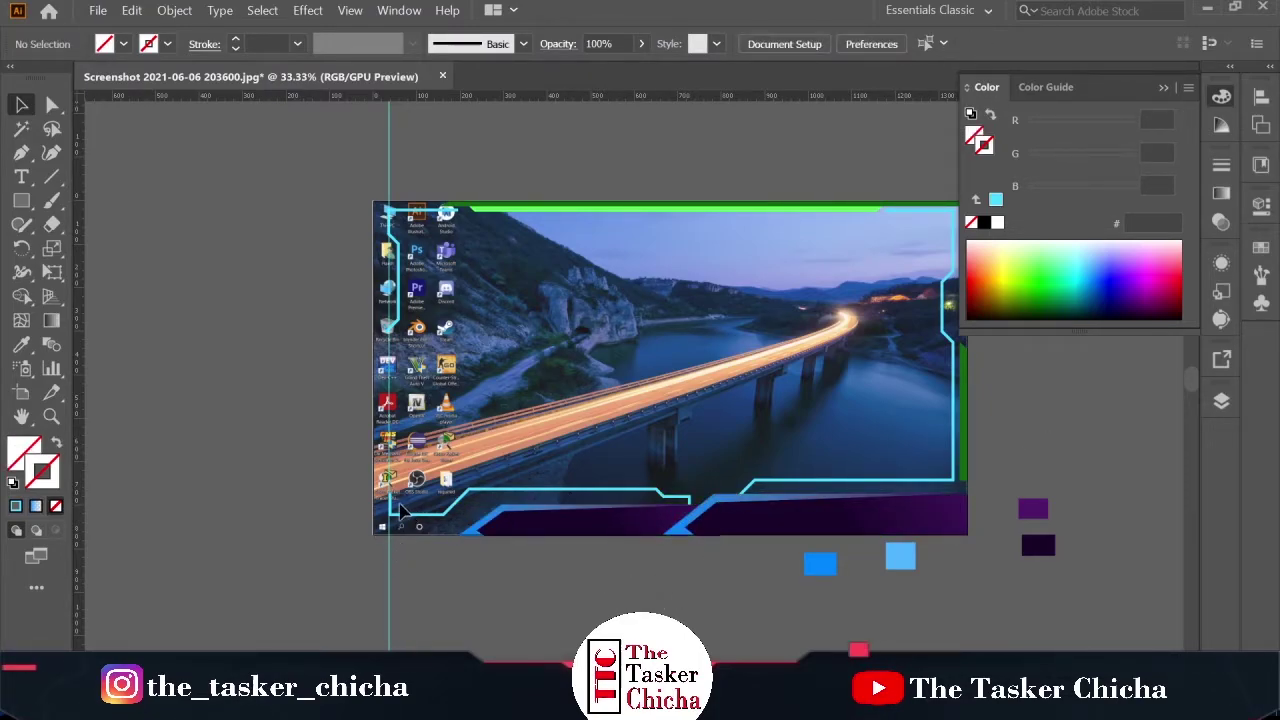
# Hide the rulers and delete the vertical guide
pyautogui.hotkey('ctrl', 'r')
pyautogui.click(389, 156)
pyautogui.press('Delete')
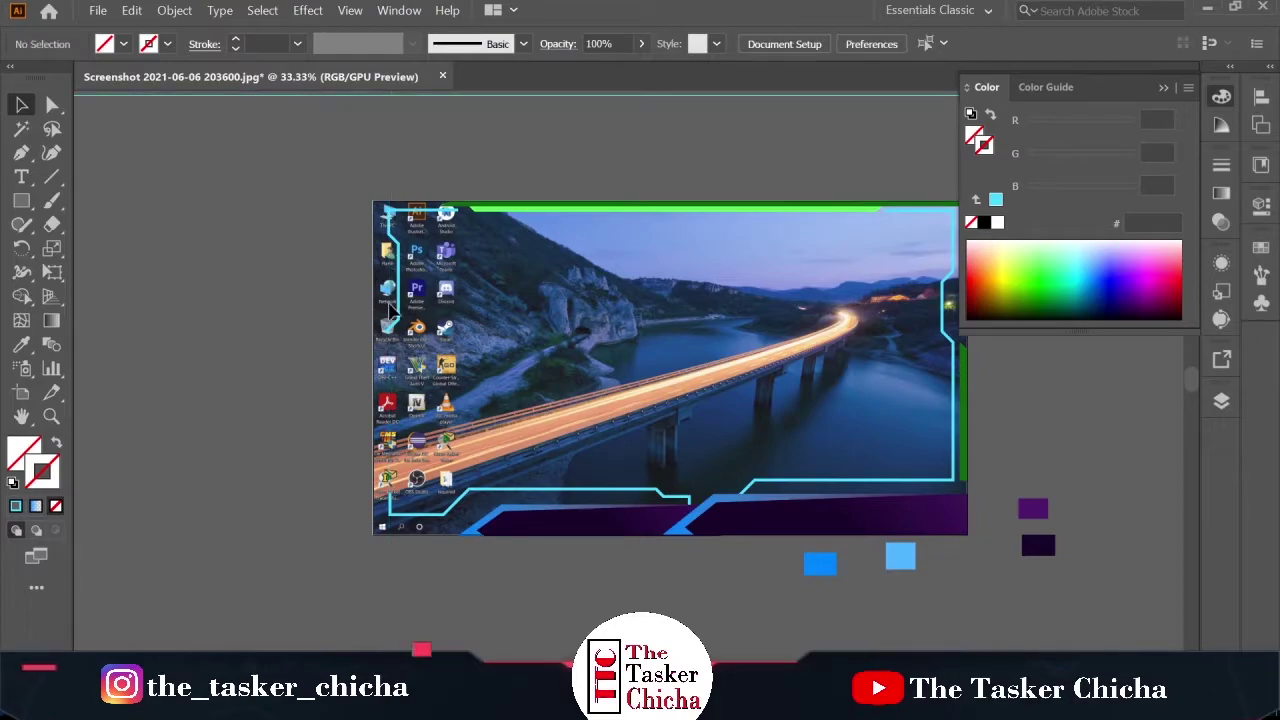
# Draw a thin closed strip with a slanted left end along the lower-left edge, reaching the smaller banner
pyautogui.press('b')
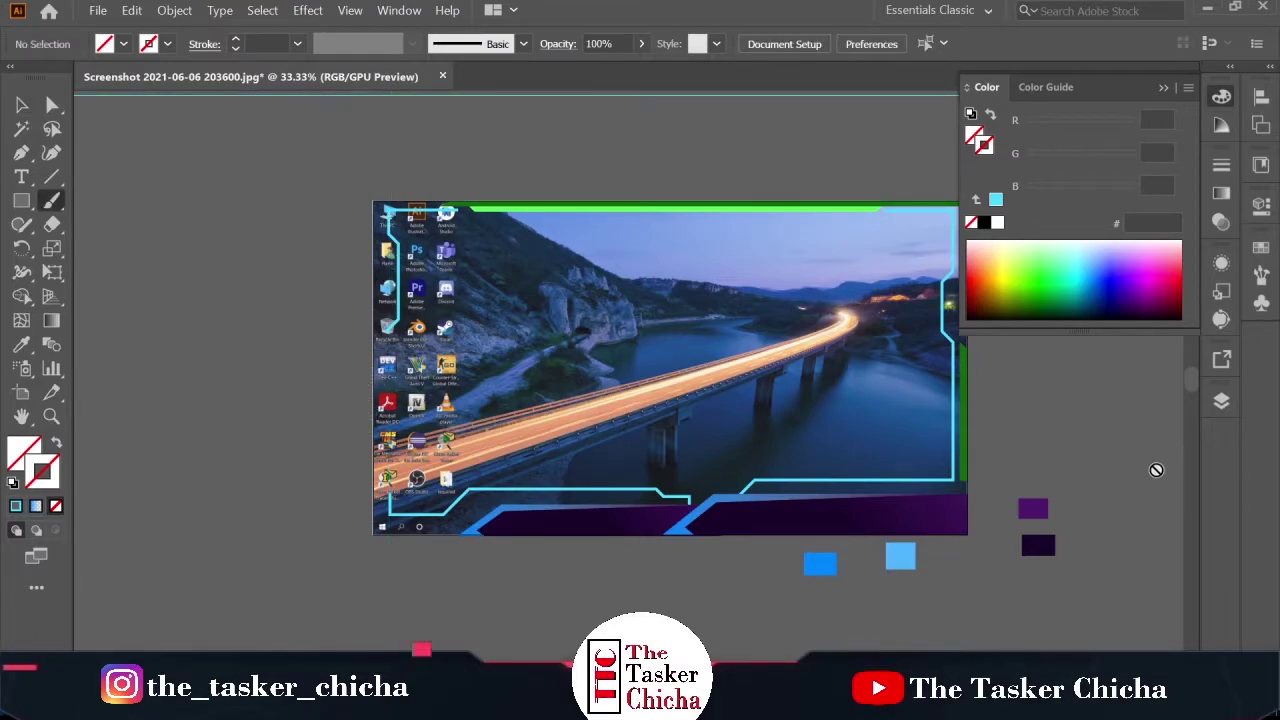
pyautogui.press('p')
pyautogui.scroll(2, 389, 531)
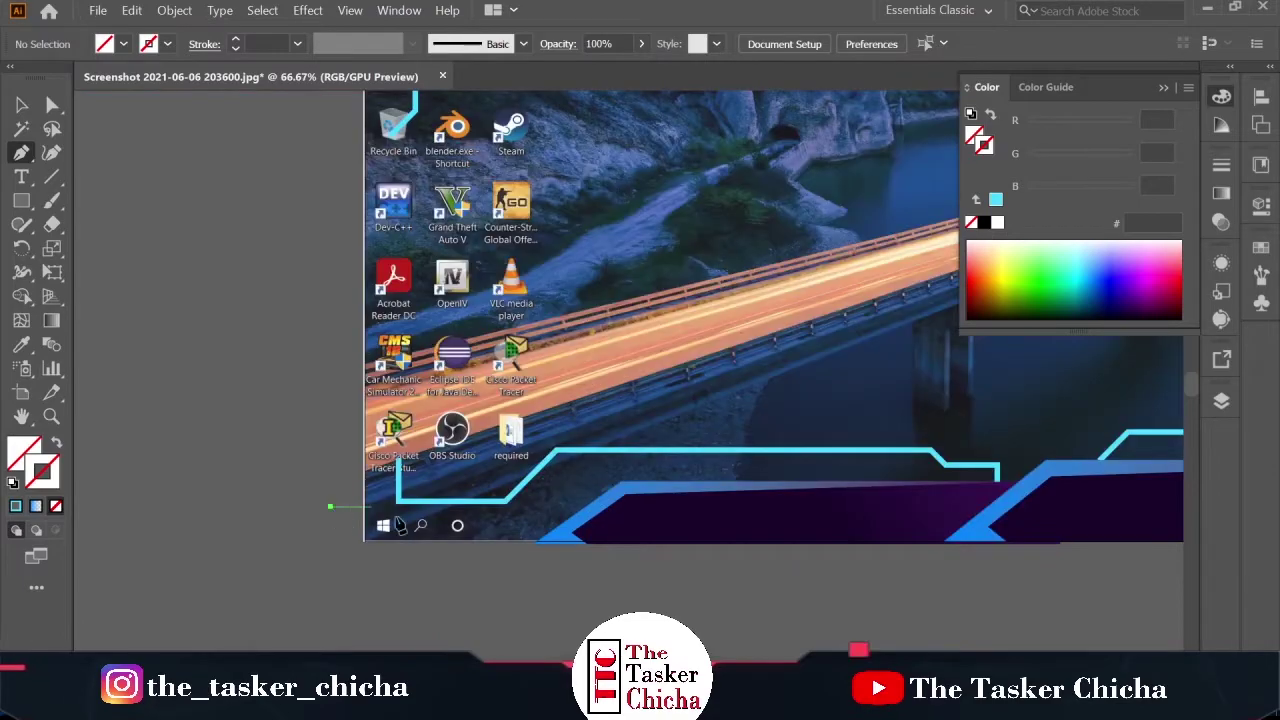
pyautogui.click(342, 515)
pyautogui.click(595, 515)
pyautogui.click(323, 528)
pyautogui.click(342, 515)
# Sample the larger banner's blue gradient accent as the thin strip's fill
pyautogui.press('i')
pyautogui.click(1008, 500)
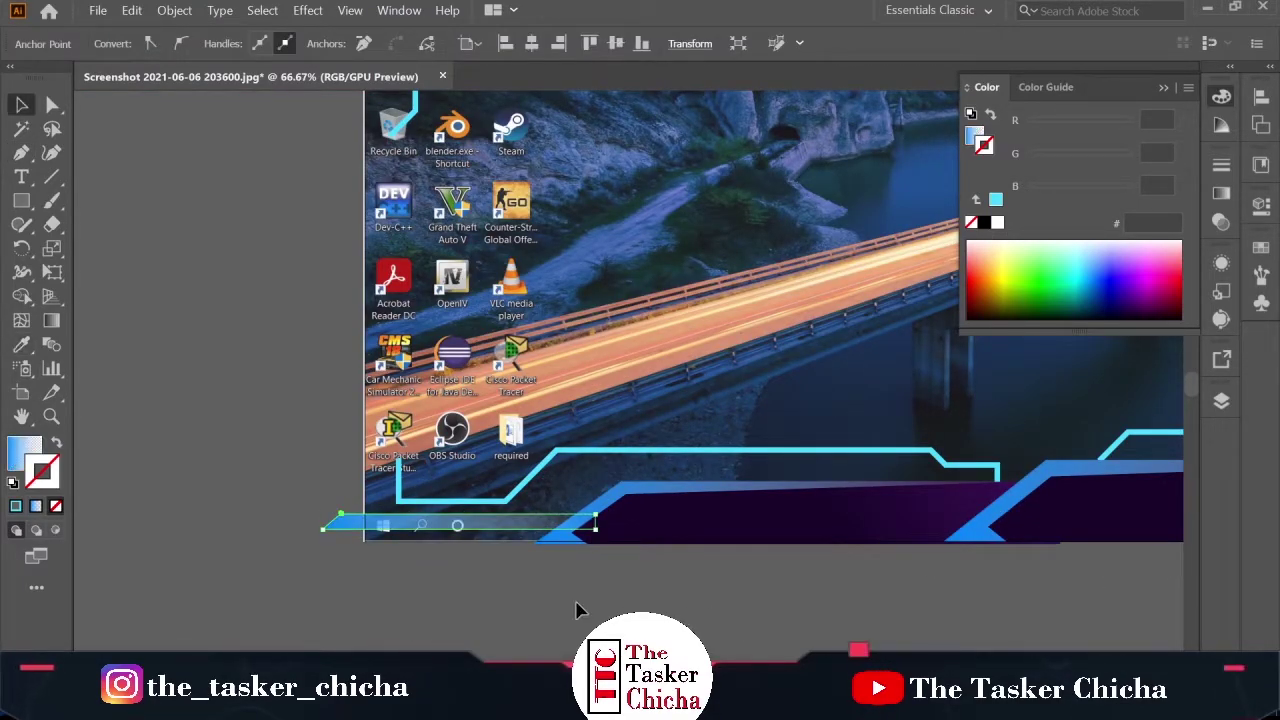
pyautogui.press('v')
pyautogui.click(575, 607)
# Remove the thin strip's stroke and redirect its gradient fill from the right end to the left end
pyautogui.click(515, 523)
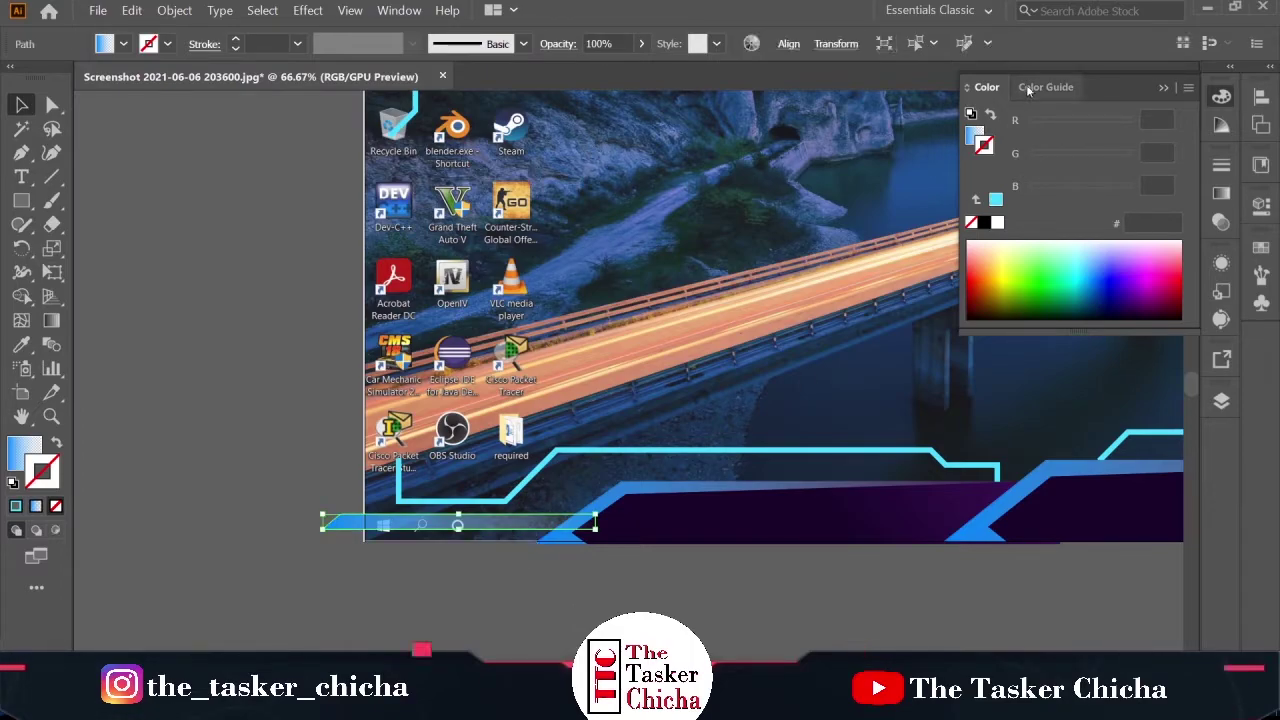
pyautogui.click(1221, 193)
pyautogui.click(1067, 312)
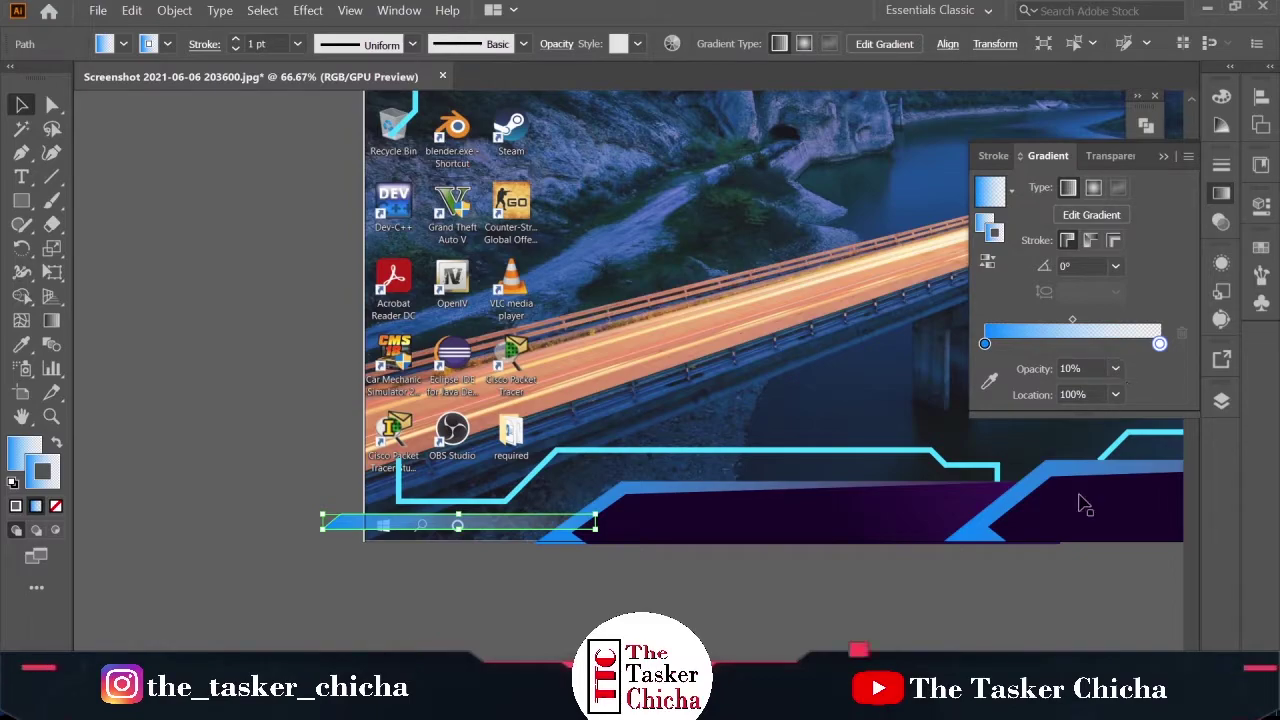
pyautogui.press('g')
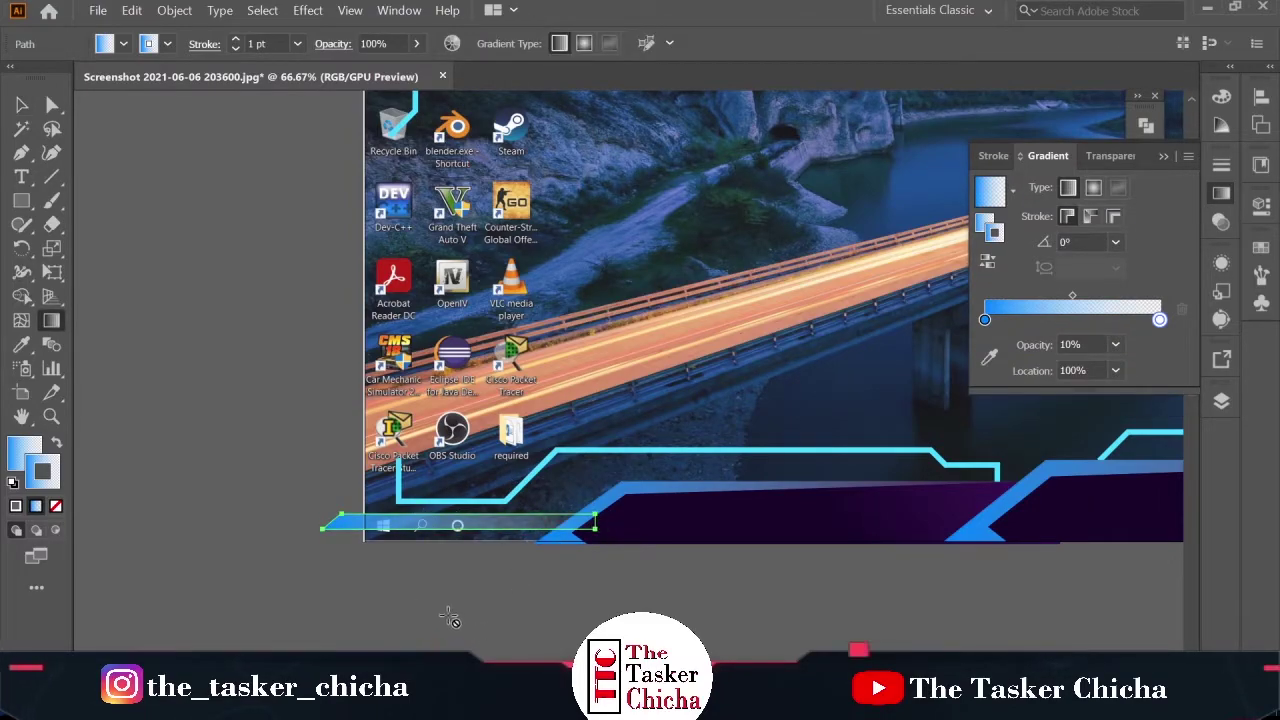
pyautogui.click(56, 506)
pyautogui.moveTo(605, 485); pyautogui.dragTo(293, 532)
pyautogui.press('v')
pyautogui.click(566, 586)
# Bring both banners to the front so they cover the thin strip's right end
pyautogui.rightClick(616, 515)
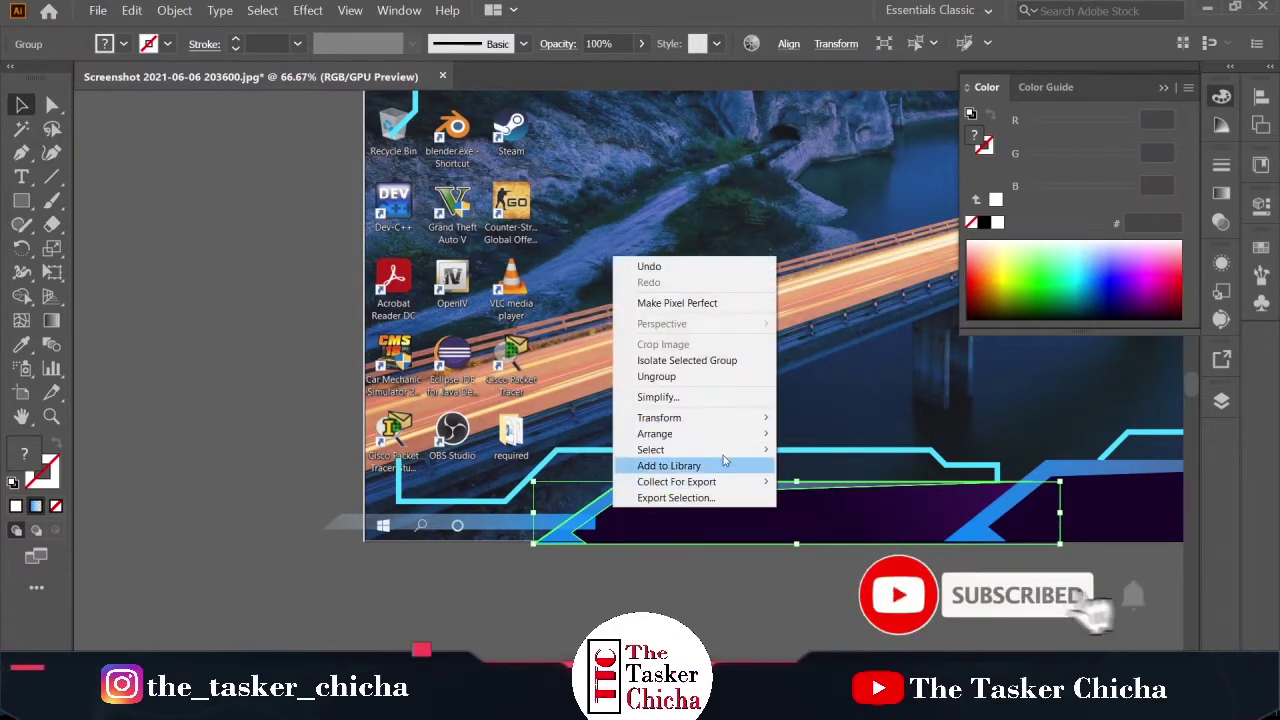
pyautogui.keyDown('shift'); pyautogui.click(970, 520); pyautogui.keyUp('shift')
pyautogui.rightClick(958, 526)
pyautogui.moveTo(1000, 446)
pyautogui.click(870, 447)
pyautogui.click(762, 577)
# Reduce the lower-left cyan line's height slightly
pyautogui.scroll(-2, 762, 577)
pyautogui.moveTo(762, 579); pyautogui.dragTo(676, 551)
pyautogui.click(648, 486)
pyautogui.moveTo(645, 485); pyautogui.dragTo(643, 491)
pyautogui.click(698, 558)
pyautogui.moveTo(804, 594); pyautogui.dragTo(677, 590)
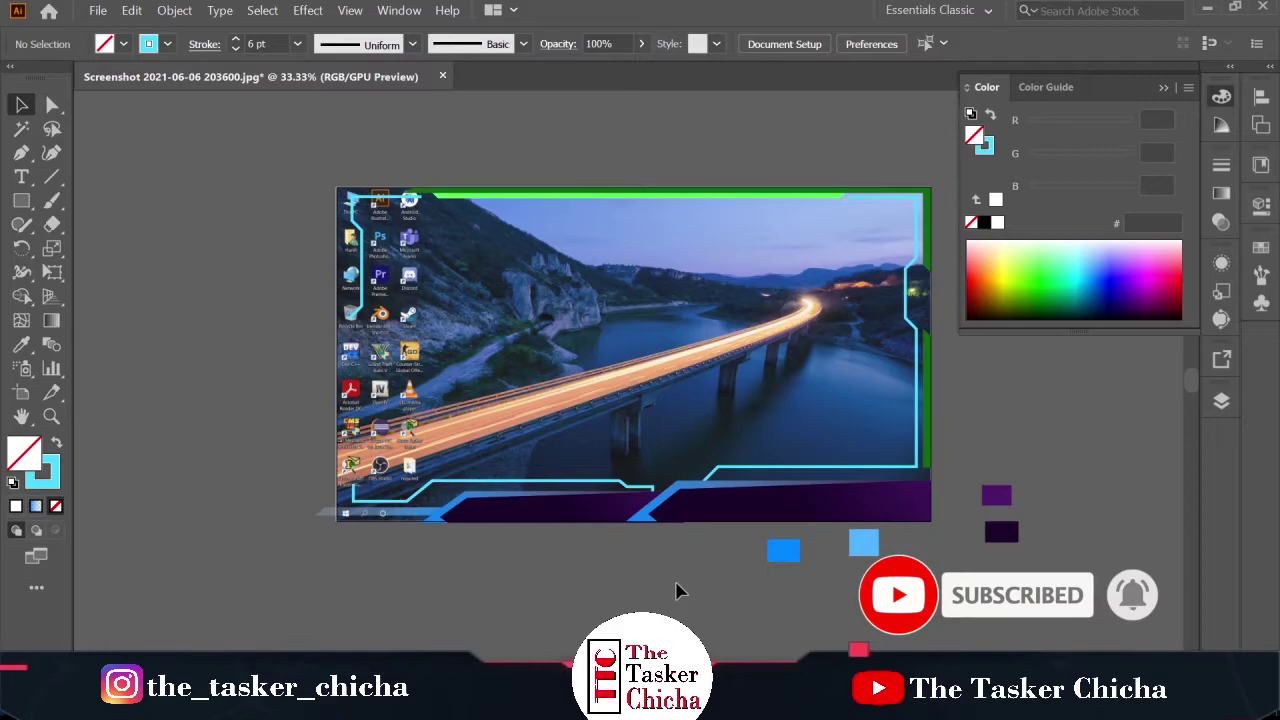
pyautogui.click(378, 288)
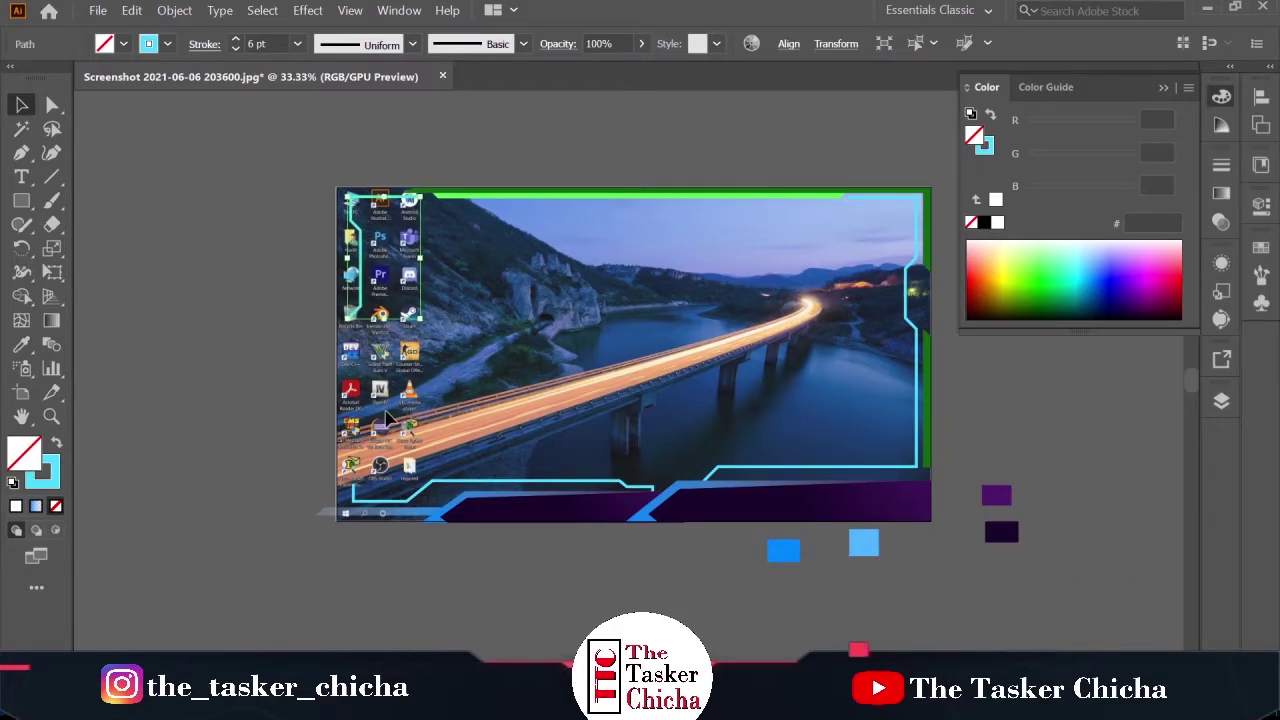
pyautogui.click(349, 172)
pyautogui.press('alt')
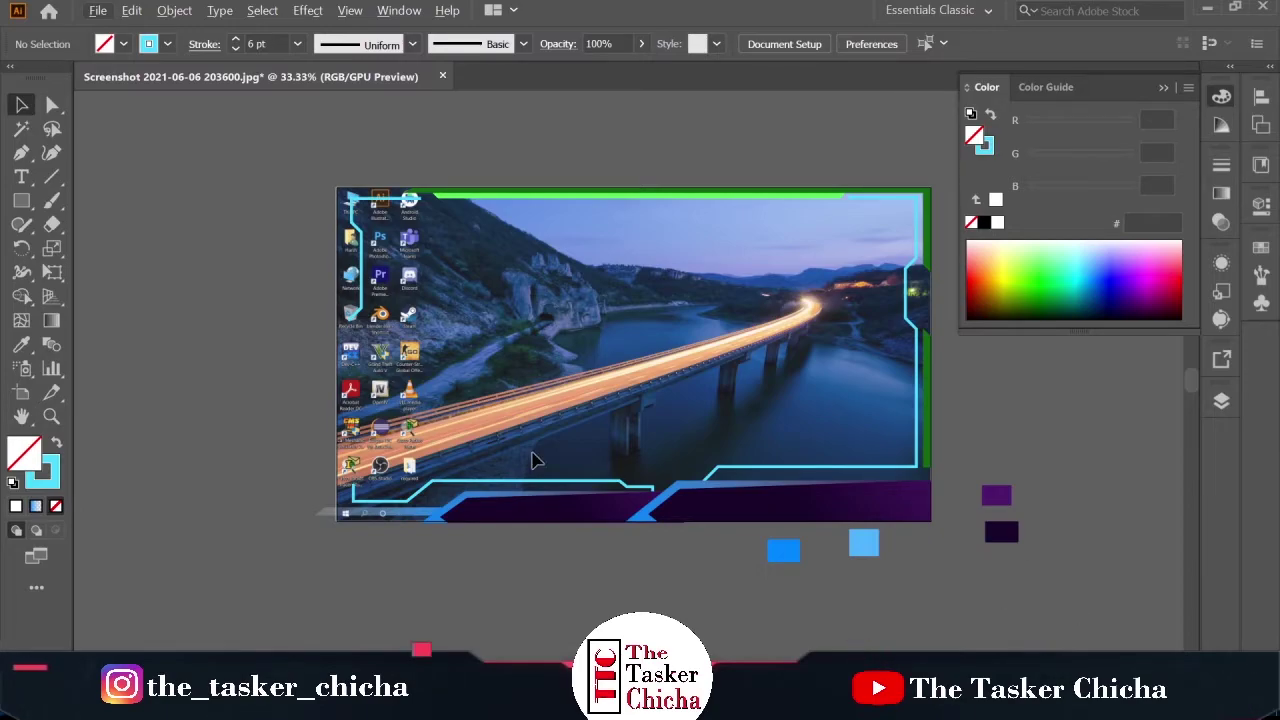
# Rename Layer 3 as "blue border" and lock it, and add a new layer beneath the green border layer
pyautogui.click(1218, 402)
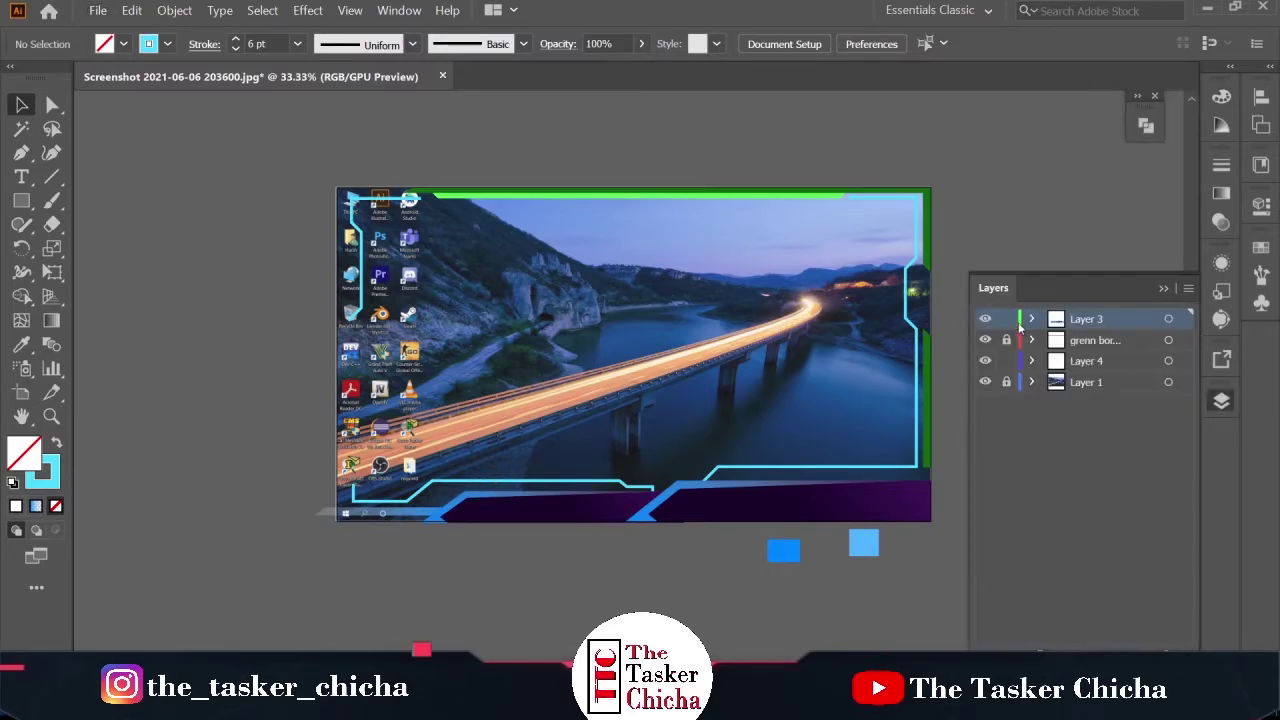
pyautogui.doubleClick(1095, 318)
pyautogui.write('blue border')
pyautogui.press('Return')
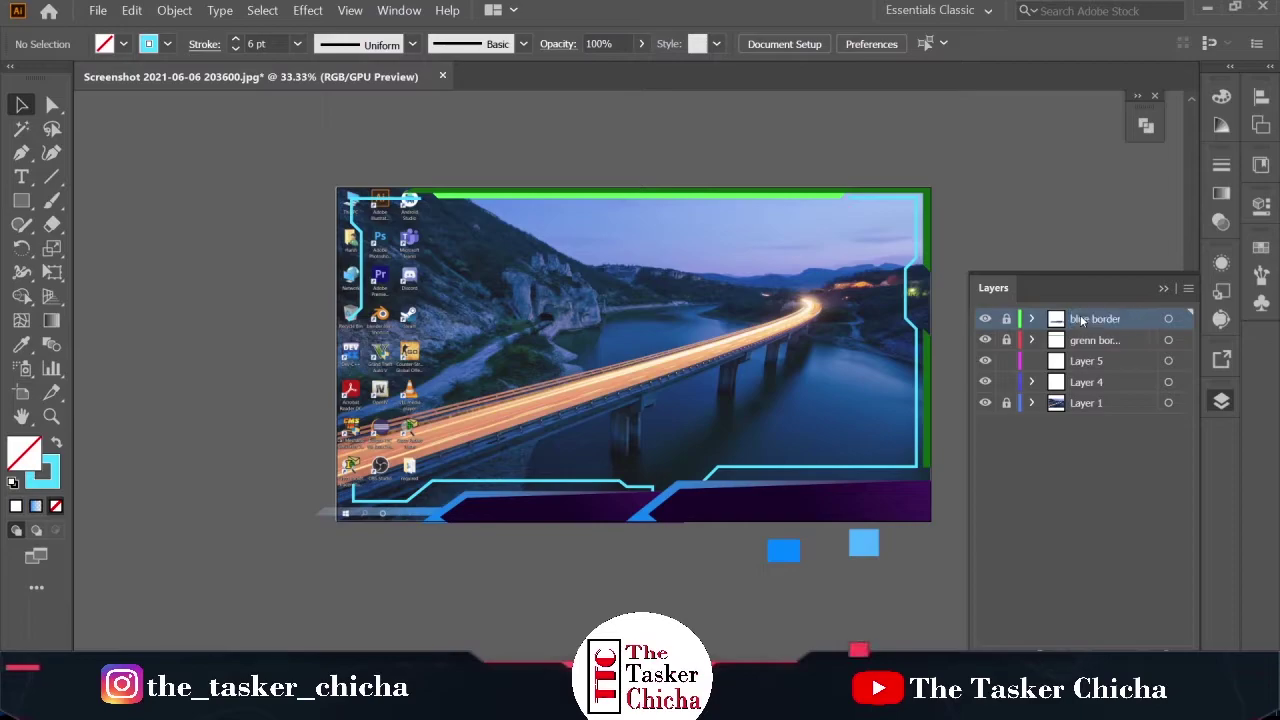
pyautogui.click(1163, 288)
# On Layer 5, draw a tall closed four-sided shape with the Pen tool over the artwork's right edge
pyautogui.moveTo(934, 428); pyautogui.dragTo(785, 542)
pyautogui.click(1220, 401)
pyautogui.click(1087, 362)
pyautogui.scroll(1, 858, 486)
pyautogui.press('p')
pyautogui.click(743, 130)
pyautogui.click(742, 602)
pyautogui.click(806, 602)
pyautogui.click(806, 128)
pyautogui.click(742, 129)
pyautogui.press('v')
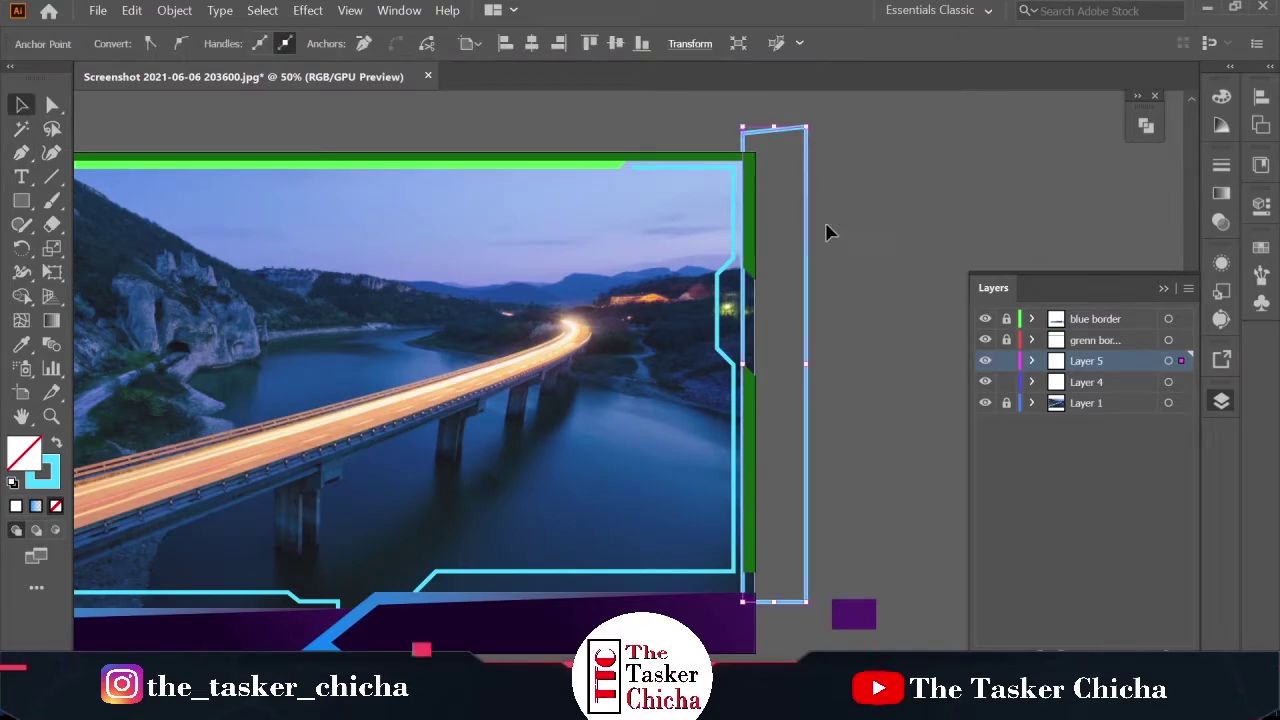
# Fill the tall right-hand shape with black #000000 and no stroke
pyautogui.click(53, 444)
pyautogui.doubleClick(24, 452)
pyautogui.write('000000')
pyautogui.press('Return')
# Make a clipping mask from the black shape and the artboard-sized object on Layer 4
pyautogui.moveTo(714, 144); pyautogui.dragTo(797, 262)
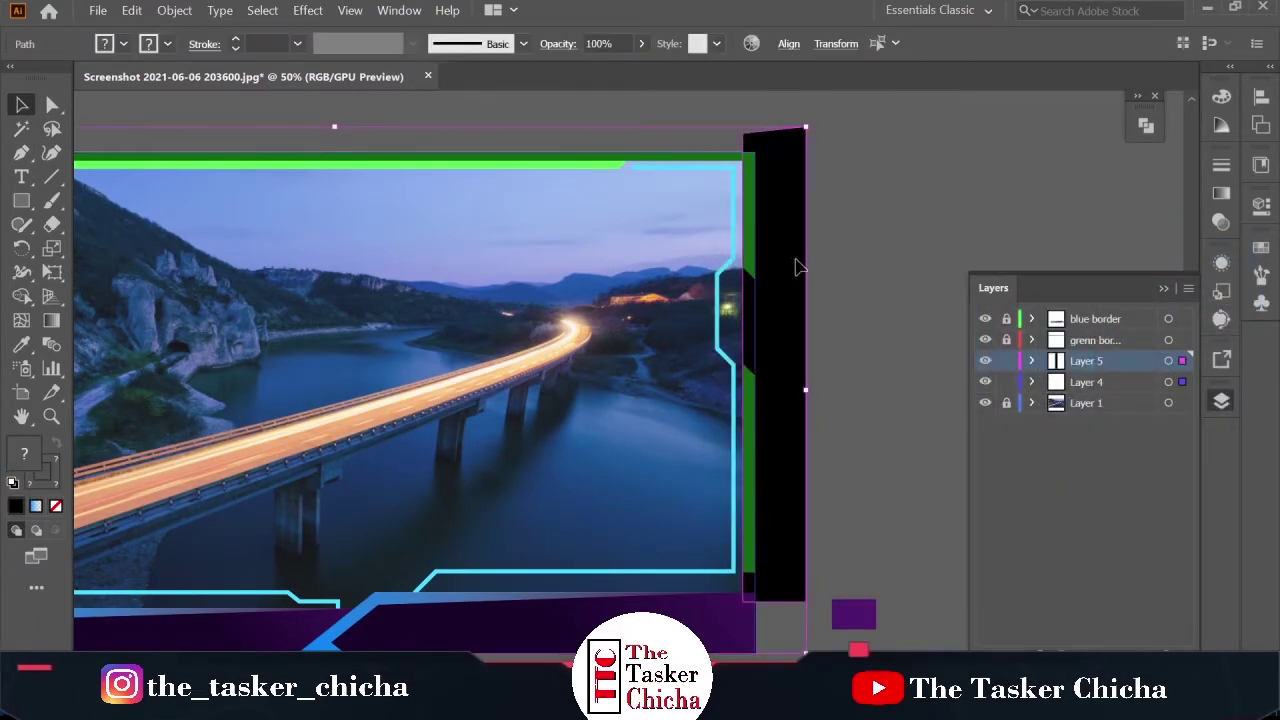
pyautogui.hotkey('ctrl', '7')
pyautogui.click(797, 262)
# Start a black Pen tool shape on Layer 5, tracing from the green border's upper-left end down the left side to the lower-left banner
pyautogui.moveTo(252, 186); pyautogui.dragTo(734, 283)
pyautogui.press('p')
pyautogui.click(487, 258)
pyautogui.click(358, 258)
pyautogui.moveTo(382, 285); pyautogui.dragTo(388, 262)
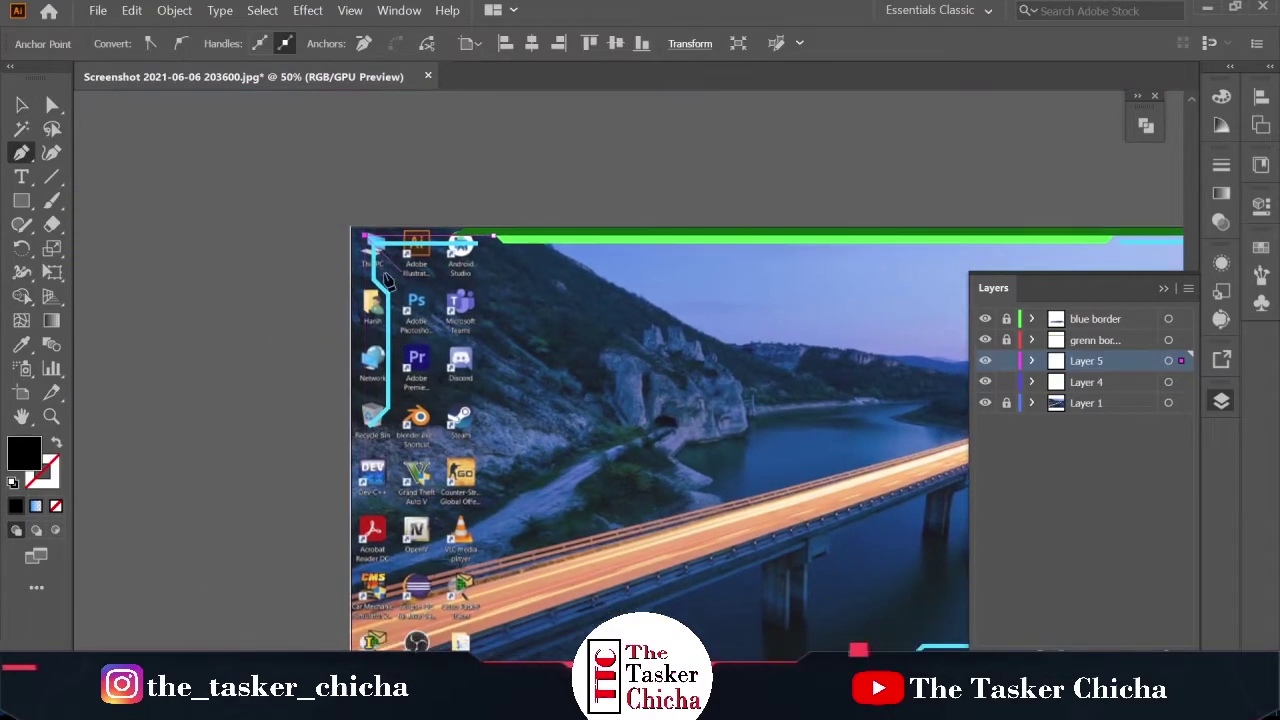
pyautogui.scroll(-3, 386, 540)
pyautogui.click(388, 556)
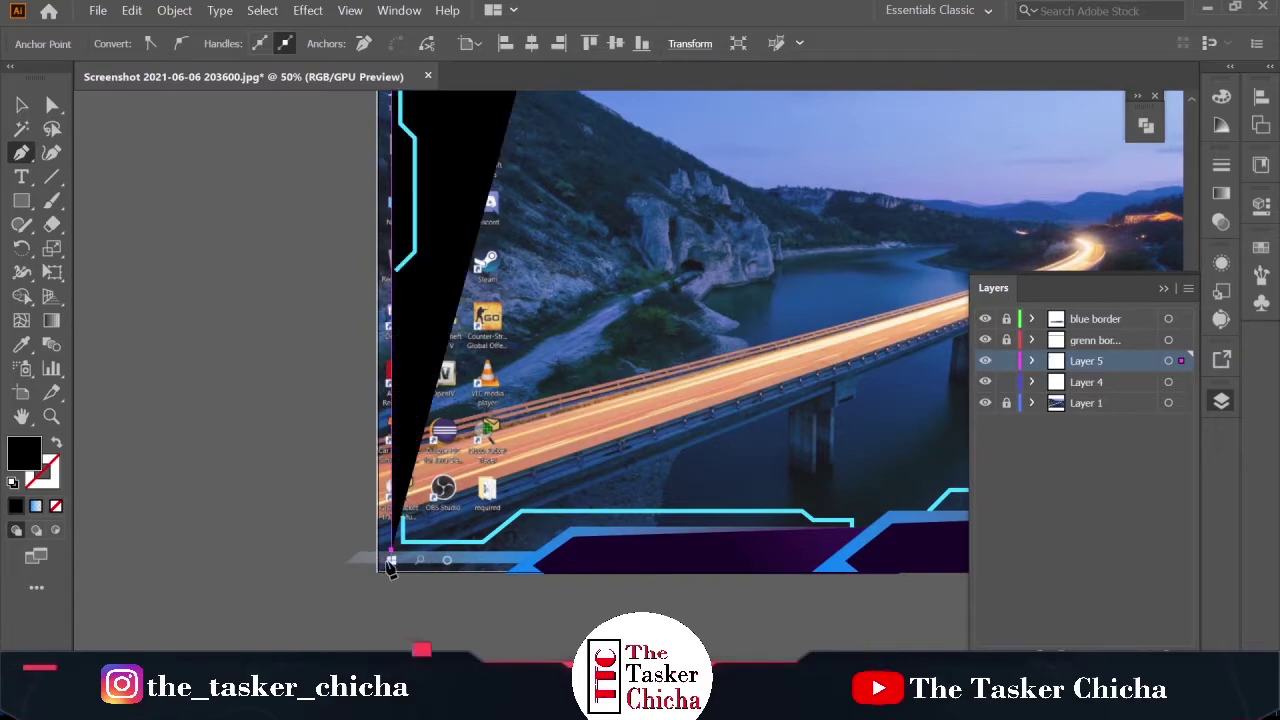
pyautogui.click(538, 558)
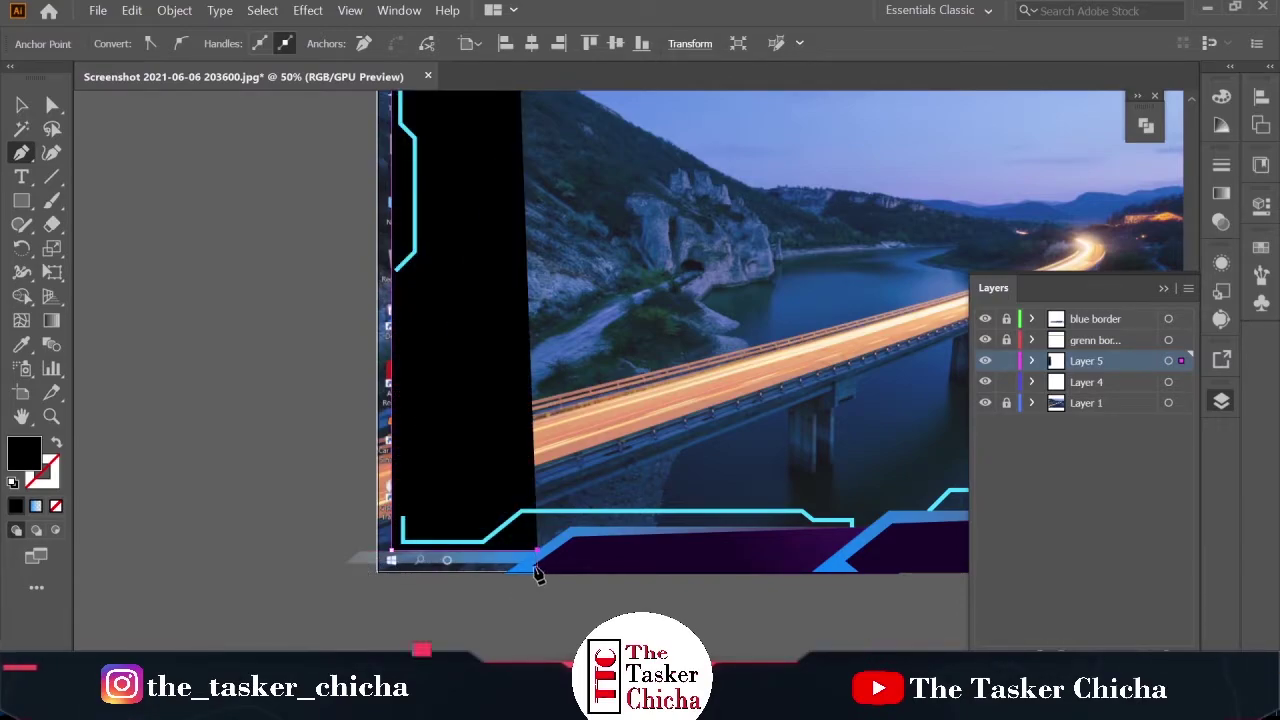
pyautogui.click(524, 562)
pyautogui.click(393, 563)
pyautogui.hotkey('ctrl', 'z')
pyautogui.hotkey('ctrl', 'z')
# Close the black shape by running its outline outside the artboard below, along the left side and above the upper-left corner
pyautogui.click(538, 601)
pyautogui.click(340, 603)
pyautogui.click(346, 285)
pyautogui.moveTo(346, 287); pyautogui.dragTo(328, 620)
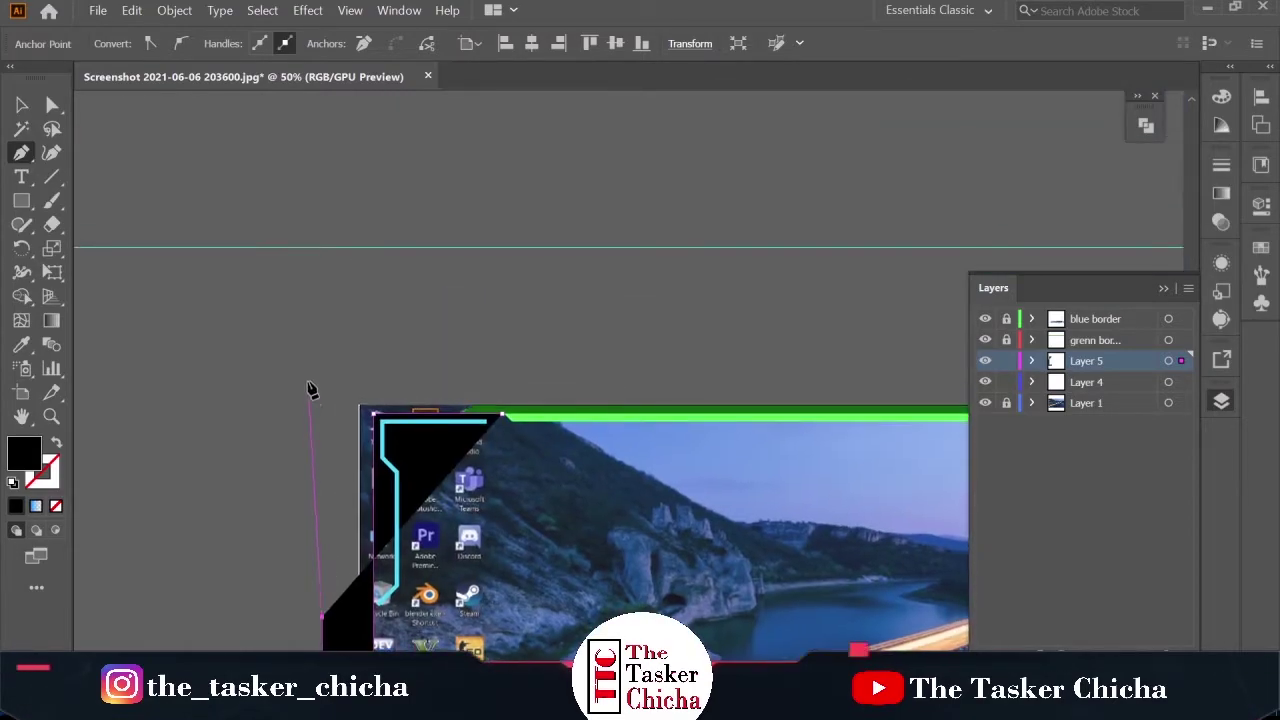
pyautogui.click(309, 378)
pyautogui.click(553, 367)
pyautogui.click(503, 413)
# Trim the parts of the black left-hand shape outside the artboard with the Shape Builder tool, using the artboard-sized rectangle as boundary
pyautogui.press('v')
pyautogui.keyDown('shift'); pyautogui.click(592, 404); pyautogui.keyUp('shift')
pyautogui.hotkey('shift', 'm')
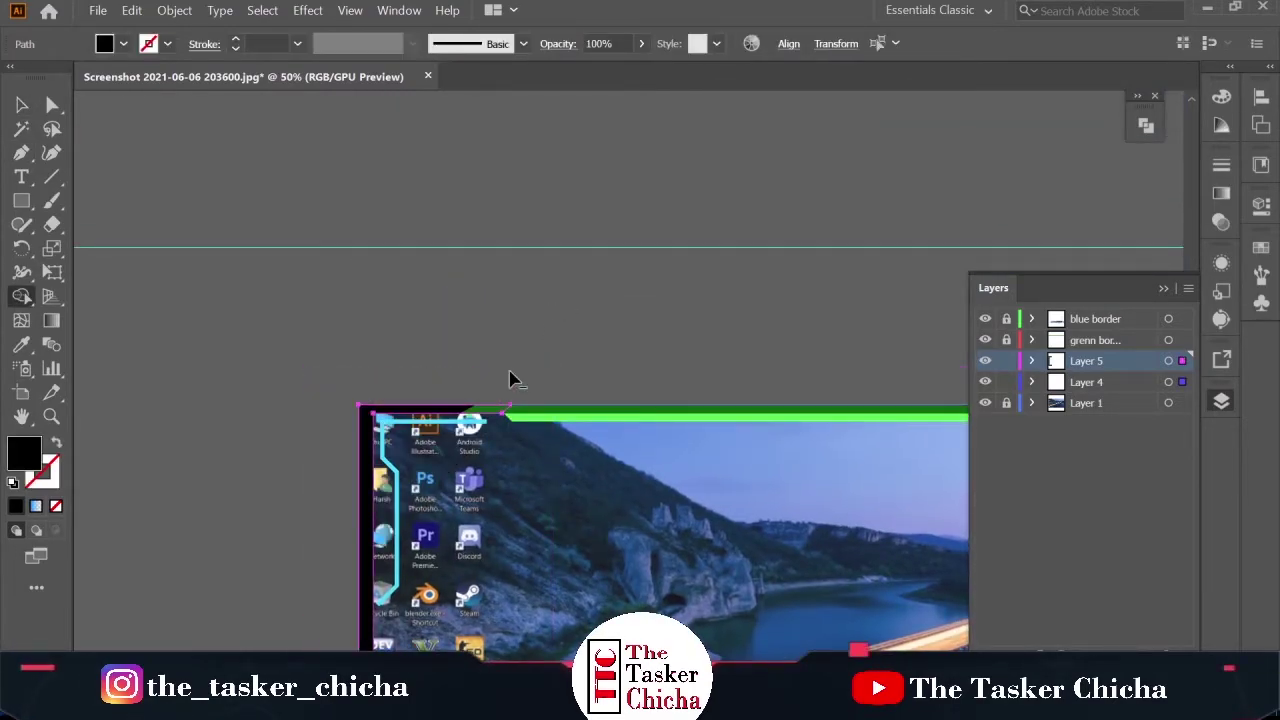
pyautogui.keyDown('alt'); pyautogui.click(514, 376); pyautogui.keyUp('alt')
pyautogui.press('v')
pyautogui.click(530, 366)
# Hide Layer 1 so the overlay artwork can be checked against the white background
pyautogui.scroll(-3, 529, 343)
pyautogui.scroll(2, 540, 347)
pyautogui.click(322, 548)
pyautogui.click(301, 546)
pyautogui.click(320, 546)
pyautogui.click(435, 580)
pyautogui.scroll(1, 368, 225)
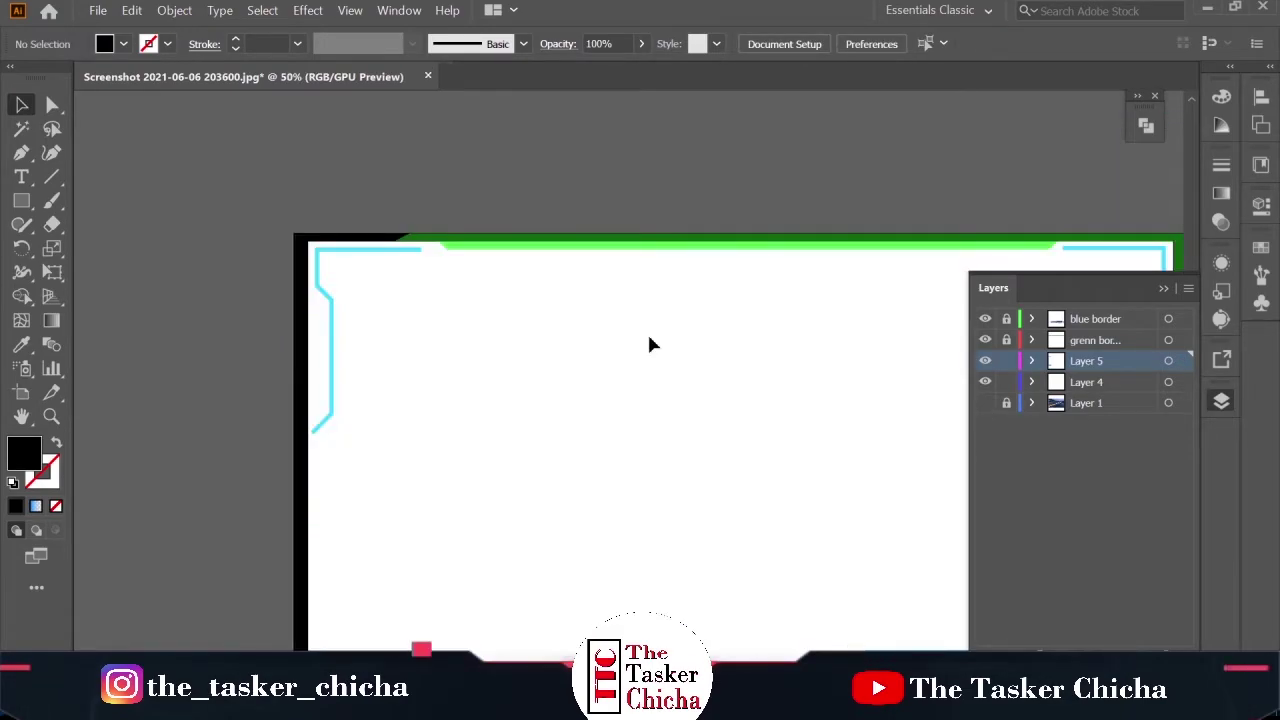
pyautogui.scroll(-2, 352, 252)
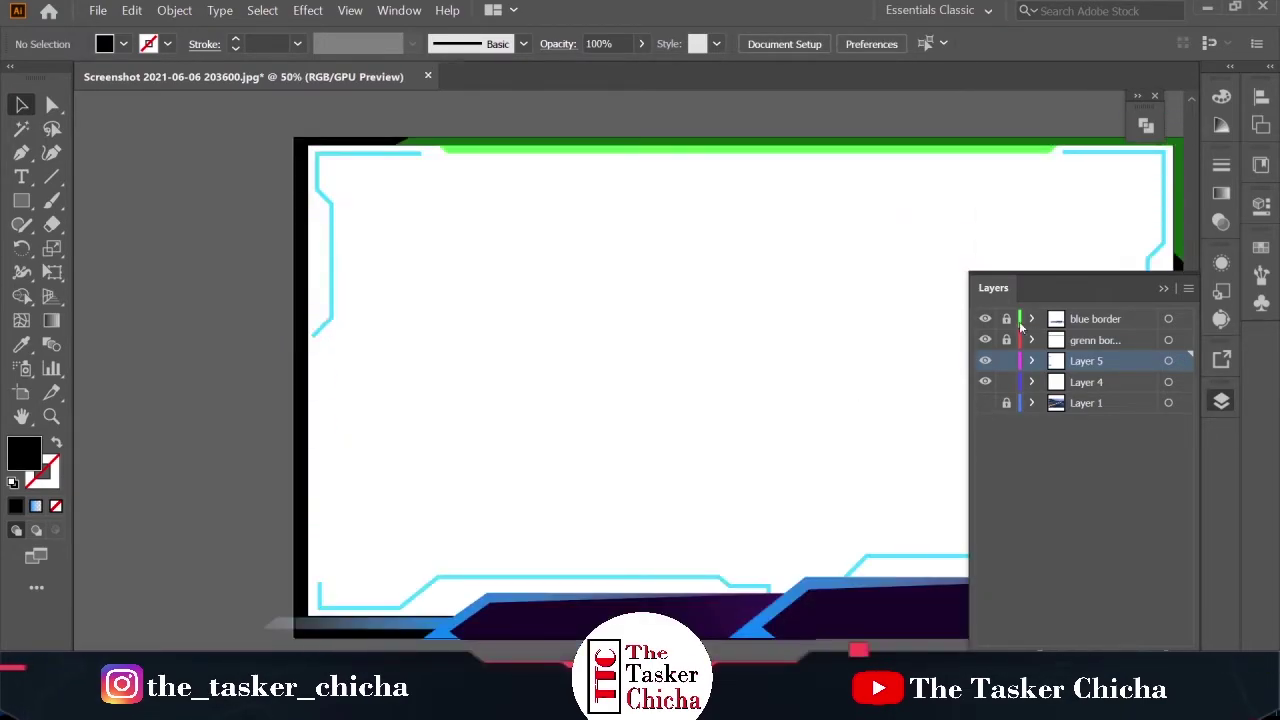
# Unlock the blue border layer, nudge the upper-left cyan line slightly inward and shift the lower-left cyan line slightly outward
pyautogui.click(387, 155)
pyautogui.click(254, 314)
pyautogui.click(366, 610)
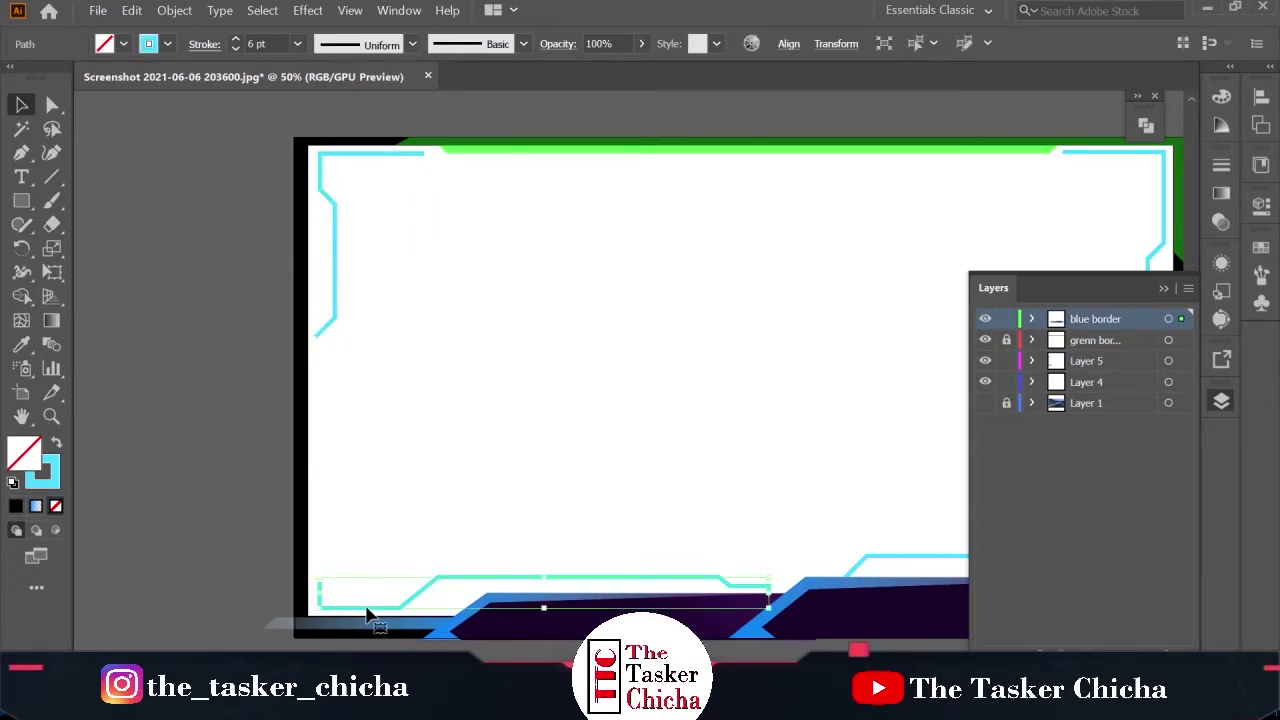
pyautogui.moveTo(319, 599); pyautogui.dragTo(314, 599)
pyautogui.click(424, 608)
# Select the overlay artwork without the colour swatches and cut off the blue banner edges overhanging the artboard's lower edge with Shape Builder
pyautogui.scroll(-2, 424, 608)
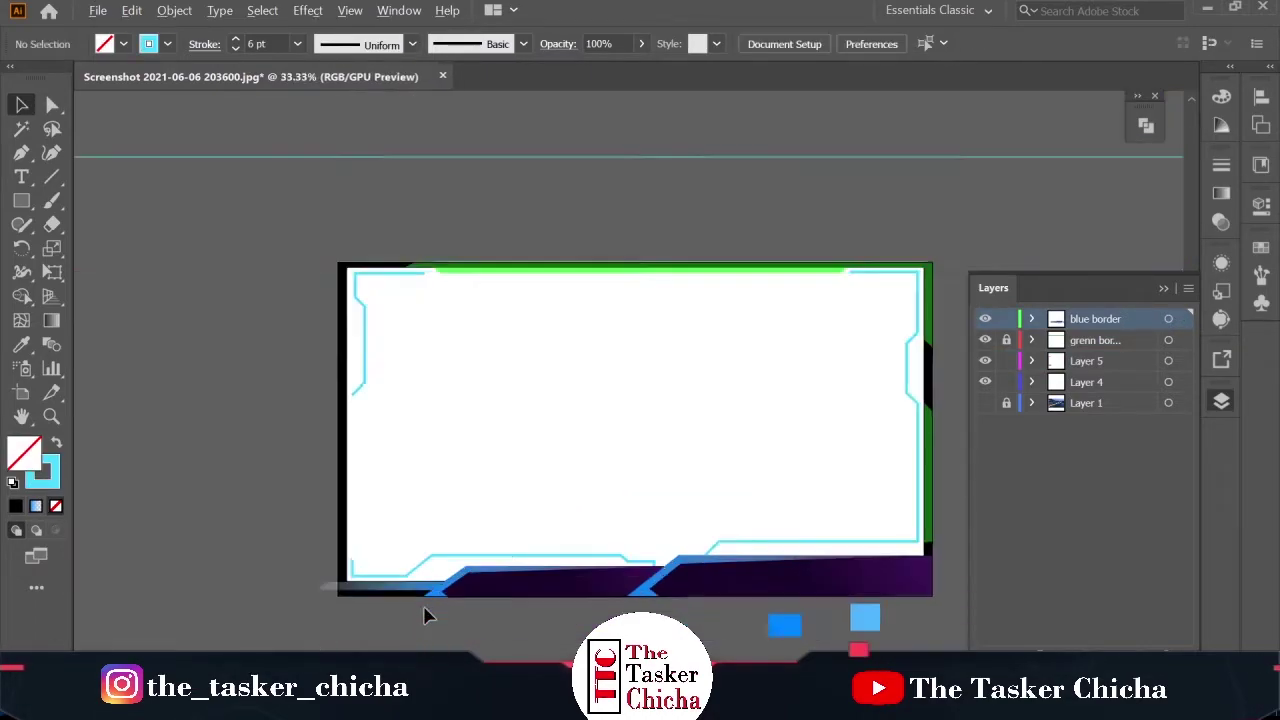
pyautogui.scroll(1, 420, 600)
pyautogui.scroll(-1, 415, 583)
pyautogui.hotkey('ctrl', 'a')
pyautogui.moveTo(668, 622); pyautogui.dragTo(812, 580)
pyautogui.moveTo(904, 502); pyautogui.dragTo(945, 590)
pyautogui.scroll(4, 352, 583)
pyautogui.hotkey('shift', 'm')
pyautogui.moveTo(389, 508)
pyautogui.mouseDown()
pyautogui.moveTo(466, 509)
pyautogui.moveTo(447, 545)
pyautogui.mouseUp()
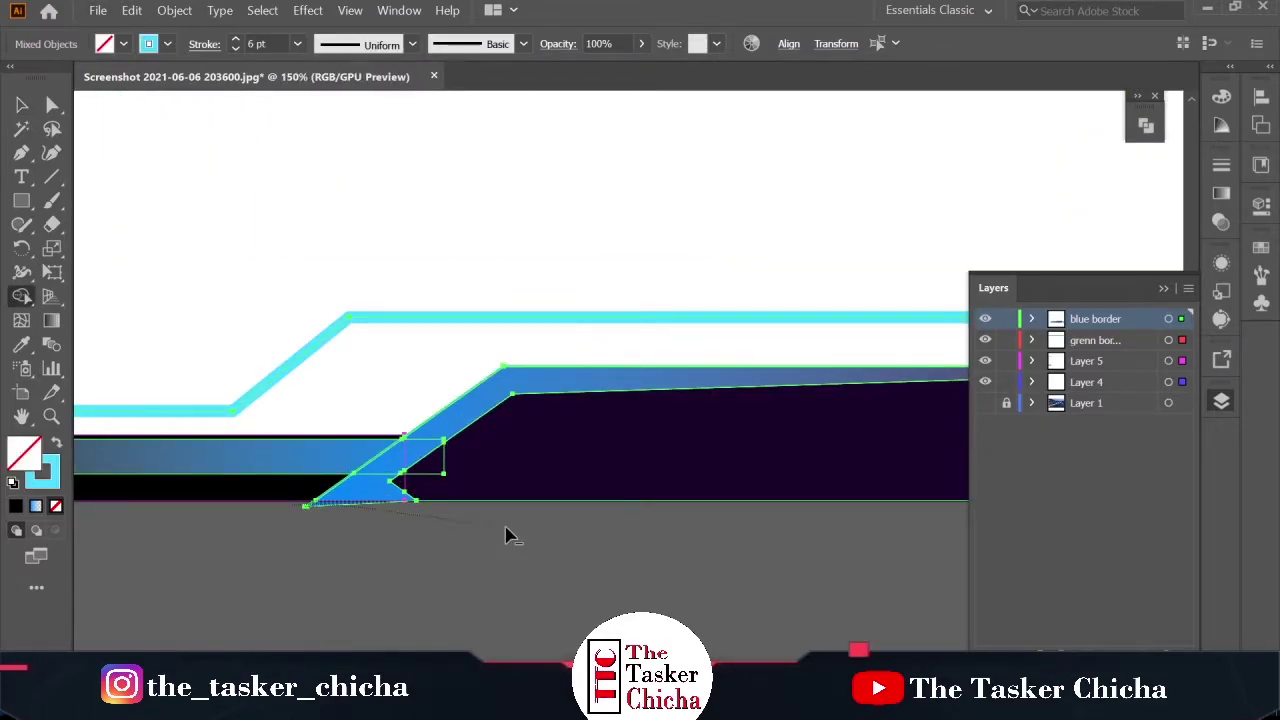
# Remove the piece of the blue gradient bar protruding beyond the artboard's left edge with the Shape Builder tool
pyautogui.scroll(-5, 506, 534)
pyautogui.moveTo(256, 552); pyautogui.dragTo(256, 556)
pyautogui.moveTo(250, 445)
pyautogui.mouseDown()
pyautogui.moveTo(81, 532)
pyautogui.moveTo(276, 488)
pyautogui.mouseUp()
pyautogui.press('v')
pyautogui.click(270, 488)
# With only the green border layer unlocked, stretch the upper dark green shape slightly downward and make the light green strip slightly taller
pyautogui.scroll(-1, 266, 487)
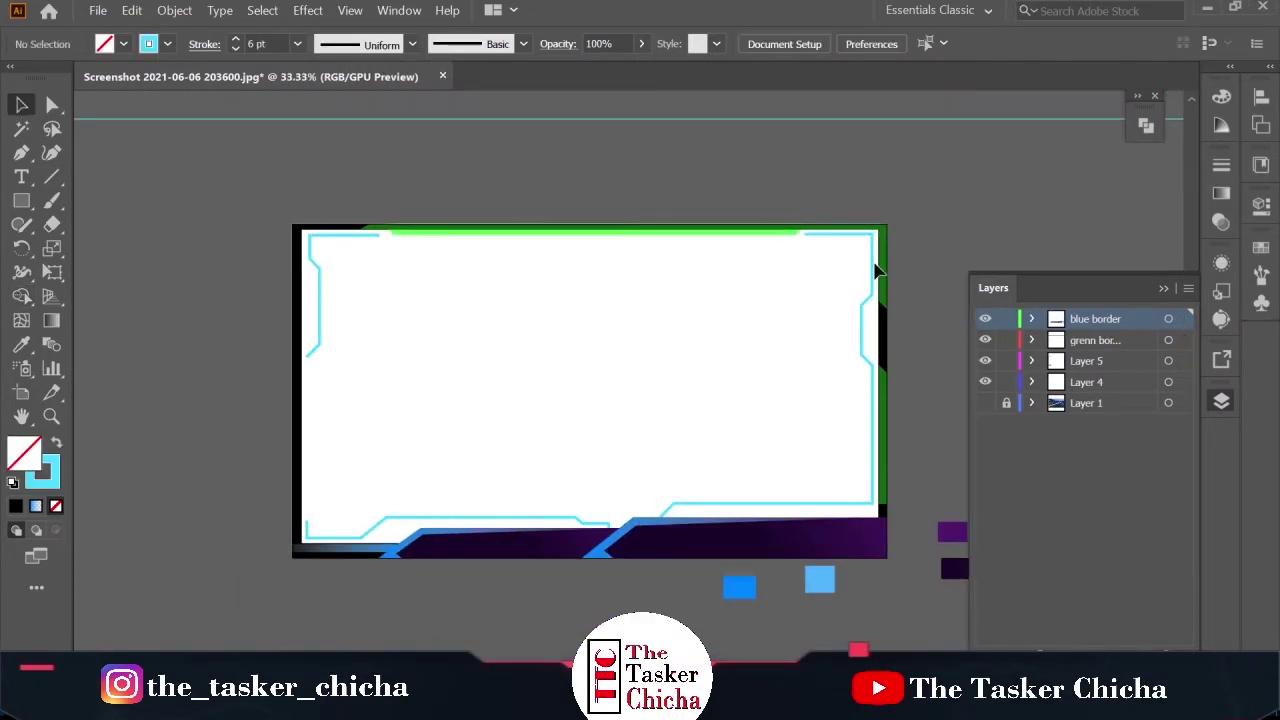
pyautogui.click(1006, 340)
pyautogui.click(648, 236)
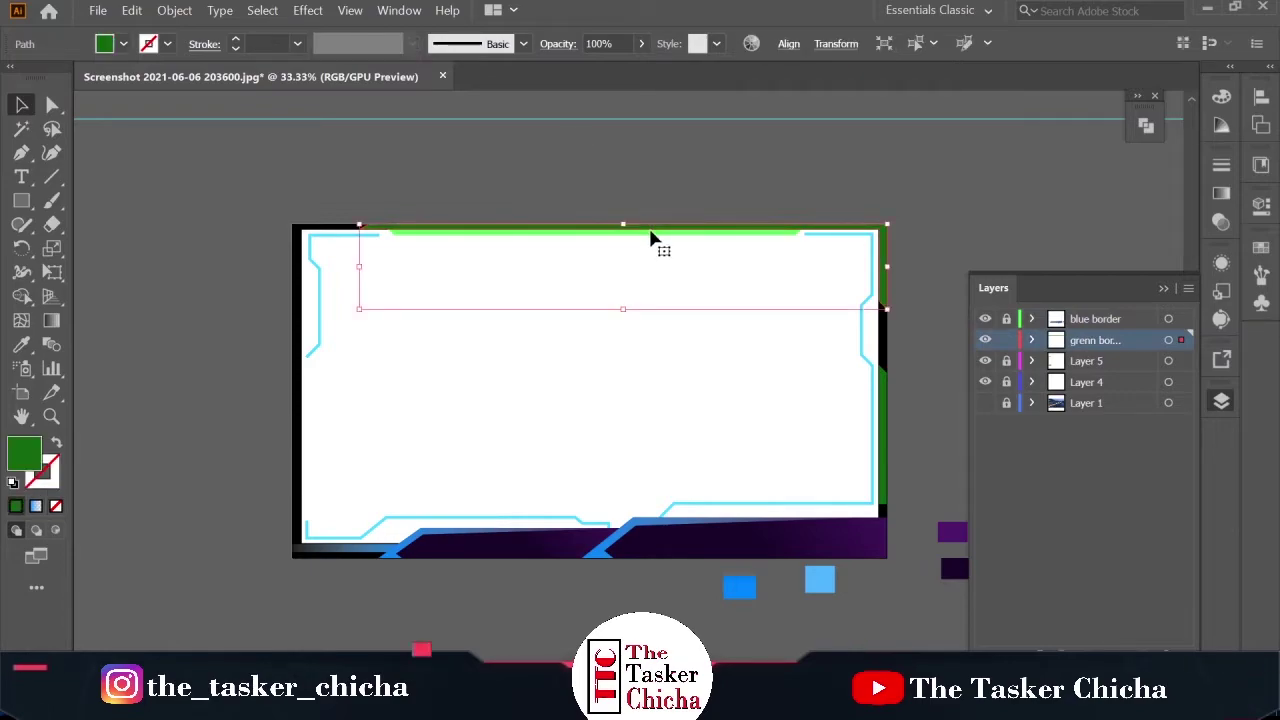
pyautogui.hotkey('ctrl', 'z')
pyautogui.moveTo(622, 315)
pyautogui.mouseDown()
pyautogui.moveTo(623, 303)
pyautogui.moveTo(623, 318)
pyautogui.mouseUp()
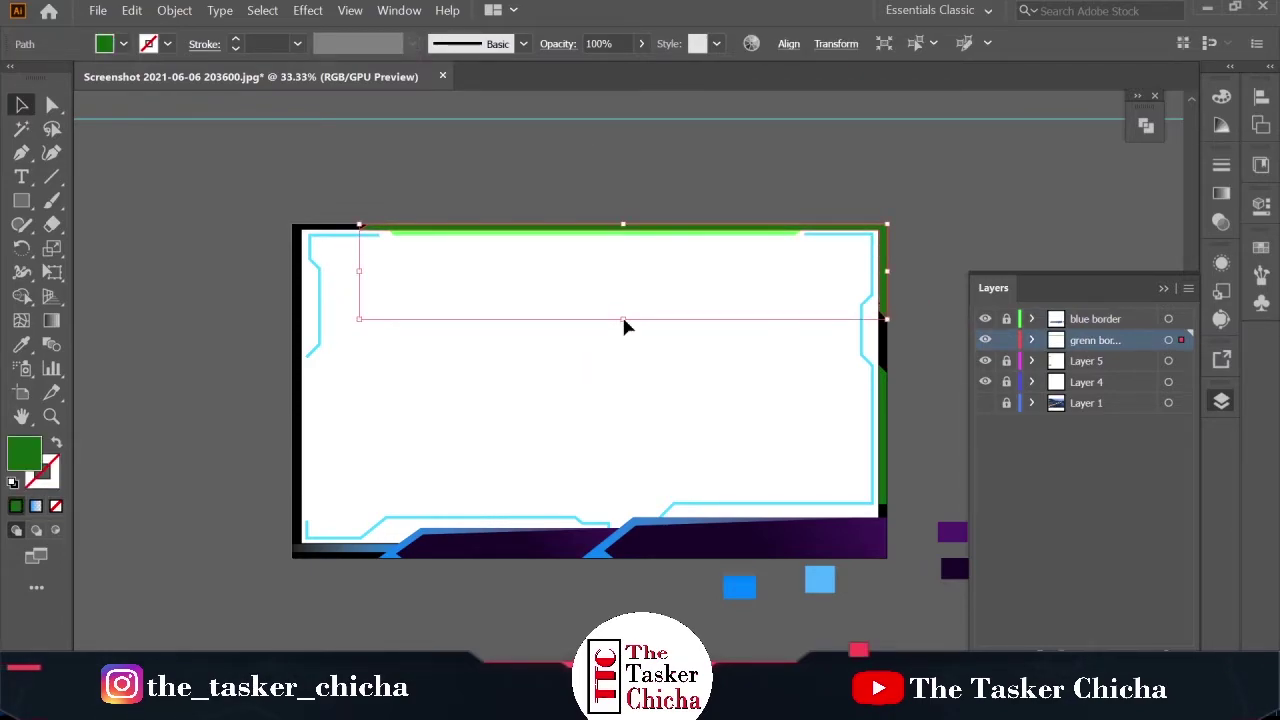
pyautogui.click(766, 236)
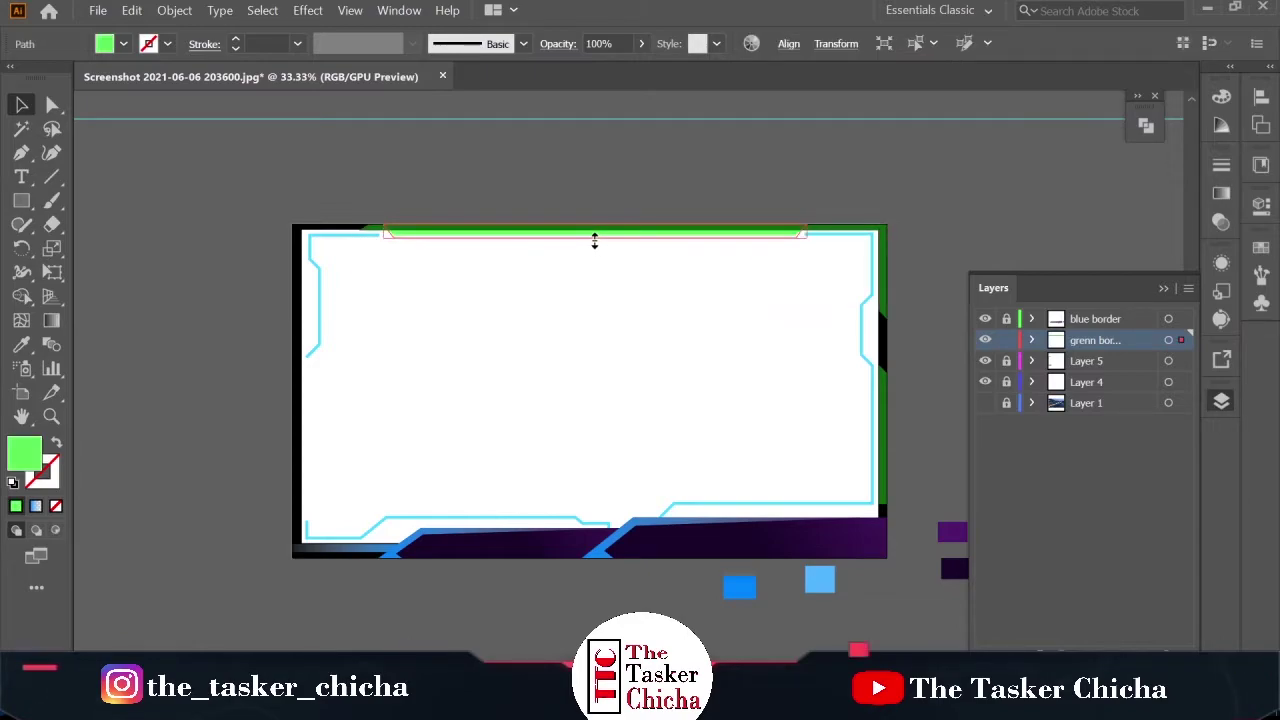
pyautogui.click(853, 233)
# Unlock the blue border layer and adjust the blue gradient bar in the artboard's lower-left corner
pyautogui.scroll(1, 350, 570)
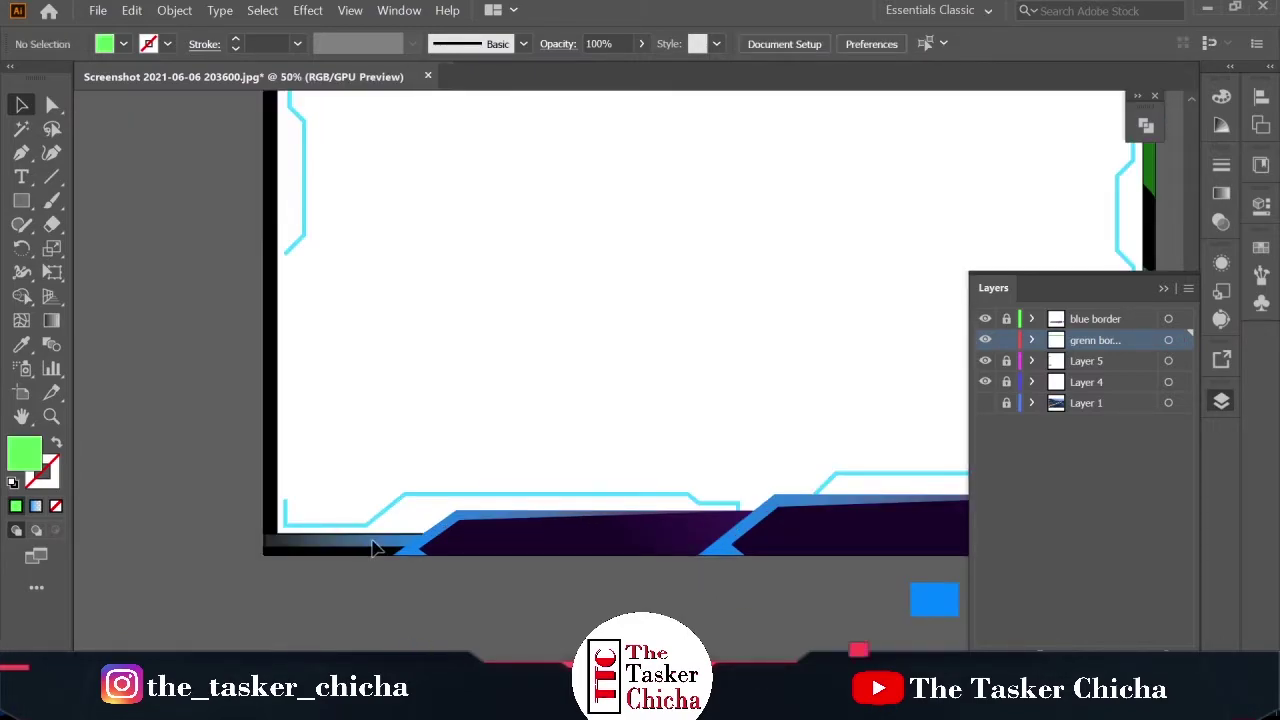
pyautogui.click(1006, 320)
pyautogui.click(371, 552)
pyautogui.click(480, 569)
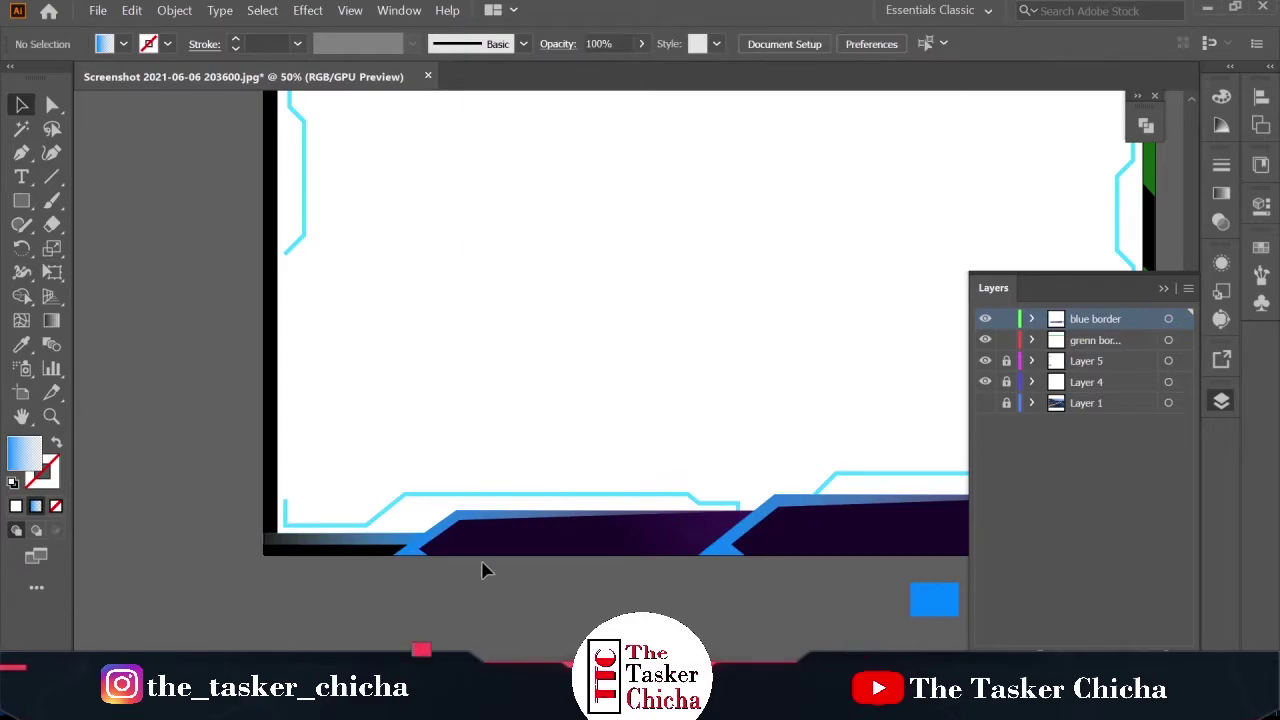
# Lock the green and blue border layers and add a new layer above them
pyautogui.scroll(-1, 482, 570)
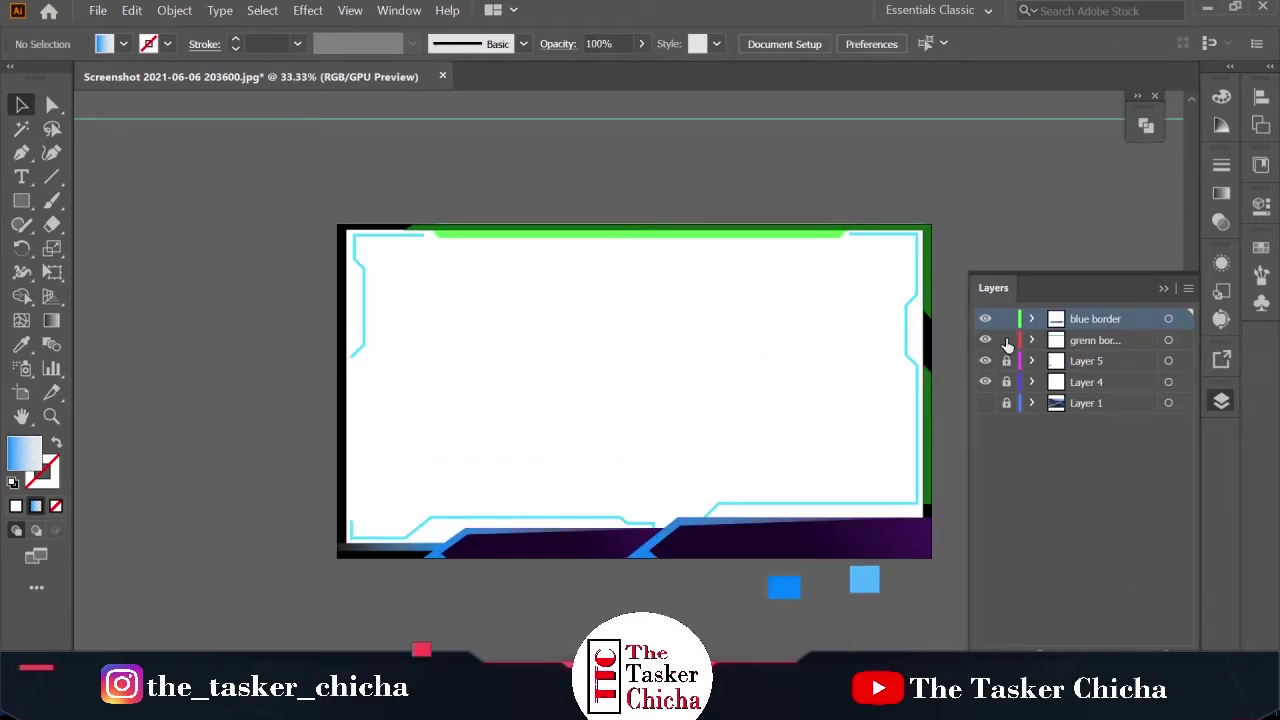
pyautogui.press('b')
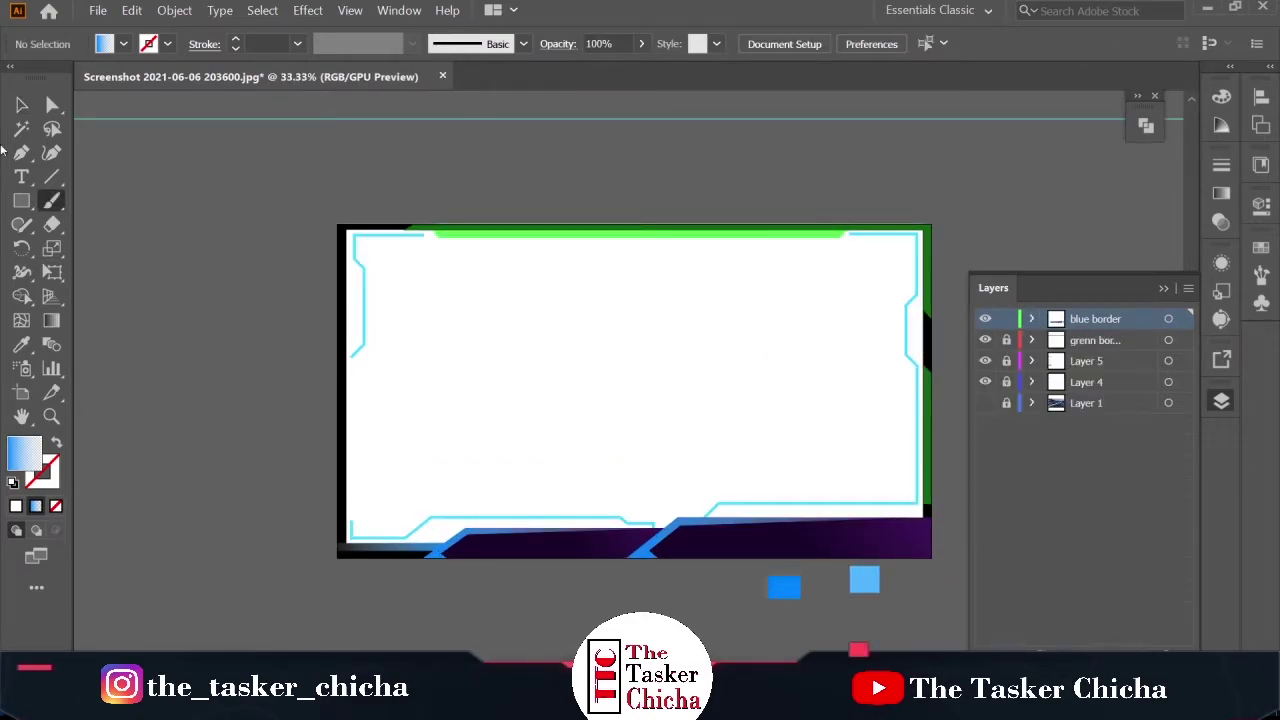
pyautogui.click(1136, 640)
pyautogui.press('d')
pyautogui.click(52, 200)
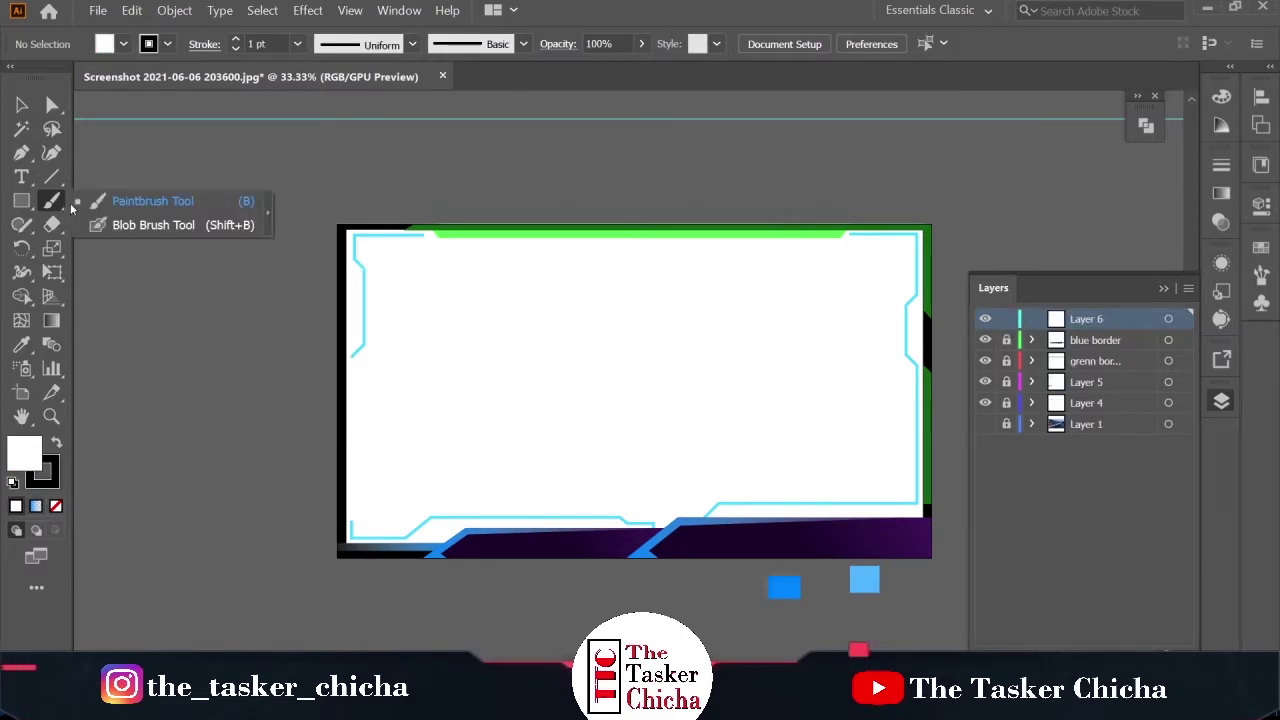
pyautogui.press('v')
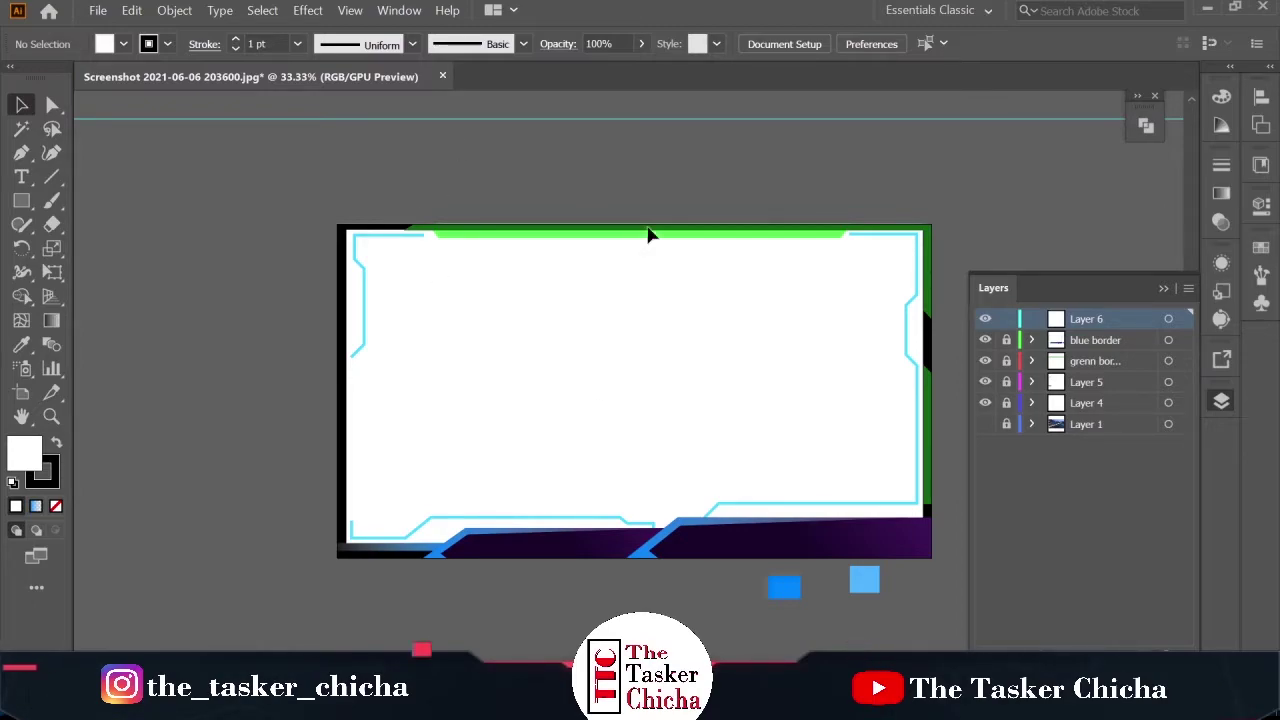
pyautogui.press('b')
pyautogui.rightClick(155, 241)
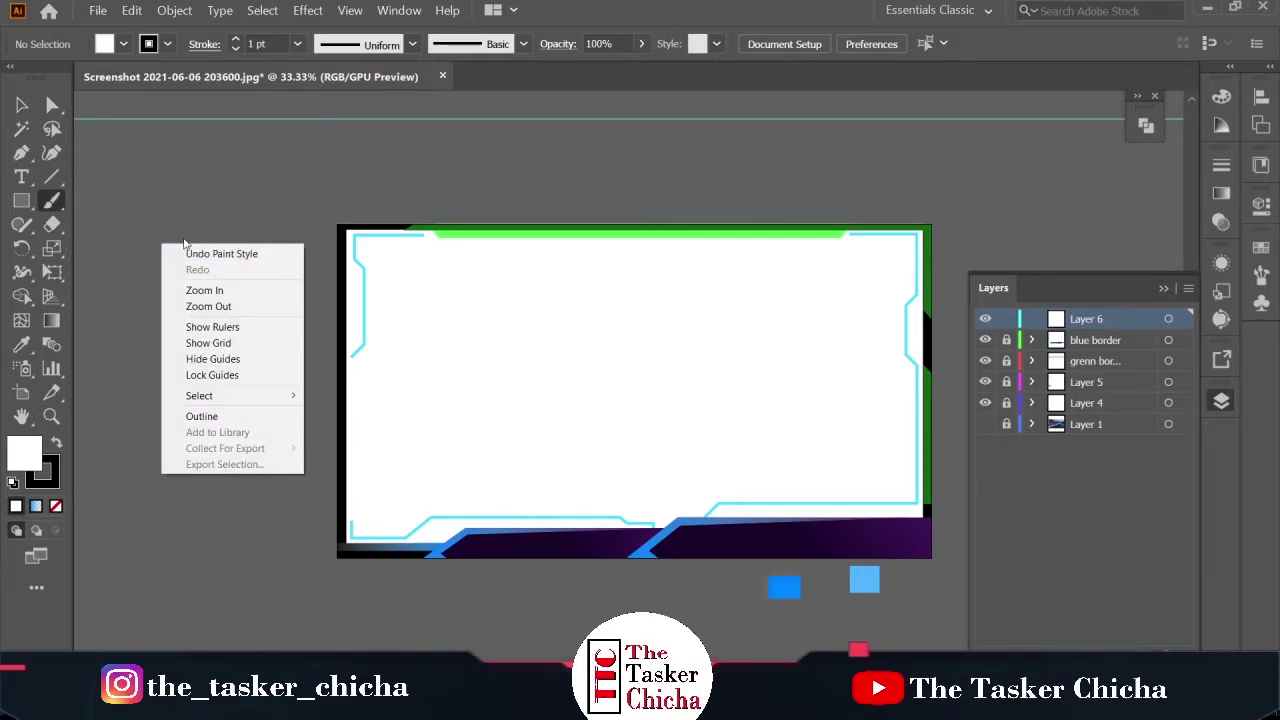
pyautogui.click(195, 251)
# Draw an arc with the Pen tool across the overlay's left edge and give it the cyan 6 pt stroke sampled from the border line
pyautogui.press('p')
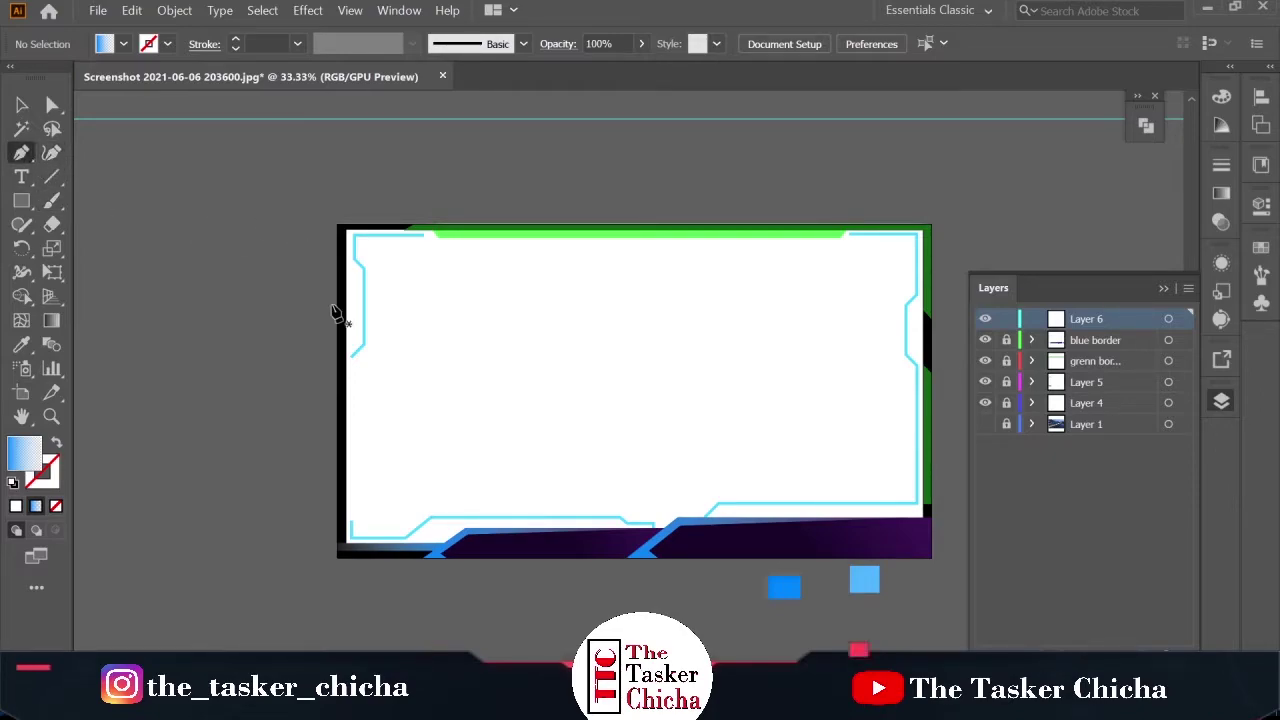
pyautogui.click(321, 339)
pyautogui.moveTo(343, 440); pyautogui.dragTo(175, 430)
pyautogui.press('v')
pyautogui.press('i')
pyautogui.click(411, 535)
pyautogui.press('v')
pyautogui.click(240, 479)
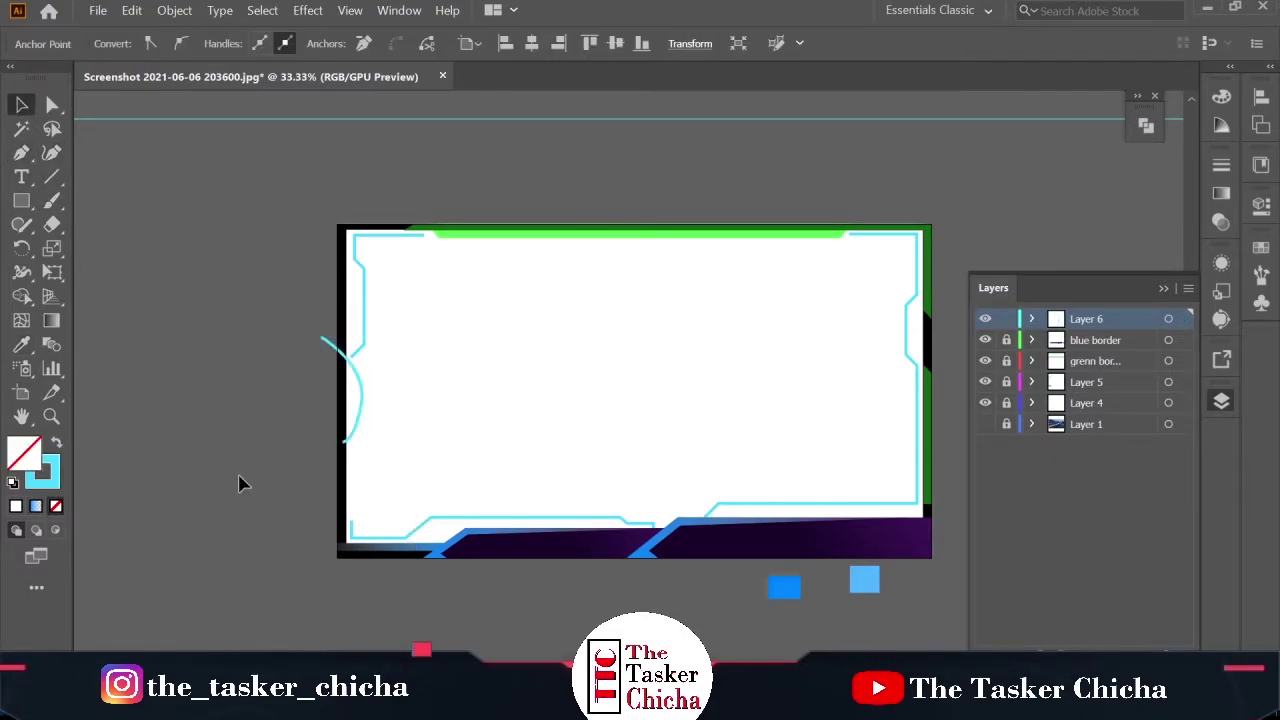
# Try to draw a wavy cyan path with the Curvature tool over the left edge below the arc
pyautogui.press('b')
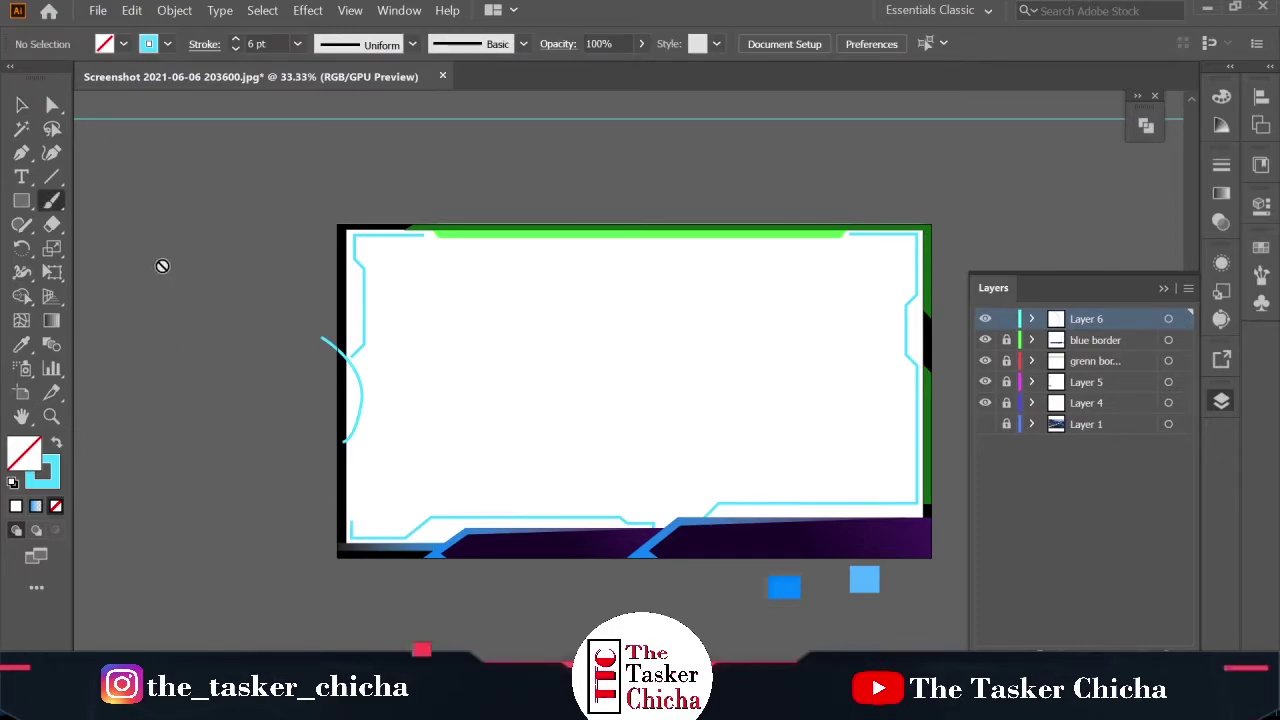
pyautogui.hotkey('shift', '`')
pyautogui.click(318, 505)
pyautogui.click(319, 449)
pyautogui.click(357, 490)
pyautogui.click(340, 502)
pyautogui.click(327, 537)
pyautogui.click(339, 567)
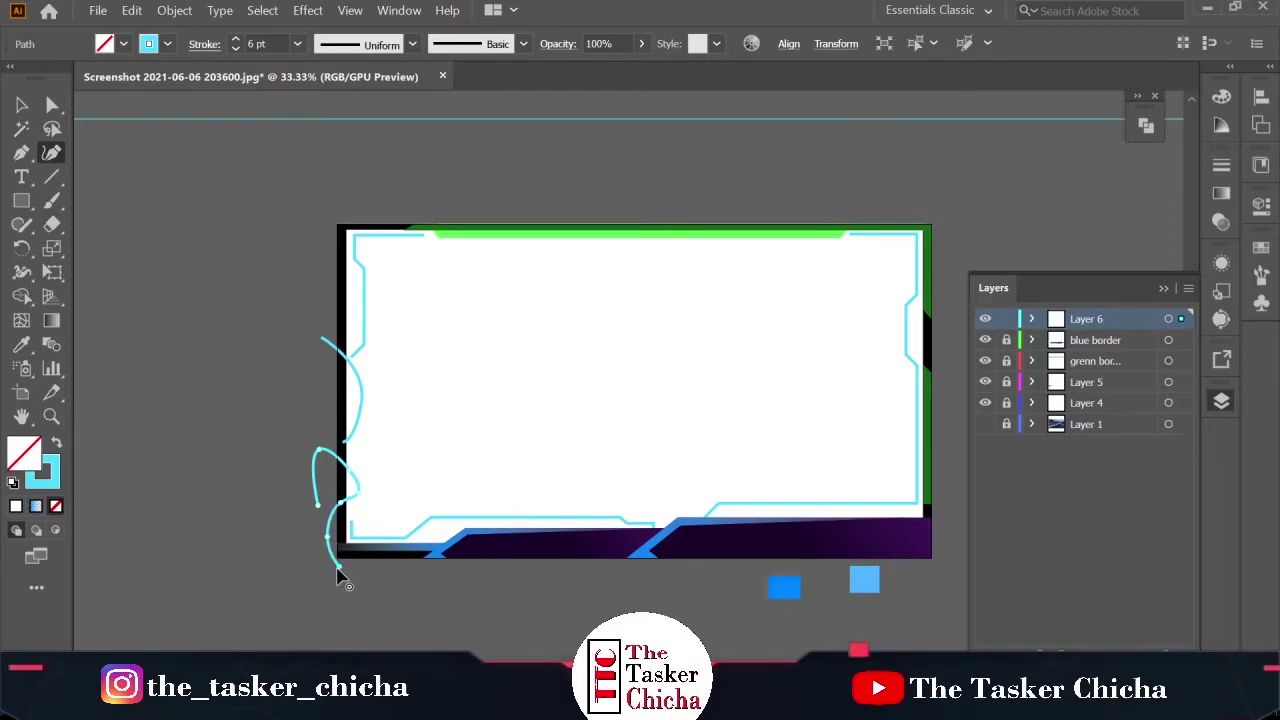
# Undo the wavy path drawn with the Curvature tool
pyautogui.hotkey('ctrl', 'z')
pyautogui.hotkey('ctrl', 'z')
pyautogui.hotkey('ctrl', 'z')
pyautogui.hotkey('ctrl', 'z')
pyautogui.hotkey('ctrl', 'z')
pyautogui.hotkey('ctrl', 'z')
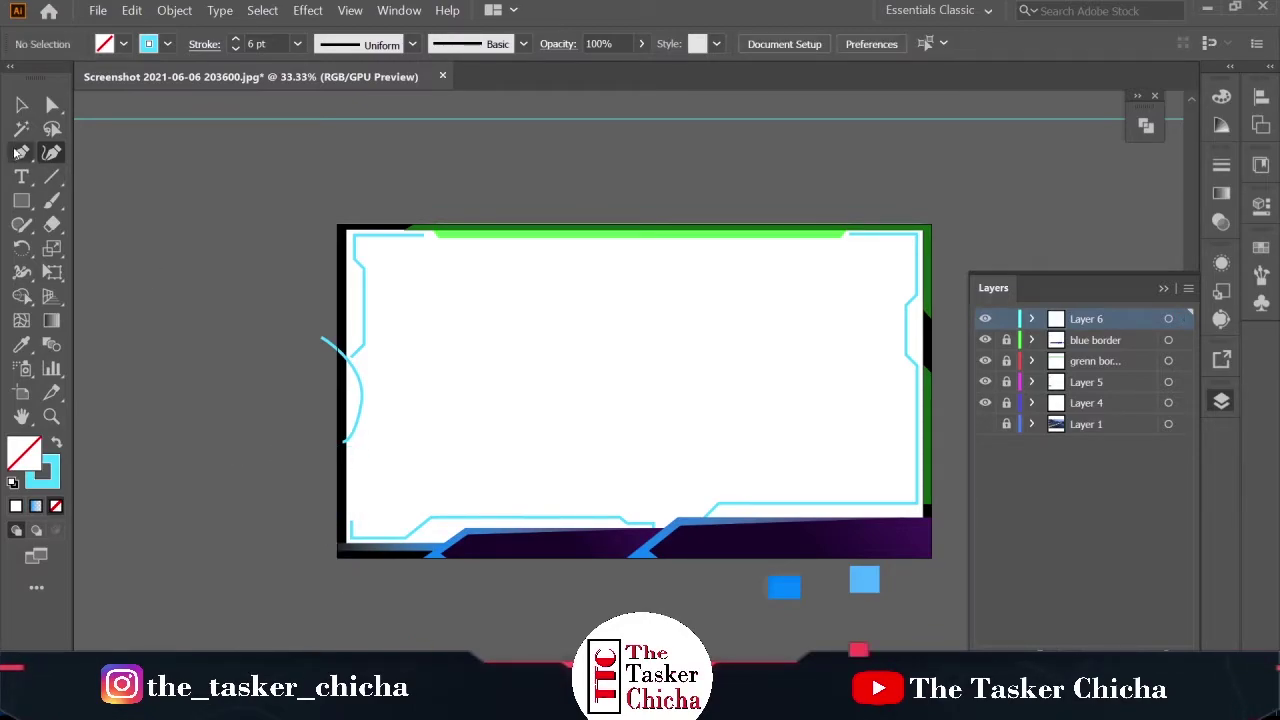
# Draw a second cyan curve with the Pen tool across the lower-left edge and make the upper arc smaller
pyautogui.click(21, 153)
pyautogui.click(324, 440)
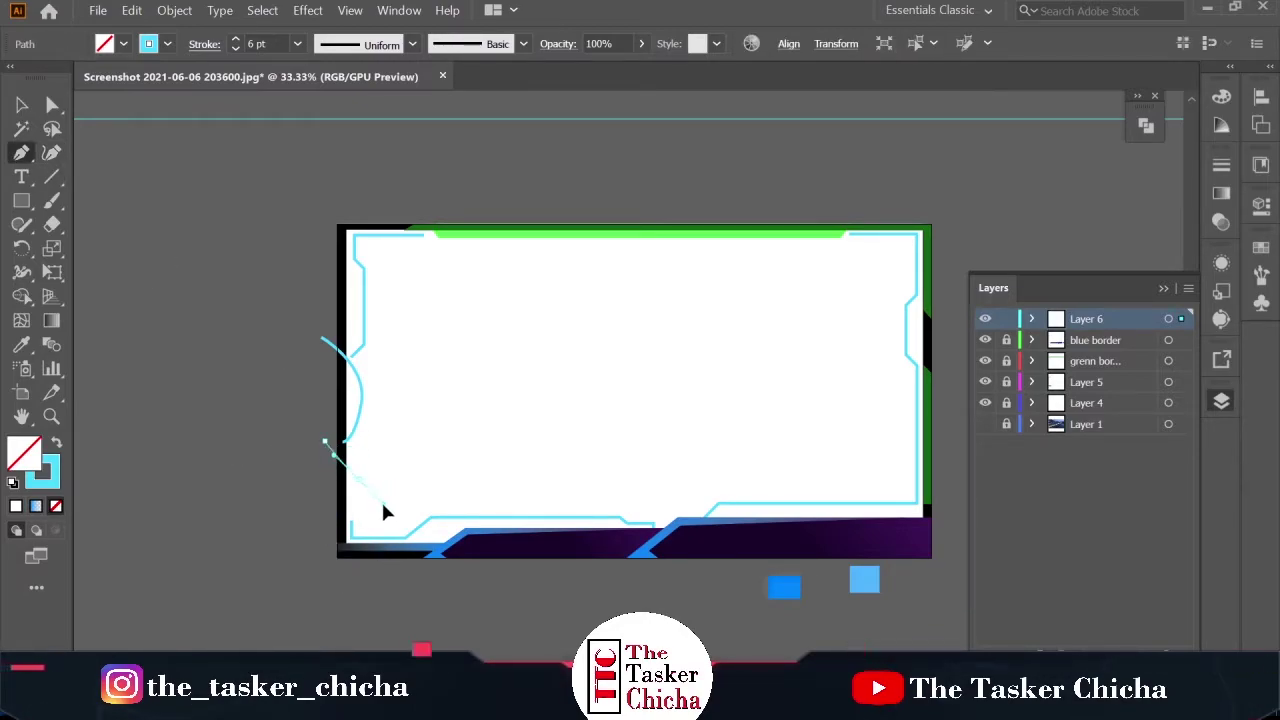
pyautogui.moveTo(383, 504); pyautogui.dragTo(386, 495)
pyautogui.press('v')
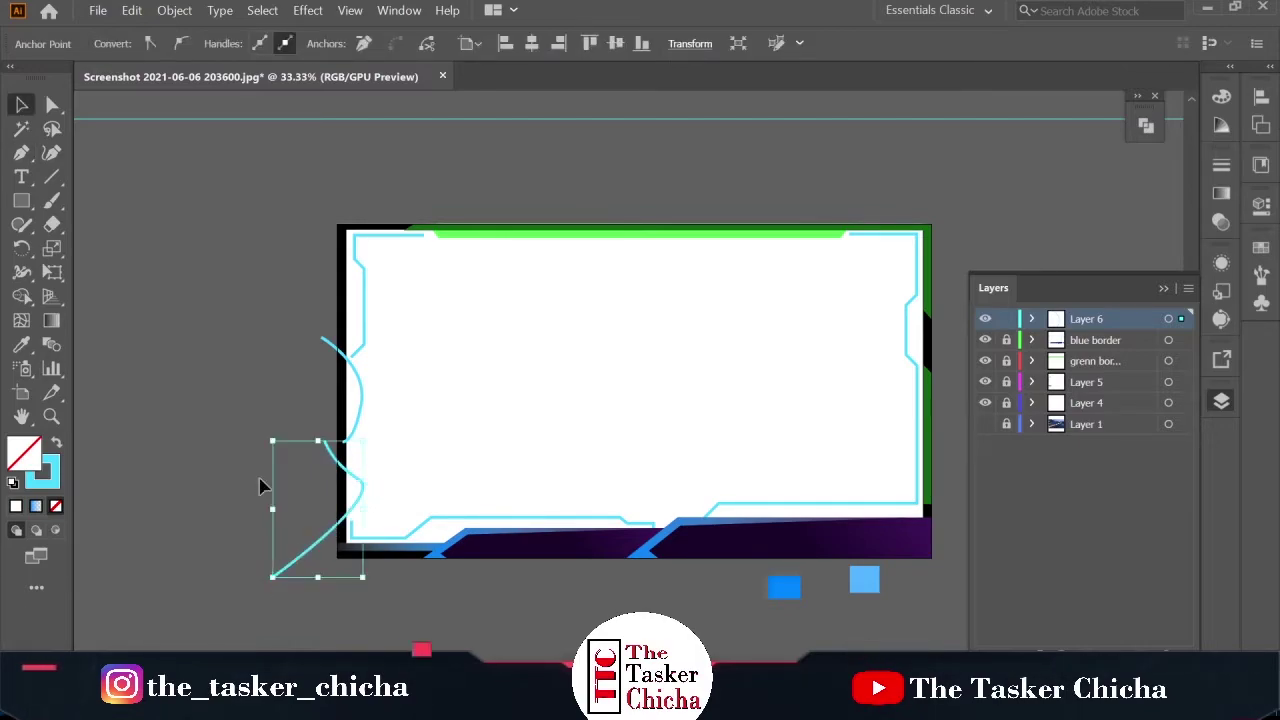
pyautogui.click(350, 433)
pyautogui.moveTo(365, 371); pyautogui.dragTo(348, 373)
pyautogui.click(250, 400)
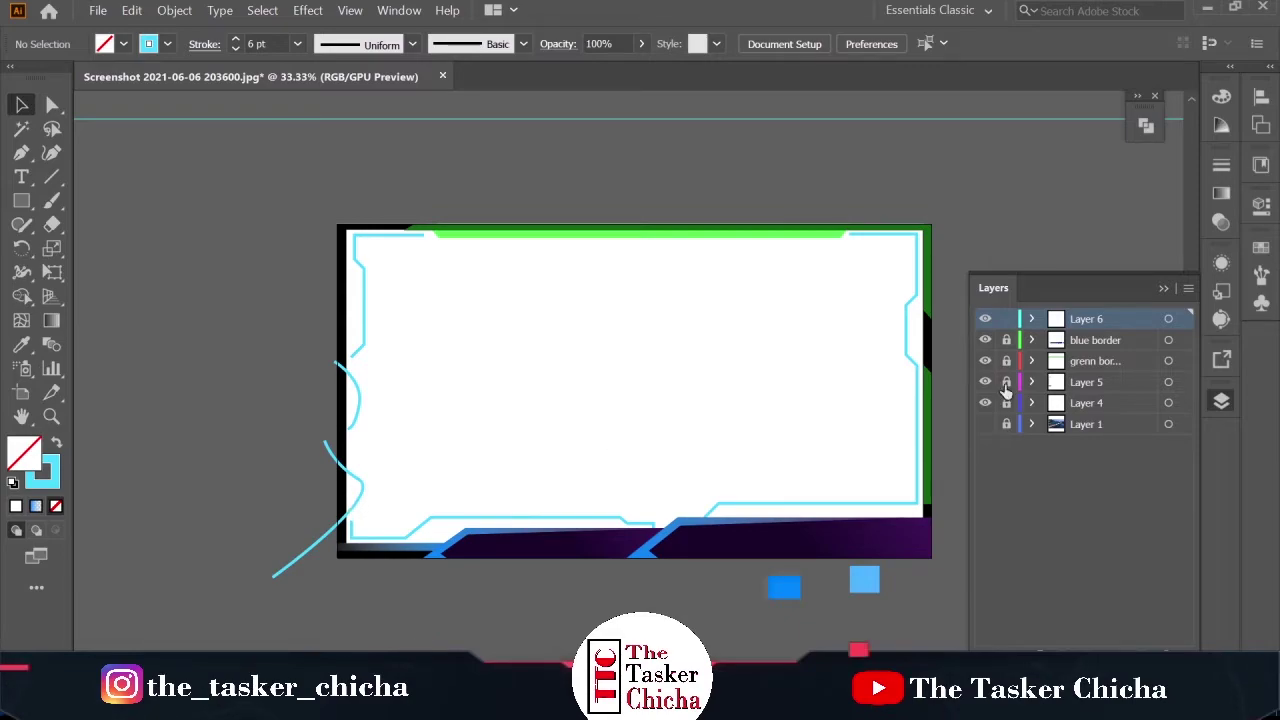
# Delete both cyan curves from the overlay's left edge
pyautogui.moveTo(391, 522); pyautogui.dragTo(308, 405)
pyautogui.click(300, 396)
pyautogui.click(330, 452)
pyautogui.keyDown('shift'); pyautogui.click(359, 409); pyautogui.keyUp('shift')
pyautogui.press('Delete')
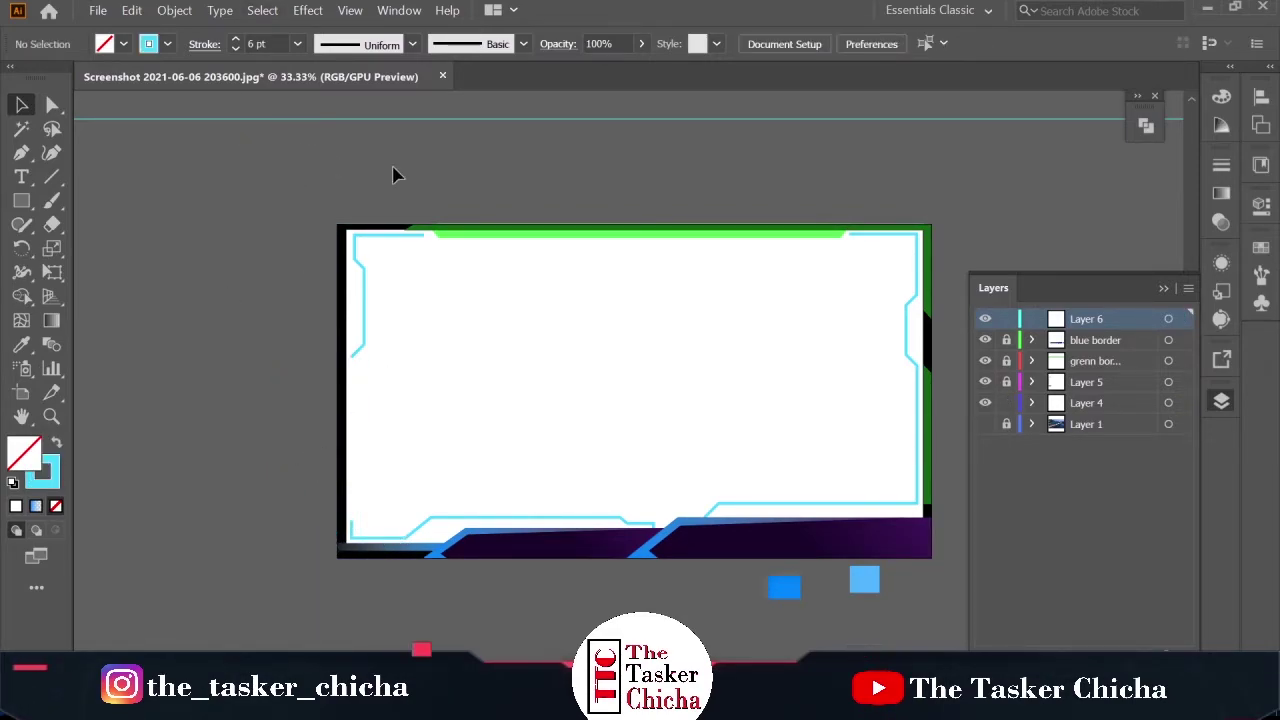
# Create a new document and paint a short S-curve, a long S-curve and a small arc with the 3 pt. Round Paintbrush
pyautogui.hotkey('ctrl', 'n')
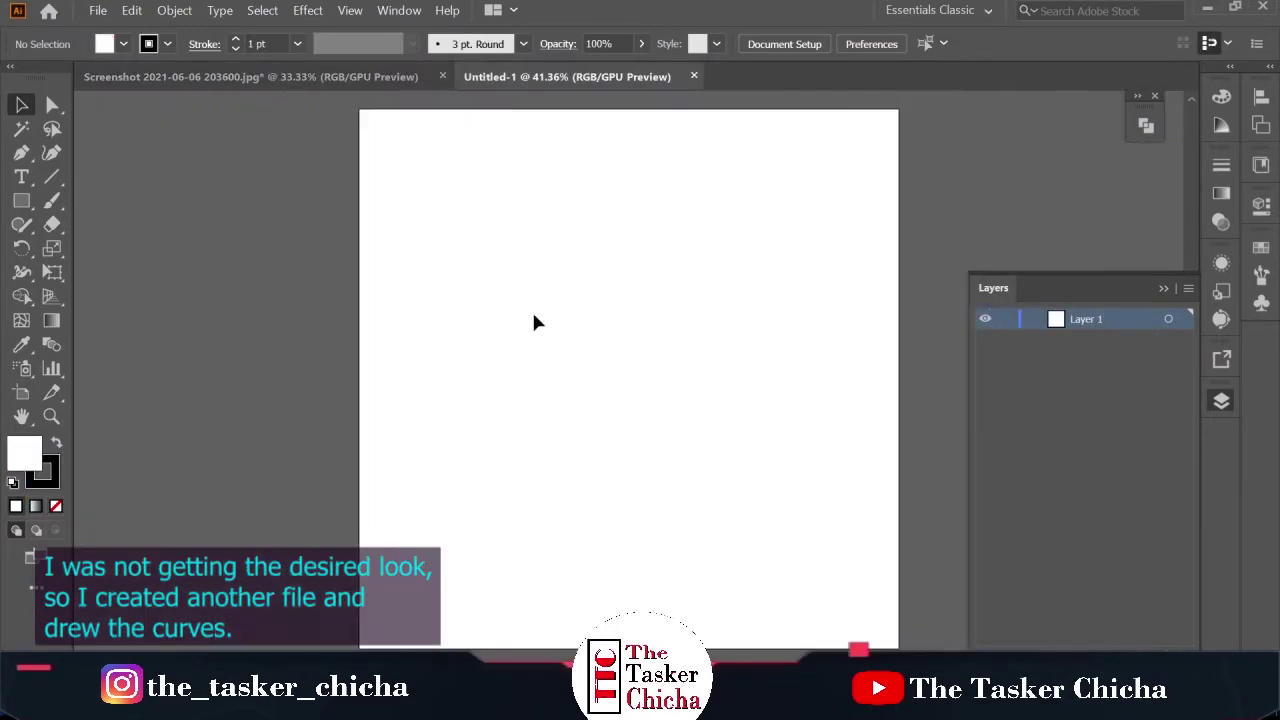
pyautogui.press('b')
pyautogui.moveTo(540, 230)
pyautogui.mouseDown()
pyautogui.moveTo(575, 285)
pyautogui.moveTo(560, 377)
pyautogui.mouseUp()
pyautogui.moveTo(677, 318); pyautogui.dragTo(700, 537)
pyautogui.hotkey('ctrl', 'z')
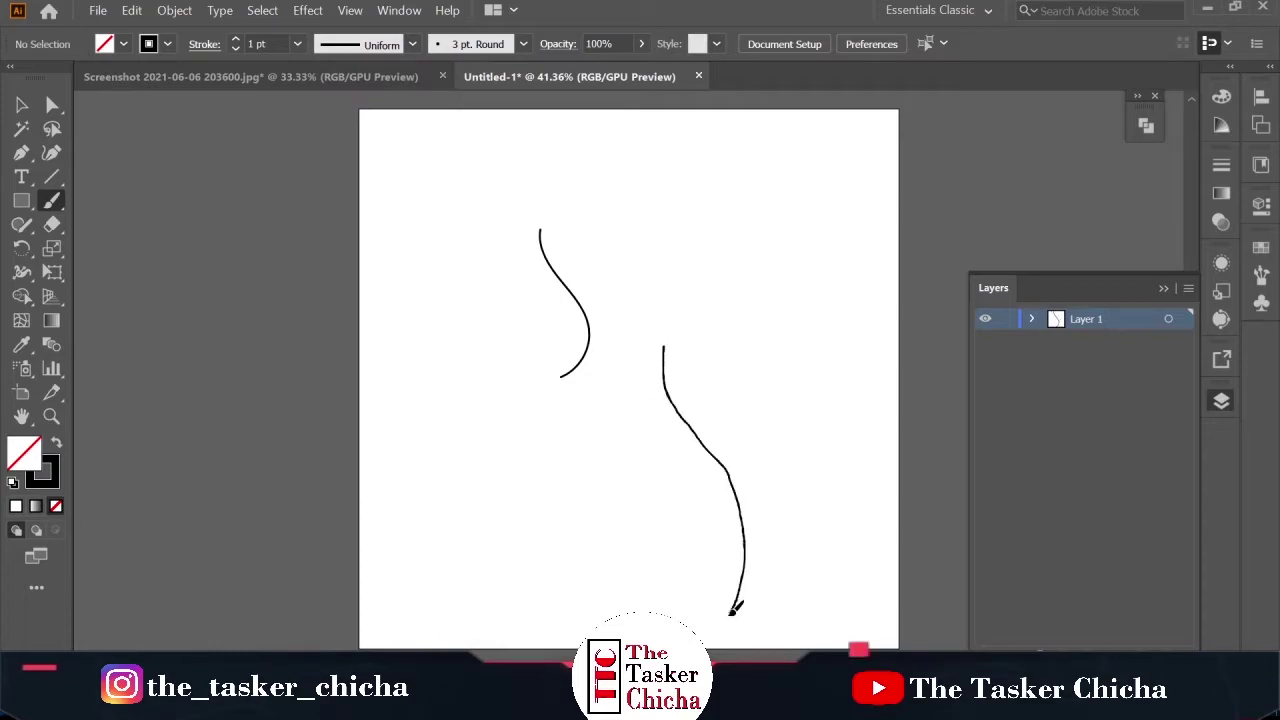
pyautogui.moveTo(735, 606); pyautogui.dragTo(731, 612)
pyautogui.press('v')
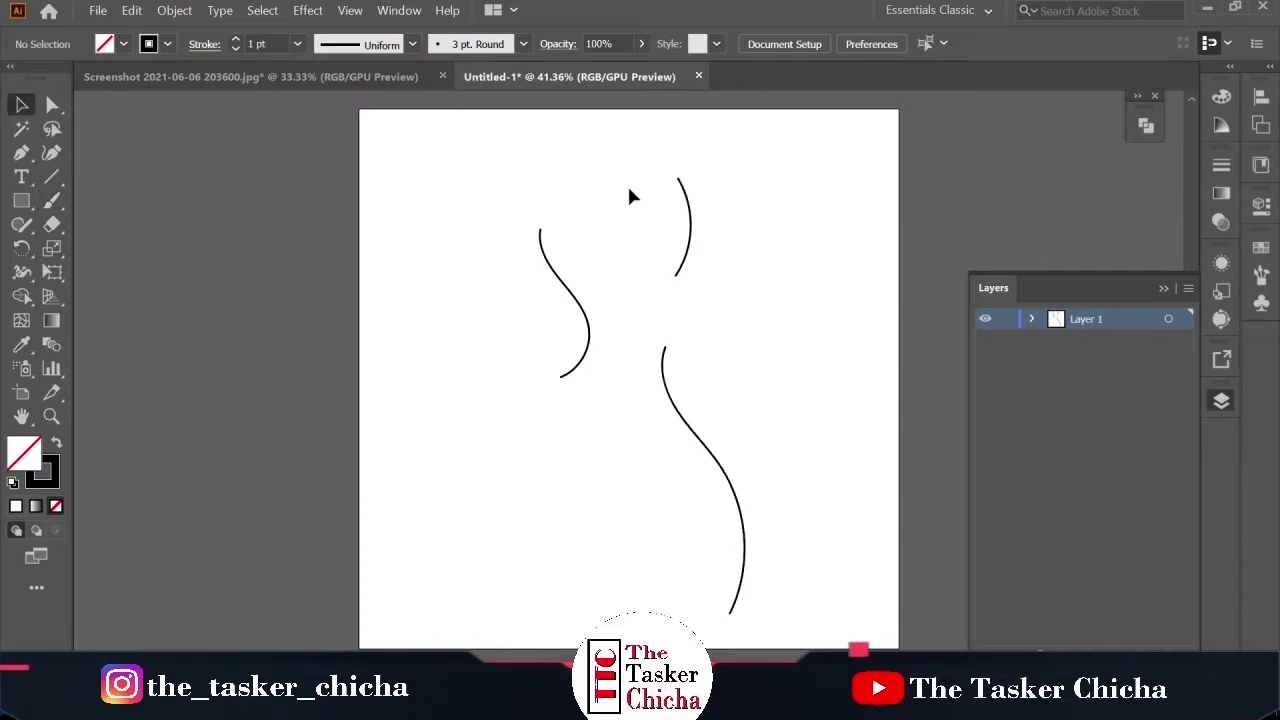
# Expand the appearance of the small arc and long S-curve and copy them into Layer 6 of the overlay document
pyautogui.moveTo(627, 182); pyautogui.dragTo(700, 400)
pyautogui.click(98, 10)
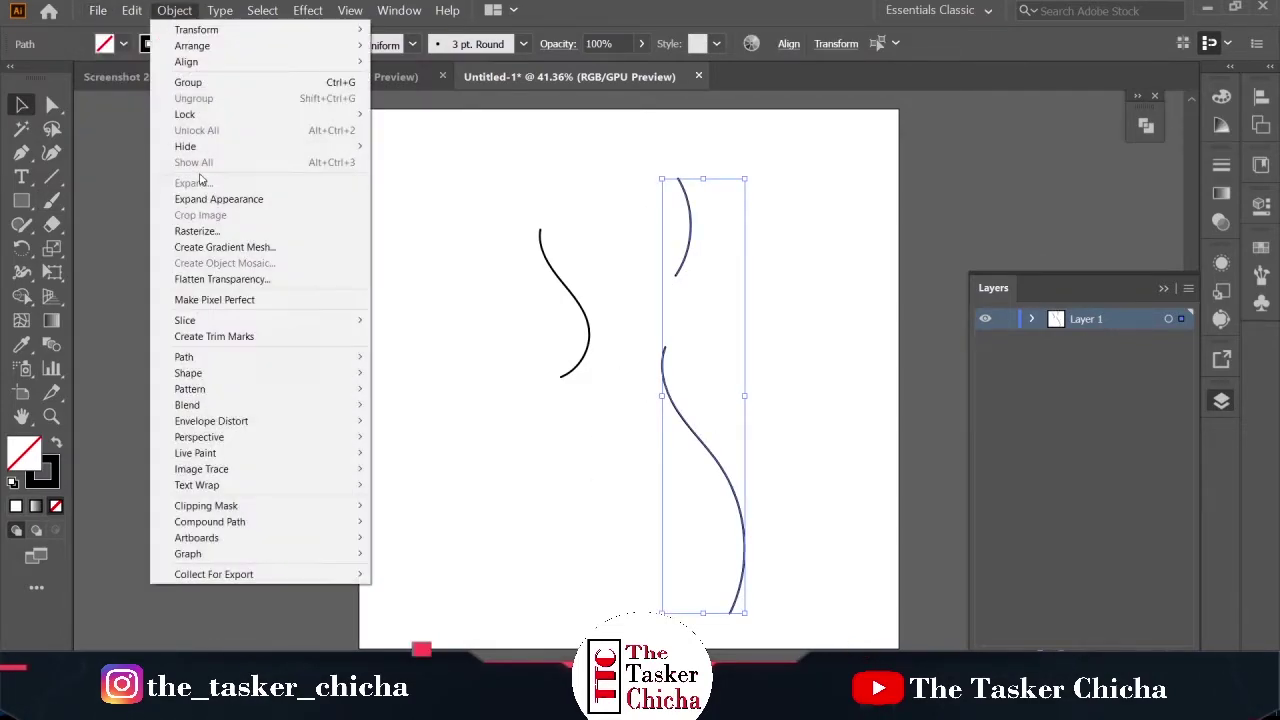
pyautogui.click(180, 84)
pyautogui.click(335, 77)
pyautogui.hotkey('ctrl', 'v')
# Scale down the pasted curves and place the small arc on the middle of the overlay's left edge
pyautogui.moveTo(611, 380); pyautogui.dragTo(323, 388)
pyautogui.click(264, 512)
pyautogui.click(321, 398)
pyautogui.moveTo(377, 565); pyautogui.dragTo(350, 475)
pyautogui.click(274, 413)
pyautogui.moveTo(325, 283); pyautogui.dragTo(346, 358)
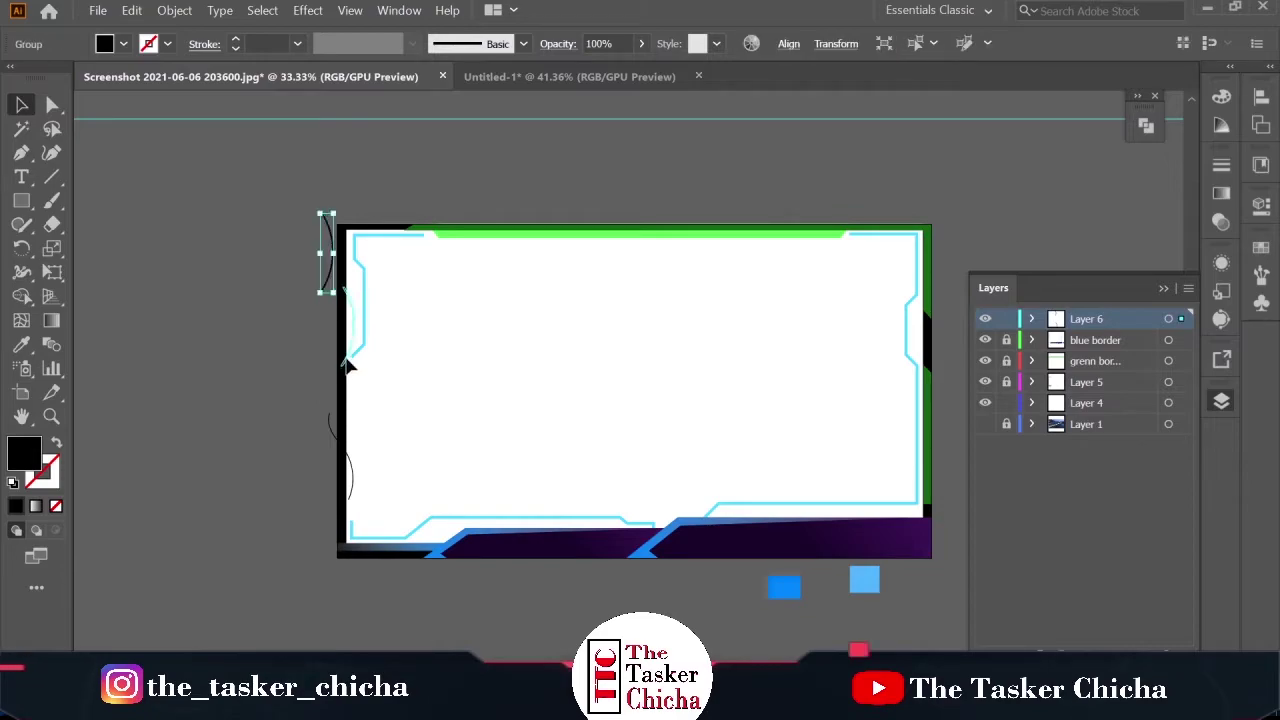
pyautogui.moveTo(349, 420); pyautogui.dragTo(348, 464)
pyautogui.moveTo(350, 407); pyautogui.dragTo(350, 415)
# Position the long S-curve on the overlay's left edge just below the small arc
pyautogui.moveTo(281, 422); pyautogui.dragTo(370, 482)
pyautogui.click(308, 433)
pyautogui.click(332, 430)
pyautogui.moveTo(341, 411); pyautogui.dragTo(341, 433)
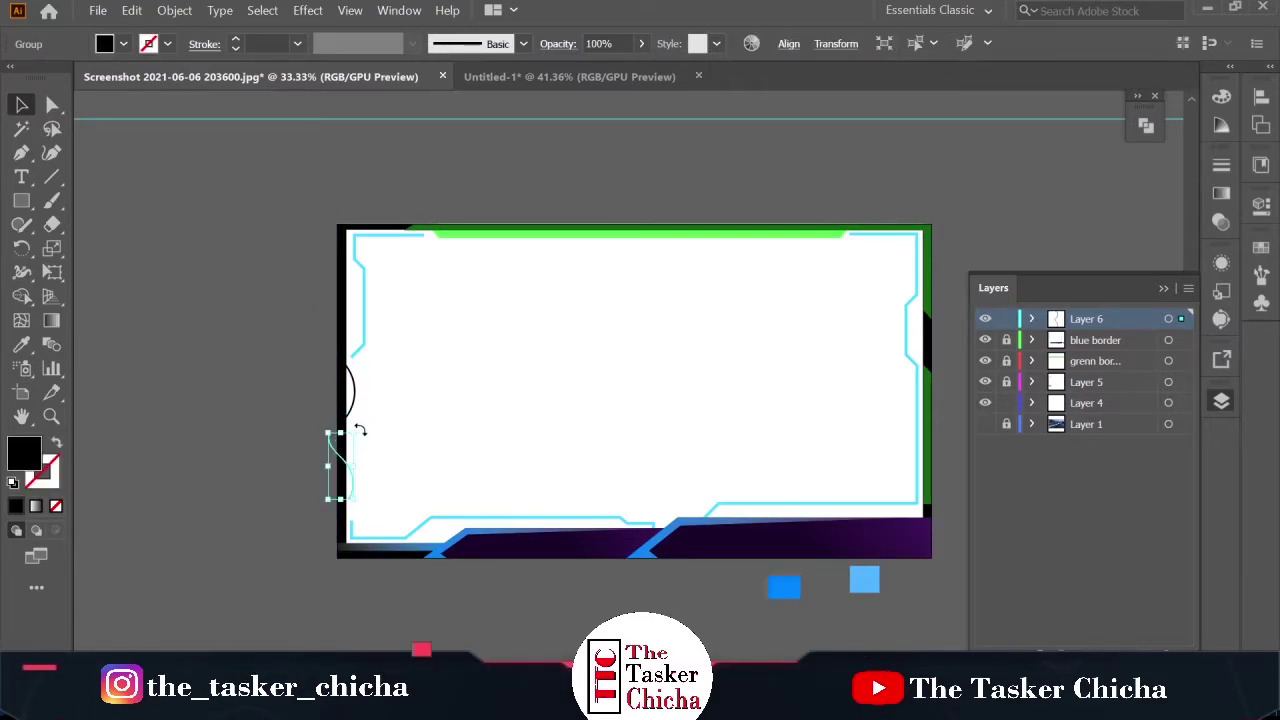
pyautogui.moveTo(349, 480); pyautogui.dragTo(354, 480)
pyautogui.click(330, 462)
# Give the arc and the S-curve a 6 pt cyan stroke with no fill
pyautogui.click(351, 460)
pyautogui.keyDown('shift'); pyautogui.click(353, 398); pyautogui.keyUp('shift')
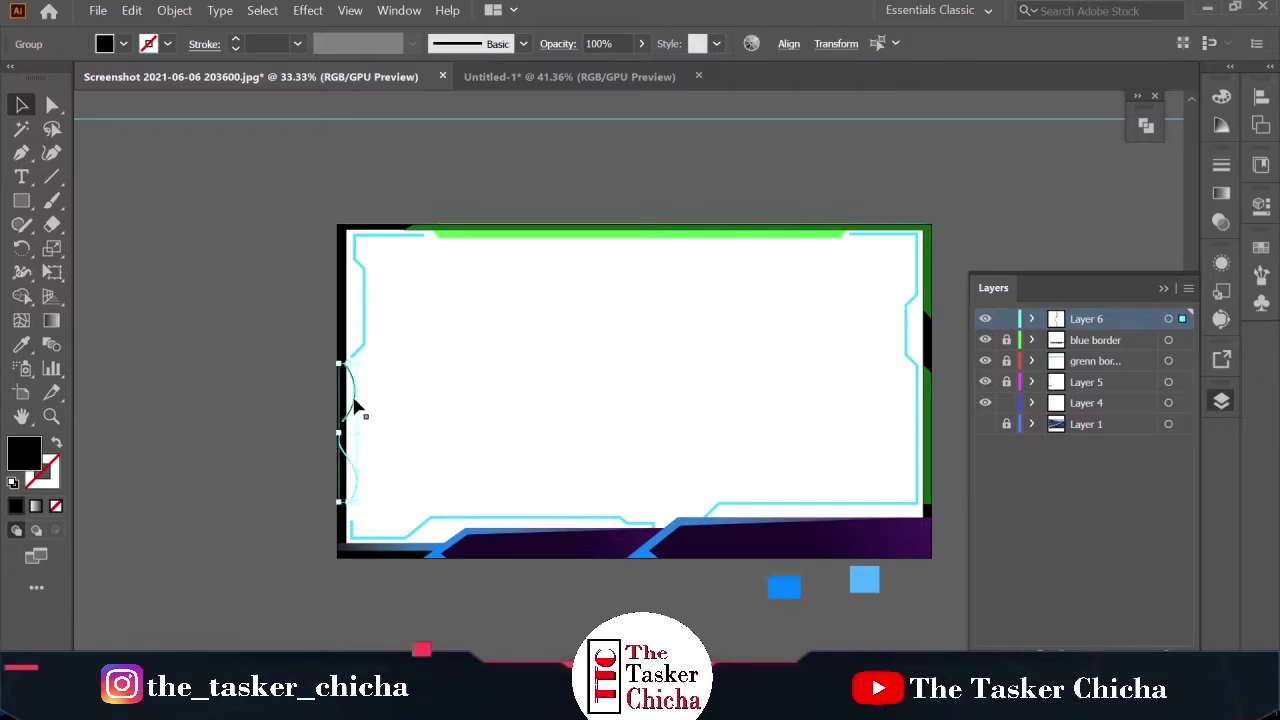
pyautogui.click(257, 42)
pyautogui.write('6')
pyautogui.press('Return')
pyautogui.click(56, 506)
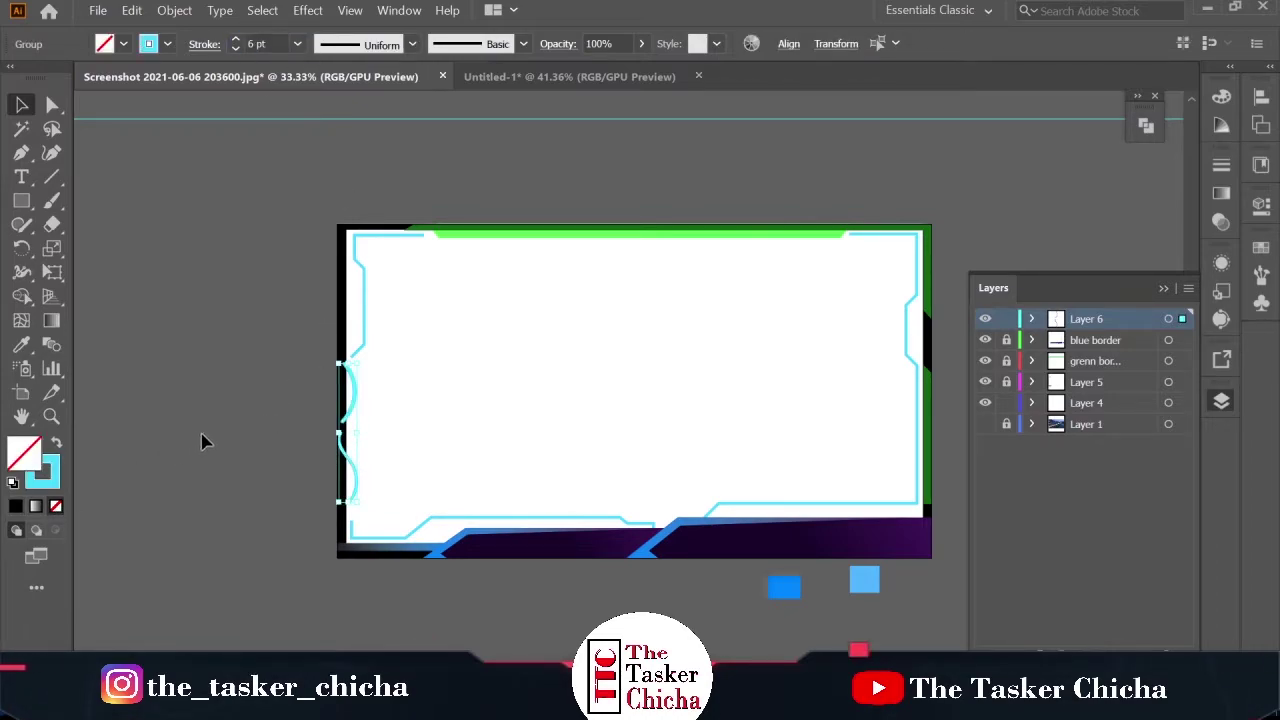
pyautogui.click(203, 437)
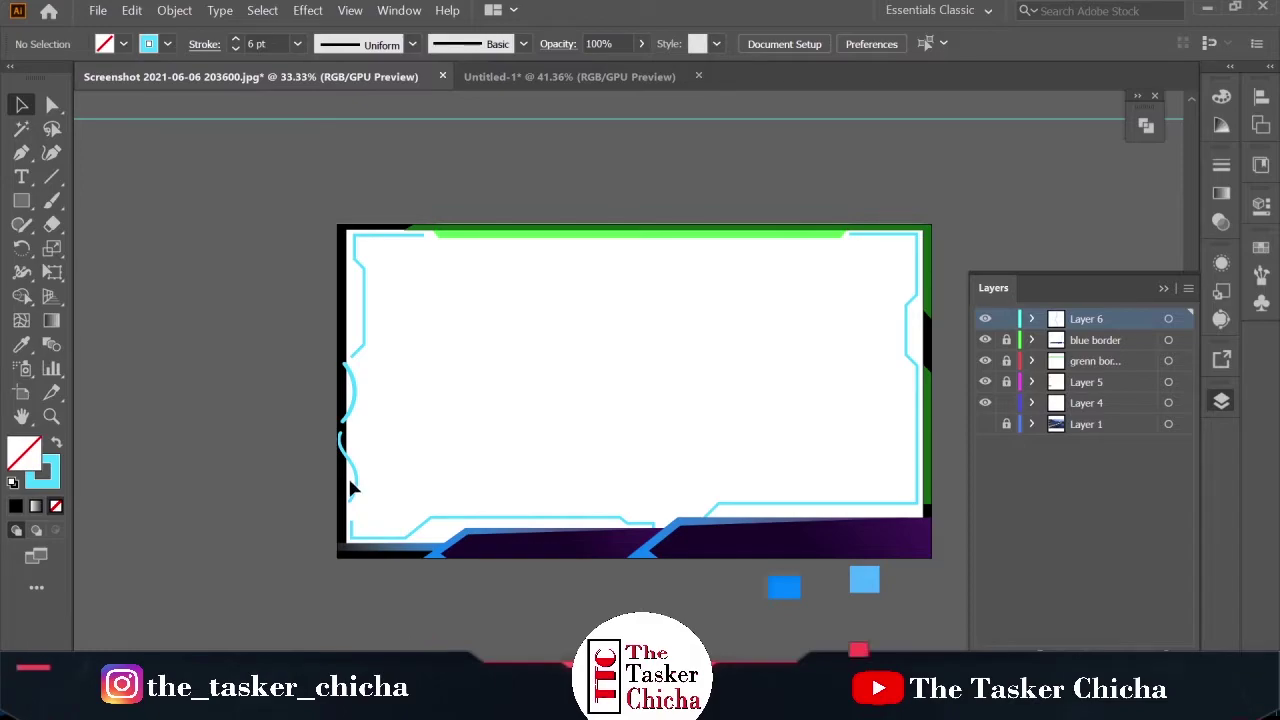
# Copy the long S-curve to the overlay's right edge, mirror it, and place it over the edge beside the cyan border line
pyautogui.moveTo(348, 476); pyautogui.dragTo(662, 398)
pyautogui.moveTo(938, 380); pyautogui.dragTo(935, 372)
pyautogui.rightClick(935, 372)
pyautogui.moveTo(1043, 531)
pyautogui.click(851, 585)
pyautogui.click(660, 478)
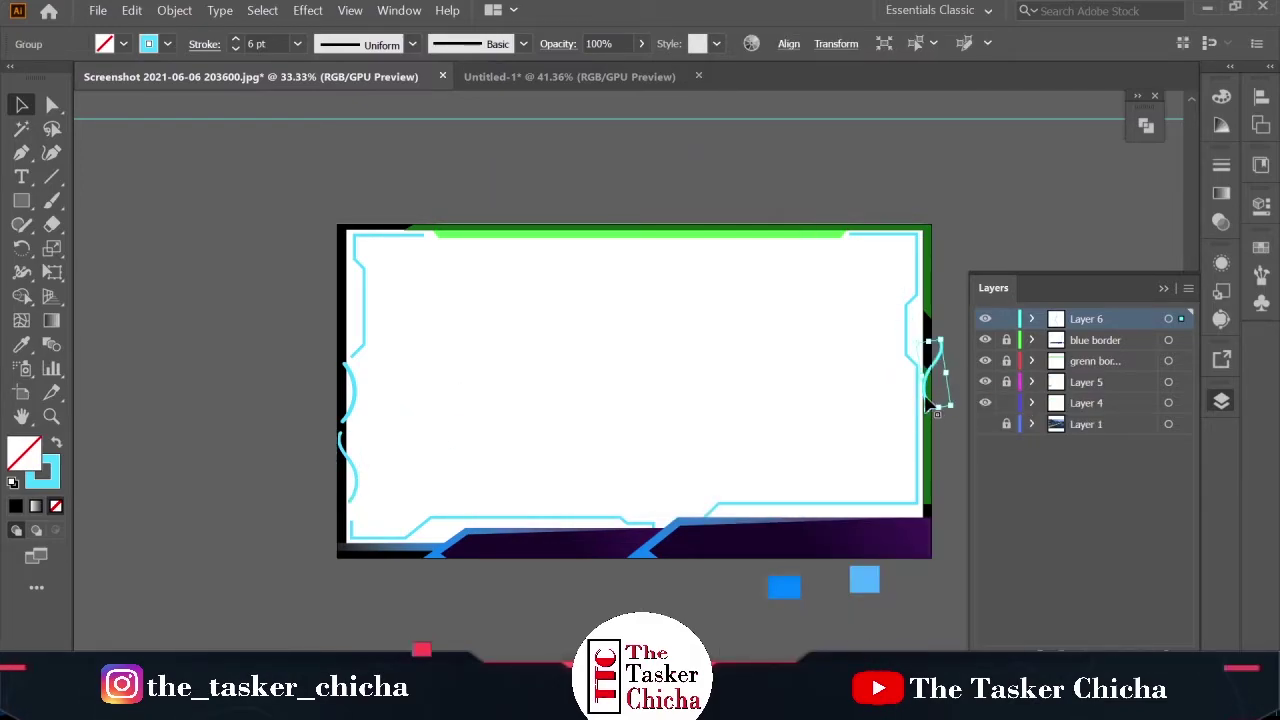
pyautogui.click(917, 424)
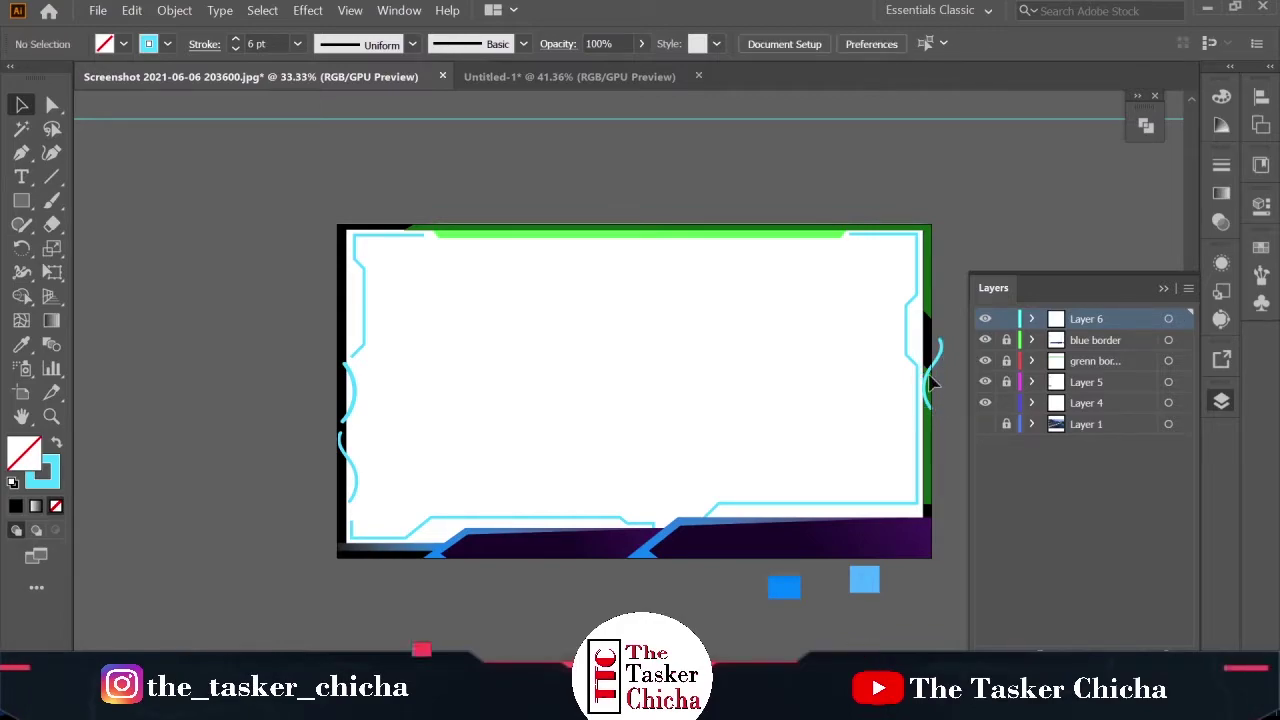
pyautogui.moveTo(928, 398); pyautogui.dragTo(919, 434)
pyautogui.click(952, 418)
# Move the lower corner and upper notch anchor points of the blue border's right-hand cyan line slightly inward
pyautogui.click(1006, 340)
pyautogui.click(918, 466)
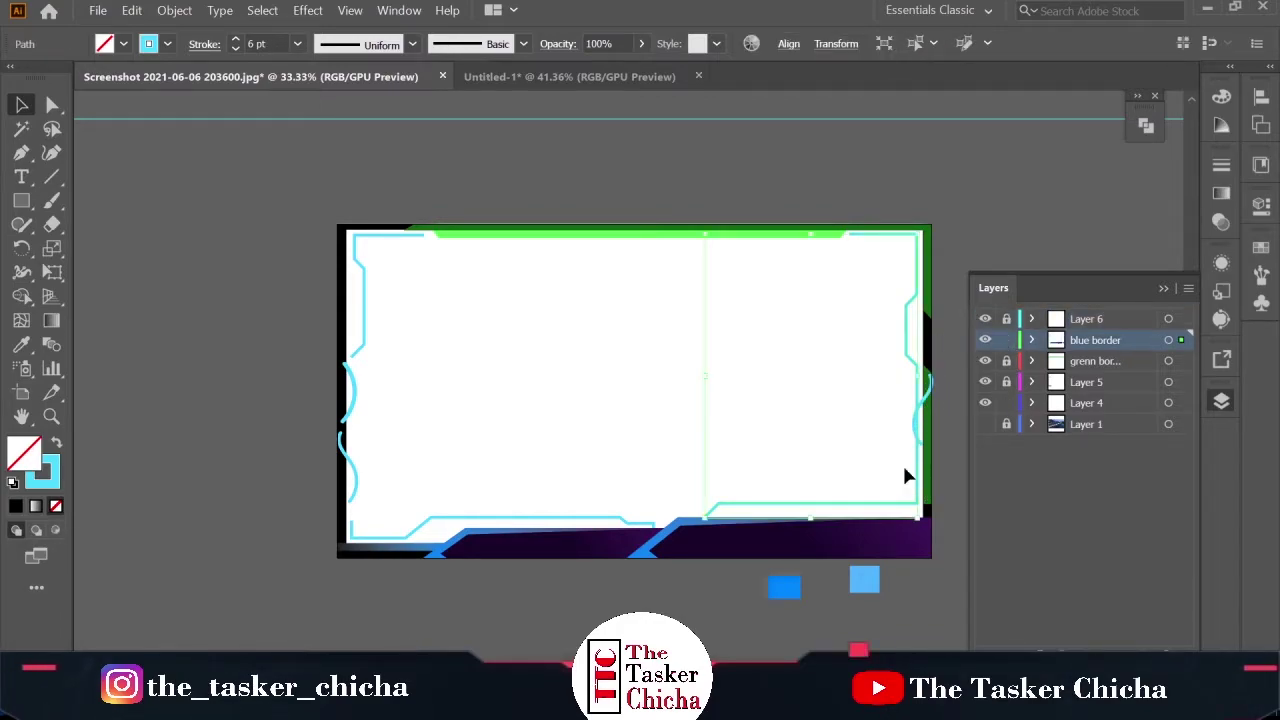
pyautogui.press('a')
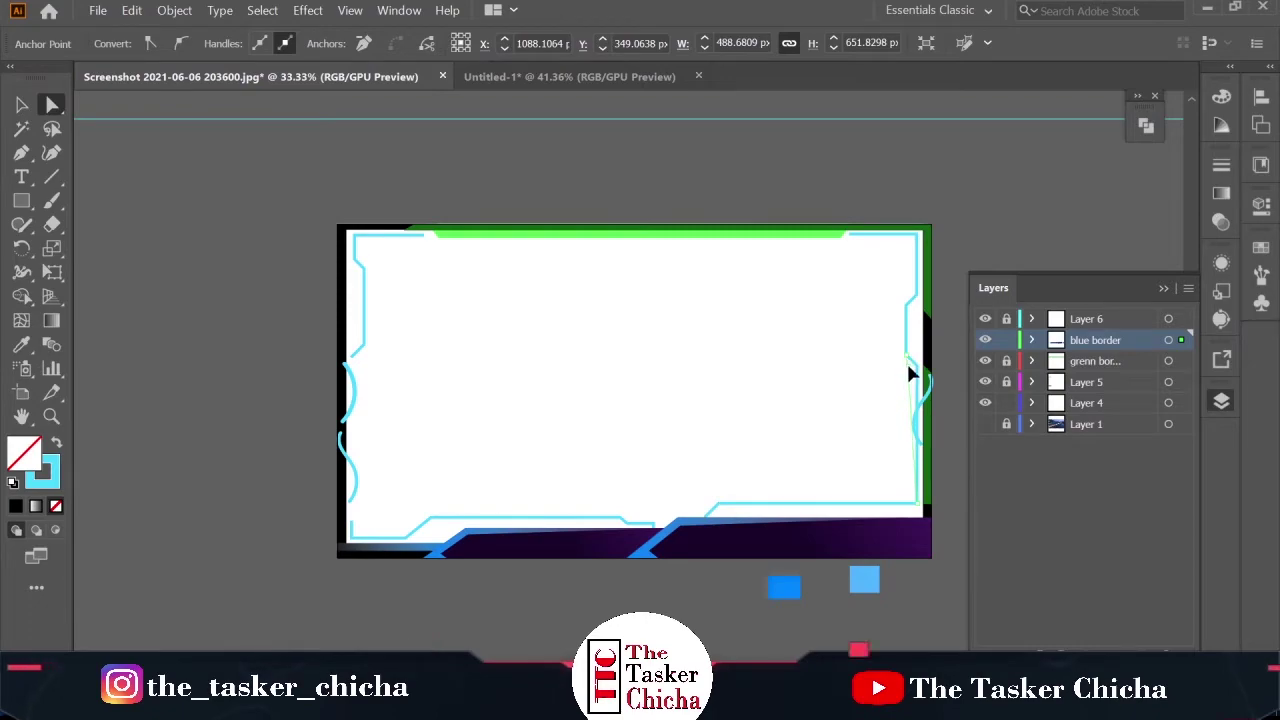
pyautogui.click(910, 507)
pyautogui.click(910, 508)
pyautogui.click(908, 306)
pyautogui.click(906, 307)
pyautogui.moveTo(906, 304); pyautogui.dragTo(897, 309)
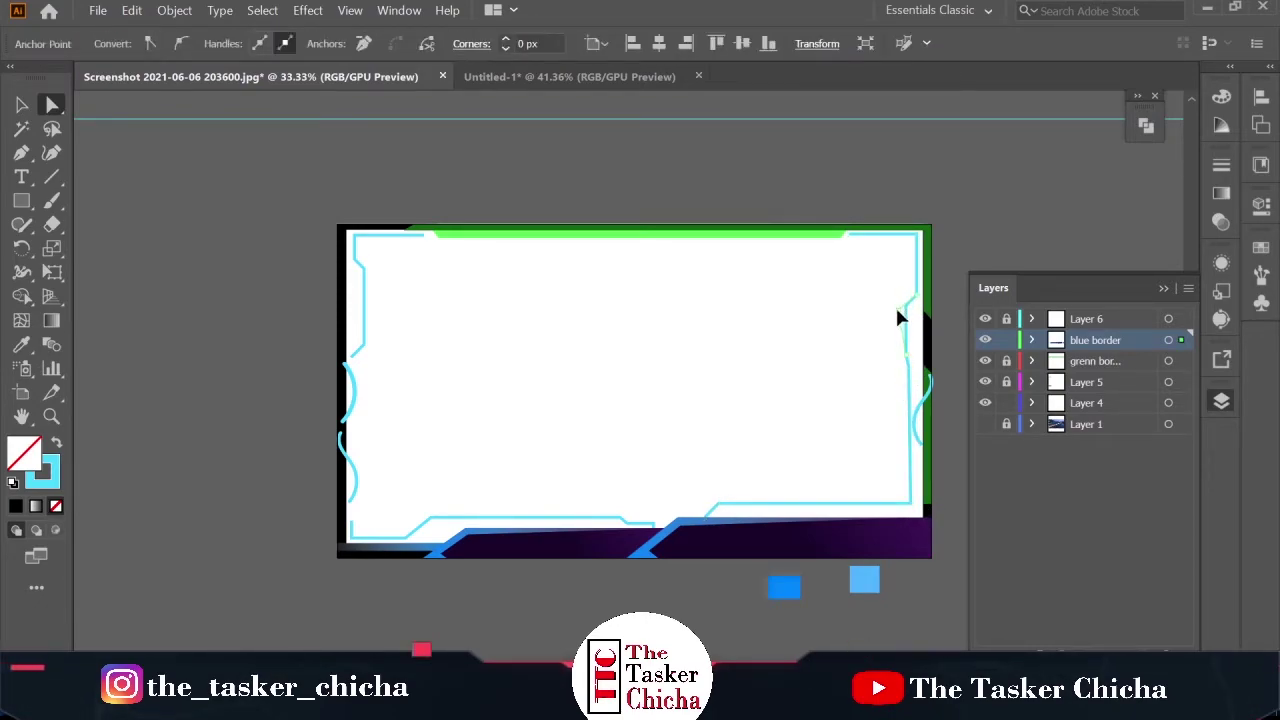
pyautogui.click(937, 432)
pyautogui.press('v')
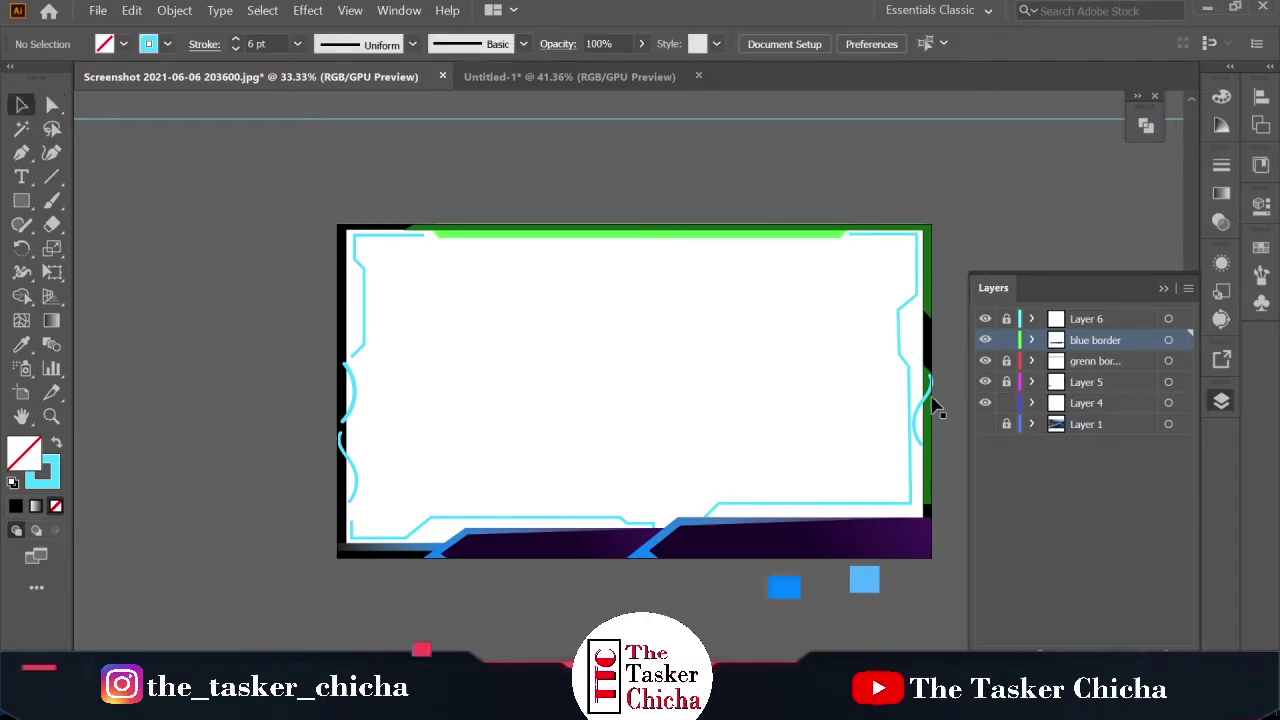
# Nudge the right-edge S-curve up and slightly right so it crosses the black section of the border
pyautogui.click(926, 405)
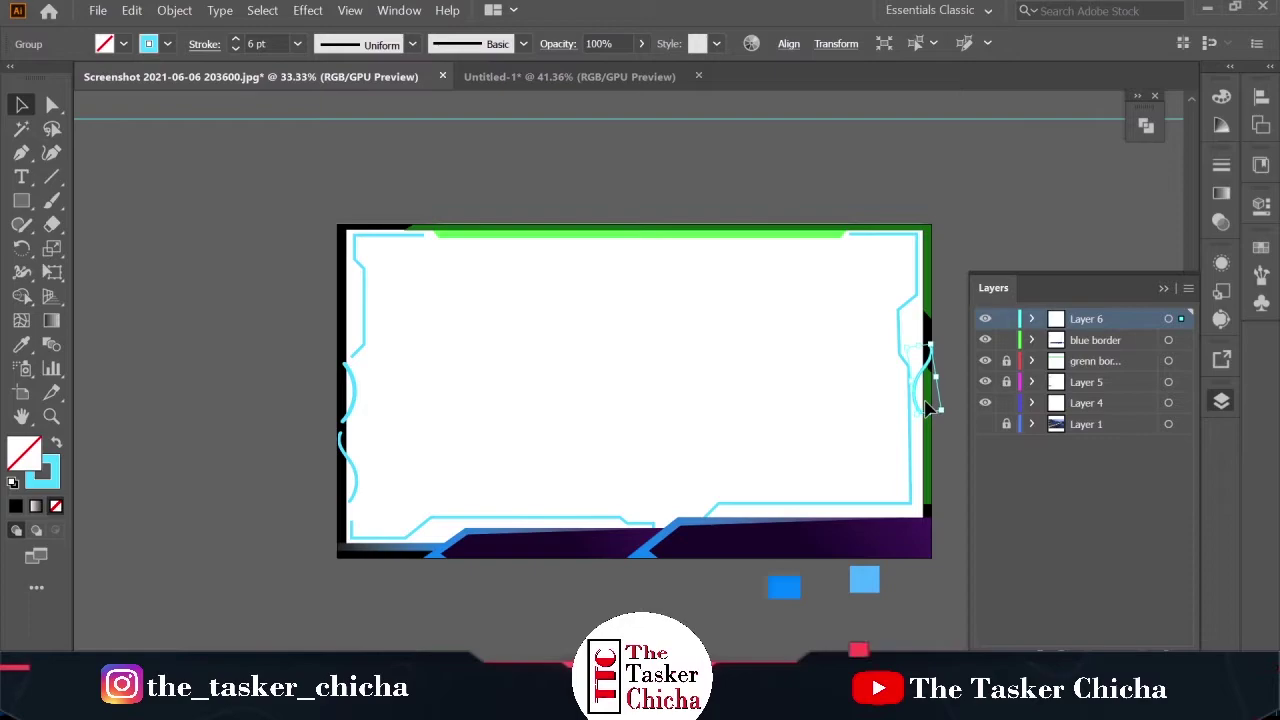
pyautogui.press('Up')
pyautogui.press('Up')
pyautogui.press('Up')
pyautogui.press('Up')
pyautogui.press('Up')
pyautogui.press('Up')
pyautogui.press('Up')
pyautogui.press('Up')
pyautogui.press('Up')
pyautogui.press('Up')
pyautogui.press('Up')
pyautogui.press('Up')
pyautogui.press('Up')
pyautogui.press('Up')
pyautogui.press('Up')
pyautogui.press('Up')
pyautogui.press('Up')
pyautogui.press('Up')
pyautogui.press('Up')
pyautogui.press('Up')
pyautogui.press('Right')
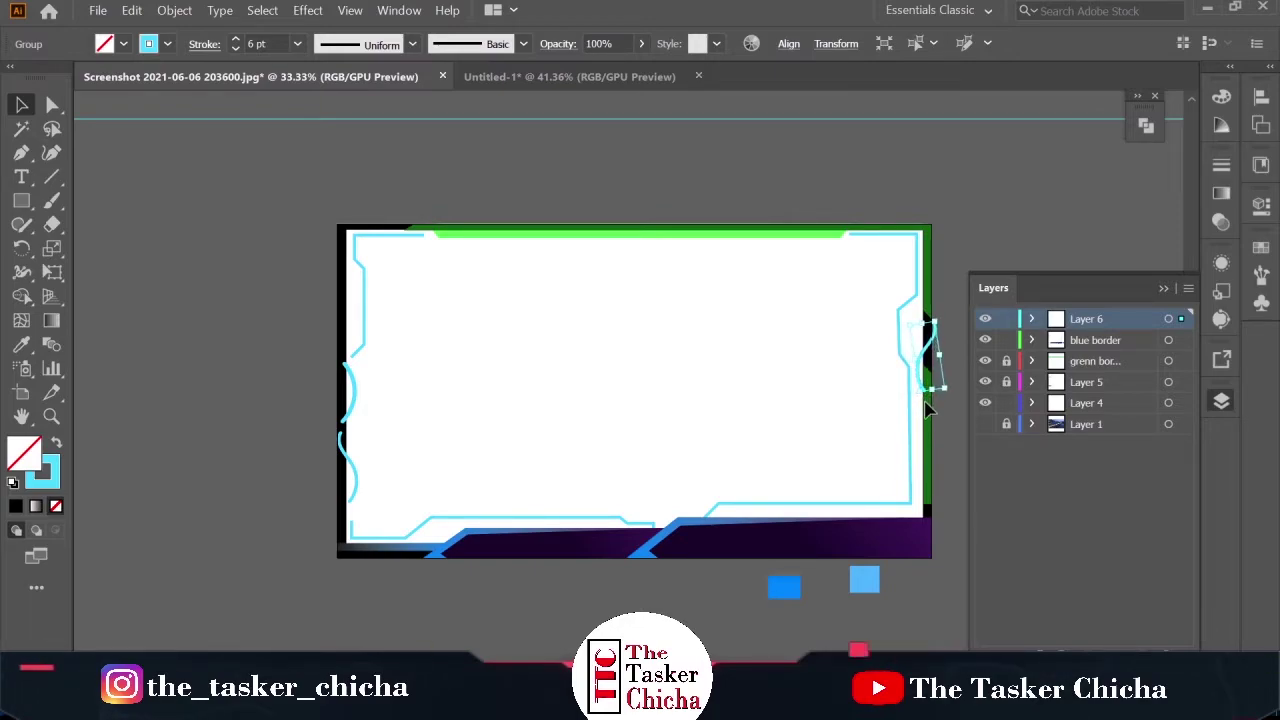
pyautogui.click(951, 268)
# Delete the small cyan arc from the overlay's left edge
pyautogui.moveTo(385, 384); pyautogui.dragTo(407, 378)
pyautogui.click(377, 388)
pyautogui.press('Delete')
pyautogui.scroll(-1, 717, 482)
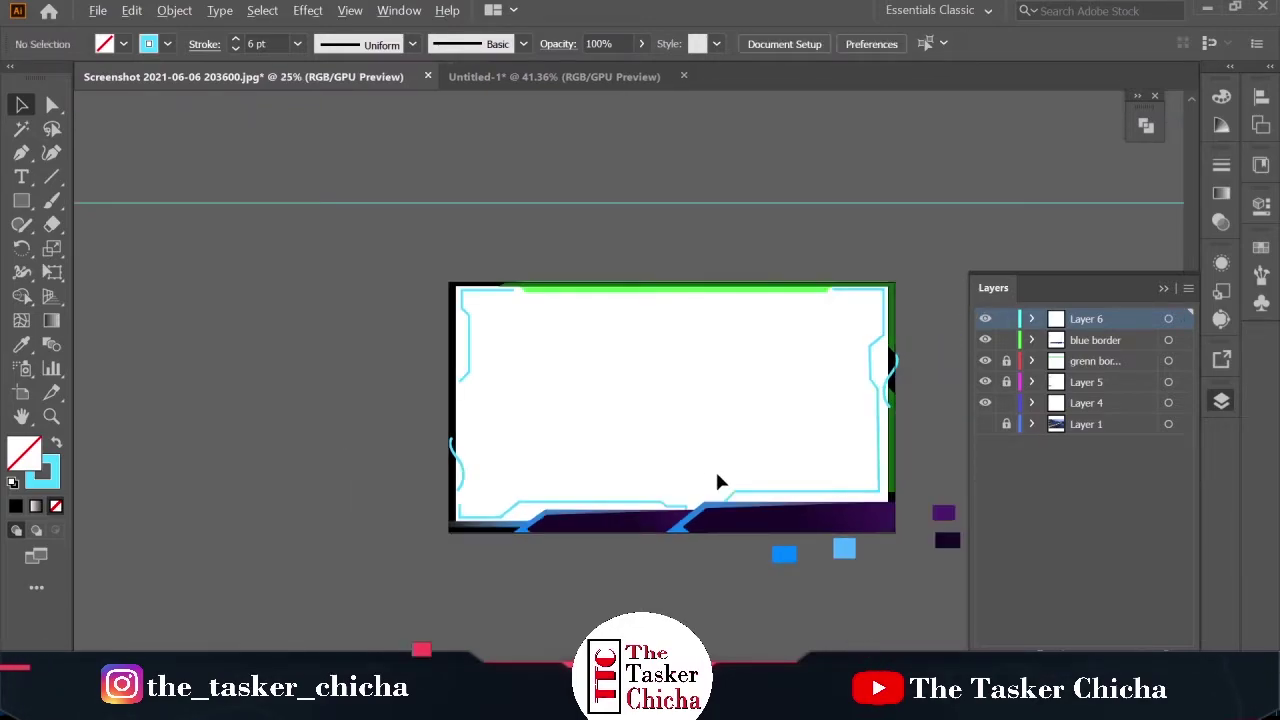
# Lock the blue border layer and shift the light green strip at the top edge slightly downward
pyautogui.click(1006, 340)
pyautogui.click(768, 289)
pyautogui.moveTo(697, 354); pyautogui.dragTo(696, 374)
pyautogui.click(807, 258)
pyautogui.click(677, 290)
pyautogui.moveTo(674, 292); pyautogui.dragTo(676, 295)
pyautogui.click(772, 301)
pyautogui.scroll(2, 772, 301)
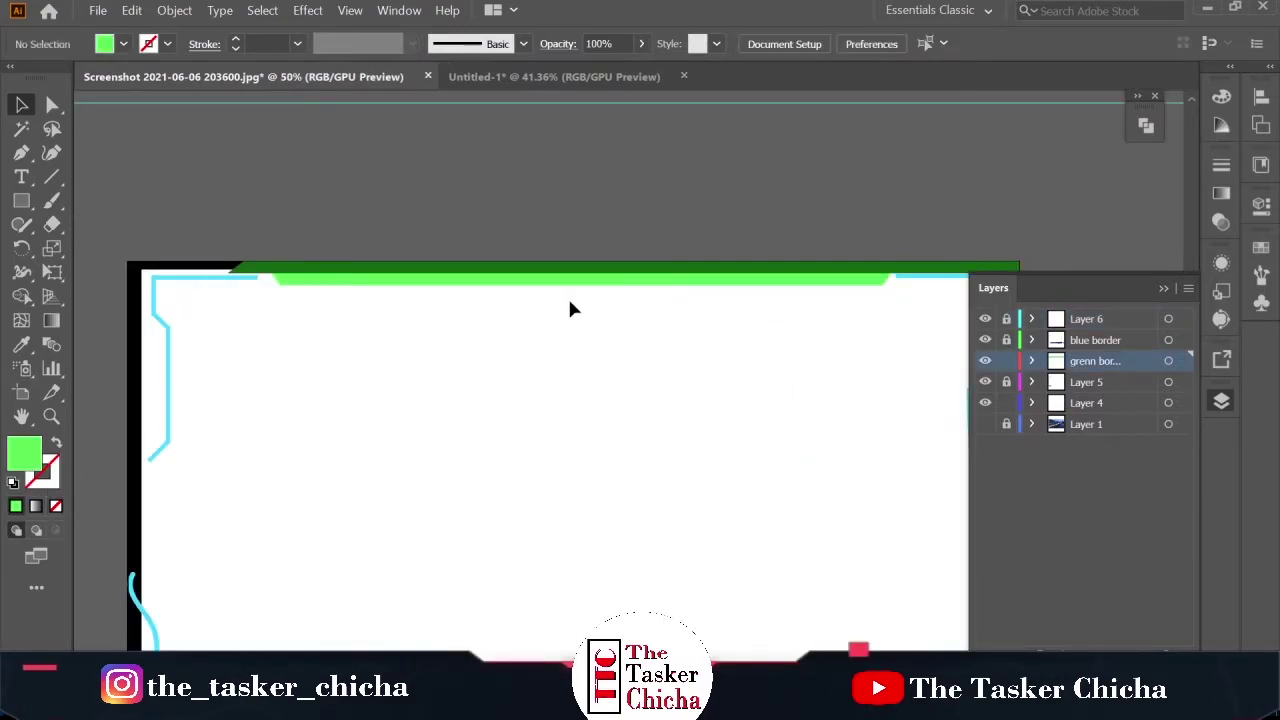
# Delete the two purple and two blue colour sample squares outside the artboard
pyautogui.scroll(-1, 674, 392)
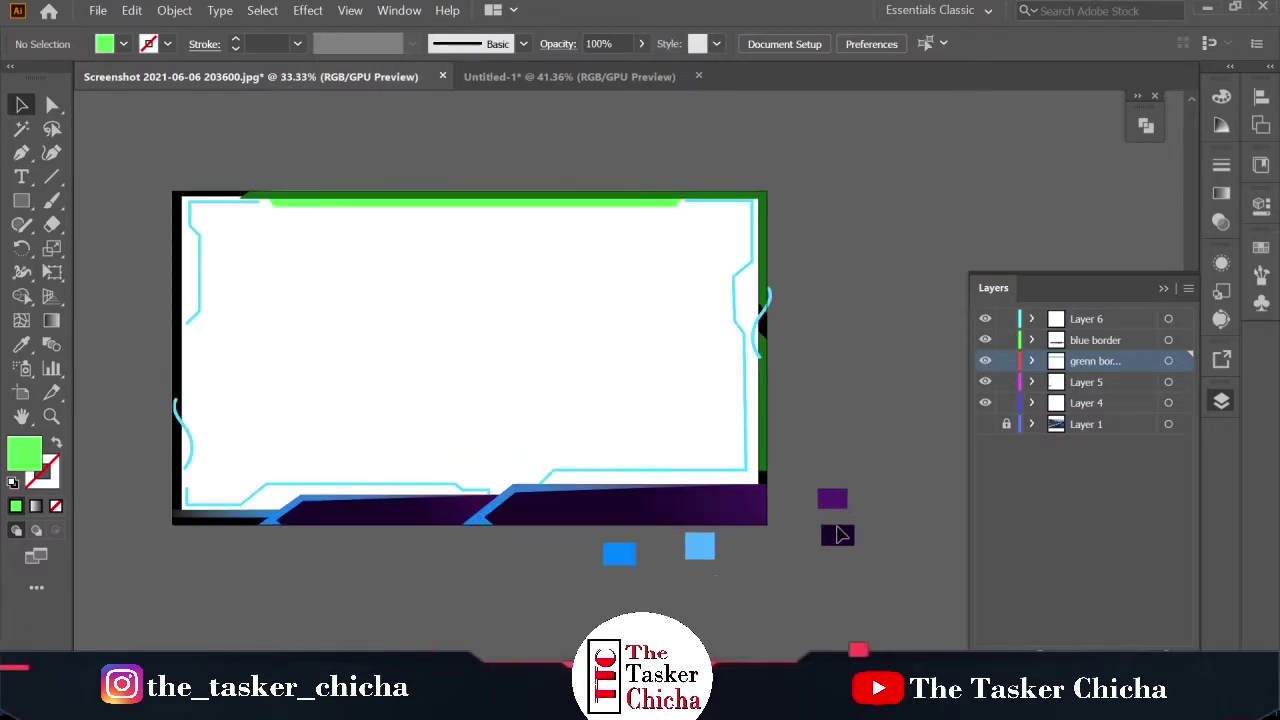
pyautogui.moveTo(813, 459); pyautogui.dragTo(862, 556)
pyautogui.press('Delete')
pyautogui.moveTo(498, 619); pyautogui.dragTo(733, 538)
pyautogui.press('Delete')
pyautogui.hscroll(-1, 671, 591)
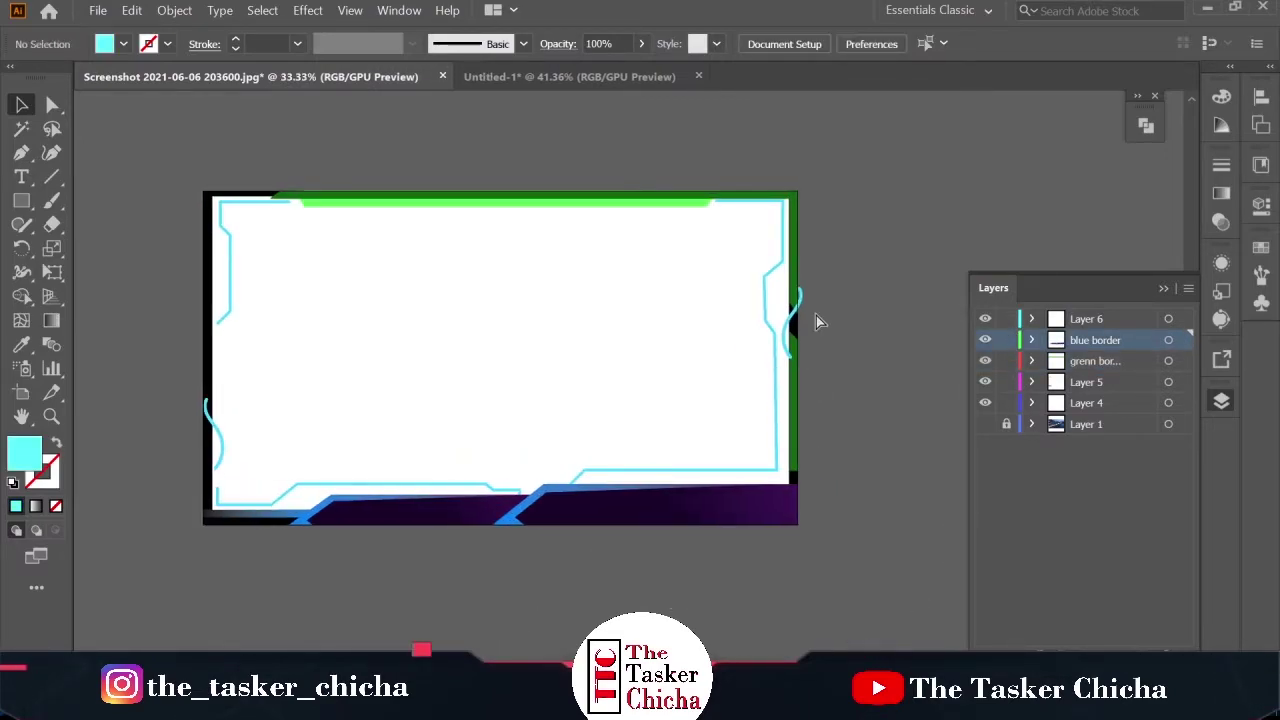
# Remove the part of the right-edge curve that sticks out past the border with the Shape Builder tool
pyautogui.hotkey('ctrl', 'a')
pyautogui.scroll(6, 816, 315)
pyautogui.hotkey('shift', 'm')
pyautogui.keyDown('alt'); pyautogui.click(675, 206); pyautogui.keyUp('alt')
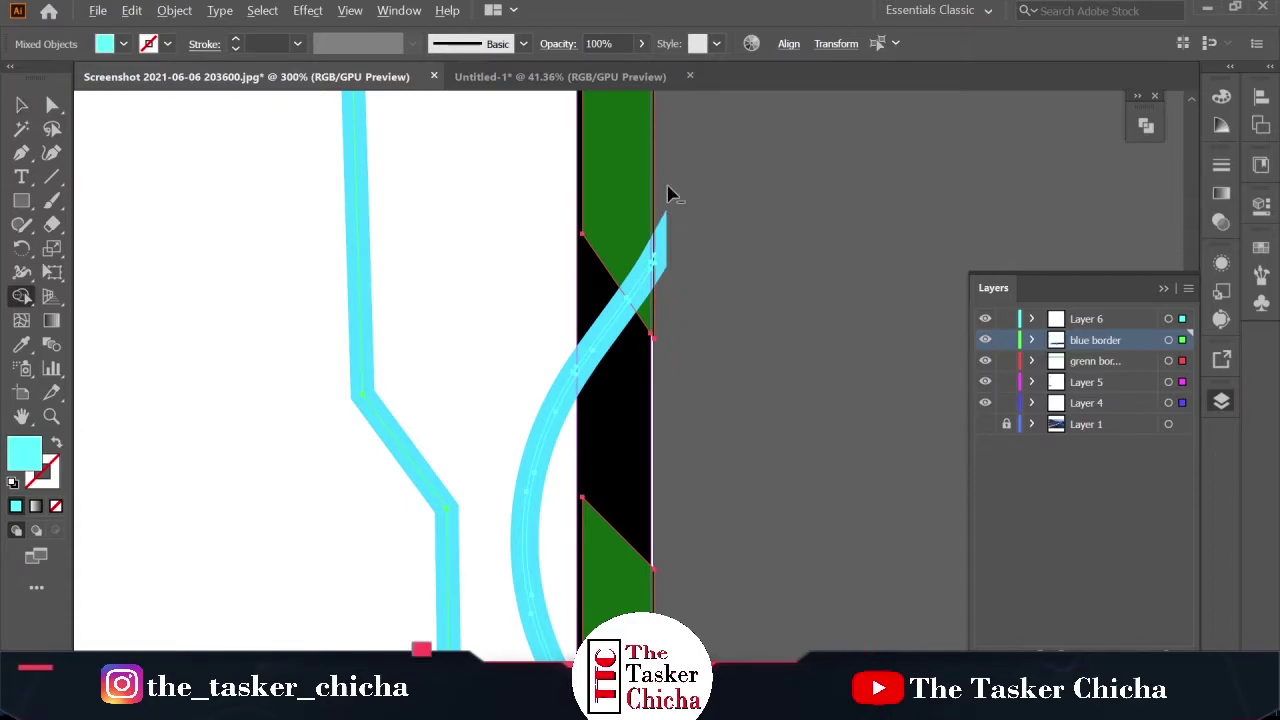
pyautogui.scroll(-8, 683, 355)
pyautogui.press('v')
pyautogui.click(689, 362)
pyautogui.hotkey('ctrl', '+')
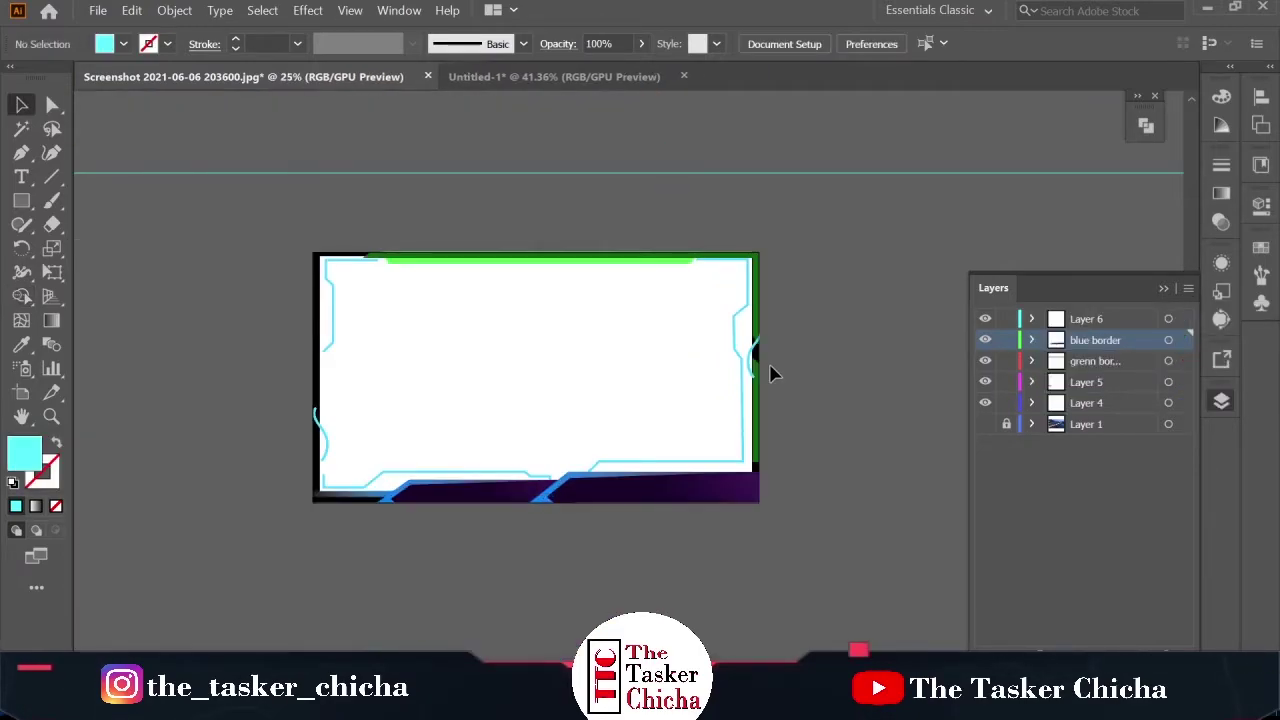
pyautogui.click(985, 384)
pyautogui.click(985, 384)
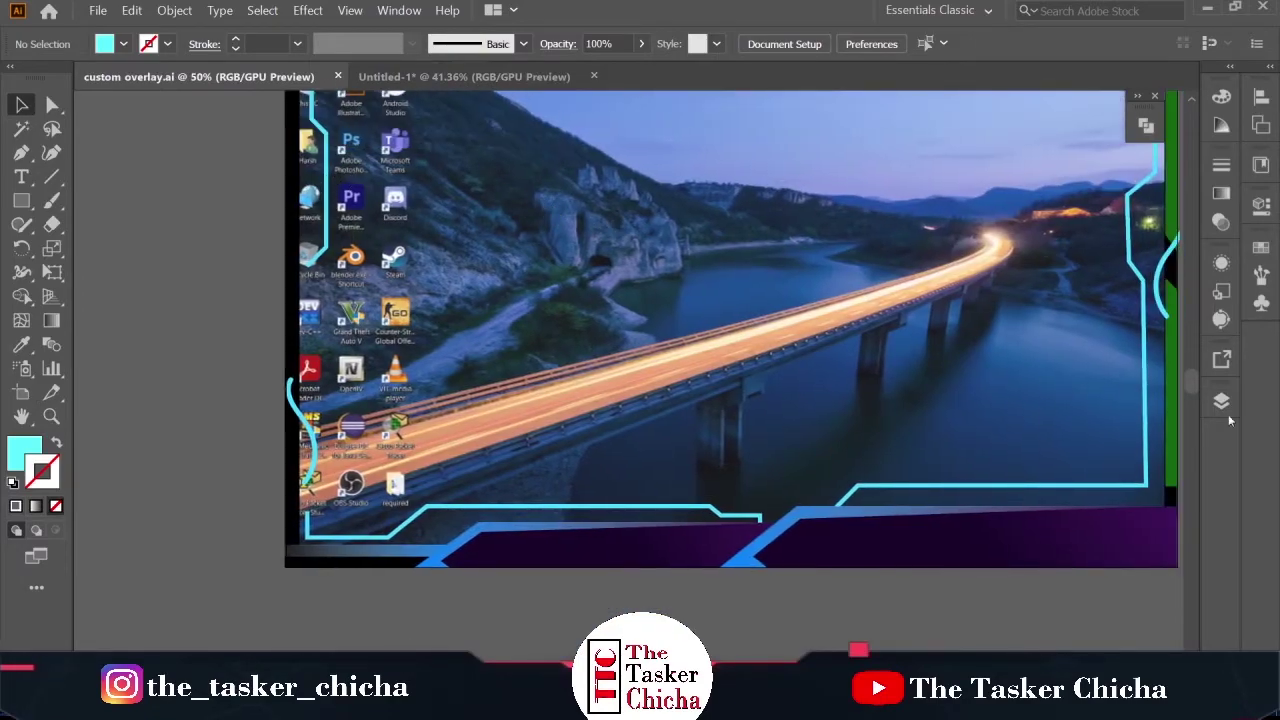
# Add a new layer above Layer 6 and paste the white Instagram logo into it
pyautogui.click(1224, 405)
pyautogui.hotkey('ctrl', 'l')
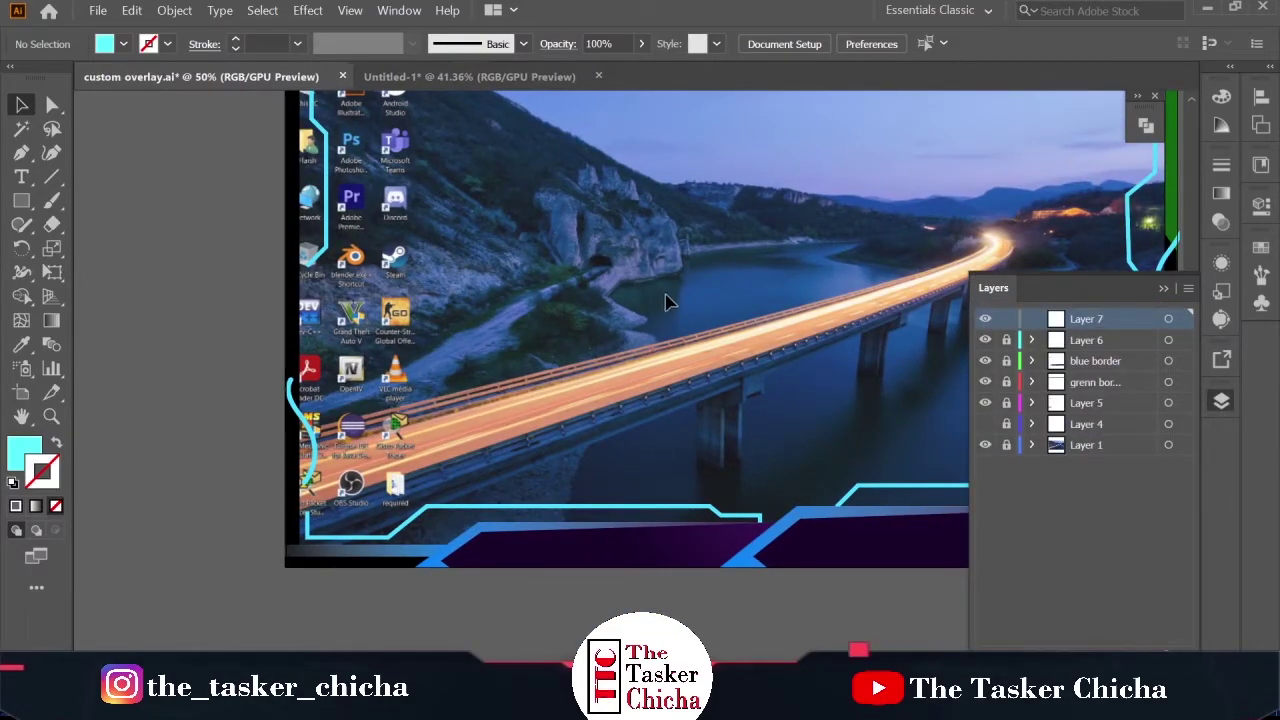
pyautogui.hotkey('ctrl', 'v')
# Try to shrink the pasted Instagram logo onto the overlay's lower-left banner
pyautogui.moveTo(628, 450); pyautogui.dragTo(487, 520)
pyautogui.click(531, 561)
pyautogui.scroll(5, 460, 555)
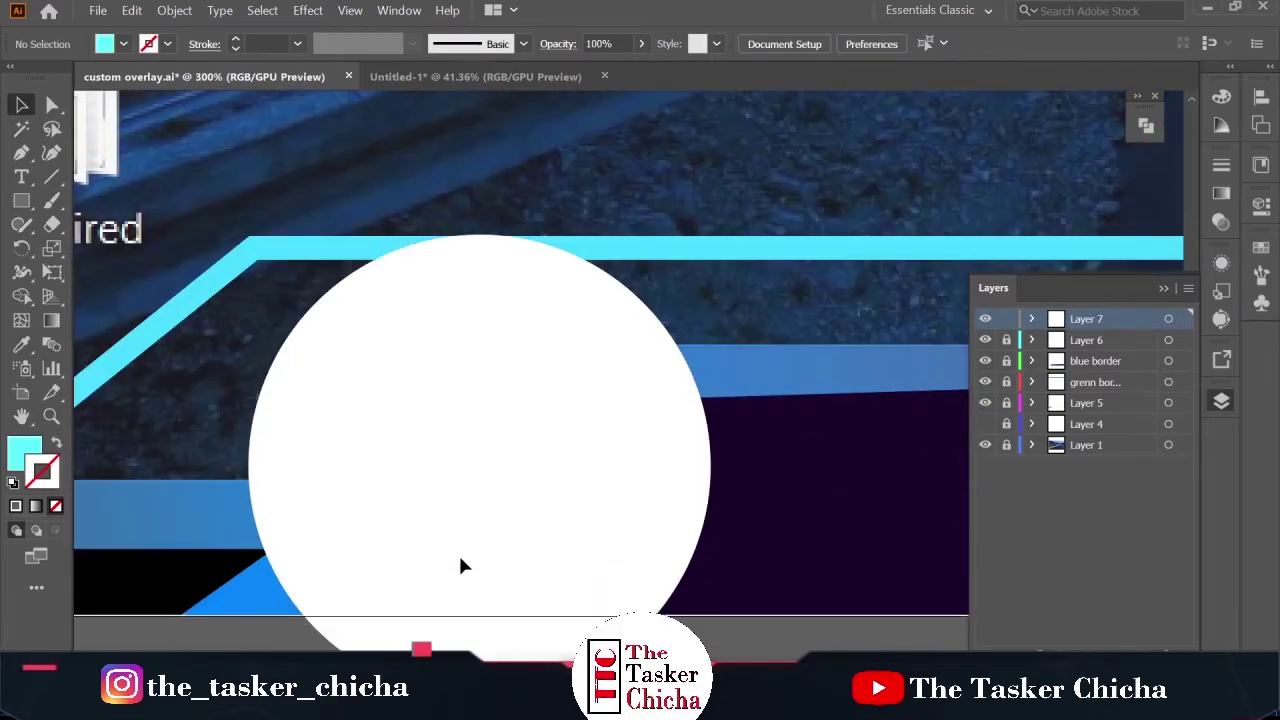
pyautogui.scroll(-6, 460, 555)
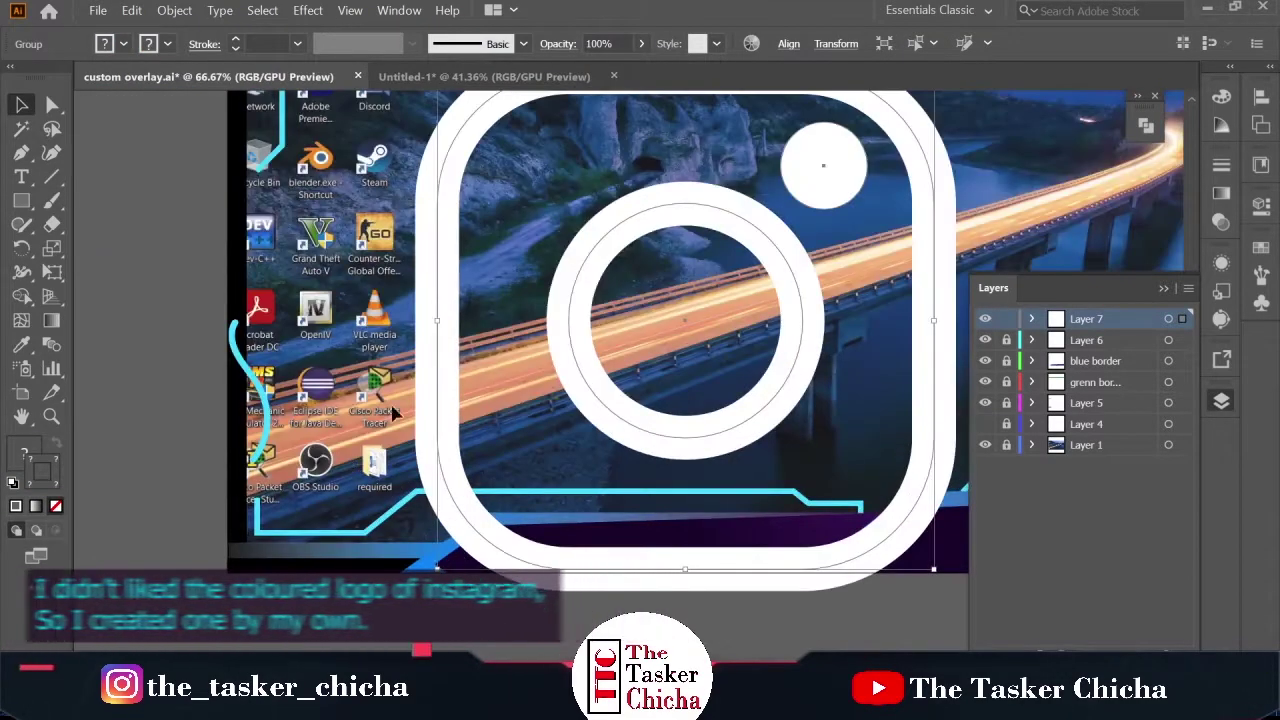
# Ungroup the pasted Instagram logo and set its outer rounded square's stroke weight to 10 pt
pyautogui.click(394, 400)
pyautogui.rightClick(442, 288)
pyautogui.click(514, 418)
pyautogui.click(394, 370)
pyautogui.click(434, 262)
pyautogui.click(276, 43)
pyautogui.write('10')
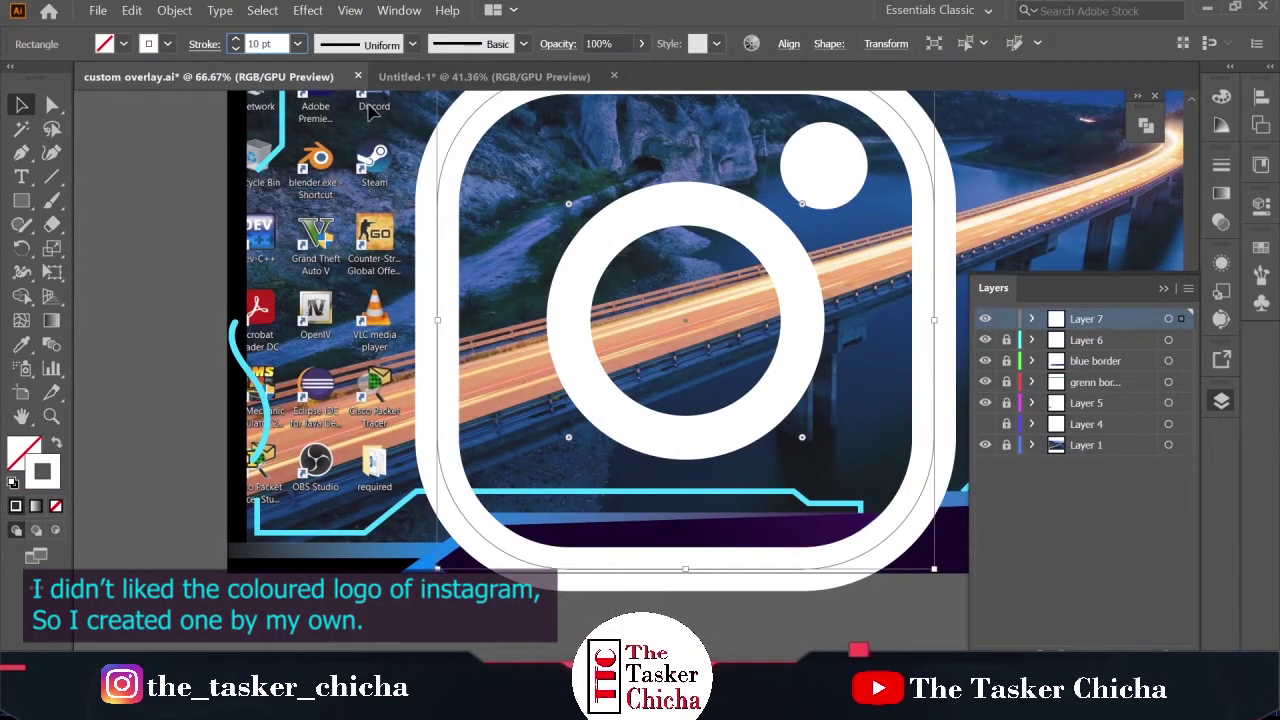
pyautogui.press('Return')
# Set the stroke weight of the logo's inner ring to 10 pt, then select all the logo parts
pyautogui.click(572, 262)
pyautogui.click(604, 238)
pyautogui.click(262, 43)
pyautogui.write('10')
pyautogui.press('Return')
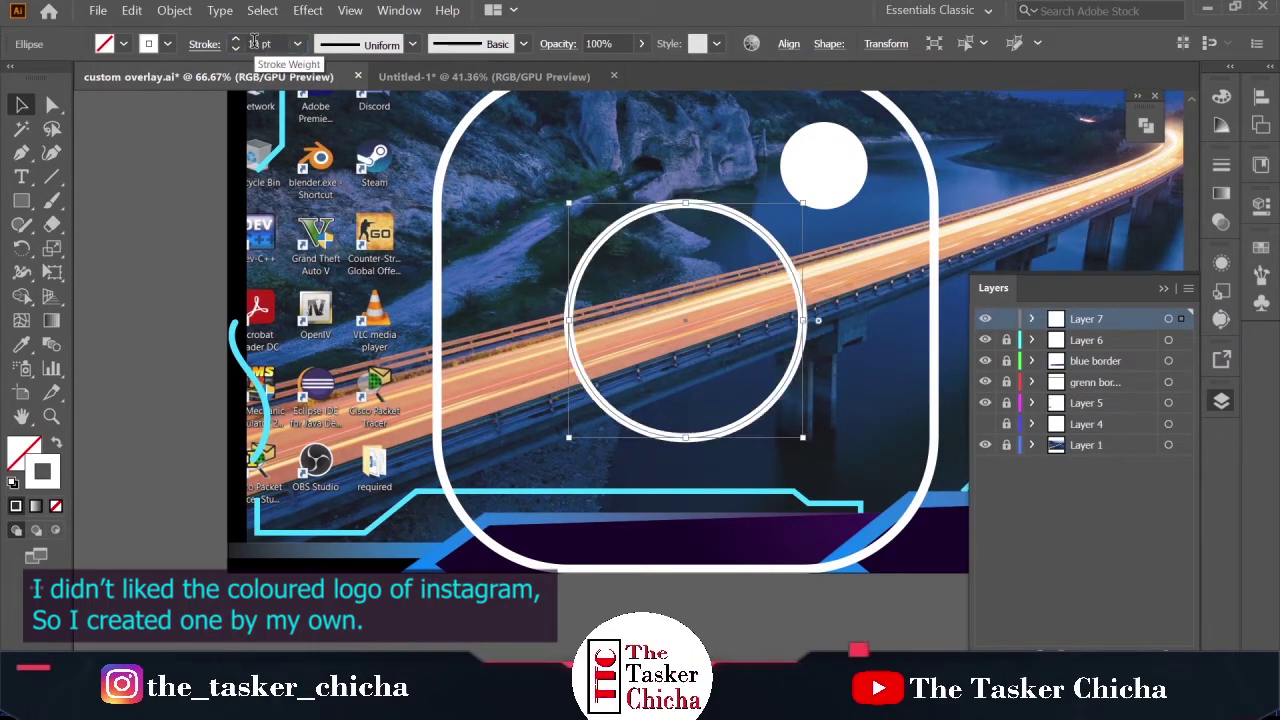
pyautogui.click(987, 212)
pyautogui.hotkey('ctrl', 'a')
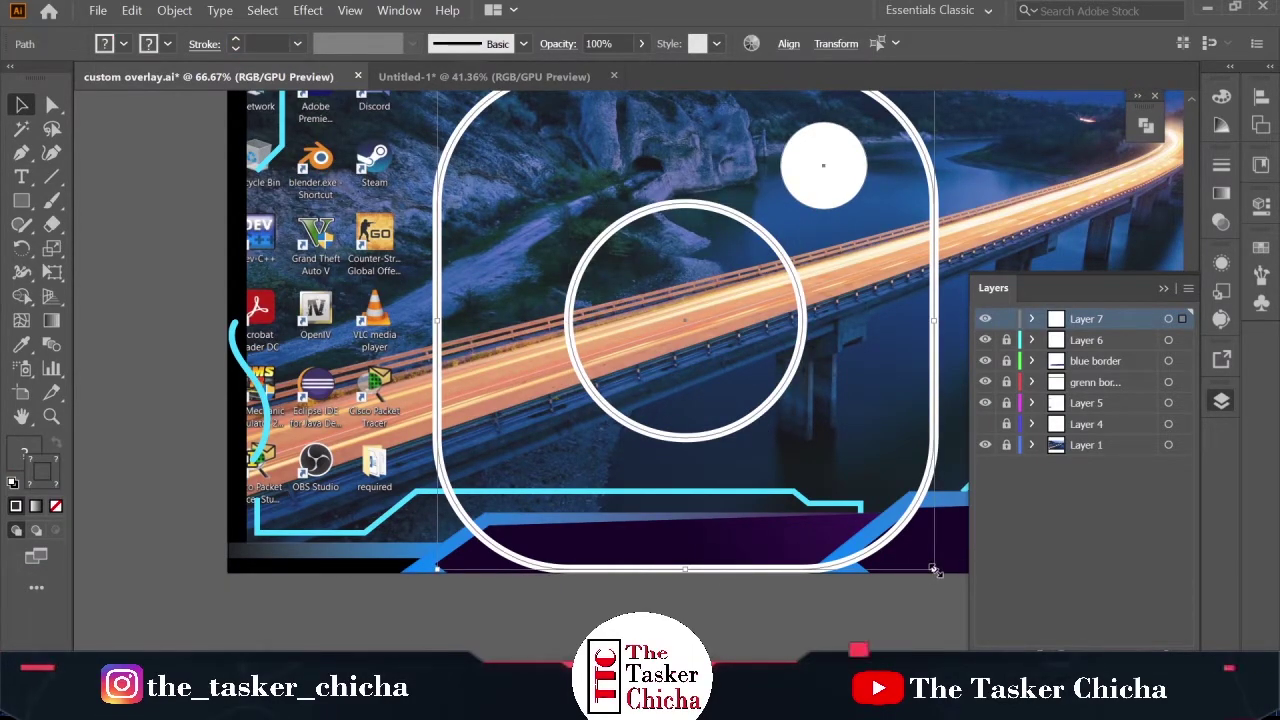
# Switch to the Untitled-1 document and hide the grey background rectangle behind the Instagram logo
pyautogui.click(524, 78)
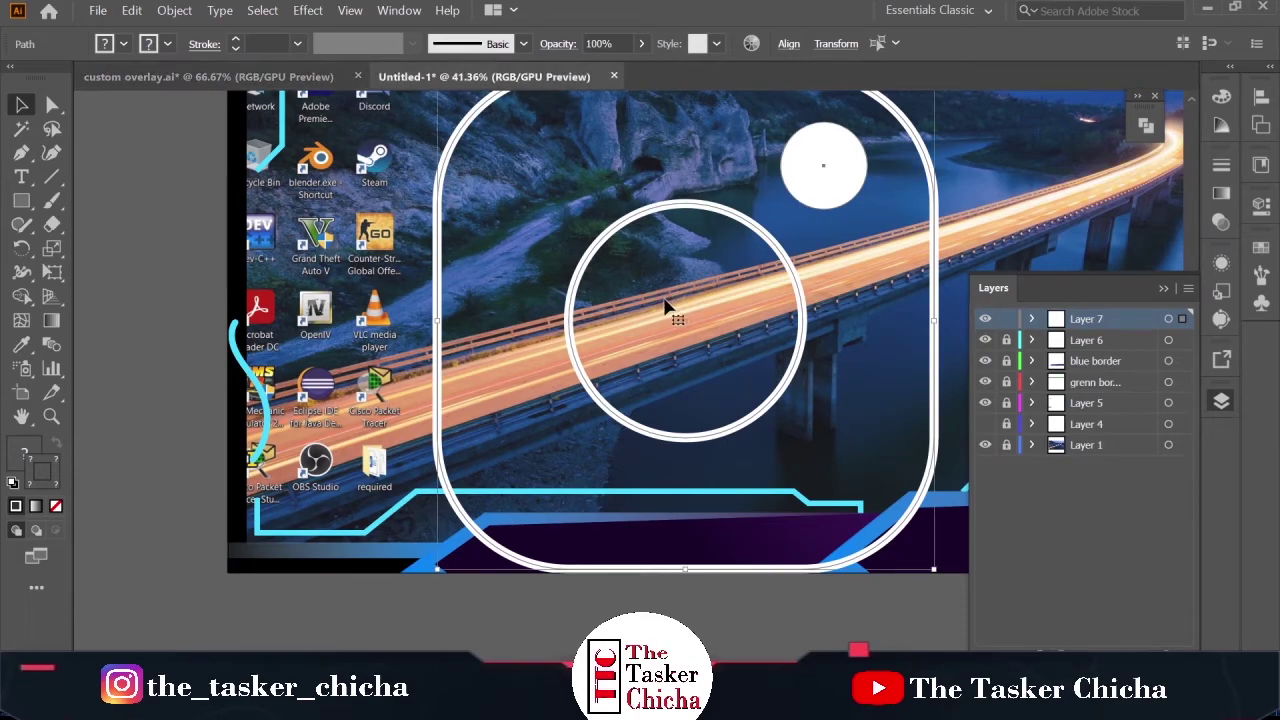
pyautogui.click(917, 366)
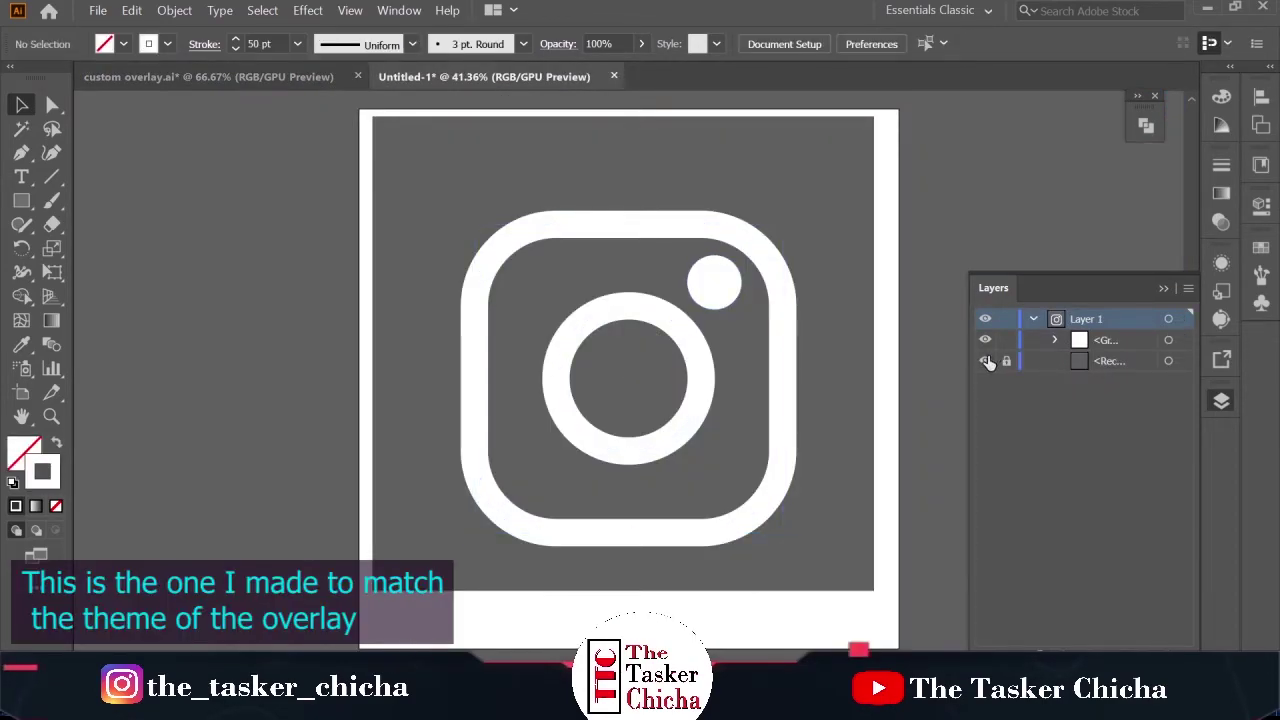
pyautogui.click(985, 361)
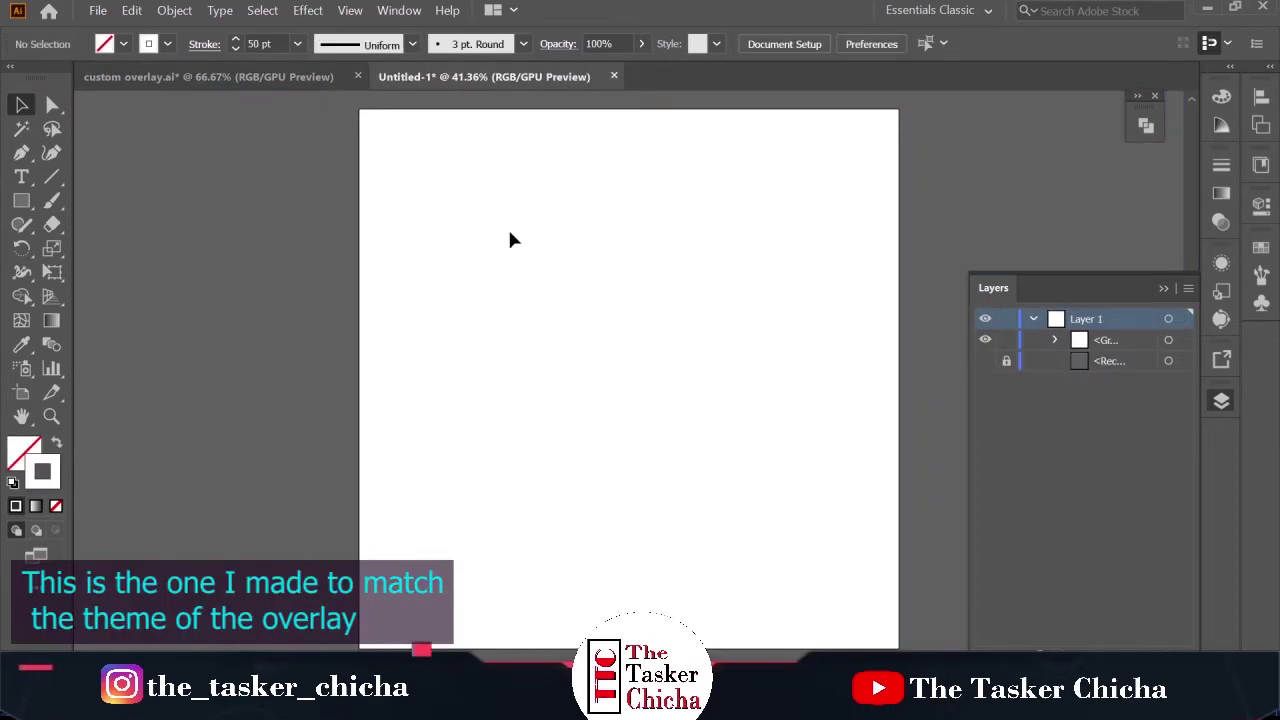
# Export the Instagram logo as a PNG named "insta ong" at High (300 ppi) with a transparent background
pyautogui.click(100, 10)
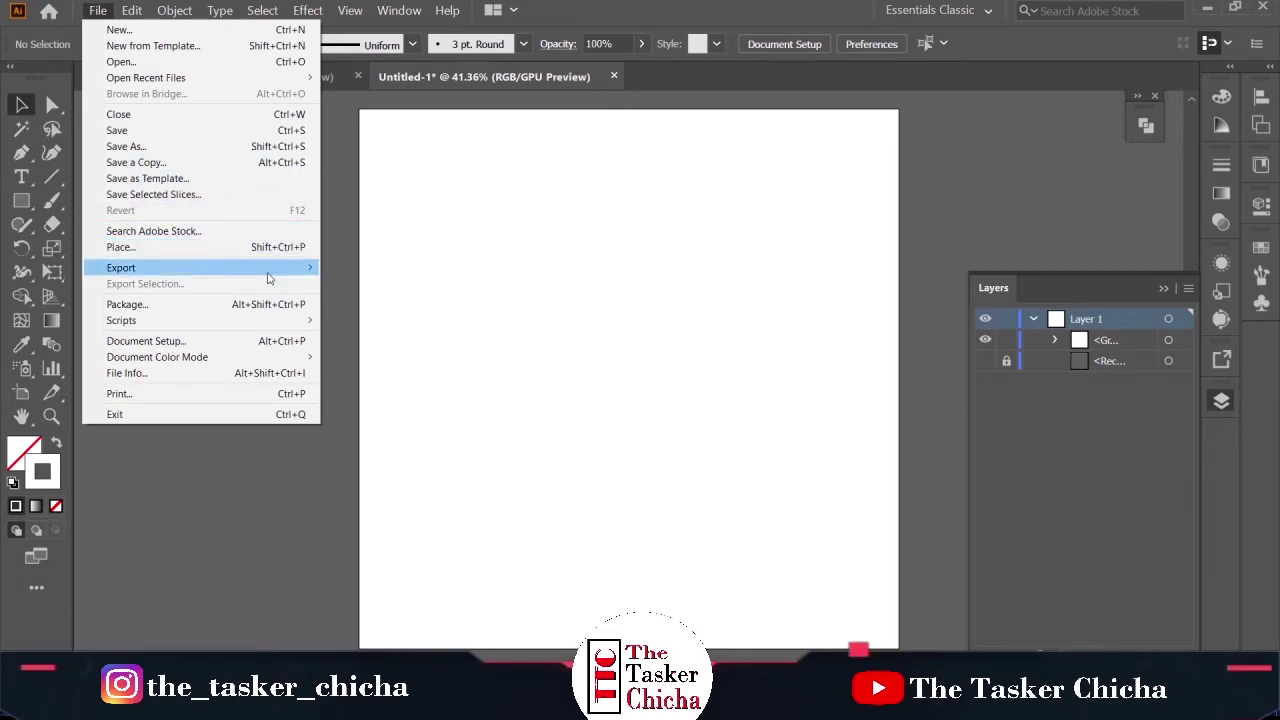
pyautogui.moveTo(300, 280)
pyautogui.click(340, 283)
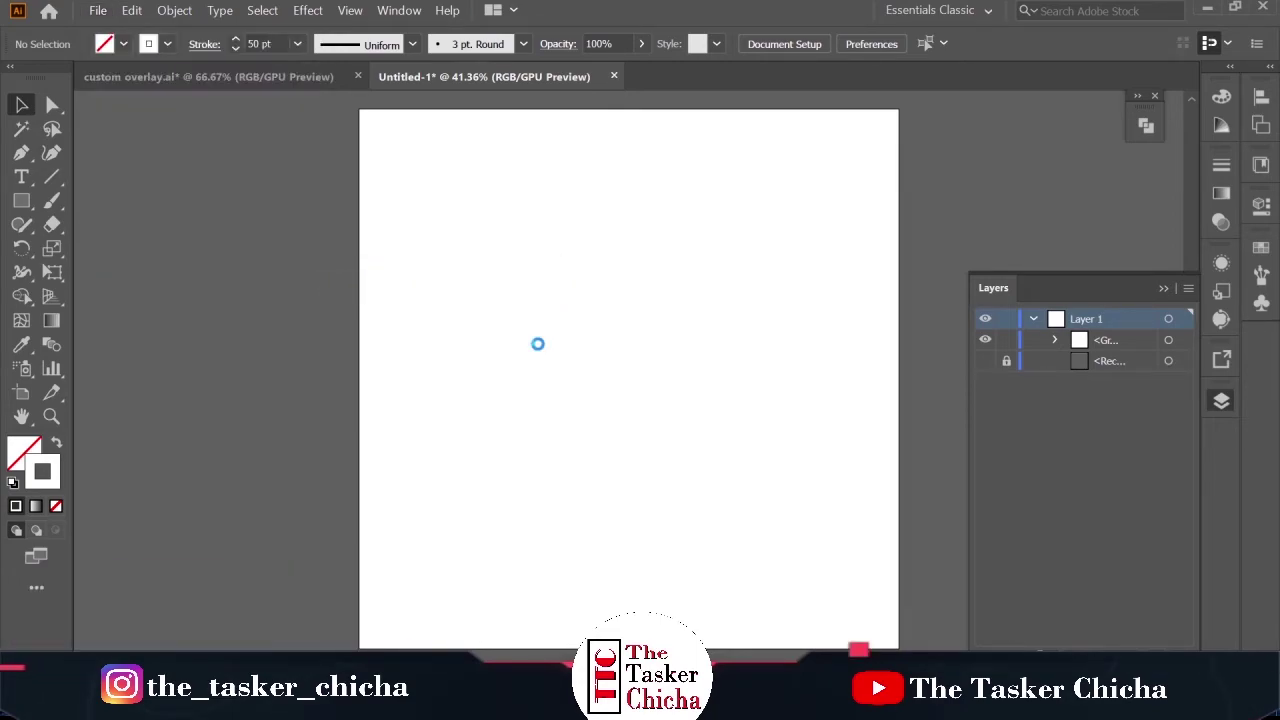
pyautogui.write('in')
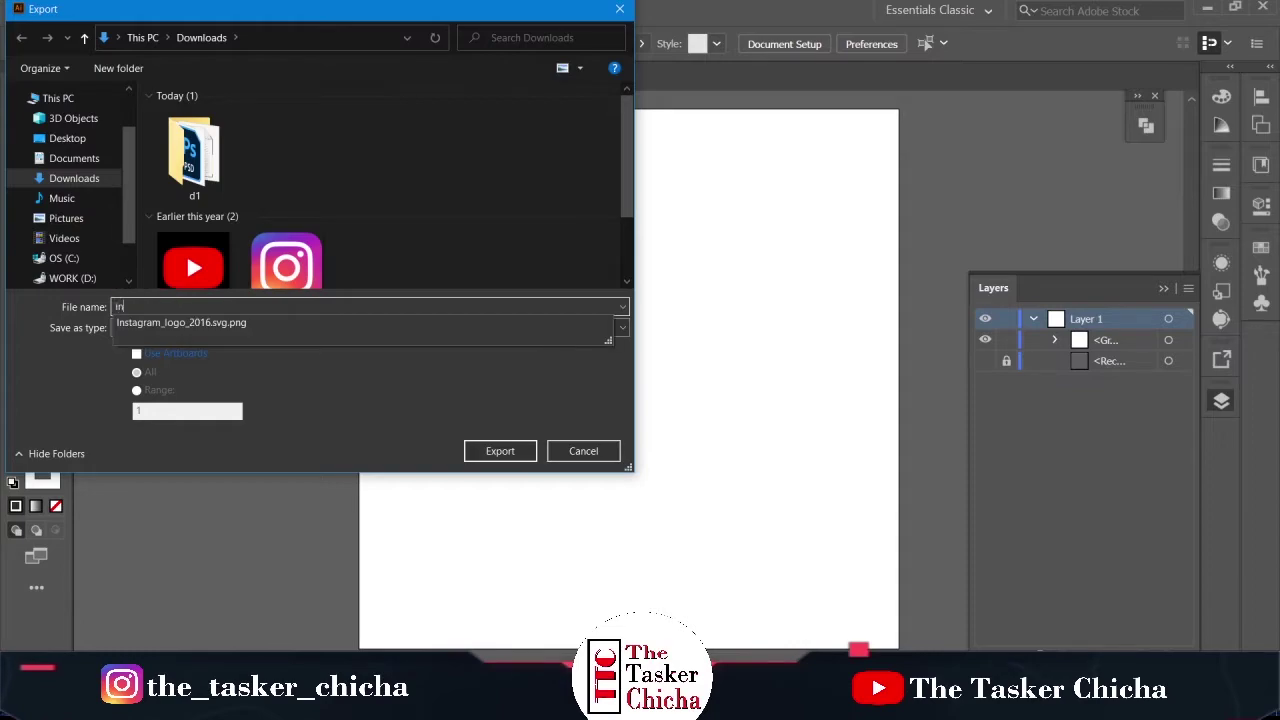
pyautogui.write('sta ong')
pyautogui.press('Return')
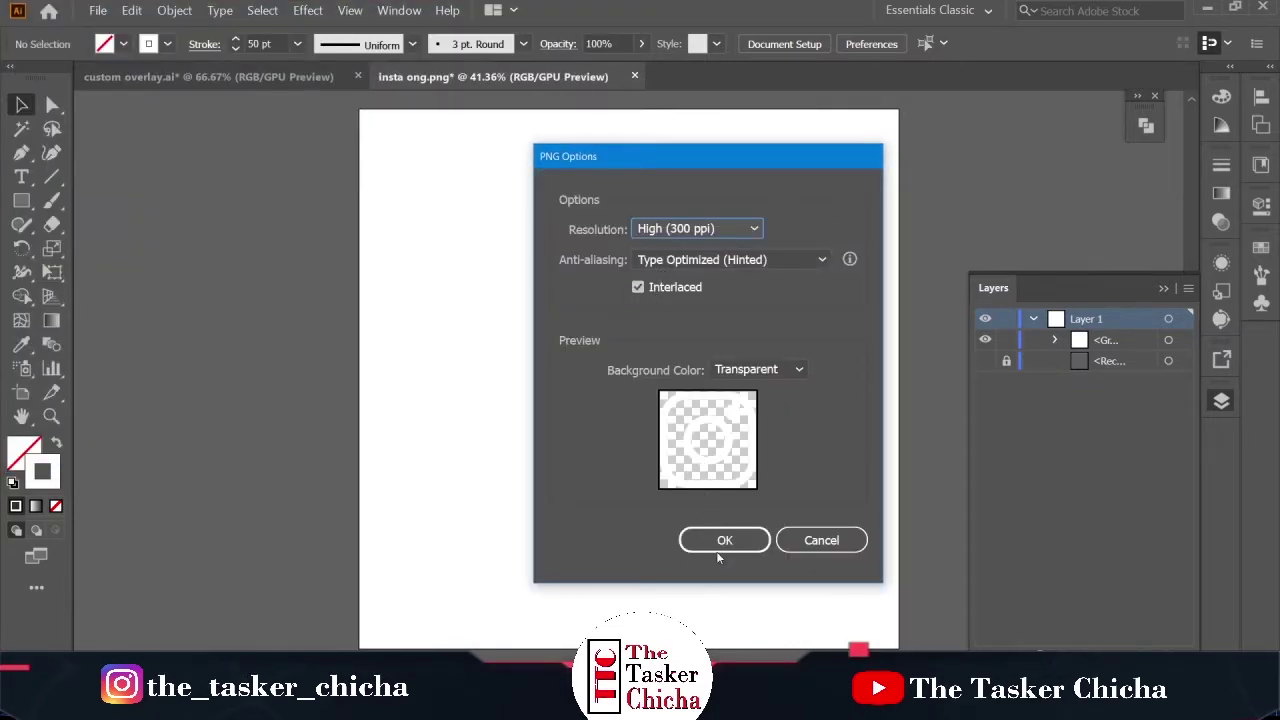
pyautogui.click(722, 541)
# Replace the oversized Instagram outline logo in the custom overlay document with the placed image insta ong.png
pyautogui.click(264, 75)
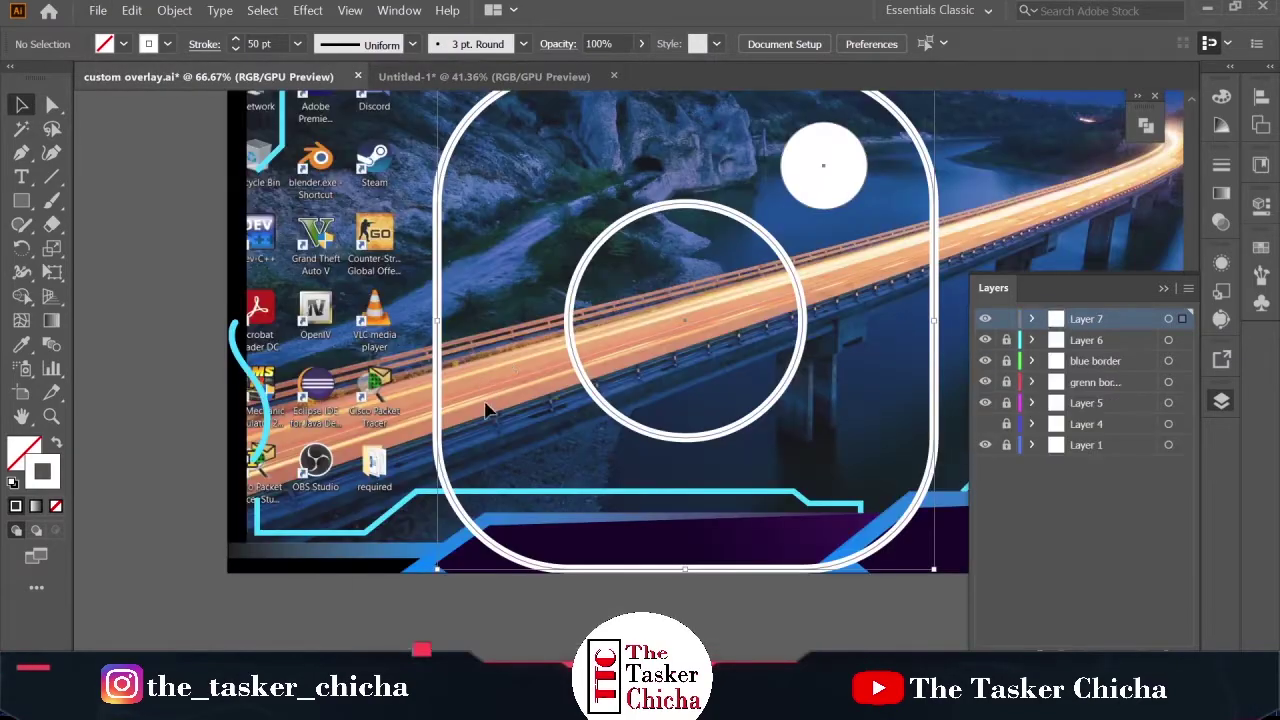
pyautogui.press('Delete')
pyautogui.hotkey('ctrl', 'shift', 'p')
pyautogui.doubleClick(208, 178)
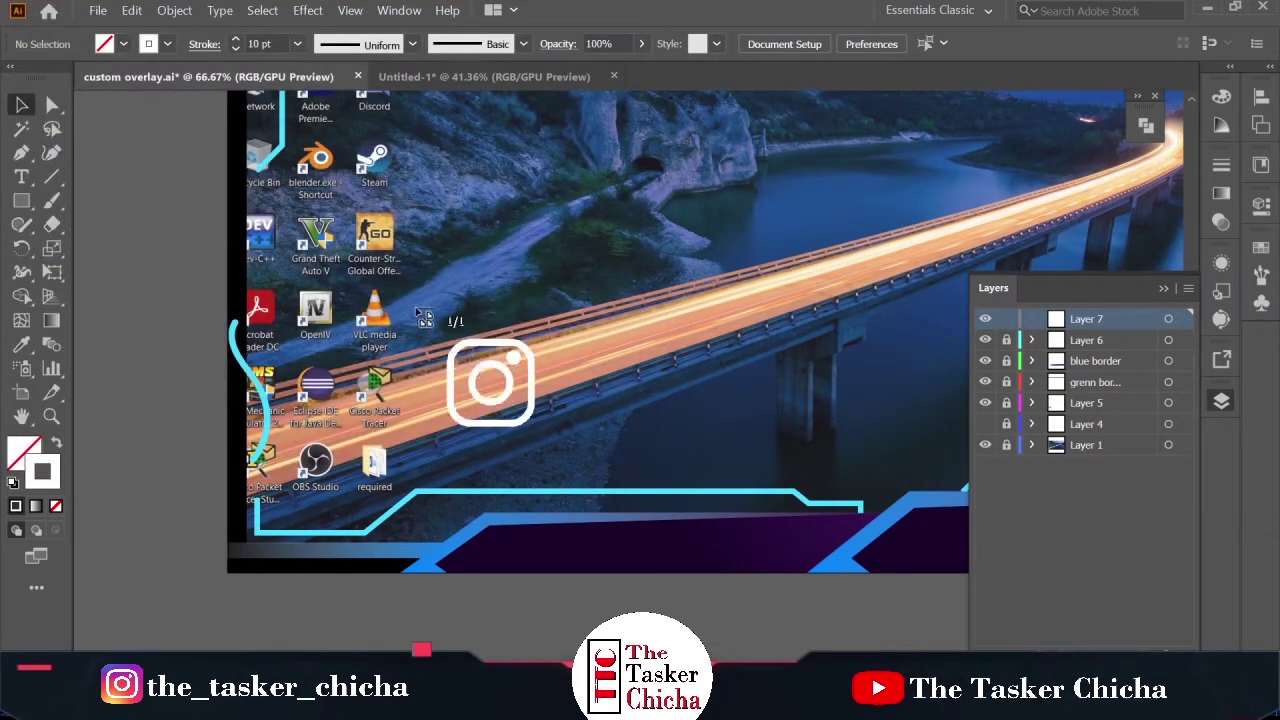
pyautogui.click(457, 416)
# Move the placed Instagram logo onto the lower-left purple banner and size it to fit within the banner's height
pyautogui.scroll(-3, 722, 421)
pyautogui.moveTo(829, 423); pyautogui.dragTo(661, 590)
pyautogui.scroll(2, 664, 589)
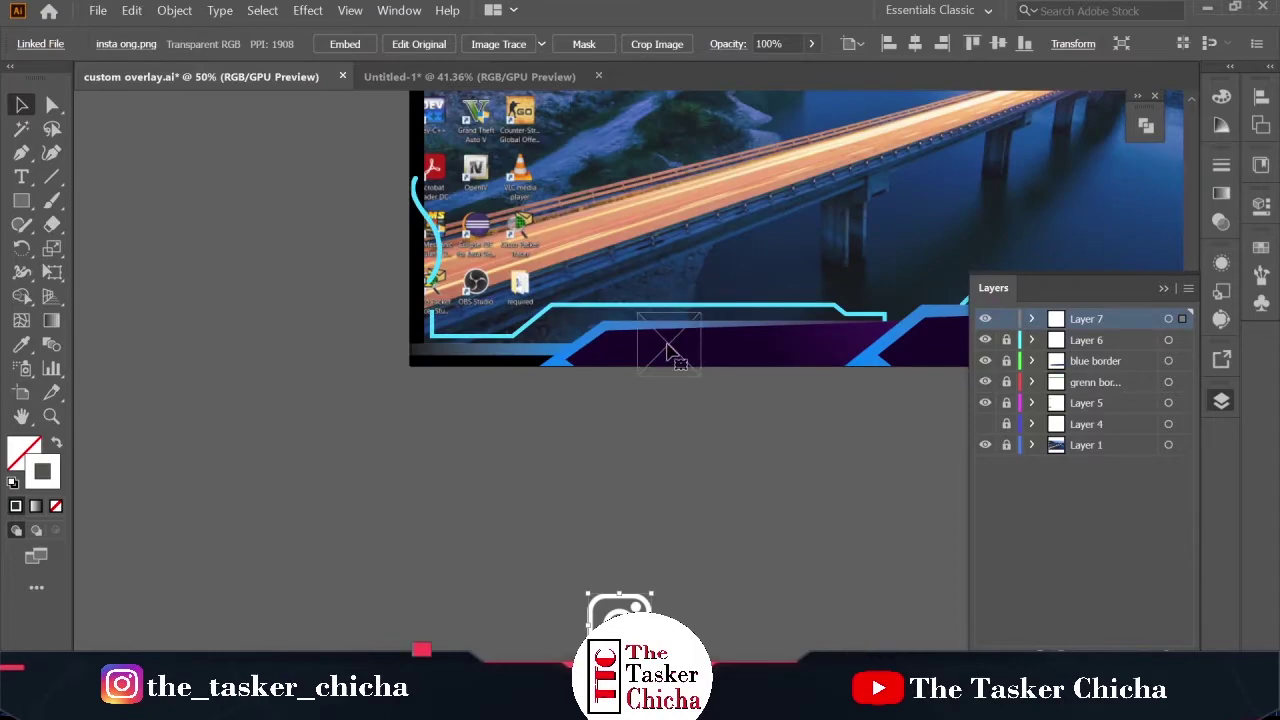
pyautogui.moveTo(667, 343); pyautogui.dragTo(667, 344)
pyautogui.scroll(3, 667, 344)
pyautogui.moveTo(770, 248); pyautogui.dragTo(674, 348)
pyautogui.moveTo(626, 396); pyautogui.dragTo(605, 359)
pyautogui.click(604, 527)
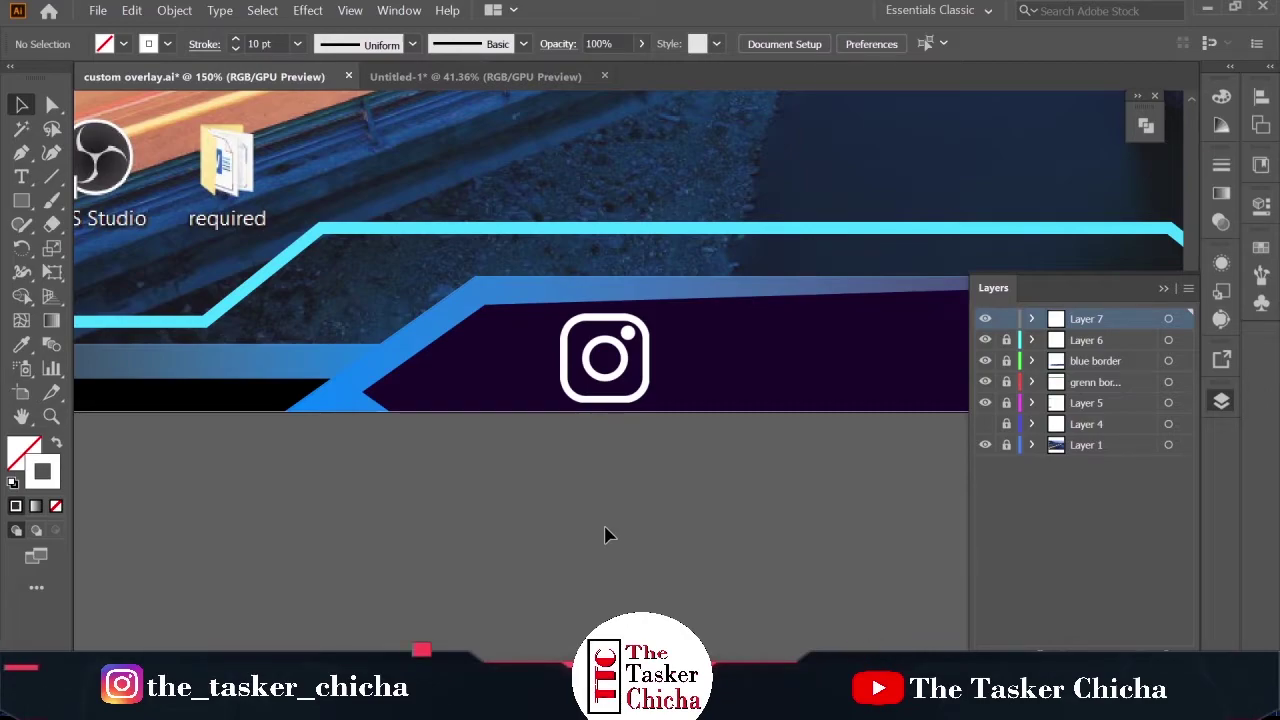
# Nudge the Instagram logo leftward to sit near the slanted start of its purple banner
pyautogui.hotkey('ctrl', '-')
pyautogui.click(310, 365)
pyautogui.press('Left')
pyautogui.press('Left')
pyautogui.press('Left')
pyautogui.press('Left')
pyautogui.press('Left')
pyautogui.press('Left')
pyautogui.press('Left')
pyautogui.press('Left')
pyautogui.press('Left')
pyautogui.press('Left')
pyautogui.press('Left')
pyautogui.press('Left')
pyautogui.press('Left')
pyautogui.press('Left')
pyautogui.press('Left')
pyautogui.press('Left')
pyautogui.press('Left')
pyautogui.press('Left')
pyautogui.press('Left')
pyautogui.press('Left')
pyautogui.press('Return')
pyautogui.click(741, 508)
pyautogui.click(208, 242)
# Add the text "the_tasker_chicha" in Myriad Pro 12 pt just below the Instagram banner
pyautogui.click(22, 177)
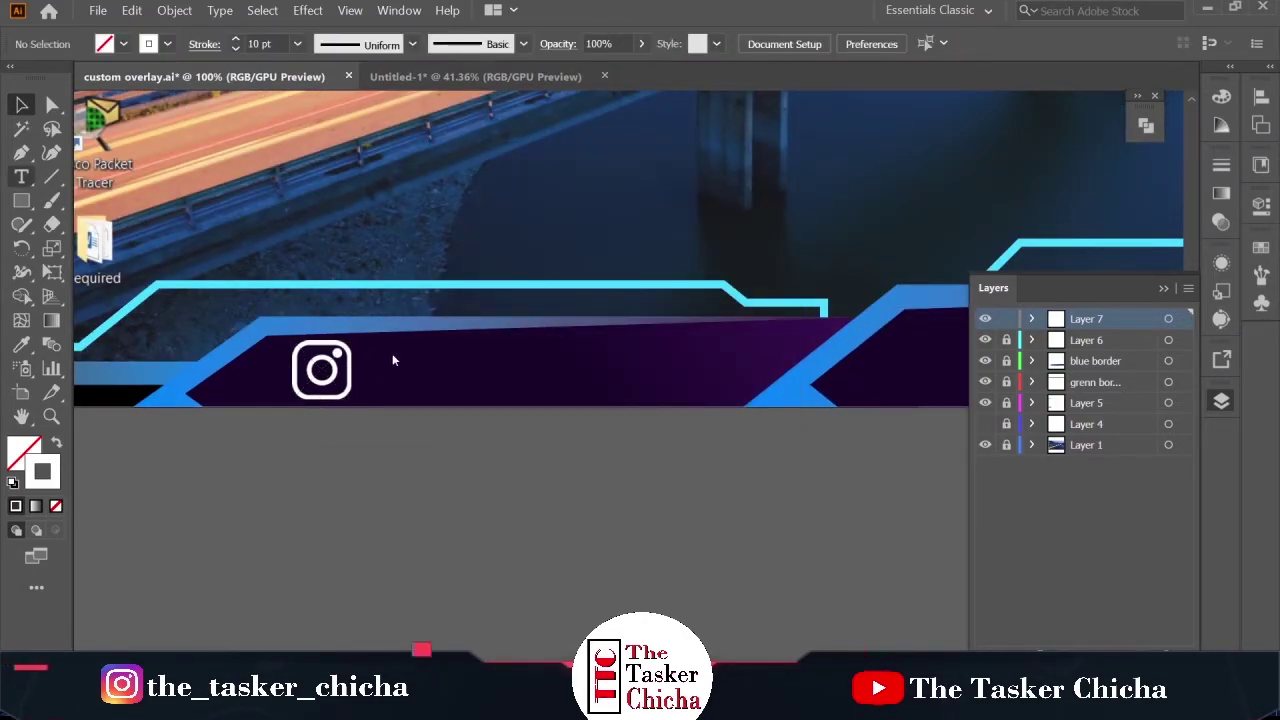
pyautogui.click(403, 386)
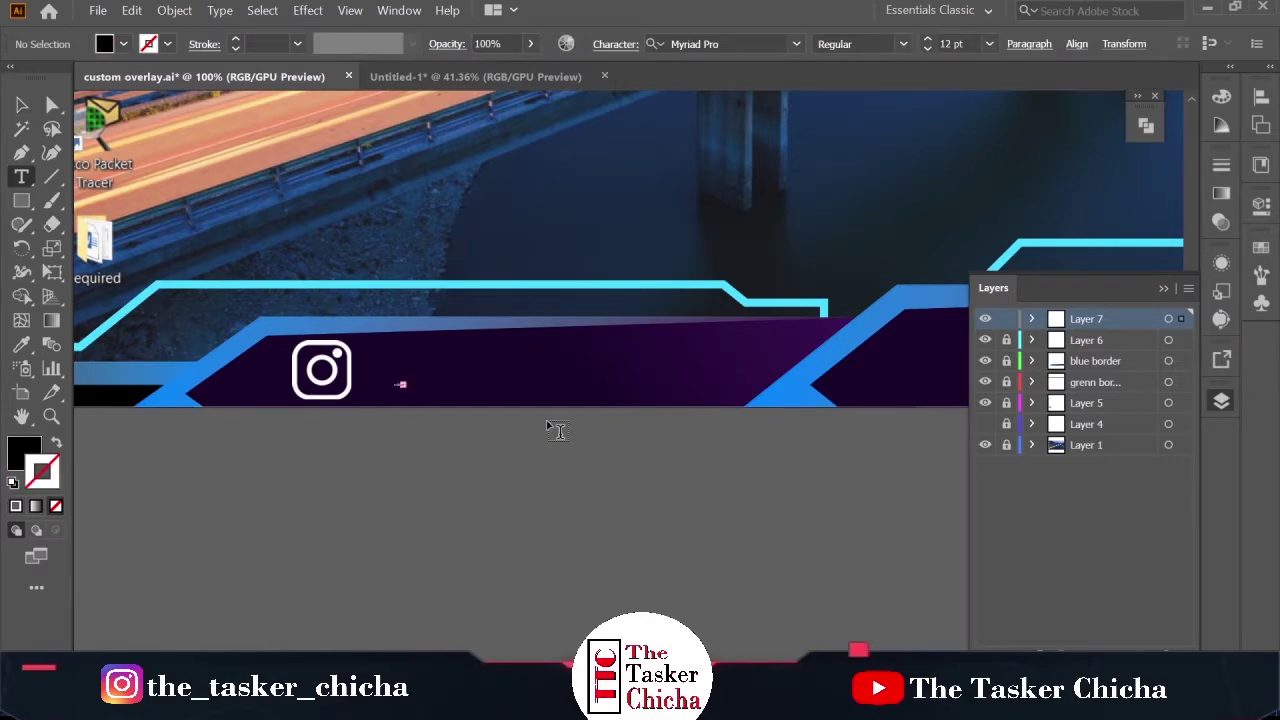
pyautogui.scroll(6, 355, 382)
pyautogui.scroll(-1, 357, 383)
pyautogui.click(24, 454)
pyautogui.click(582, 410)
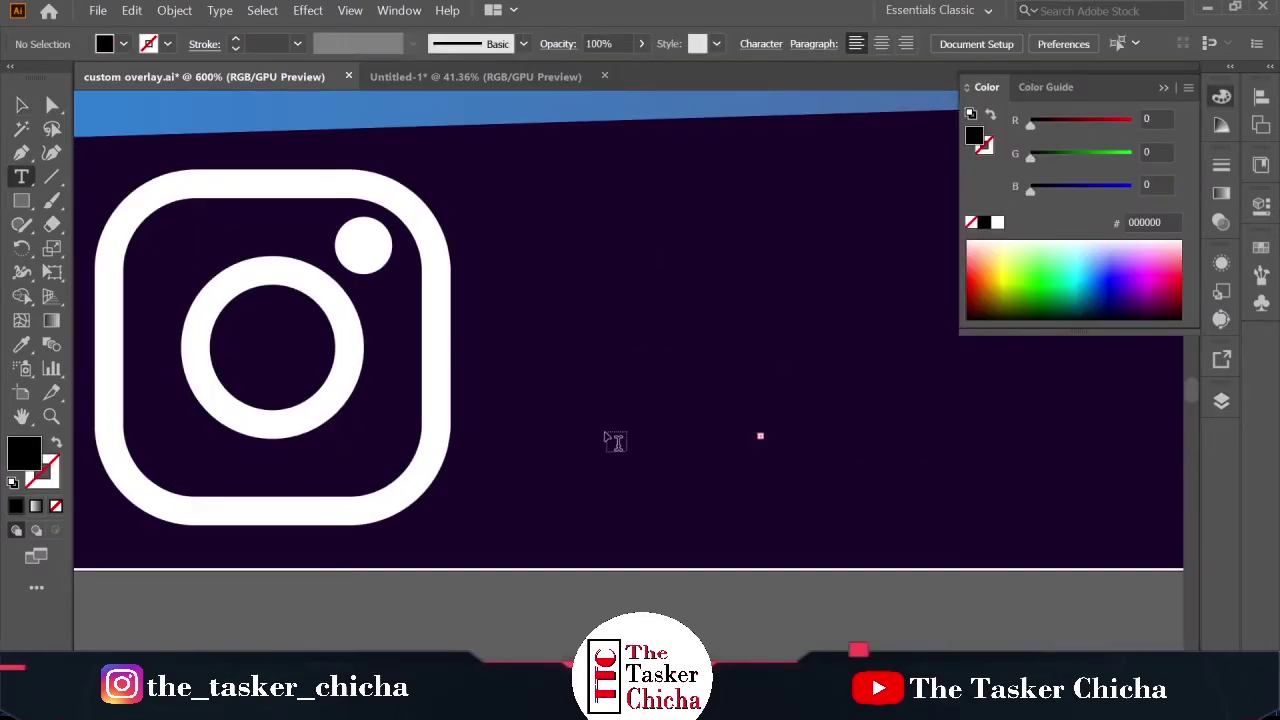
pyautogui.click(845, 616)
pyautogui.write('the_tasker_chichav')
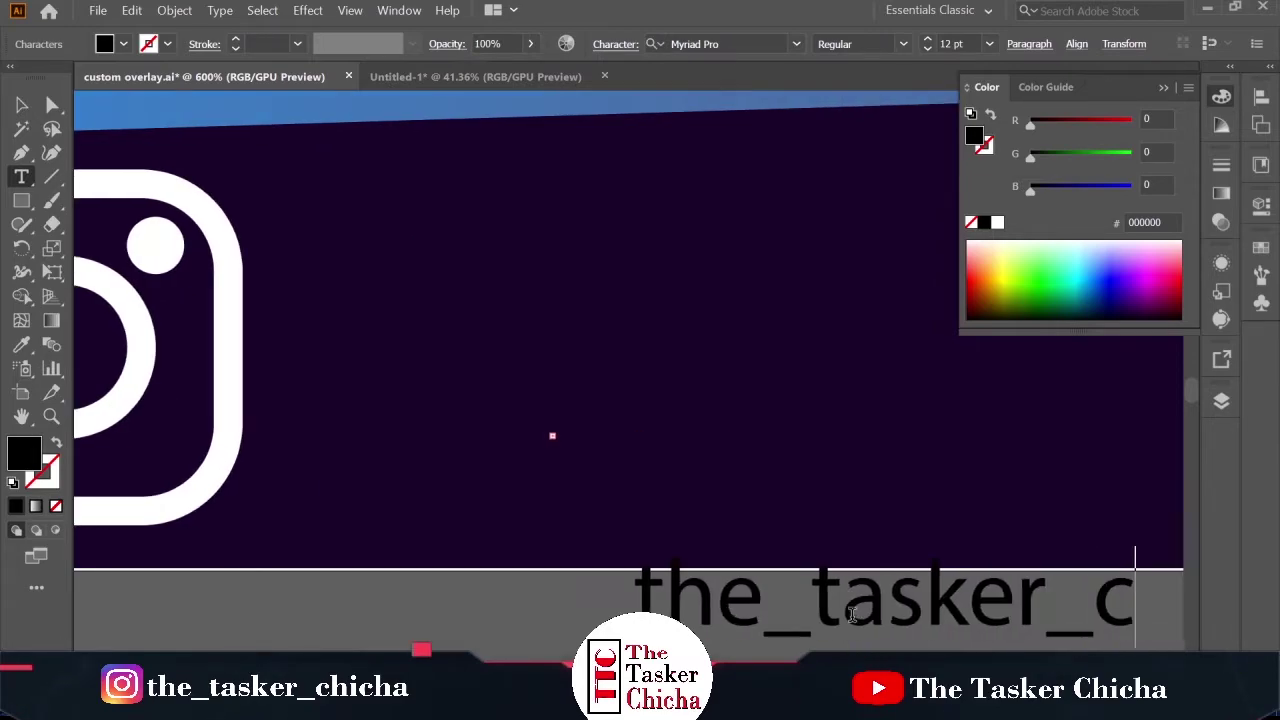
pyautogui.press('BackSpace')
pyautogui.press('Escape')
# Enlarge the "the_tasker_chicha" text to about 36 pt and place it beside the Instagram logo on the banner
pyautogui.click(369, 480)
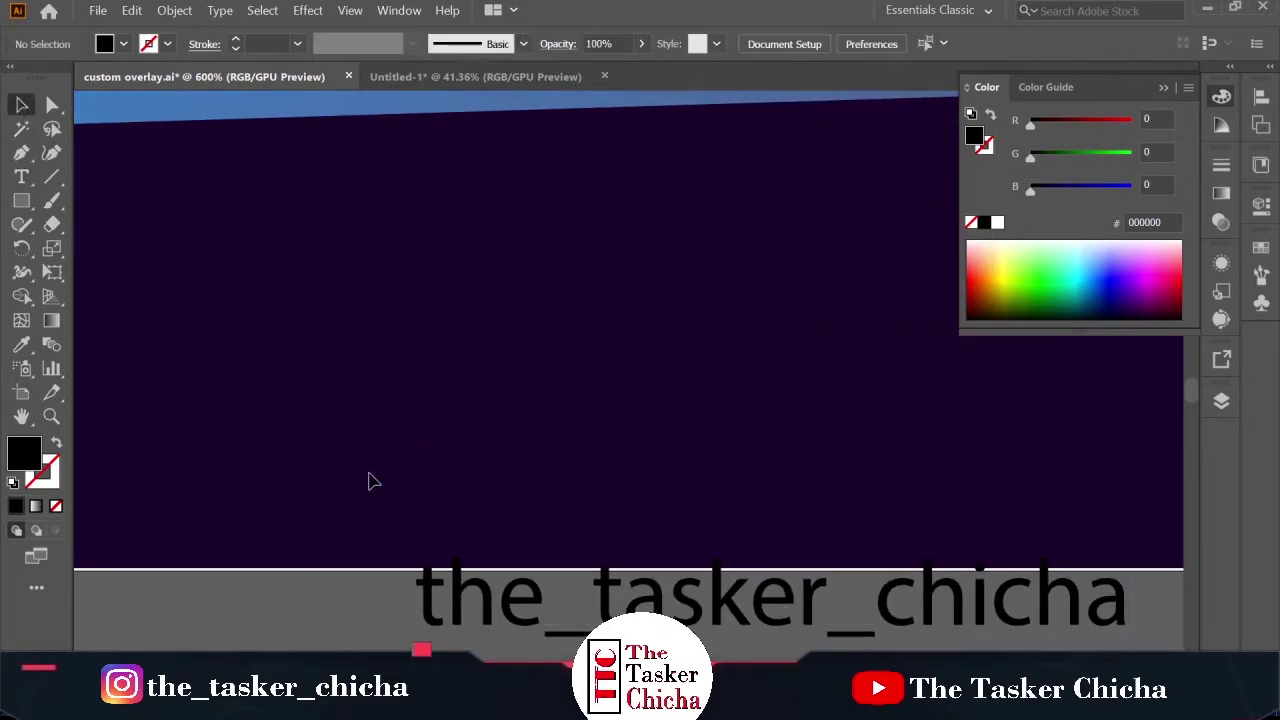
pyautogui.scroll(-4, 369, 478)
pyautogui.moveTo(372, 468); pyautogui.dragTo(357, 448)
pyautogui.moveTo(497, 456); pyautogui.dragTo(800, 474)
pyautogui.click(726, 526)
pyautogui.scroll(-2, 706, 555)
pyautogui.scroll(1, 705, 561)
pyautogui.click(606, 455)
pyautogui.click(741, 562)
# Change the font of the "the_tasker_chicha" text to Baskerville Old Face
pyautogui.doubleClick(597, 451)
pyautogui.click(715, 43)
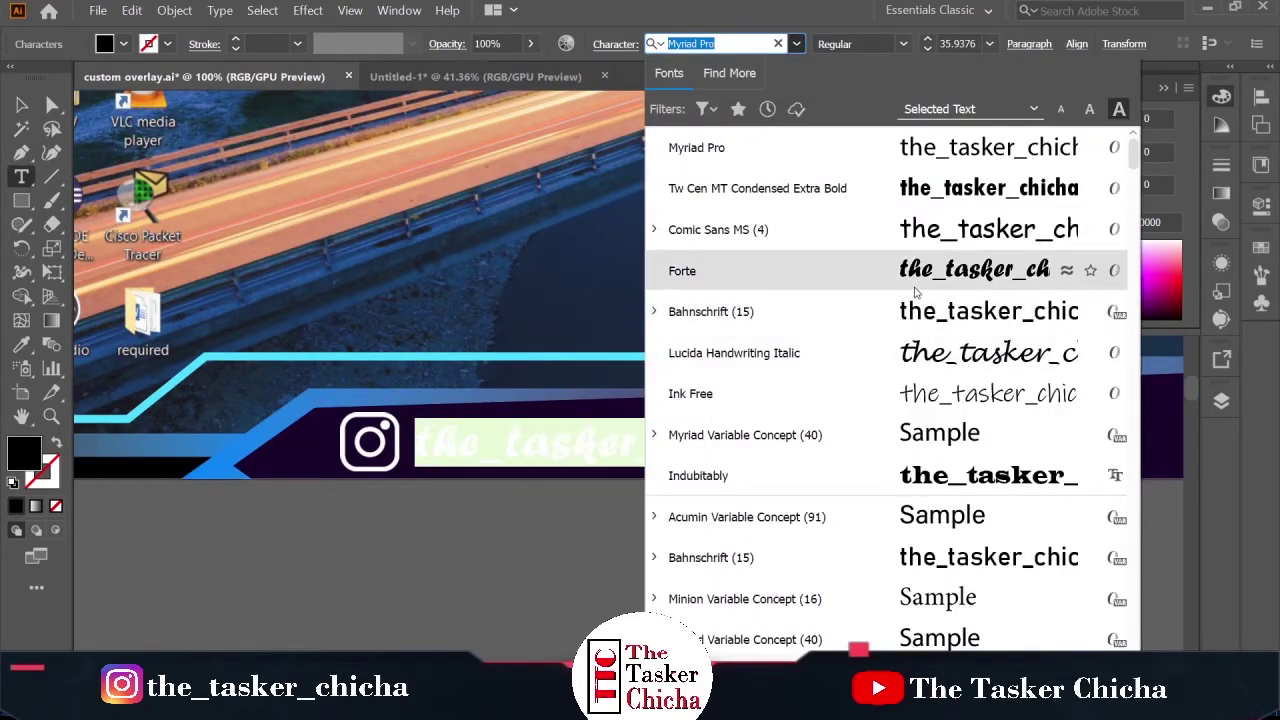
pyautogui.scroll(-5, 910, 205)
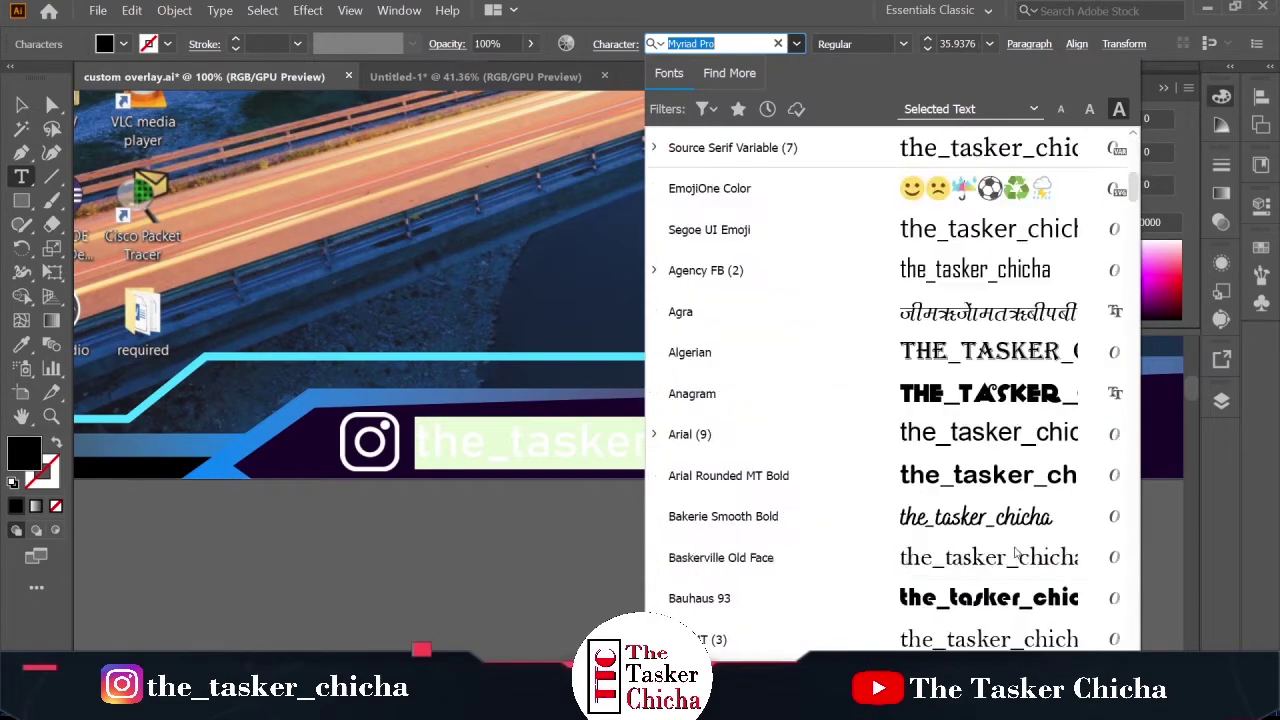
pyautogui.click(971, 549)
pyautogui.press('Escape')
pyautogui.click(703, 458)
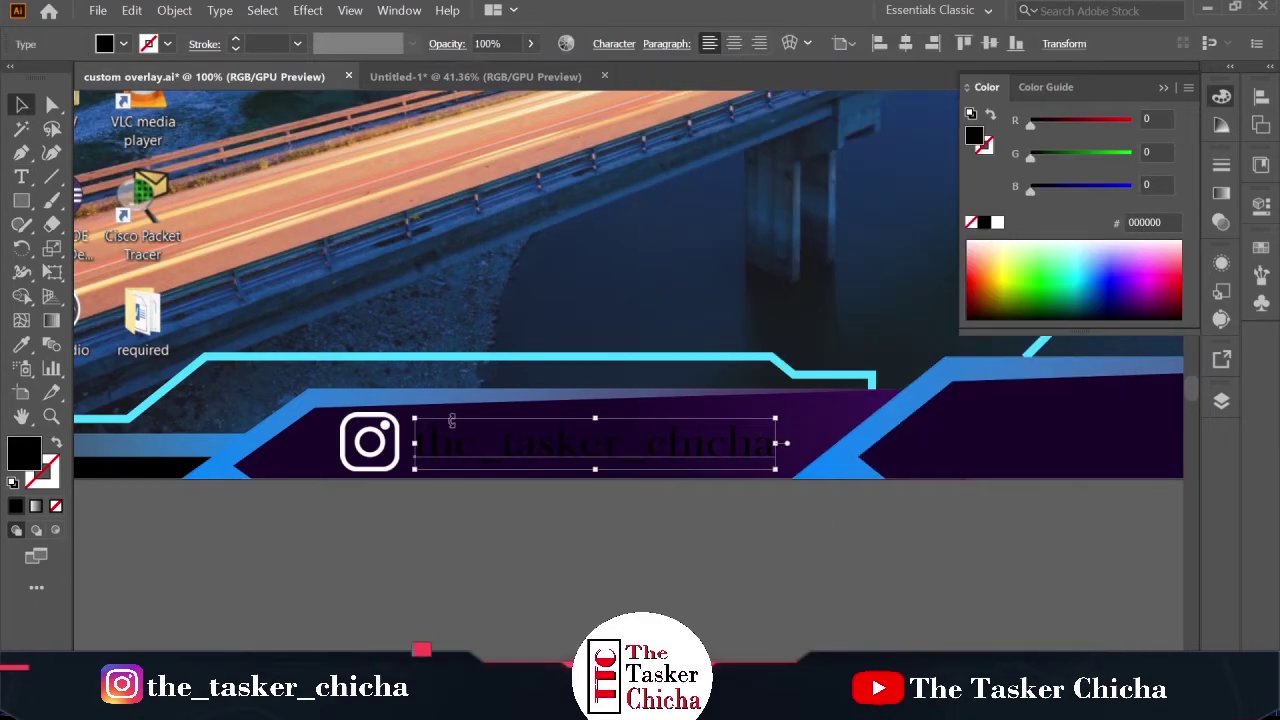
# Fill the "the_tasker_chicha" text with white and shift it slightly up to line up with the Instagram logo
pyautogui.click(997, 223)
pyautogui.click(819, 572)
pyautogui.scroll(-1, 443, 424)
pyautogui.scroll(1, 545, 458)
pyautogui.click(553, 428)
pyautogui.moveTo(545, 402); pyautogui.dragTo(545, 394)
pyautogui.click(597, 511)
pyautogui.scroll(-2, 604, 530)
pyautogui.scroll(3, 477, 512)
pyautogui.scroll(-2, 557, 487)
pyautogui.scroll(2, 523, 517)
pyautogui.click(557, 400)
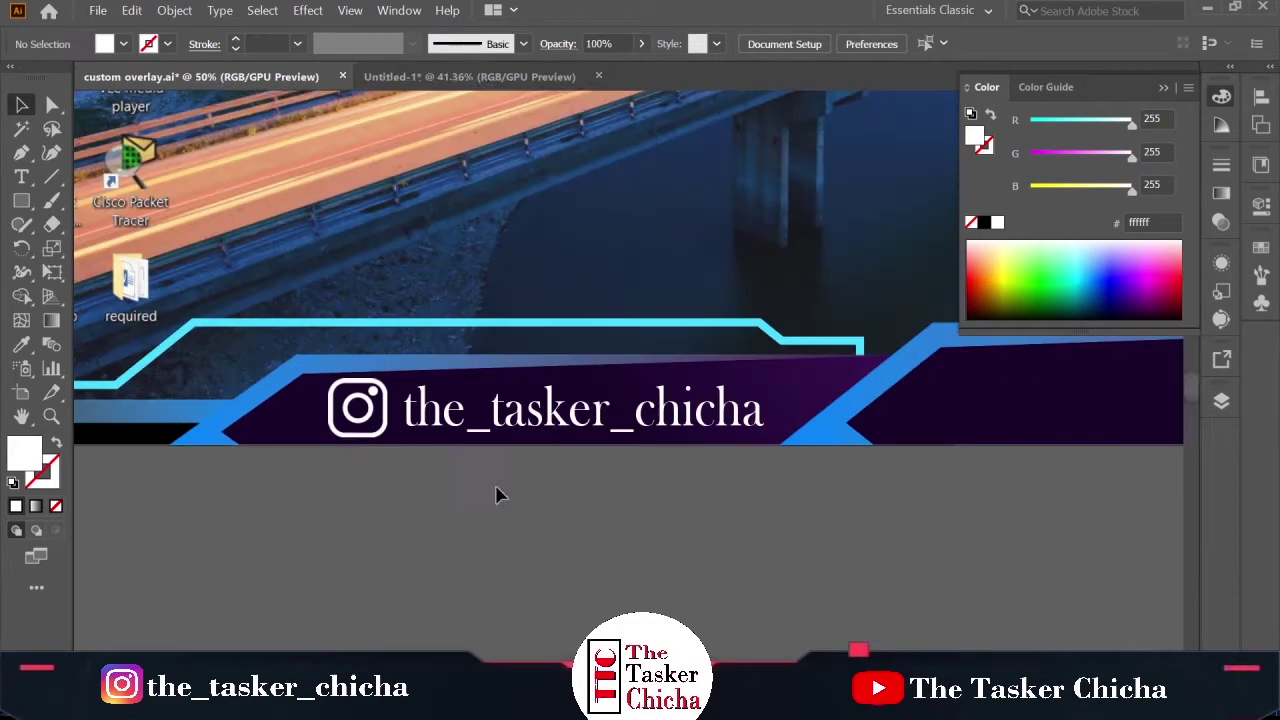
pyautogui.click(569, 520)
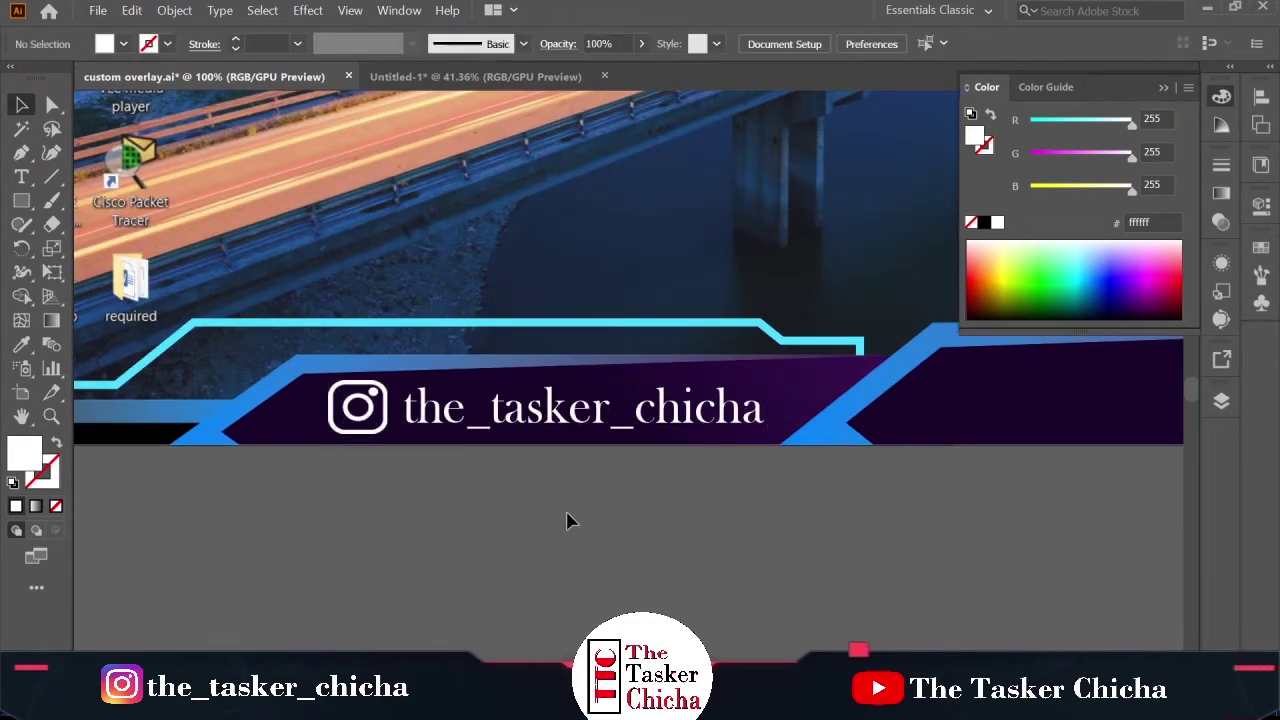
pyautogui.scroll(-2, 362, 515)
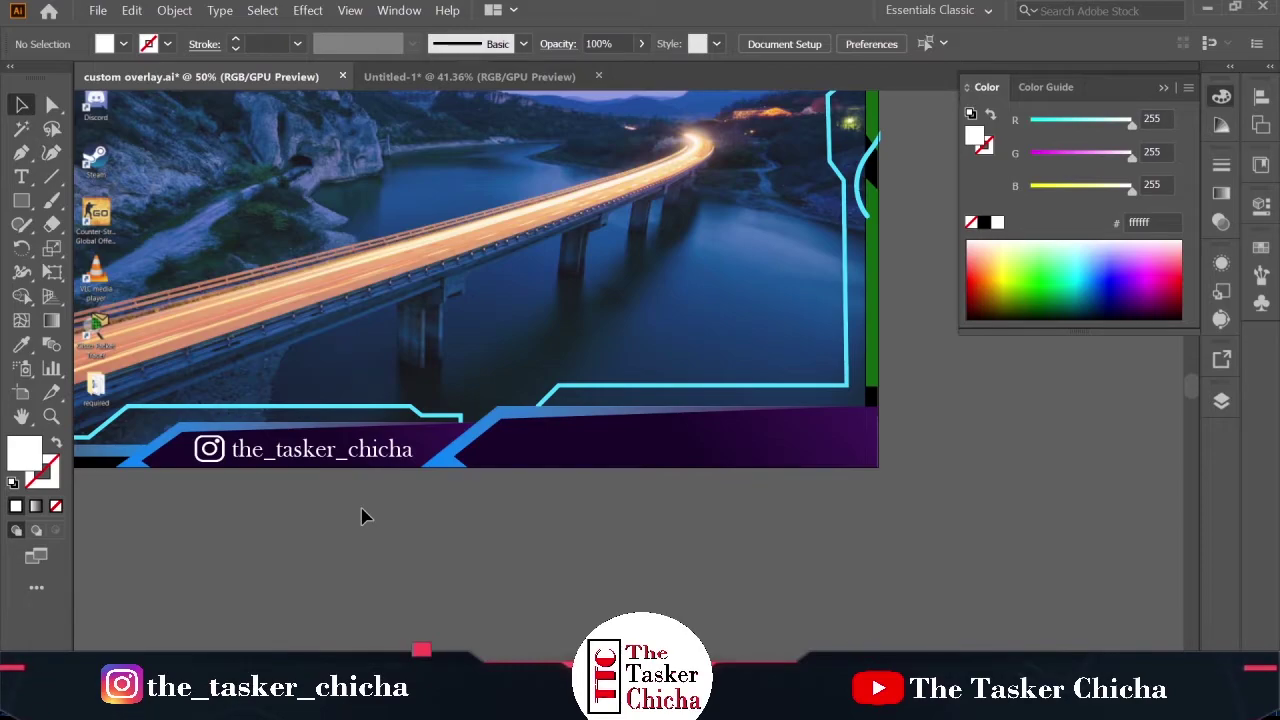
# Add the text "The Tasker Chicha" on the lower-right purple banner in Bernard MT Condensed
pyautogui.click(21, 176)
pyautogui.click(560, 447)
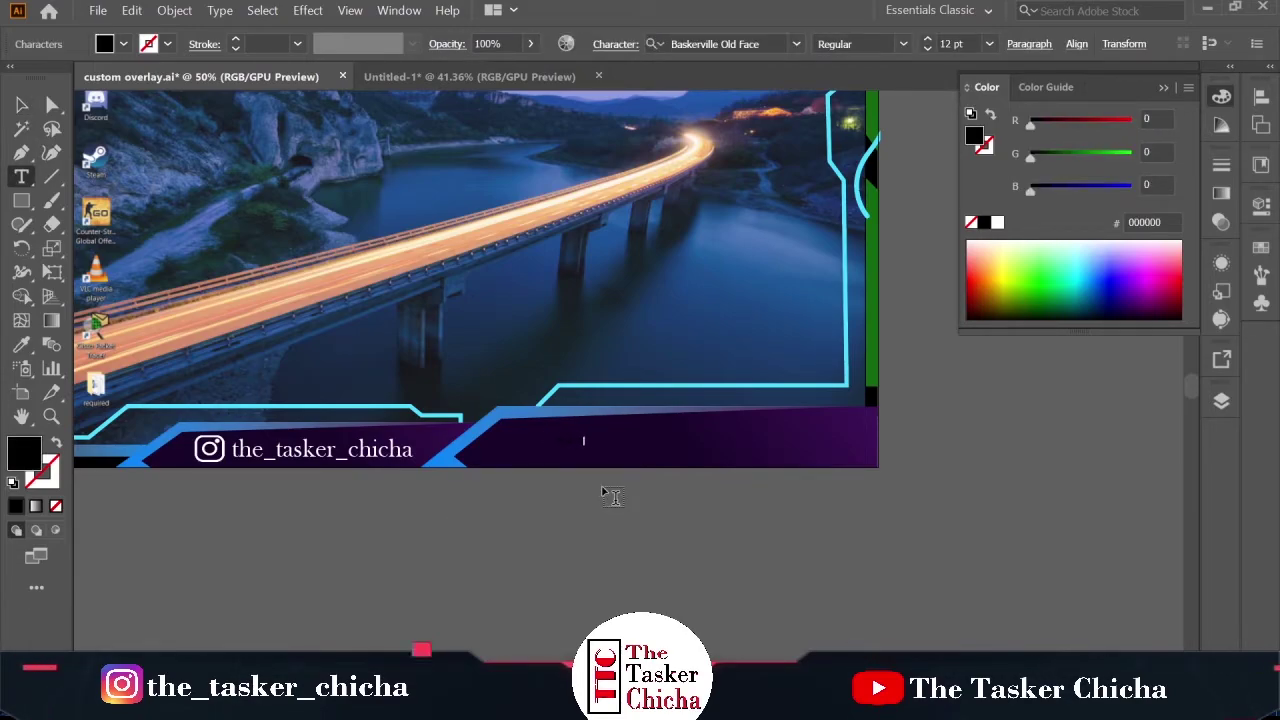
pyautogui.hotkey('ctrl', 'a')
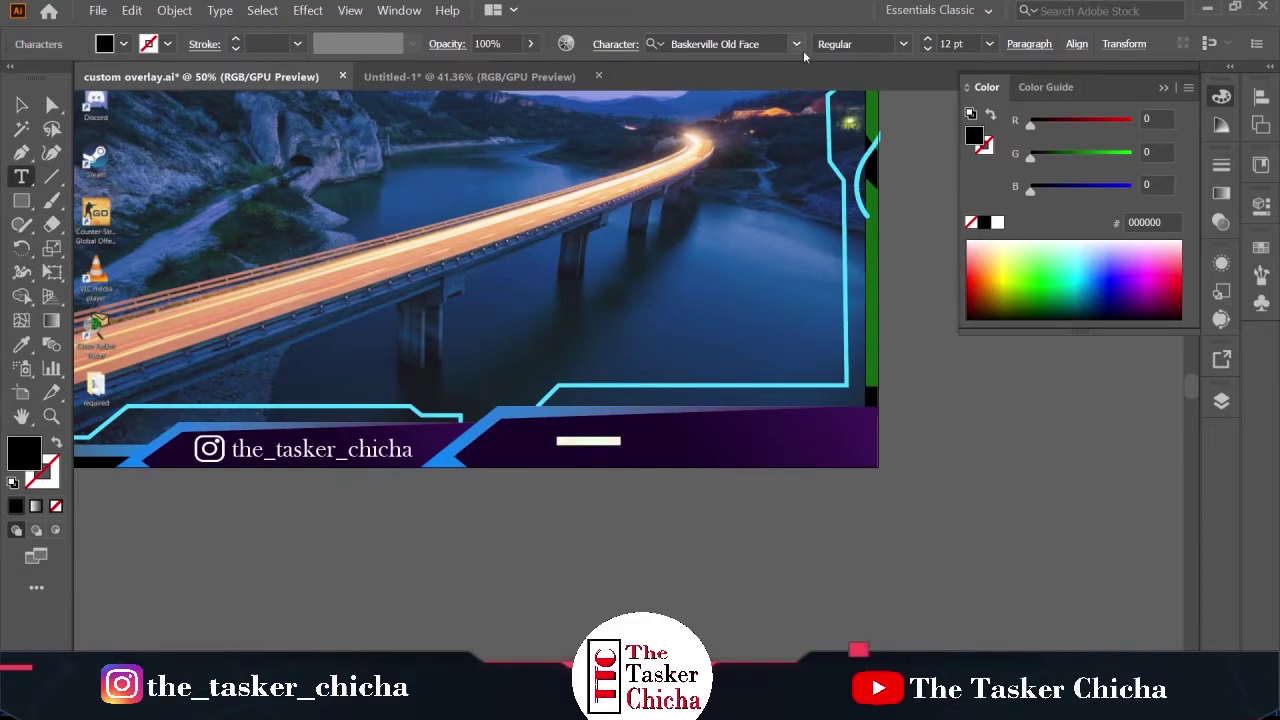
pyautogui.click(797, 44)
pyautogui.scroll(-7, 950, 352)
pyautogui.click(952, 396)
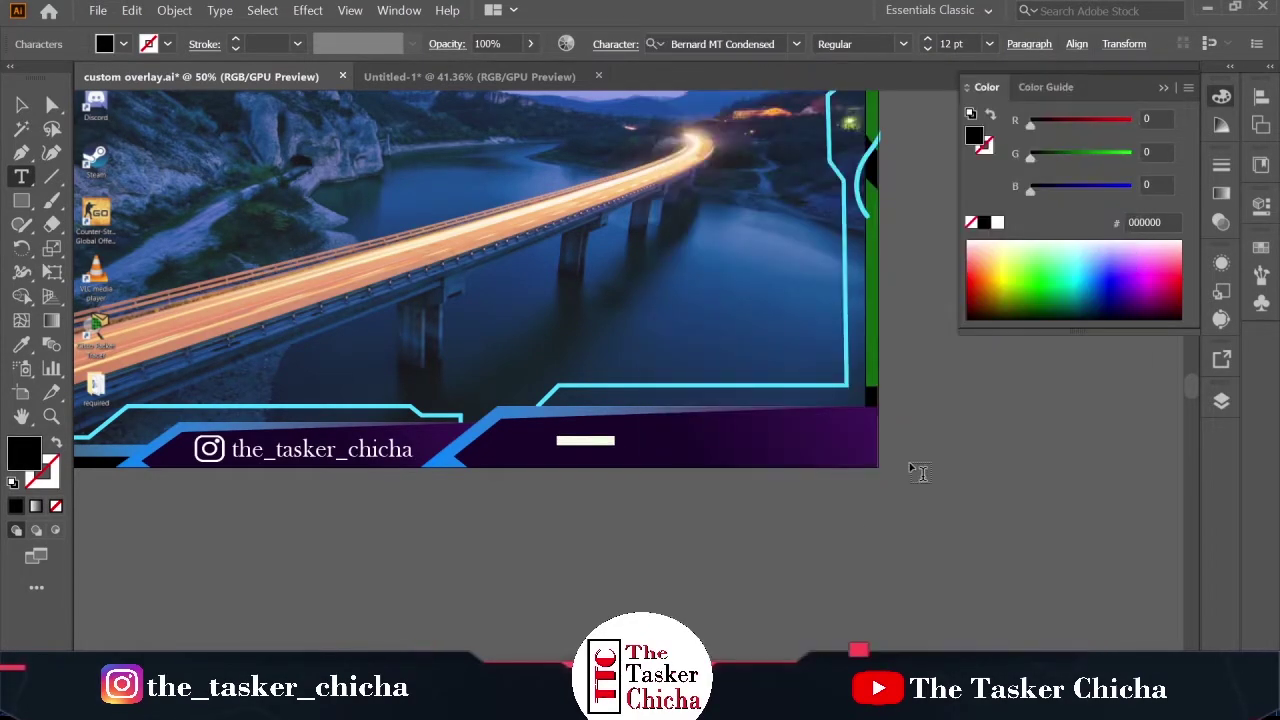
pyautogui.click(920, 471)
pyautogui.press('v')
# Fill the "The Tasker Chicha" text with white, enlarge it to about 65 pt and position it within its banner
pyautogui.click(598, 442)
pyautogui.click(998, 224)
pyautogui.moveTo(616, 446); pyautogui.dragTo(868, 487)
pyautogui.moveTo(705, 463); pyautogui.dragTo(683, 448)
pyautogui.click(791, 515)
pyautogui.scroll(-2, 791, 515)
pyautogui.scroll(3, 777, 508)
pyautogui.moveTo(281, 437); pyautogui.dragTo(321, 441)
# Change the font of the "The Tasker Chicha" text to Copperplate Gothic Bold
pyautogui.doubleClick(619, 425)
pyautogui.click(618, 425)
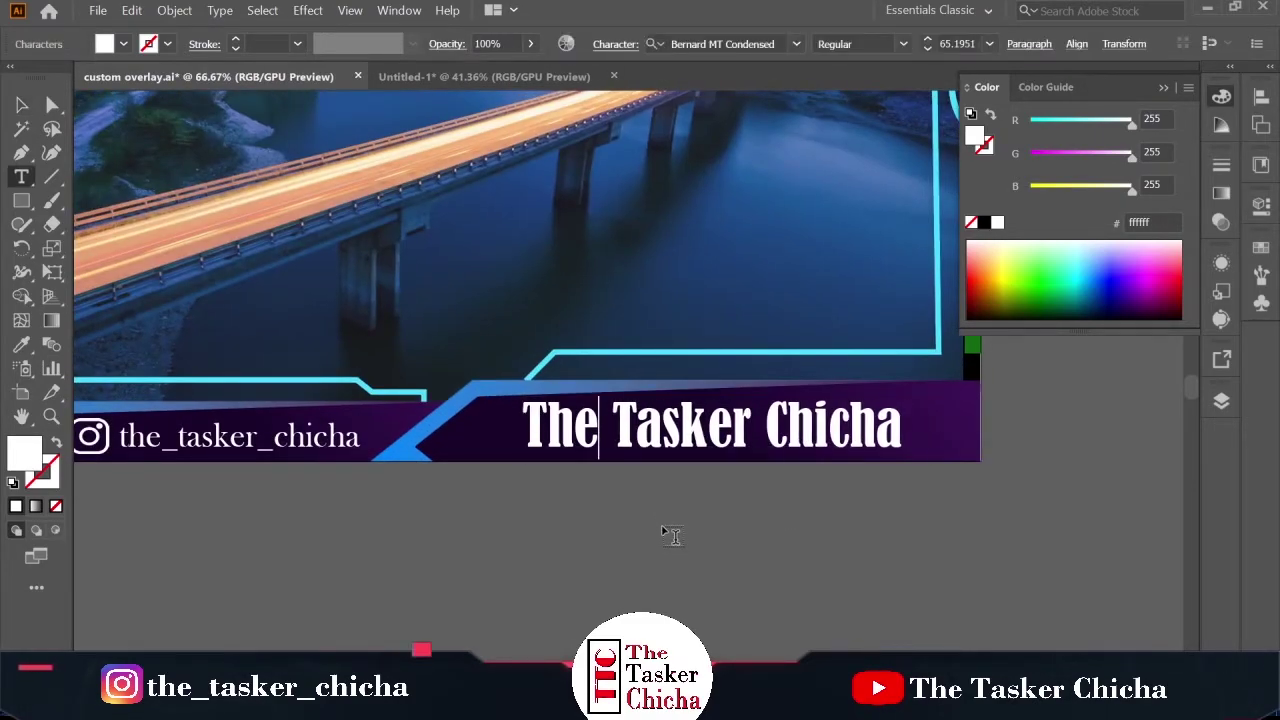
pyautogui.hotkey('ctrl', 'a')
pyautogui.hotkey('ctrl', 'c')
pyautogui.click(796, 43)
pyautogui.scroll(-5, 900, 470)
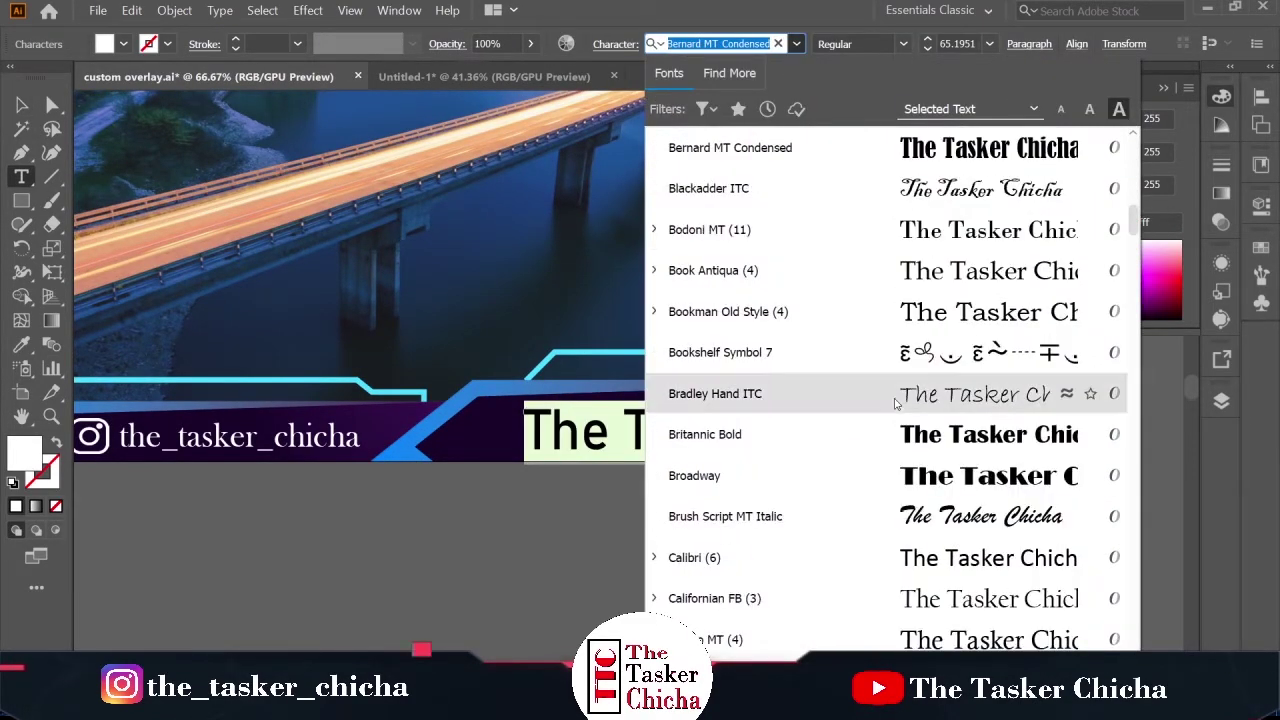
pyautogui.scroll(-4, 940, 478)
pyautogui.scroll(-3, 940, 478)
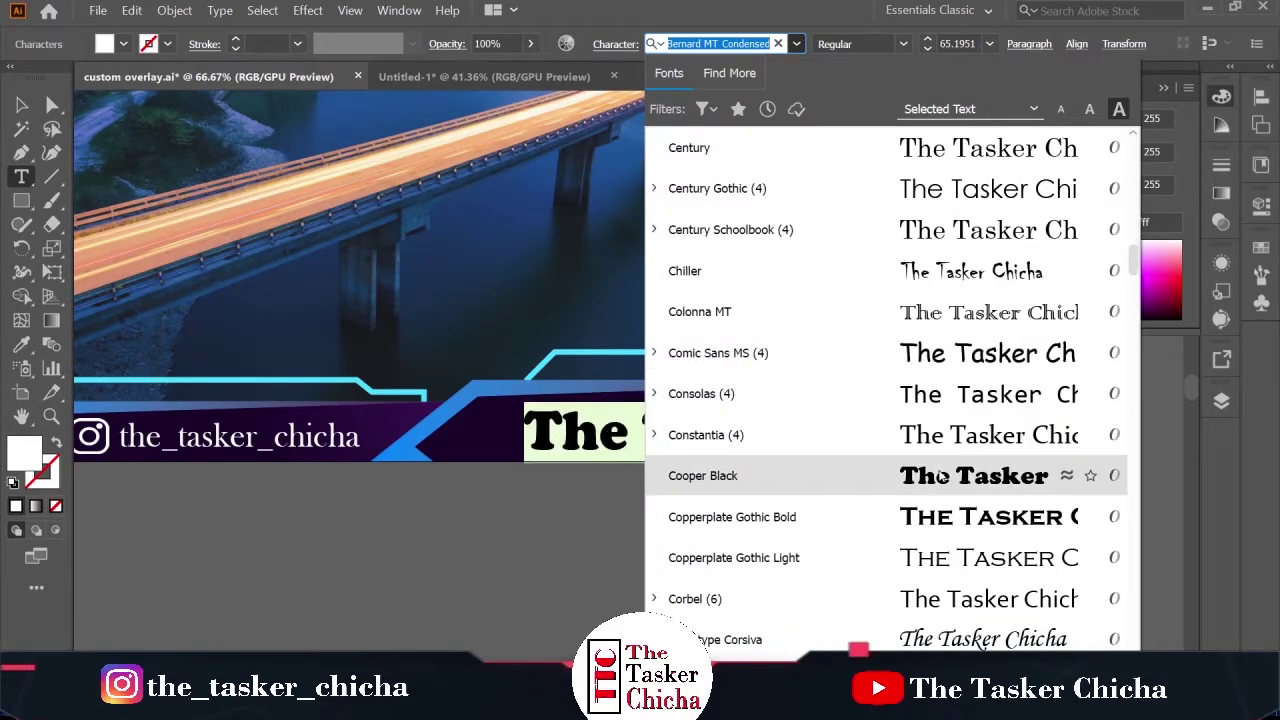
pyautogui.click(950, 516)
pyautogui.write('V')
pyautogui.hotkey('ctrl', 'v')
pyautogui.press('Escape')
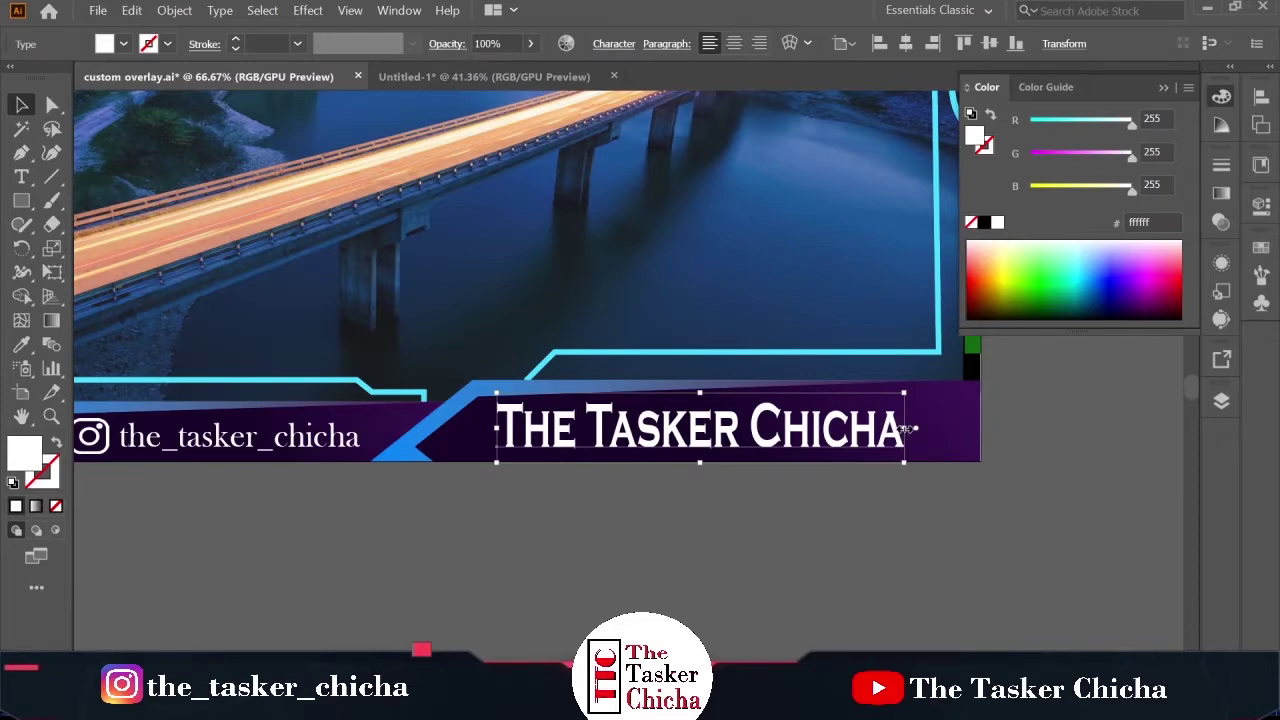
# Stretch the "The Tasker Chicha" text horizontally toward the banner's right end
pyautogui.moveTo(906, 430); pyautogui.dragTo(960, 430)
pyautogui.click(877, 503)
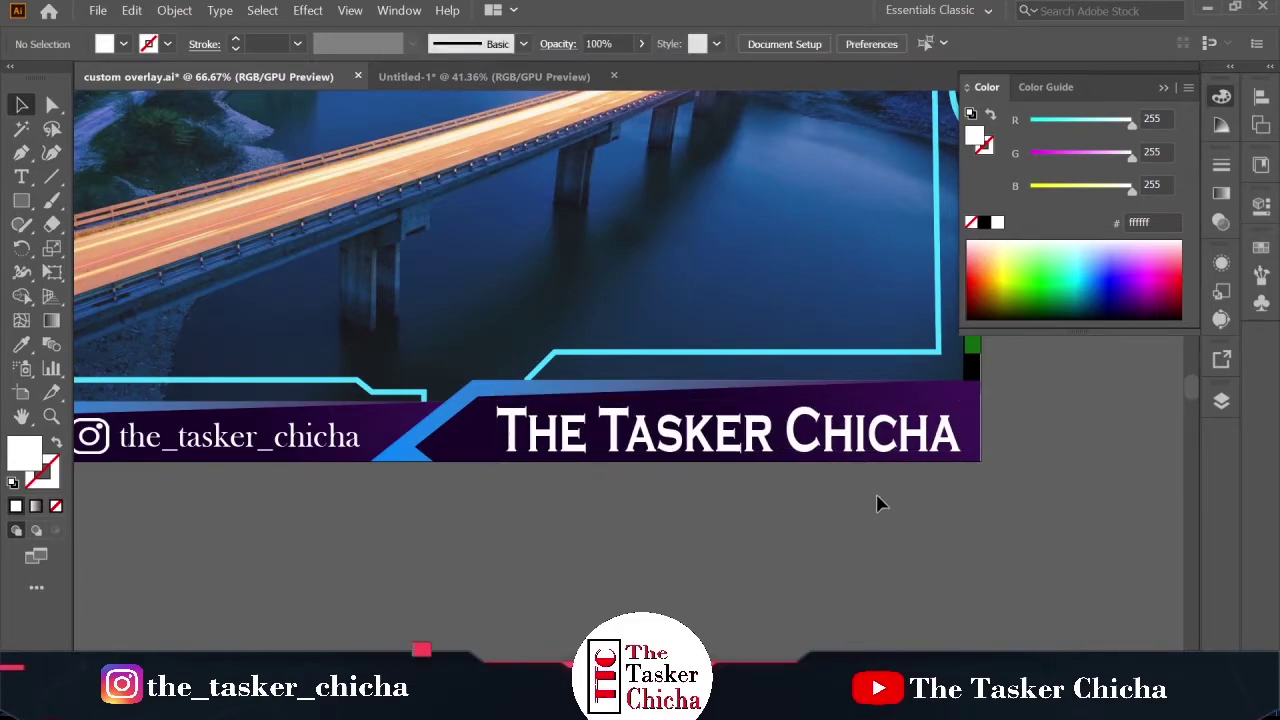
pyautogui.hotkey('ctrl', '-')
pyautogui.hotkey('ctrl', '-')
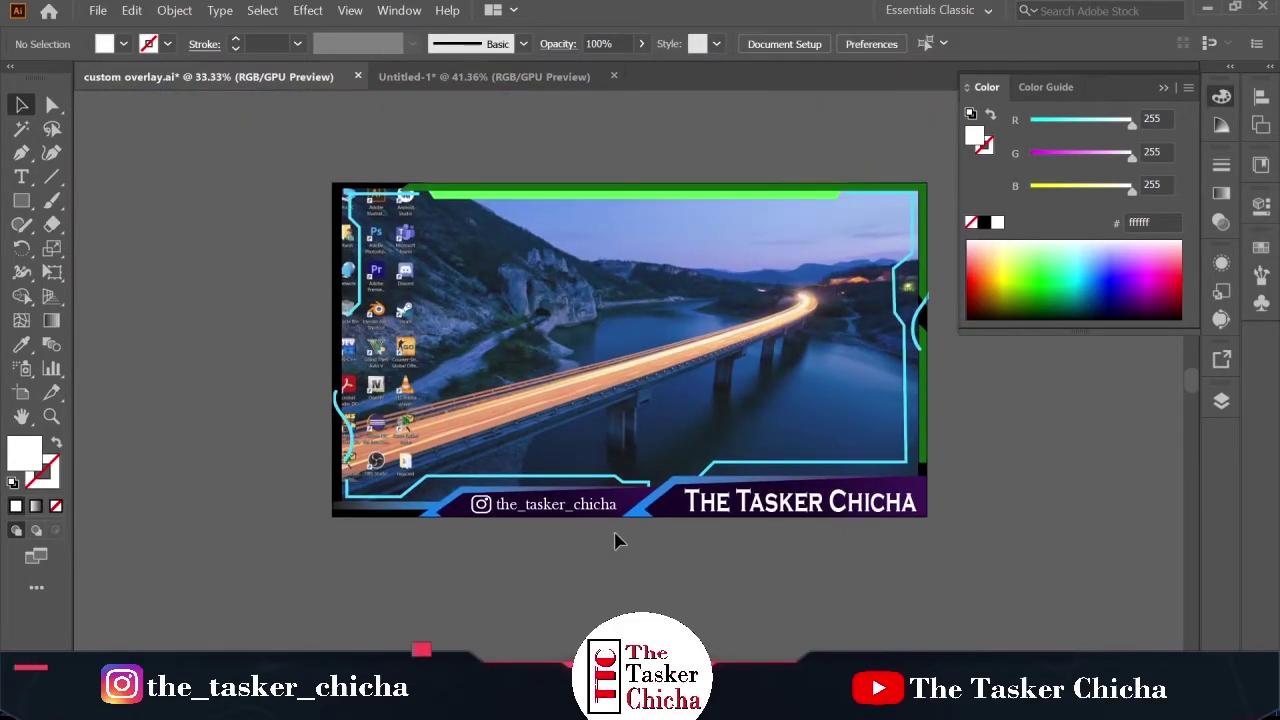
pyautogui.scroll(2, 740, 448)
pyautogui.scroll(-3, 657, 495)
# Draw a small rectangle below the artboard and fill it with pale cyan cff9ff
pyautogui.press('m')
pyautogui.moveTo(649, 488); pyautogui.dragTo(719, 532)
pyautogui.scroll(1, 681, 533)
pyautogui.press('v')
pyautogui.doubleClick(24, 458)
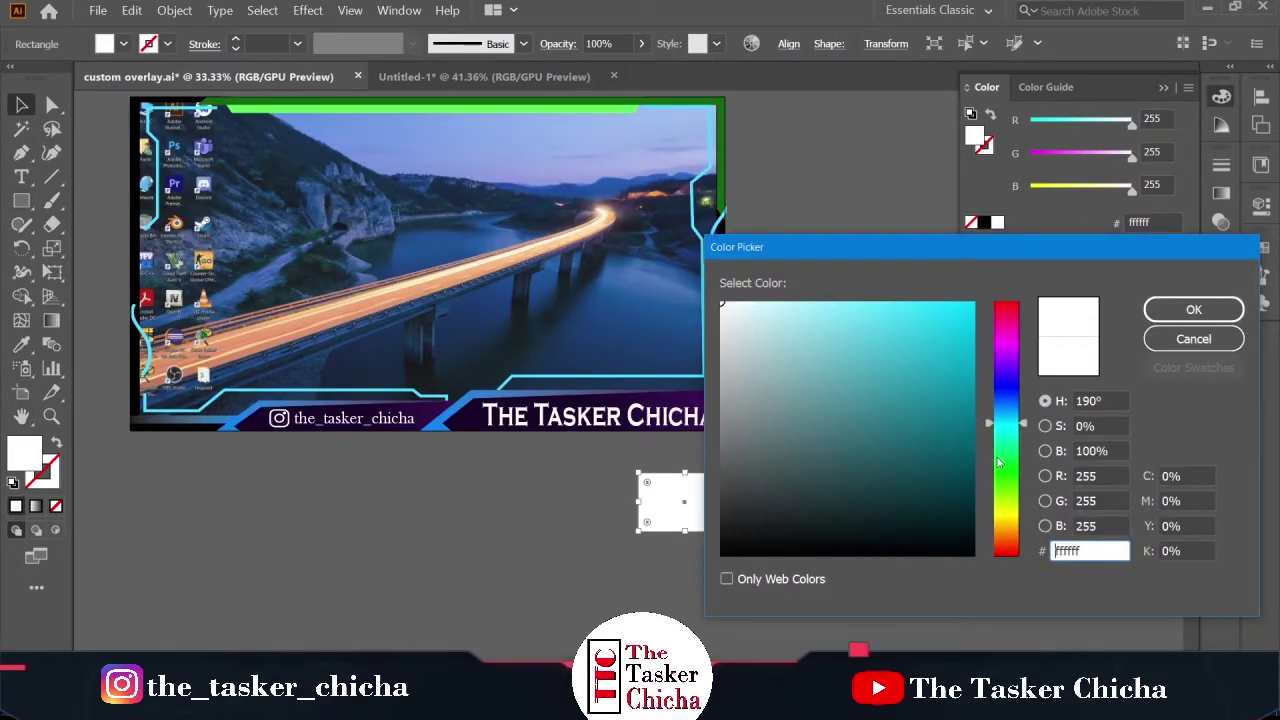
pyautogui.click(768, 302)
pyautogui.click(1193, 309)
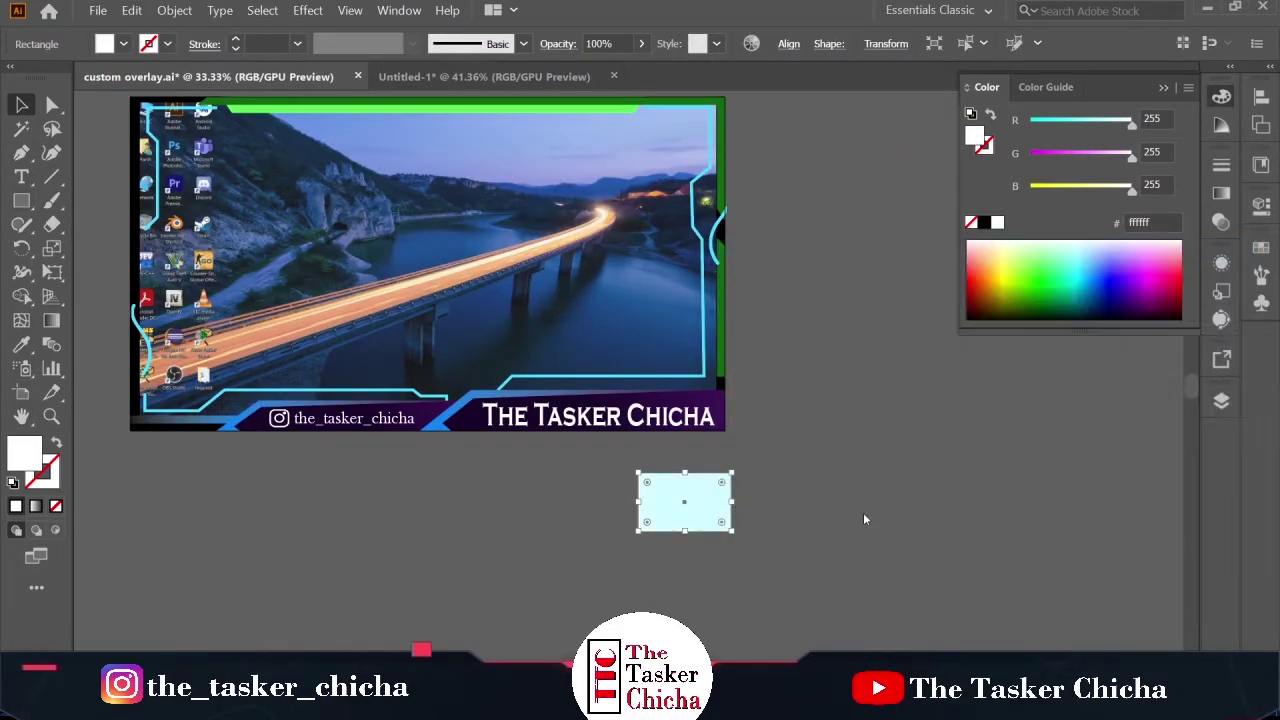
# Apply the rectangle's pale cyan fill to the "The Tasker Chicha" text
pyautogui.scroll(2, 440, 497)
pyautogui.moveTo(721, 426); pyautogui.dragTo(623, 466)
pyautogui.click(650, 413)
pyautogui.click(938, 443)
# Delete the pale cyan sample rectangle below the artboard
pyautogui.scroll(-3, 938, 443)
pyautogui.scroll(1, 320, 564)
pyautogui.moveTo(742, 481); pyautogui.dragTo(843, 632)
pyautogui.press('Delete')
pyautogui.scroll(-1, 414, 523)
pyautogui.scroll(2, 537, 591)
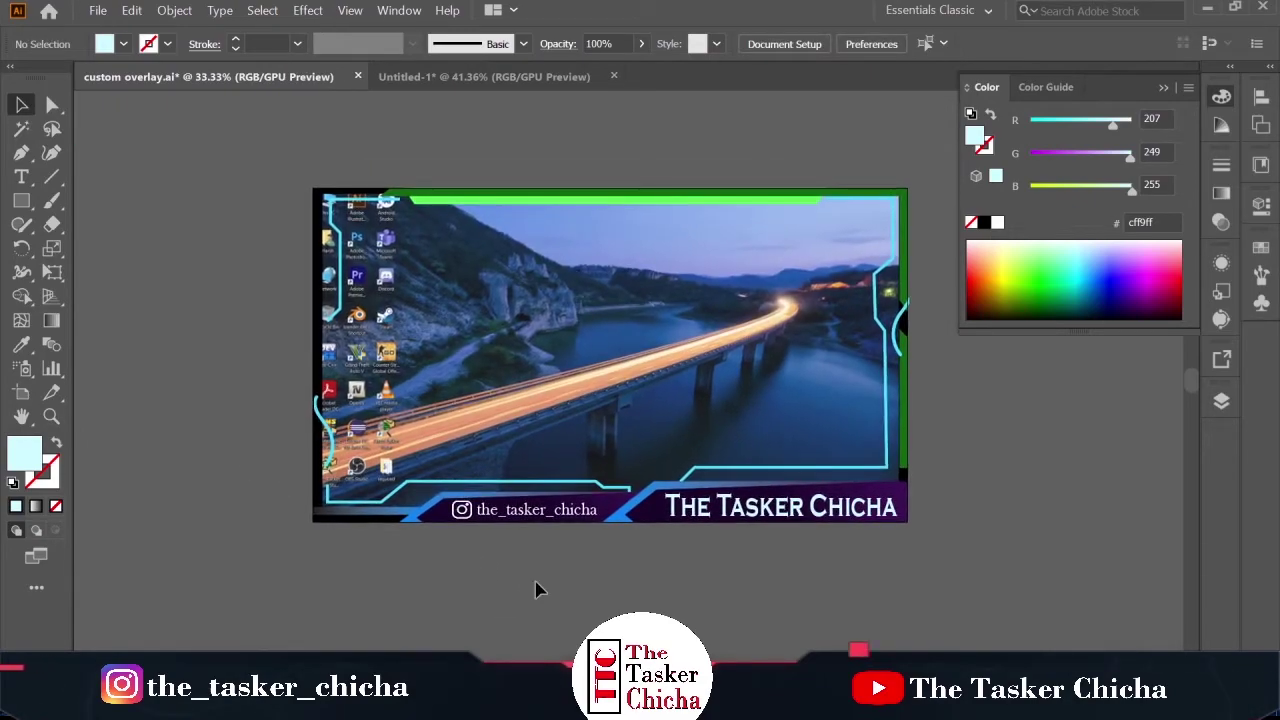
# Make the blue border layer editable instead of Layer 7 and select its cyan accent line
pyautogui.press('F7')
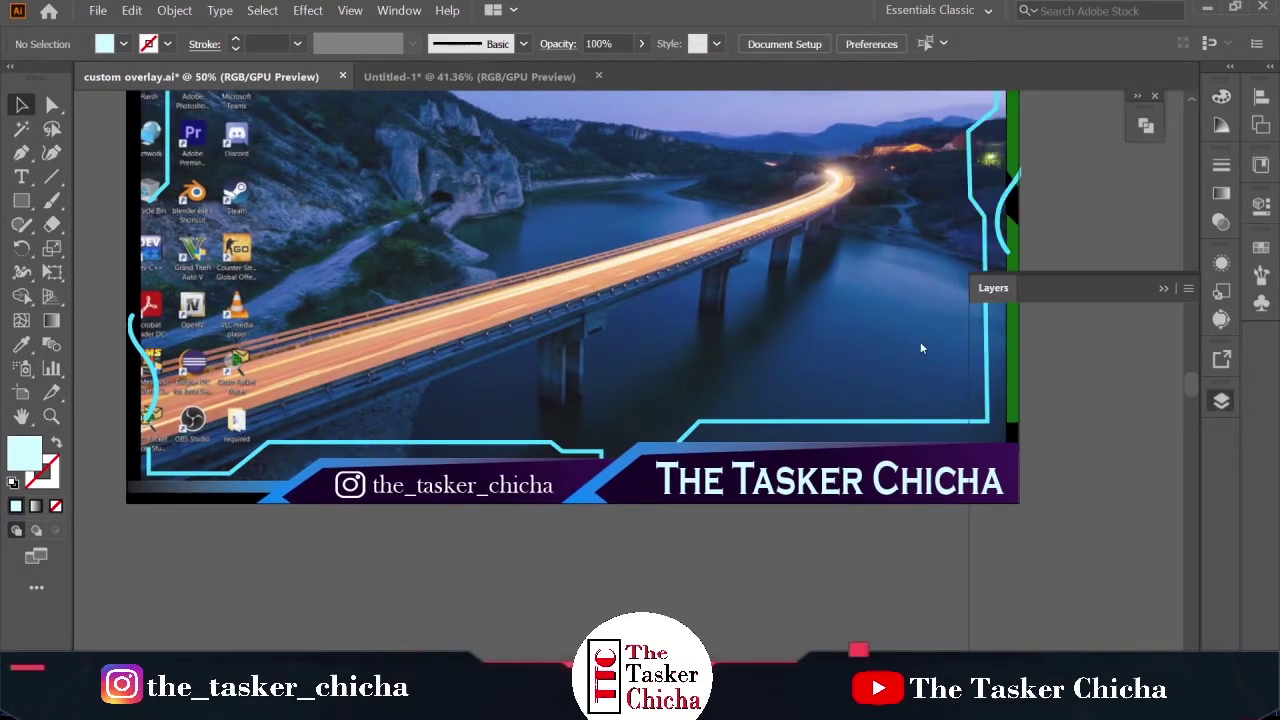
pyautogui.click(827, 426)
pyautogui.click(524, 450)
pyautogui.moveTo(553, 266); pyautogui.dragTo(481, 356)
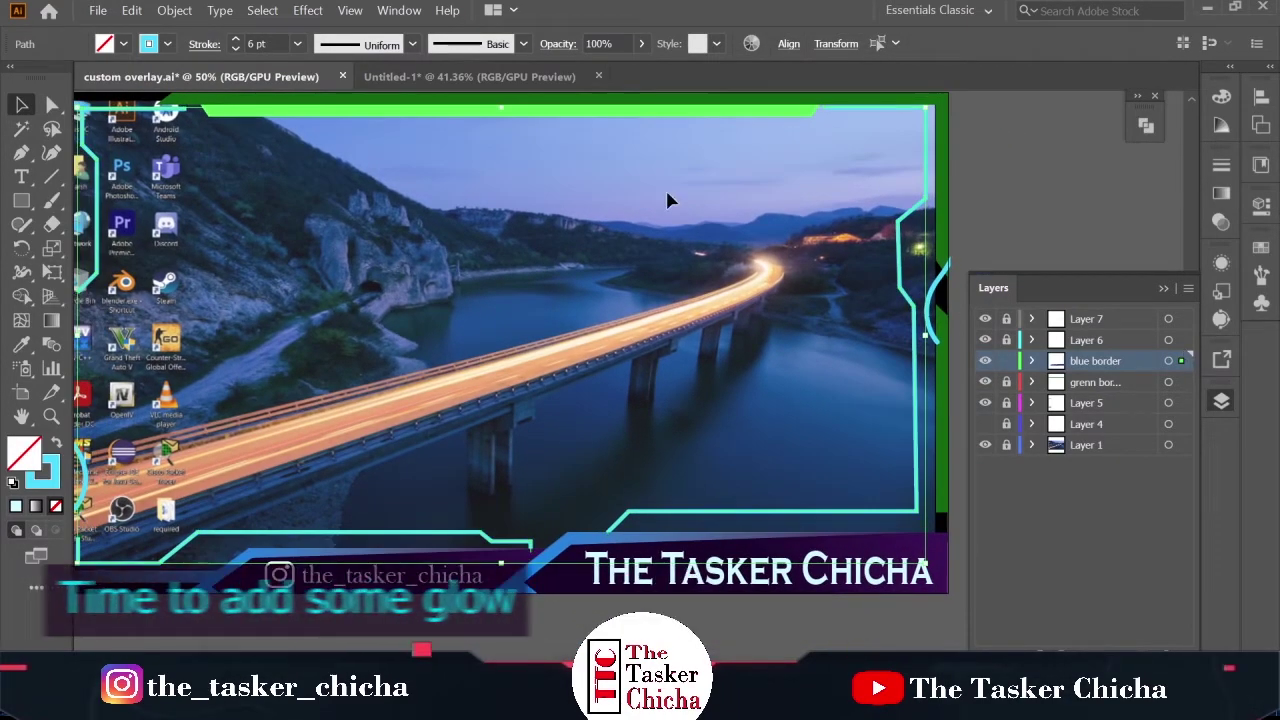
# Apply an Outer Glow to the cyan accent line in Screen mode with colour c5f7ff, 50% opacity and 5 px blur
pyautogui.click(307, 10)
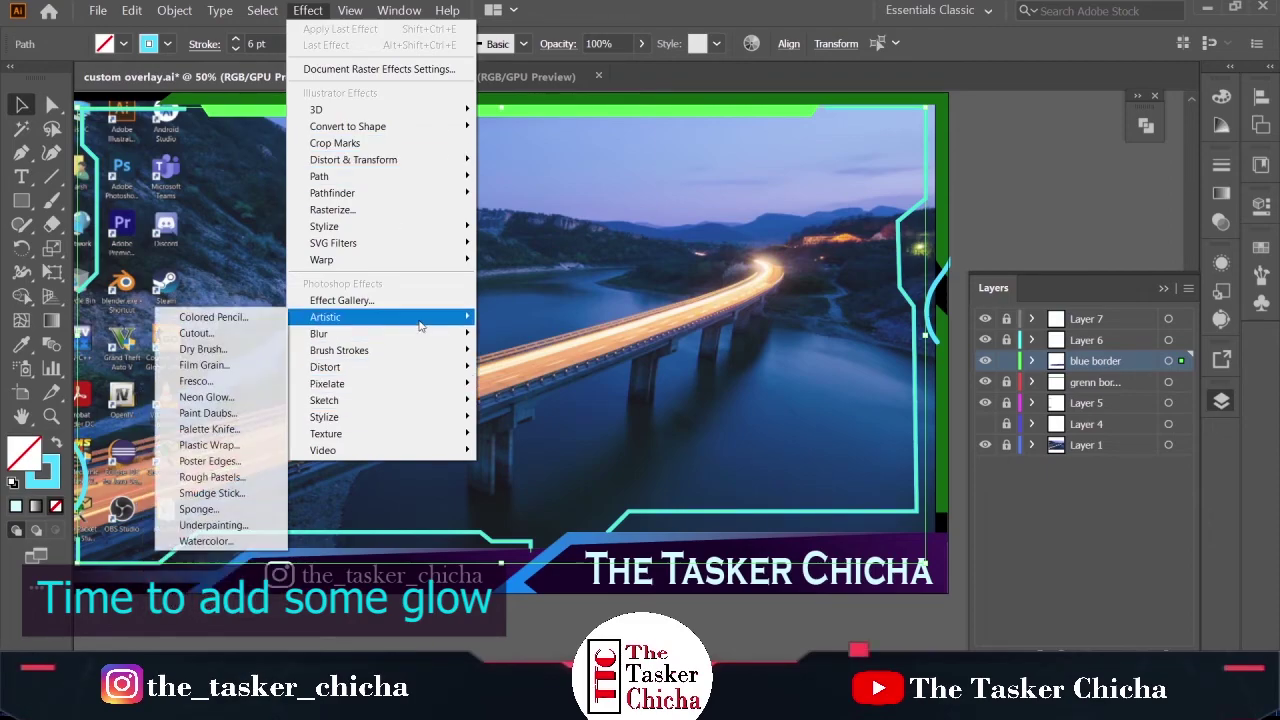
pyautogui.moveTo(423, 372)
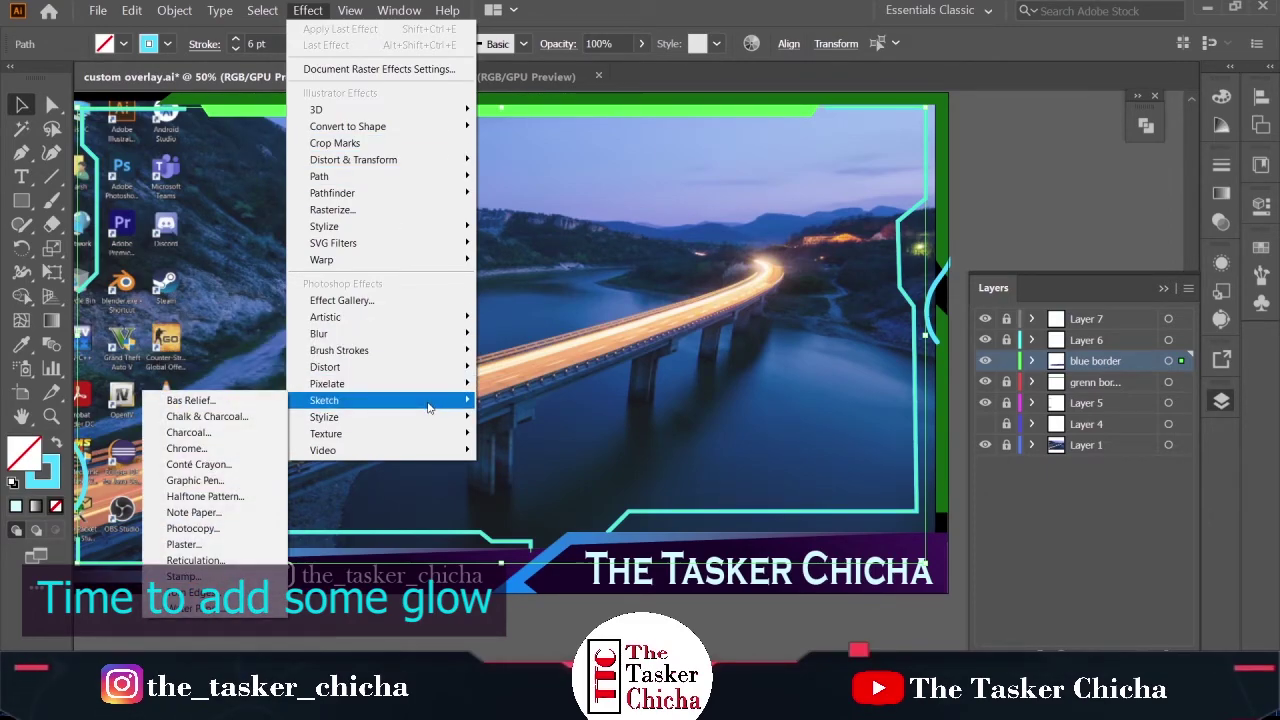
pyautogui.moveTo(330, 226)
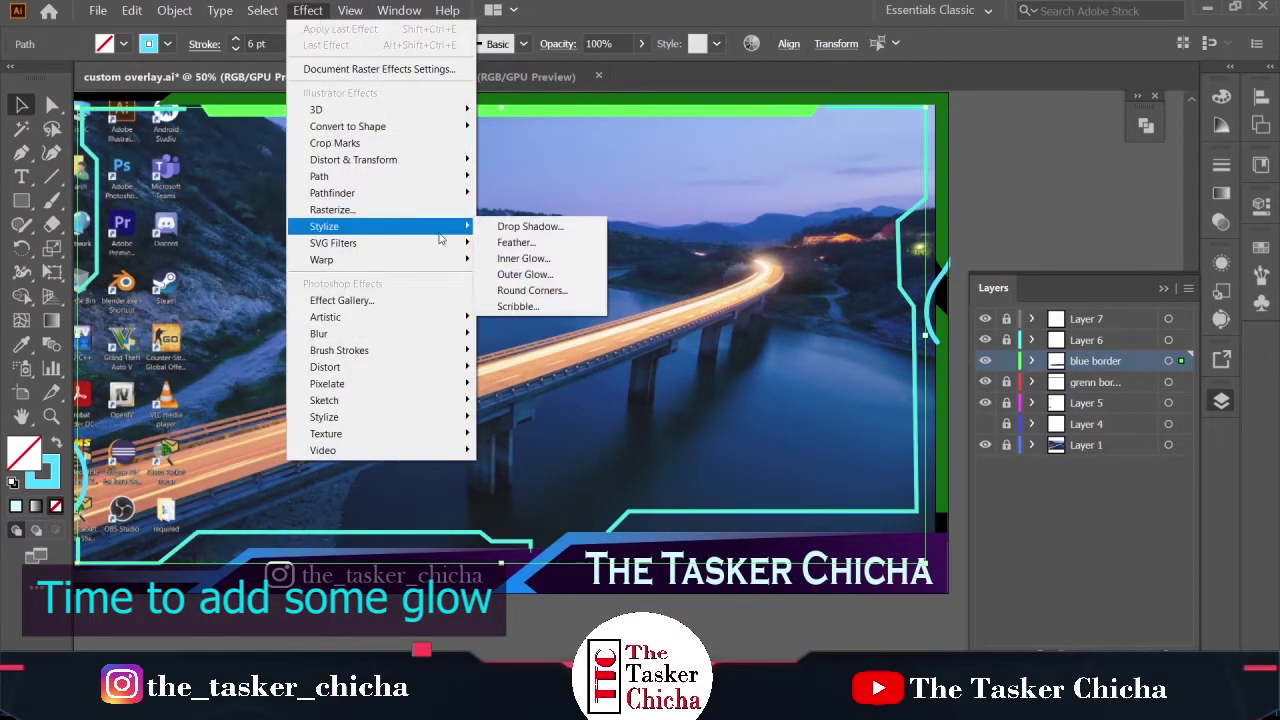
pyautogui.click(510, 276)
pyautogui.click(981, 303)
pyautogui.click(777, 296)
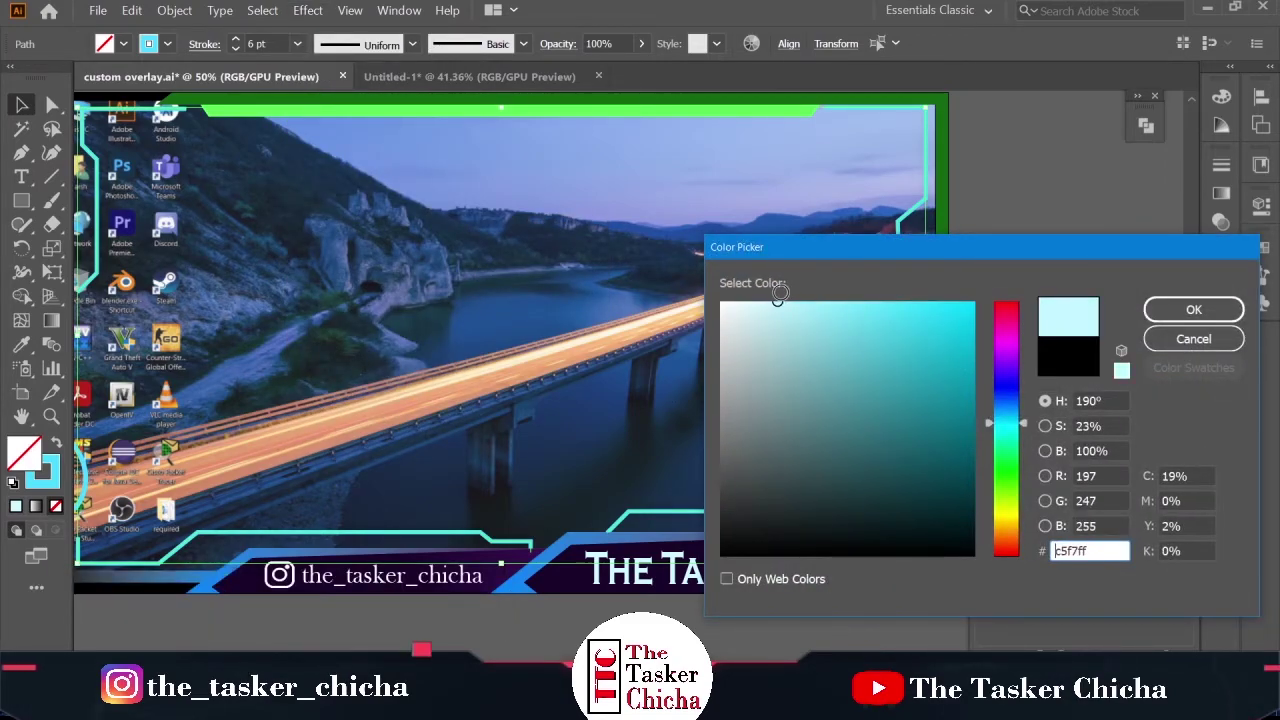
pyautogui.press('Return')
pyautogui.click(862, 334)
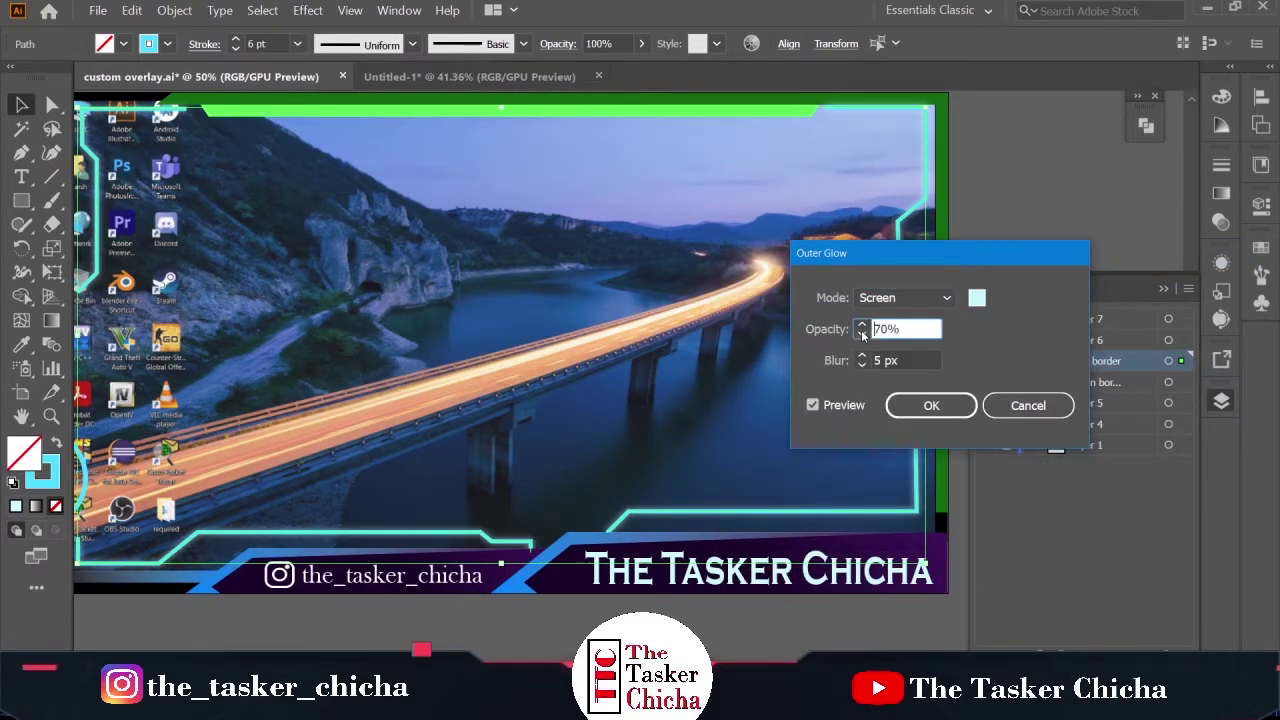
pyautogui.click(946, 411)
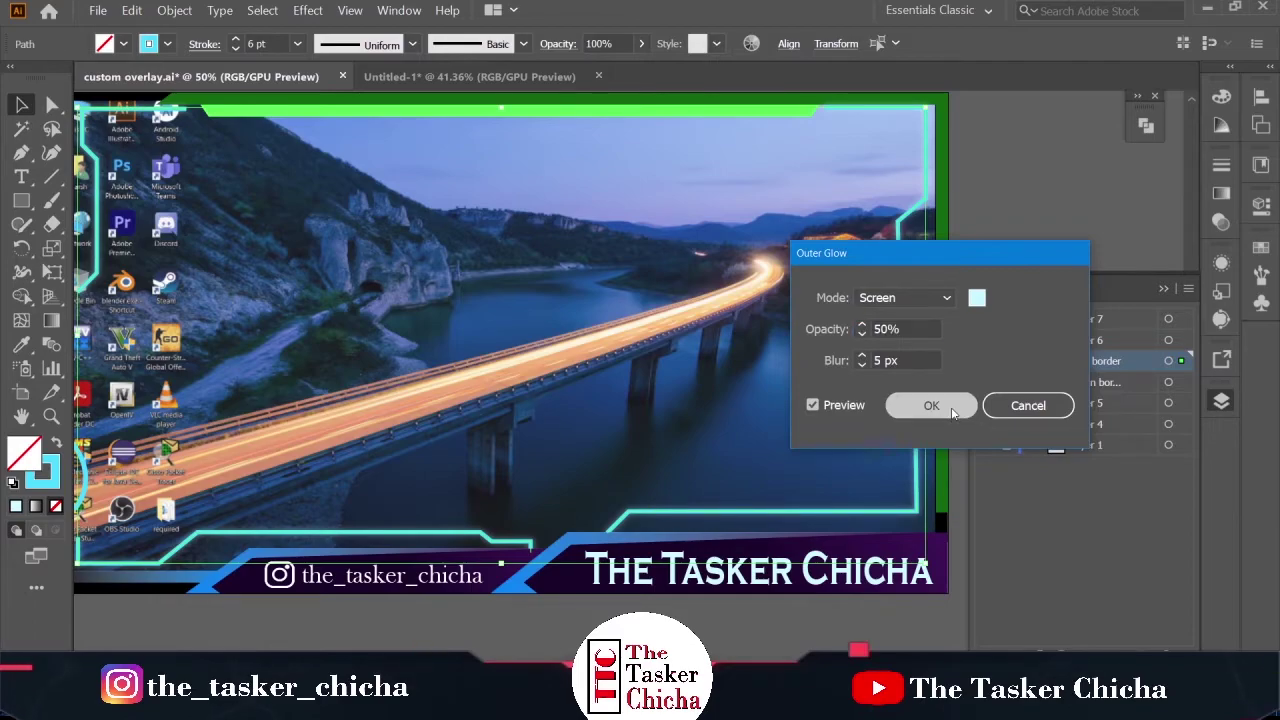
# Examine the outer glow on the cyan accent lines around the overlay frame
pyautogui.click(1048, 230)
pyautogui.scroll(-1, 706, 619)
pyautogui.scroll(1, 706, 617)
pyautogui.scroll(-1, 717, 588)
pyautogui.scroll(2, 722, 582)
pyautogui.scroll(-2, 772, 590)
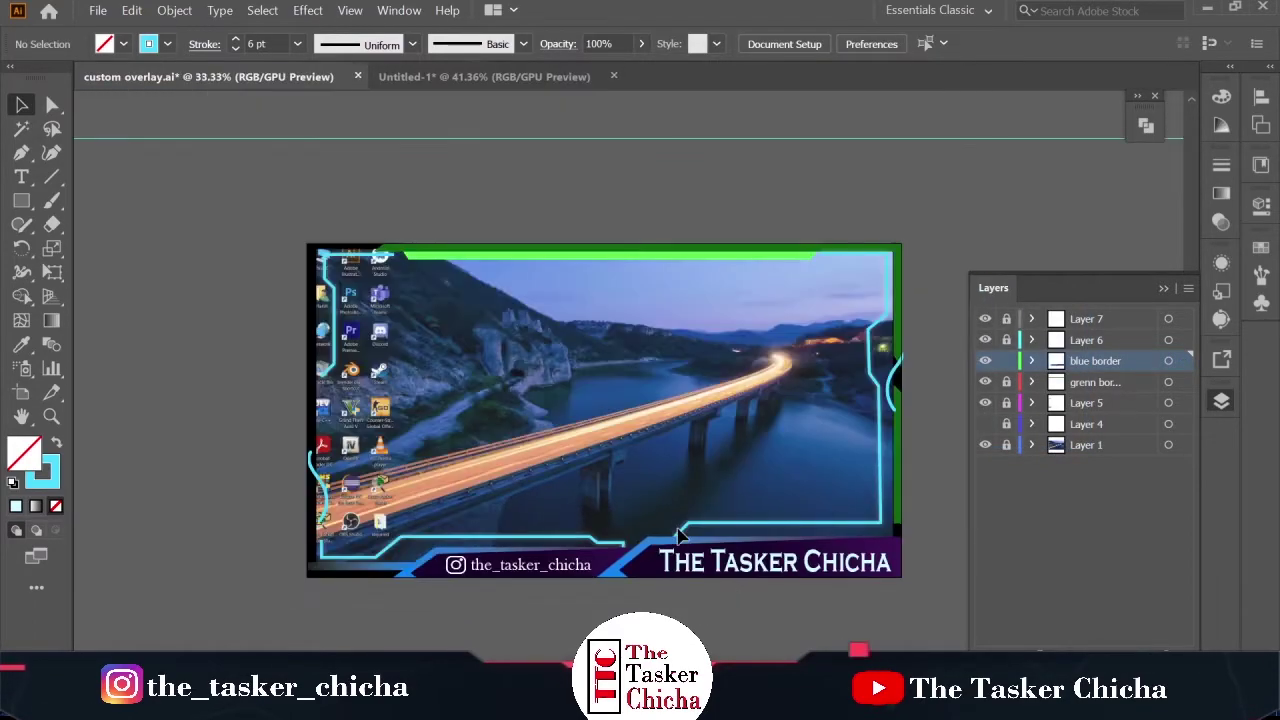
pyautogui.scroll(1, 875, 305)
pyautogui.click(800, 225)
pyautogui.moveTo(717, 238); pyautogui.dragTo(717, 235)
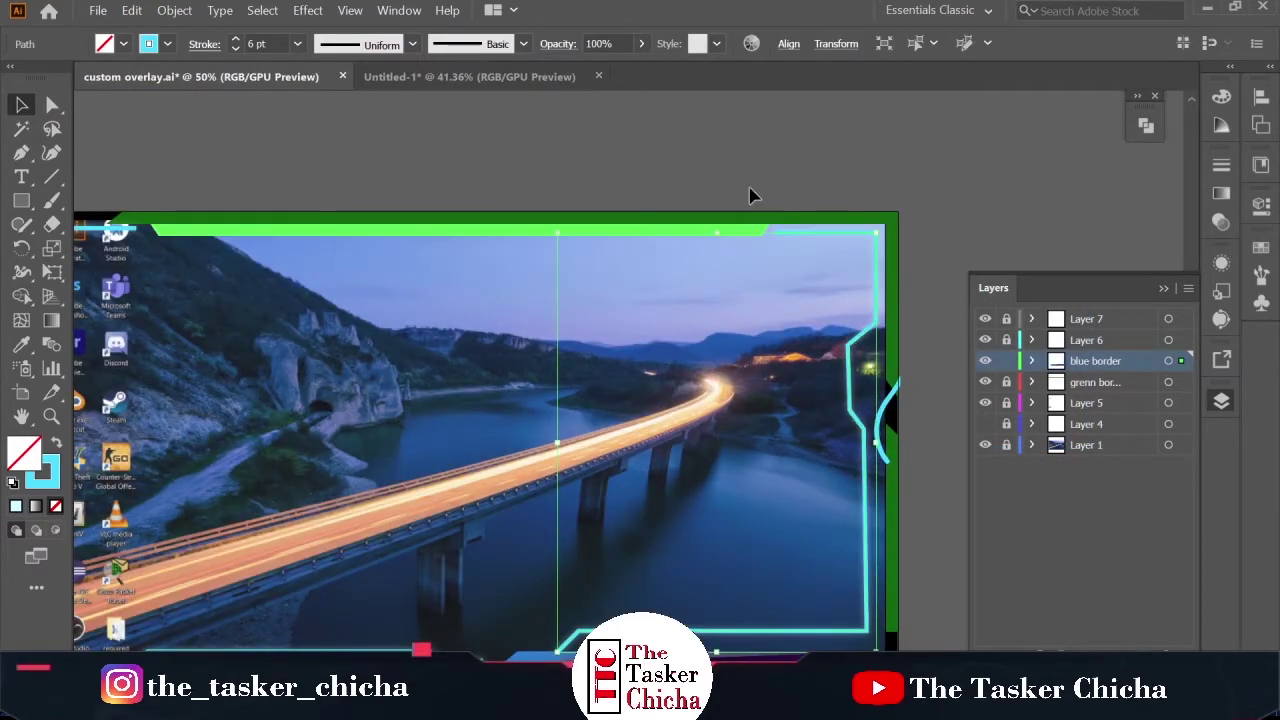
pyautogui.click(752, 193)
pyautogui.scroll(-1, 908, 511)
pyautogui.scroll(1, 930, 620)
# Make Layer 6 editable instead of the blue border layer and expand its curved cyan side accents into filled shapes
pyautogui.click(1004, 361)
pyautogui.click(1006, 340)
pyautogui.click(863, 348)
pyautogui.scroll(-2, 861, 342)
pyautogui.scroll(1, 861, 342)
pyautogui.click(175, 11)
pyautogui.click(191, 184)
pyautogui.click(648, 497)
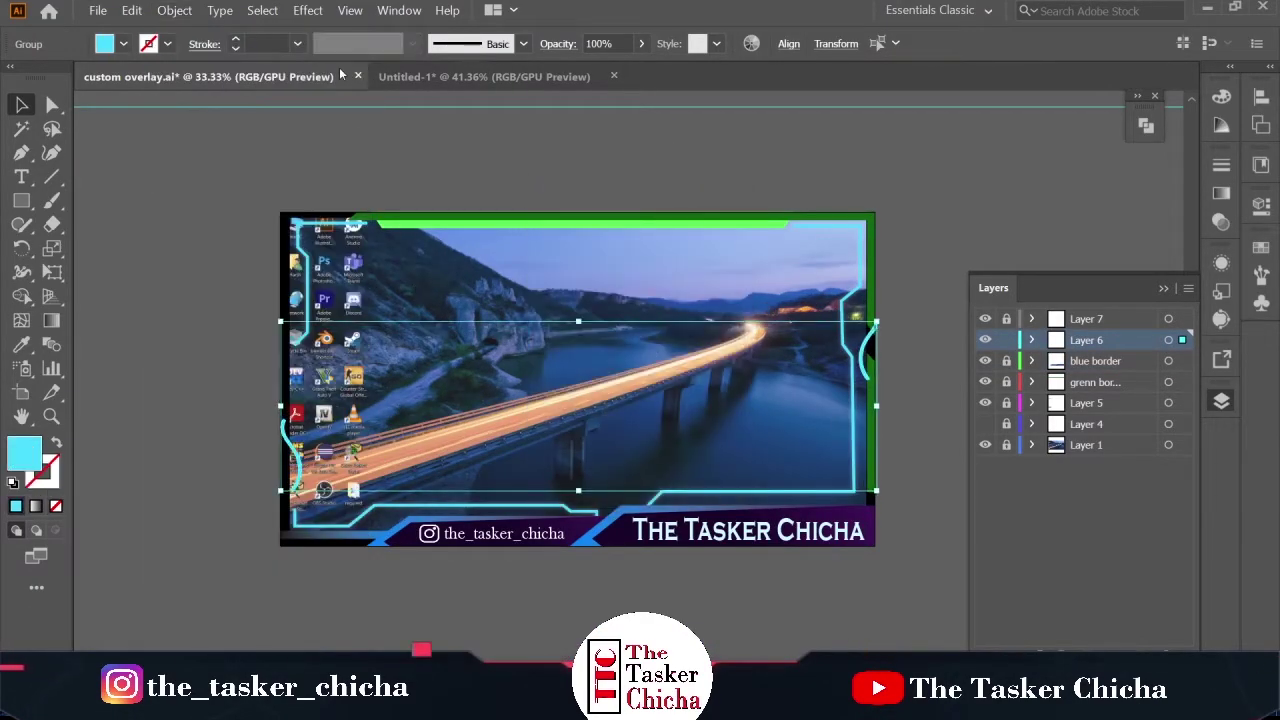
# Apply an Outer Glow to the expanded curved cyan accents on Layer 6
pyautogui.click(307, 10)
pyautogui.moveTo(340, 220)
pyautogui.click(210, 275)
pyautogui.click(912, 404)
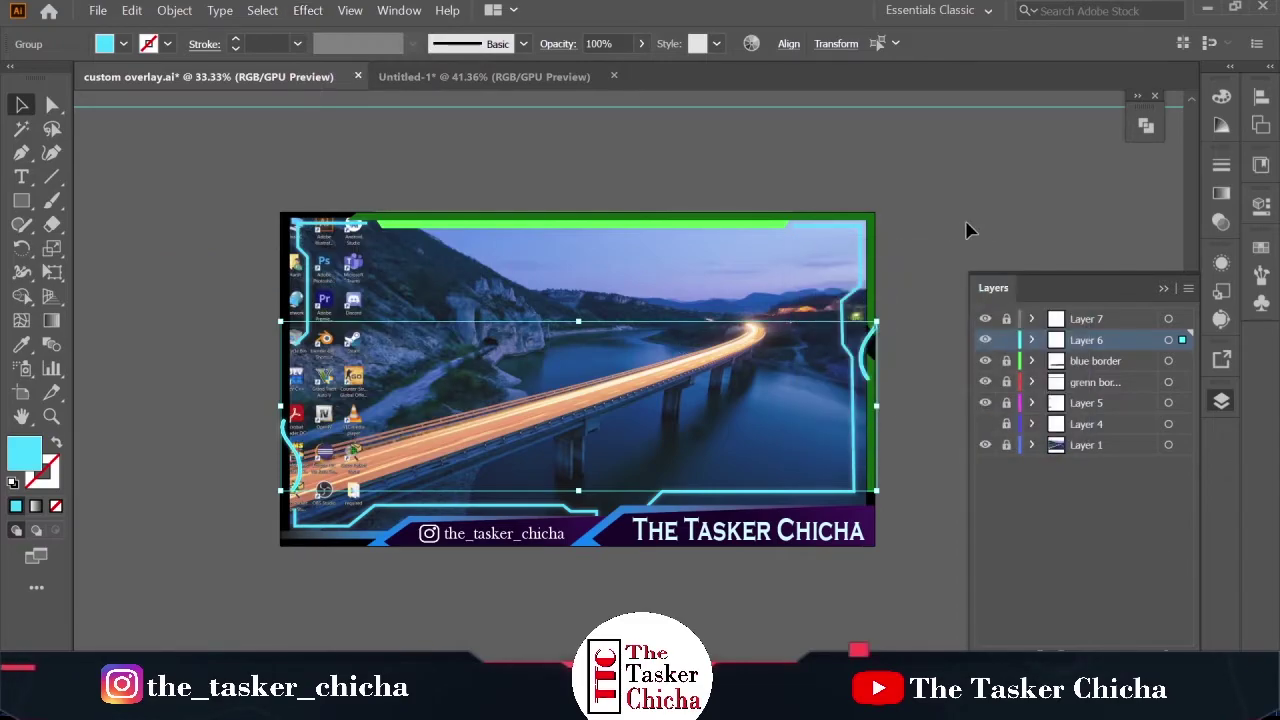
pyautogui.click(918, 323)
# Hide the Layer 1 screenshot and export the overlay to Downloads as a 300 ppi PNG with a transparent background
pyautogui.click(985, 445)
pyautogui.click(98, 10)
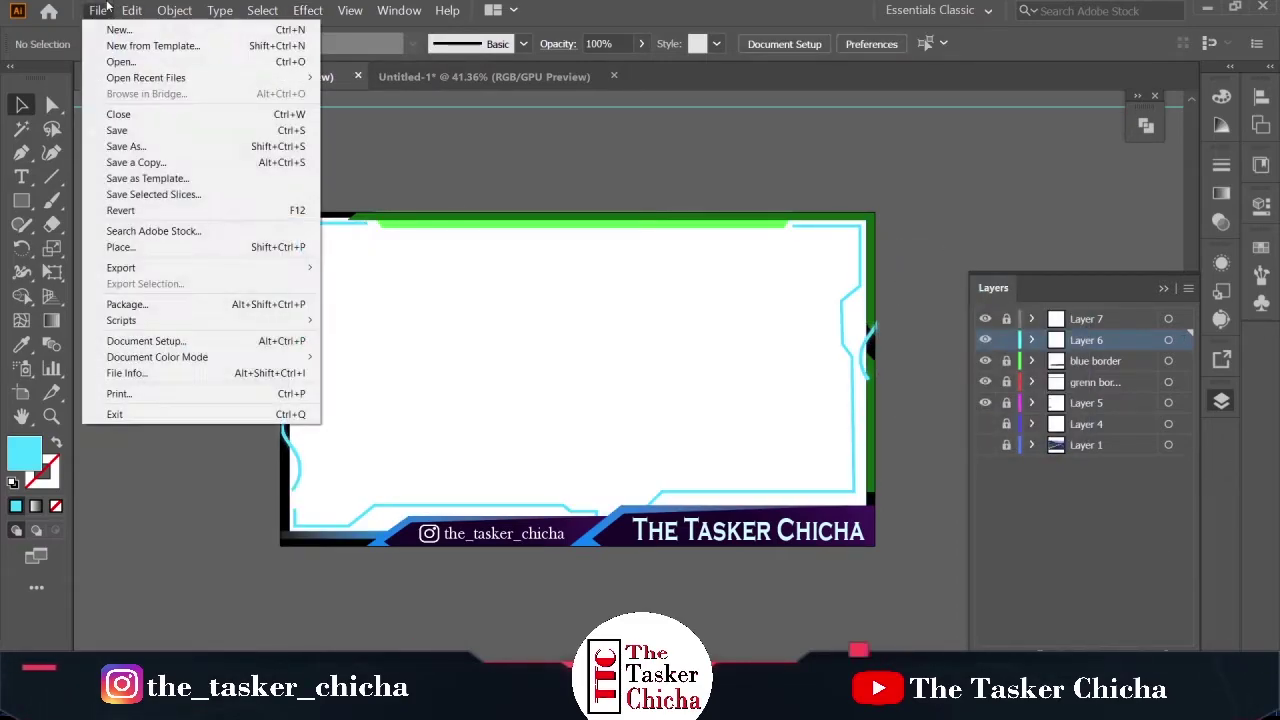
pyautogui.moveTo(150, 266)
pyautogui.click(380, 280)
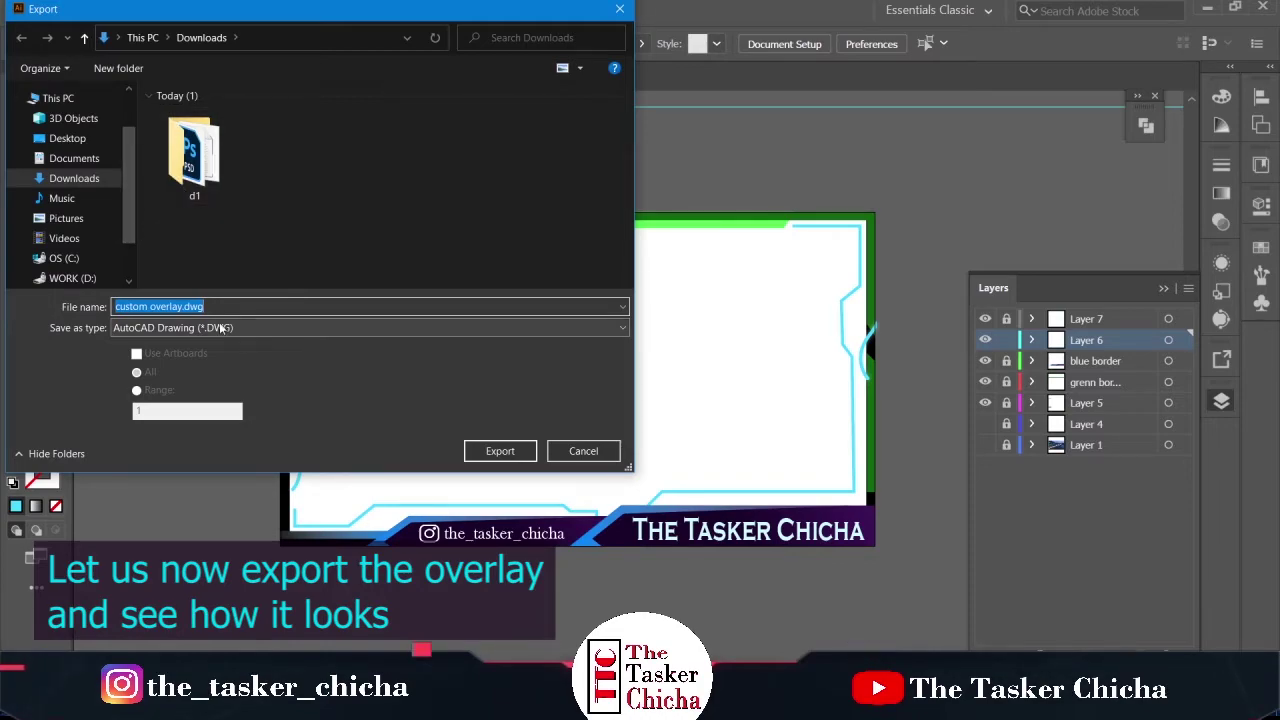
pyautogui.click(160, 327)
pyautogui.click(166, 457)
pyautogui.click(500, 451)
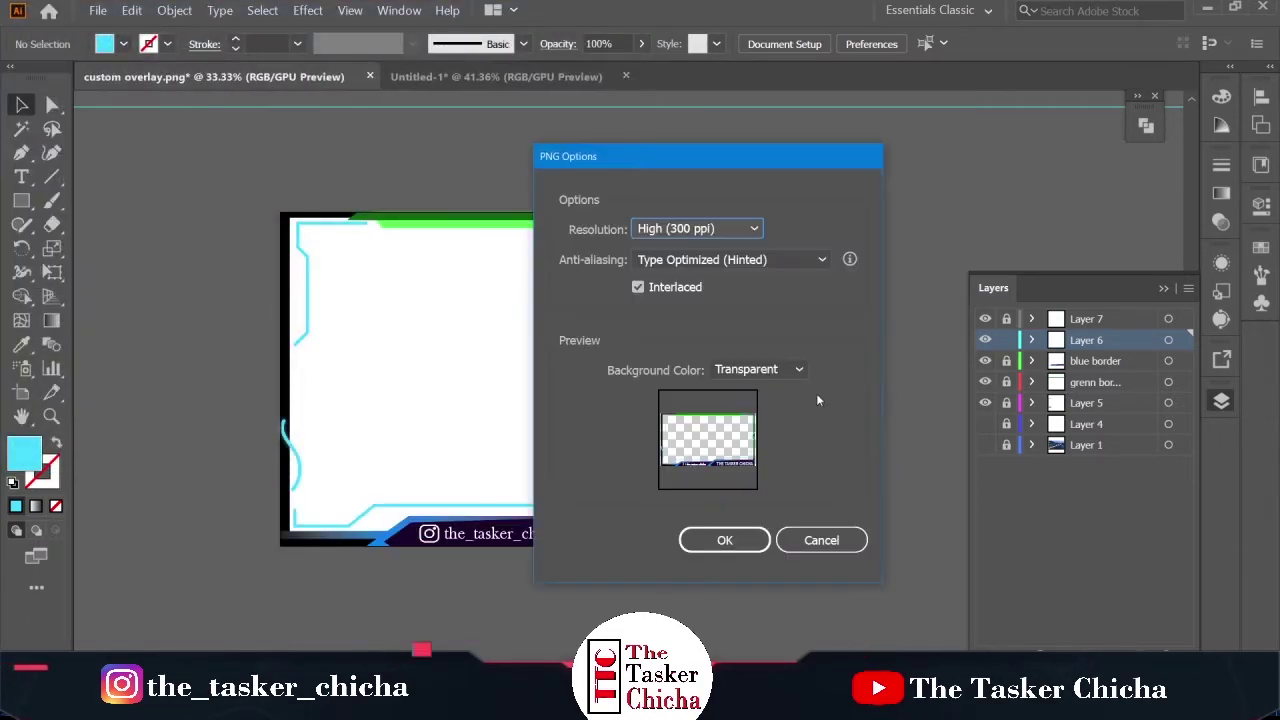
pyautogui.click(724, 537)
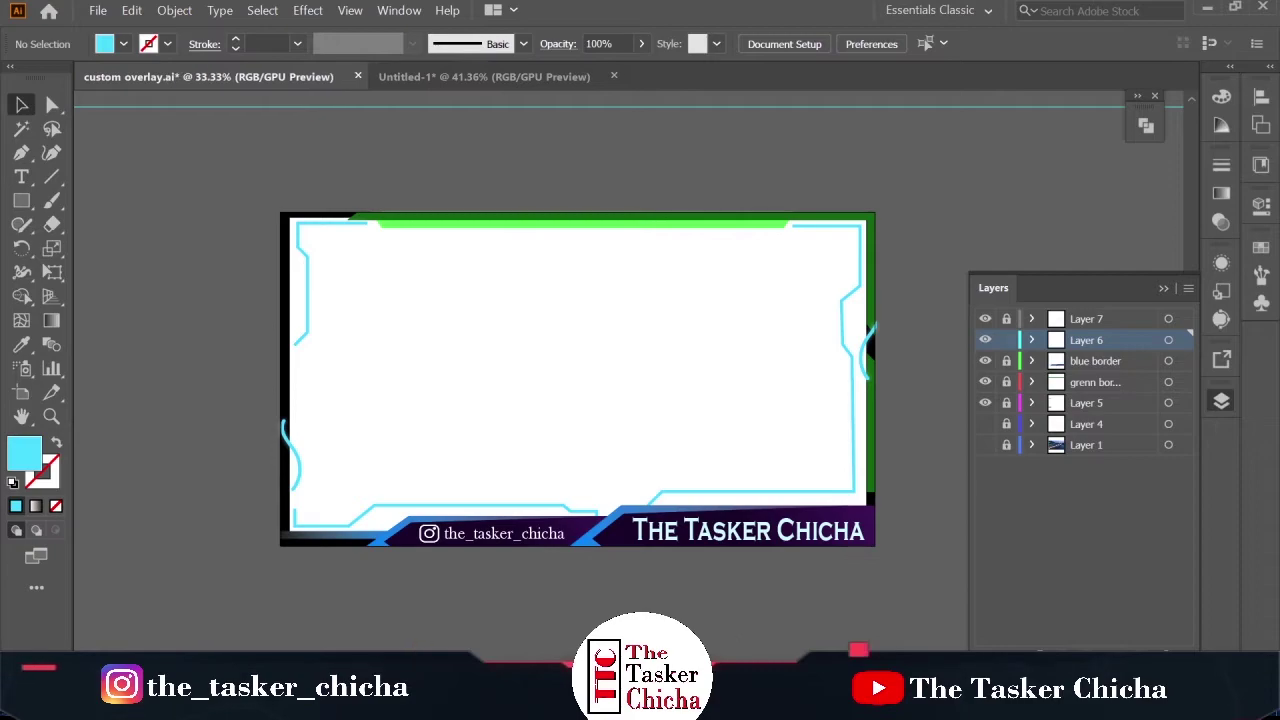
# Switch to OBS, create the source Display Capture 2 for Display 1 with cursor capture, and fit it to the canvas
pyautogui.click(195, 706)
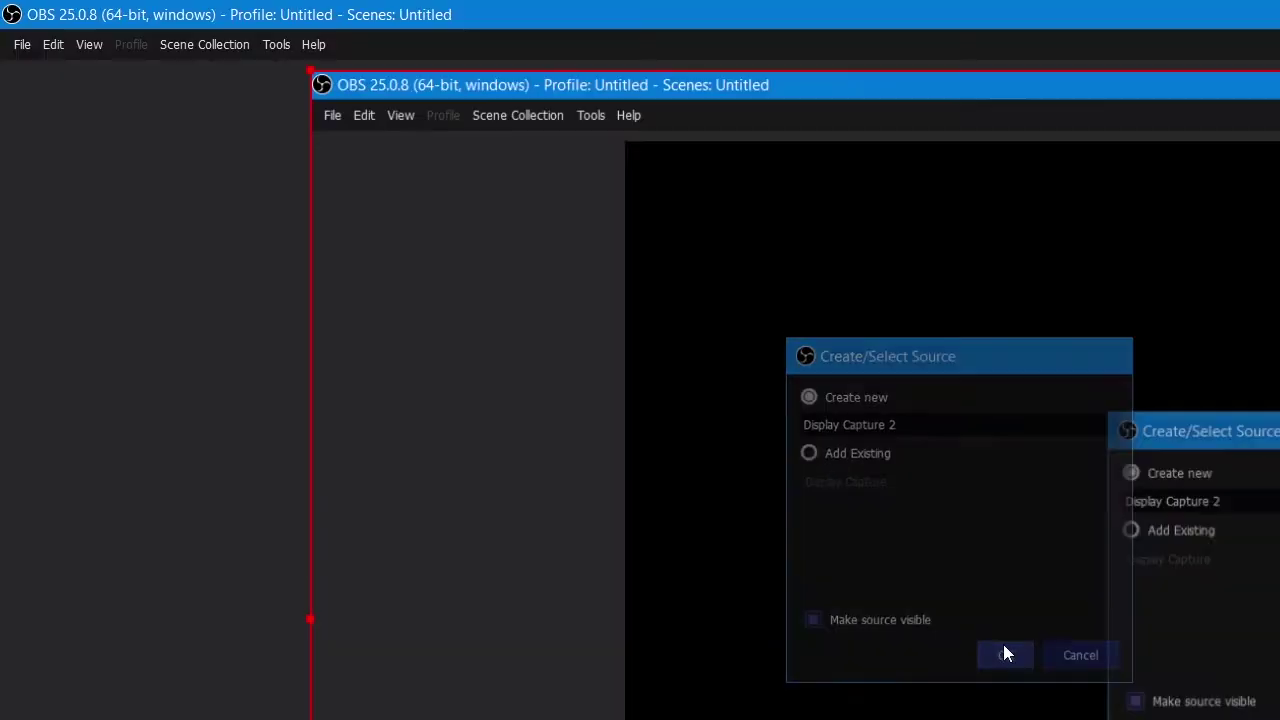
pyautogui.click(1003, 648)
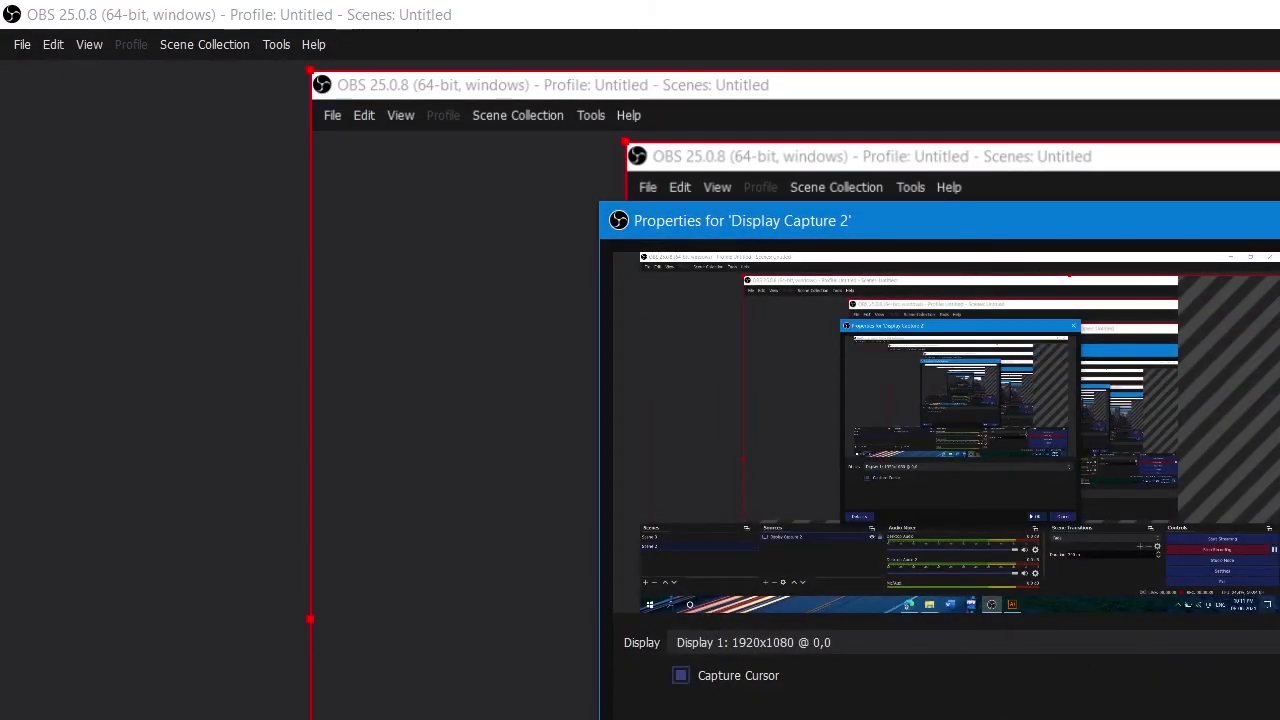
pyautogui.press('Return')
pyautogui.rightClick(621, 392)
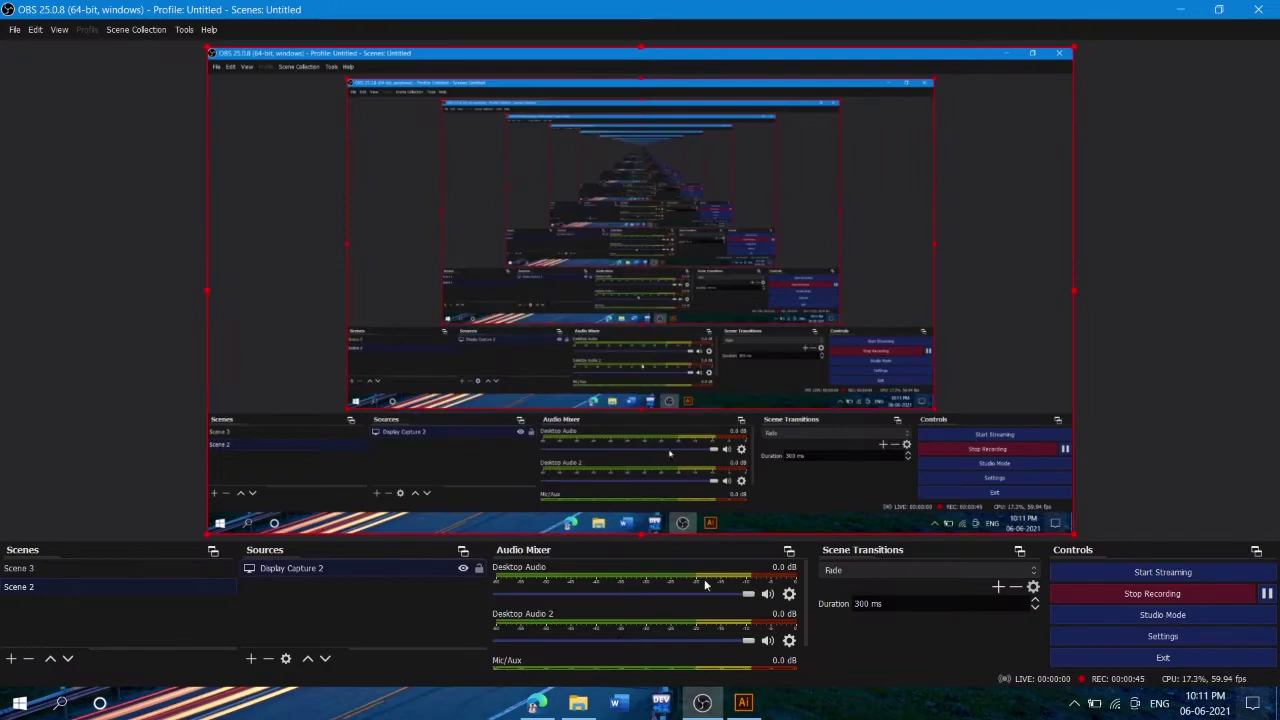
pyautogui.click(1120, 432)
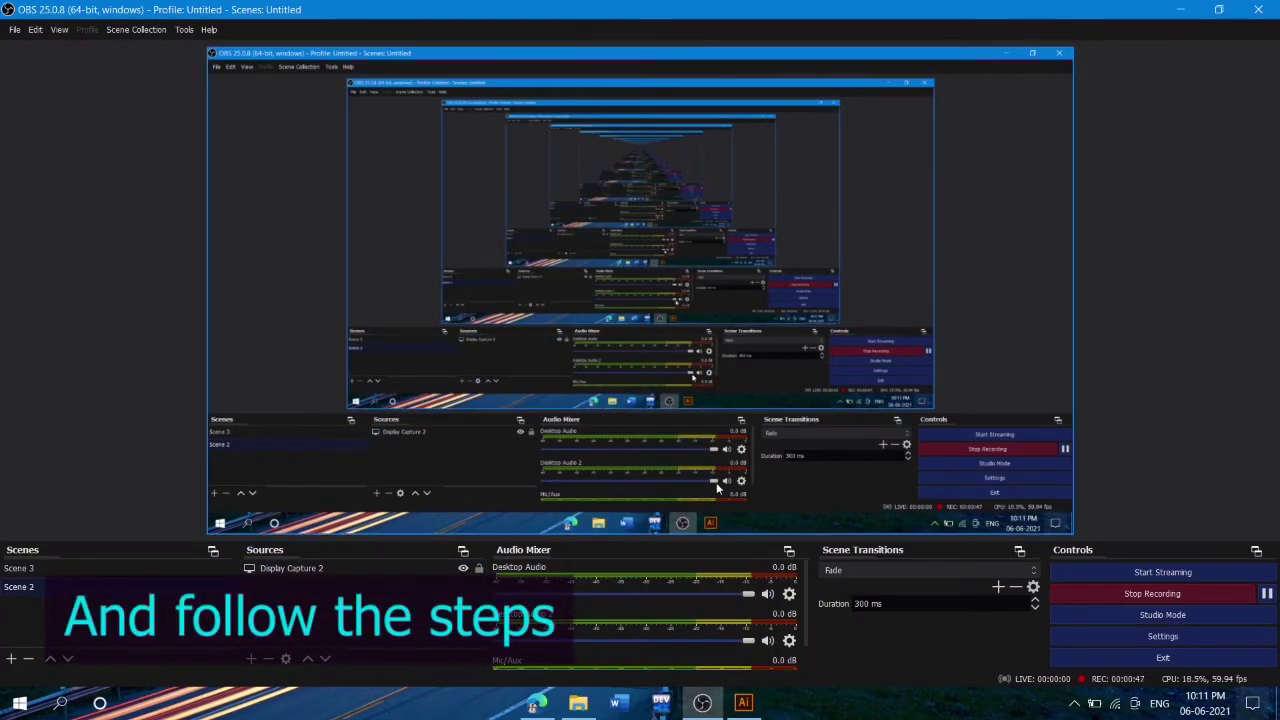
# Add a new Image source to Scene 2 that uses custom overlay.png from Downloads
pyautogui.click(250, 658)
pyautogui.click(291, 487)
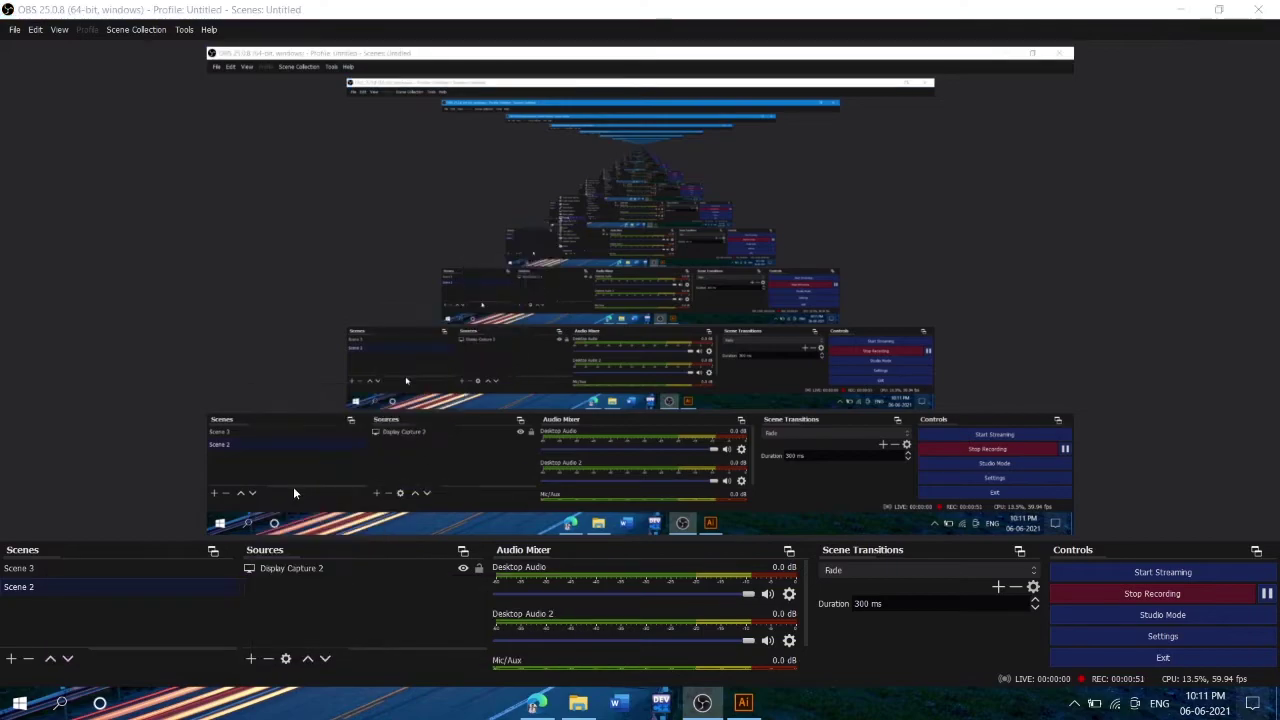
pyautogui.click(672, 439)
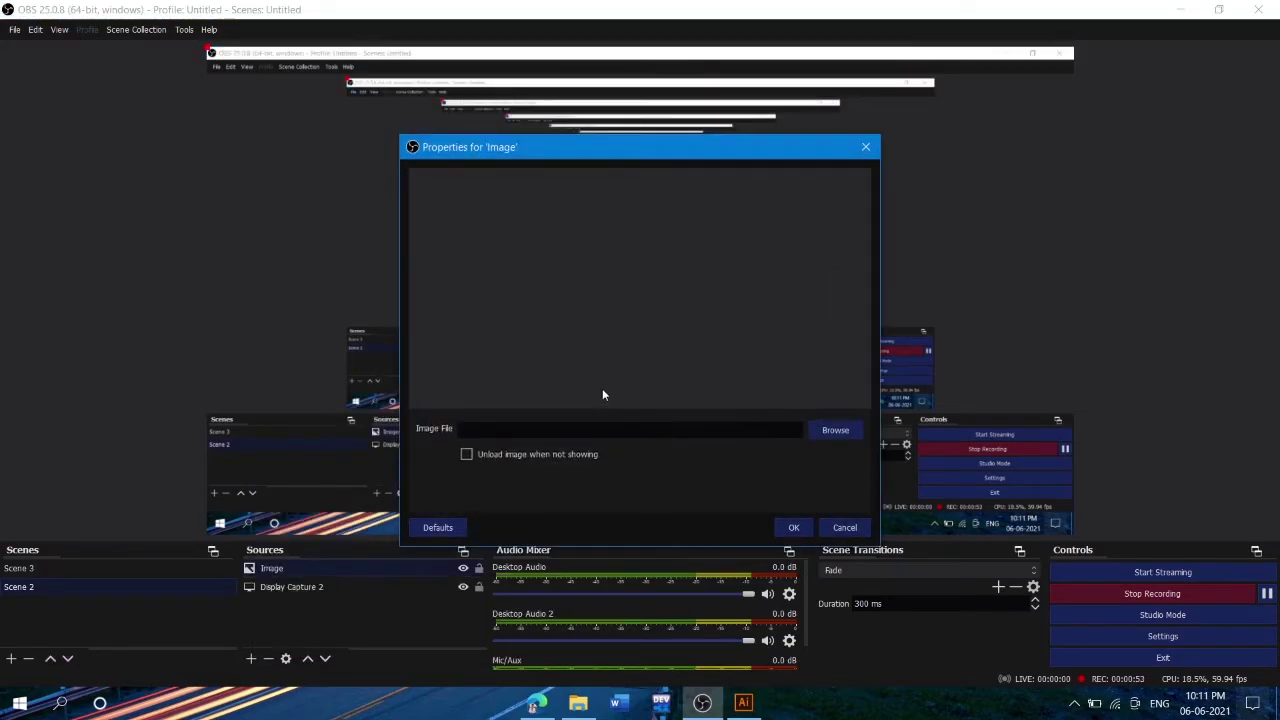
pyautogui.click(822, 432)
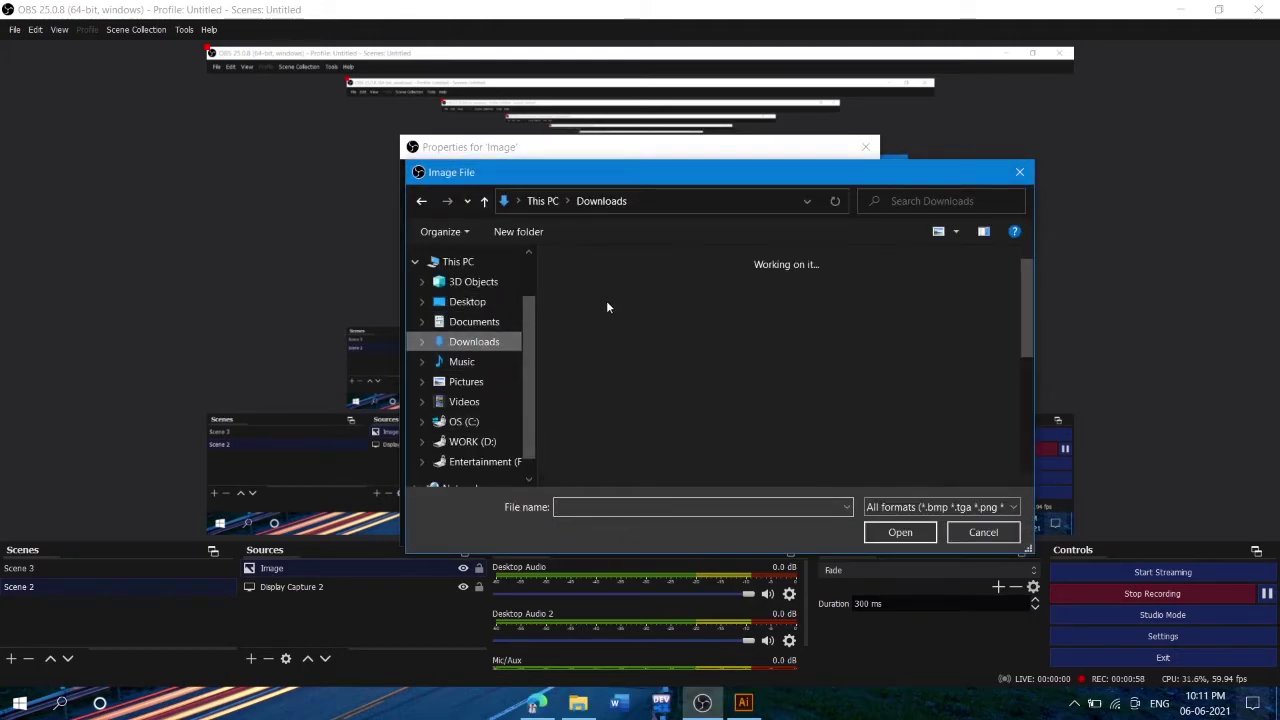
pyautogui.click(598, 317)
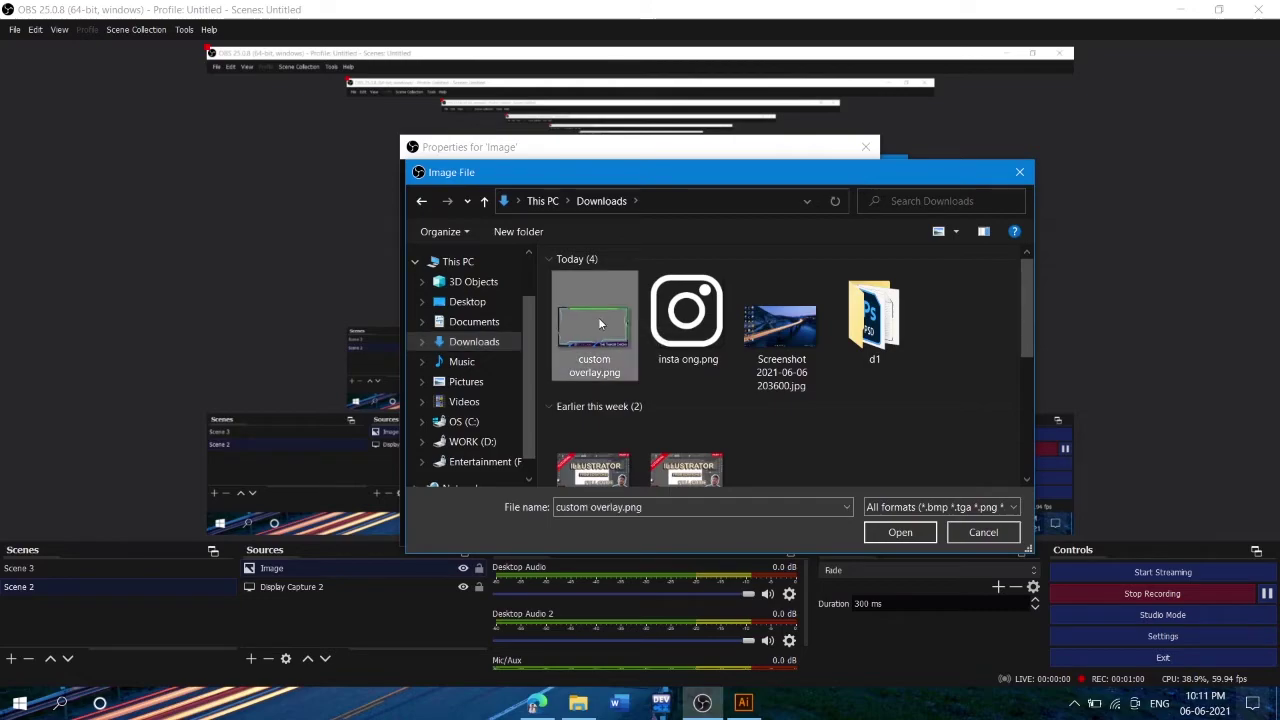
pyautogui.click(900, 532)
pyautogui.click(791, 526)
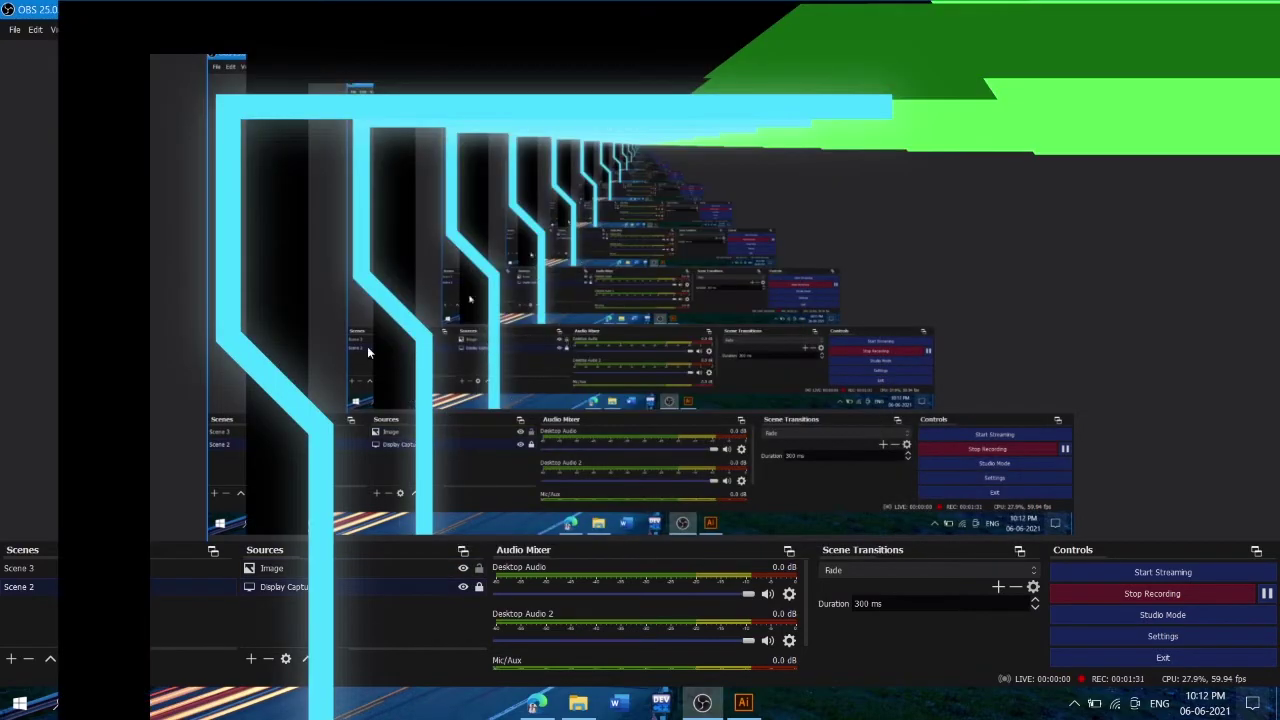
# Move the overlay image to the canvas's upper-left corner and fit it to the screen
pyautogui.click(405, 390)
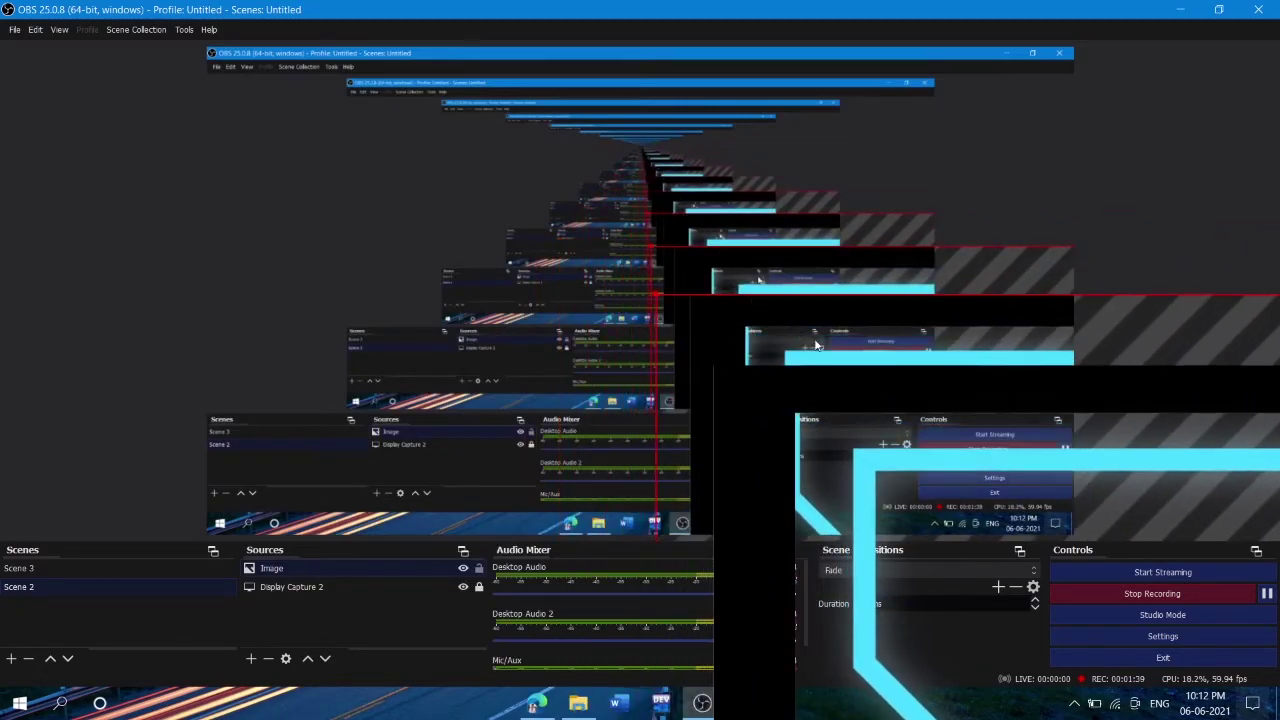
pyautogui.moveTo(834, 370); pyautogui.dragTo(375, 111)
pyautogui.rightClick(280, 113)
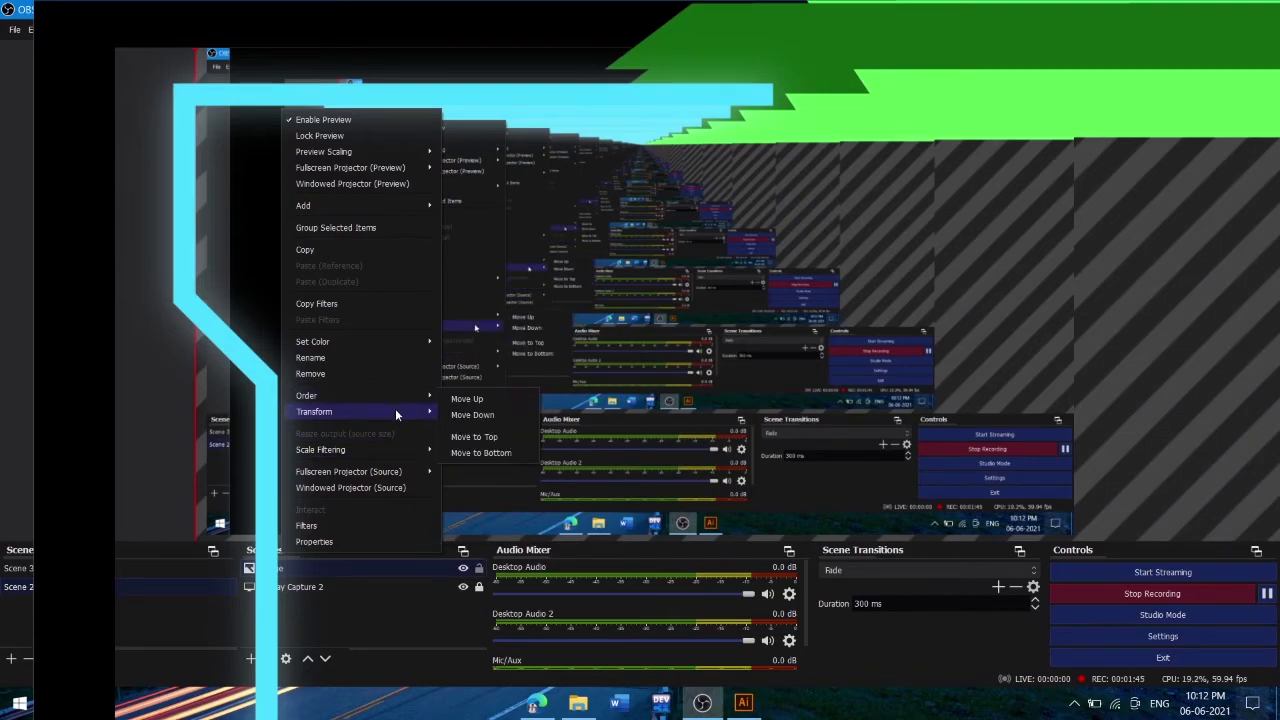
pyautogui.moveTo(395, 410)
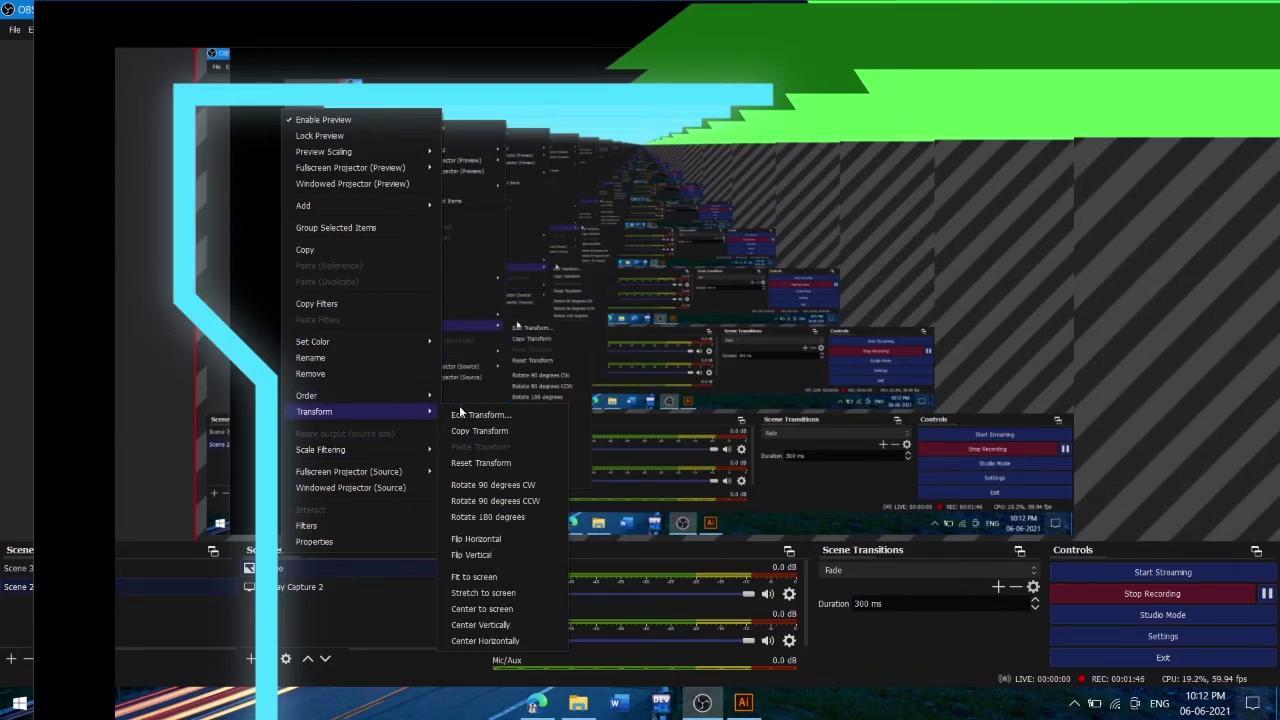
pyautogui.click(484, 577)
pyautogui.click(1137, 335)
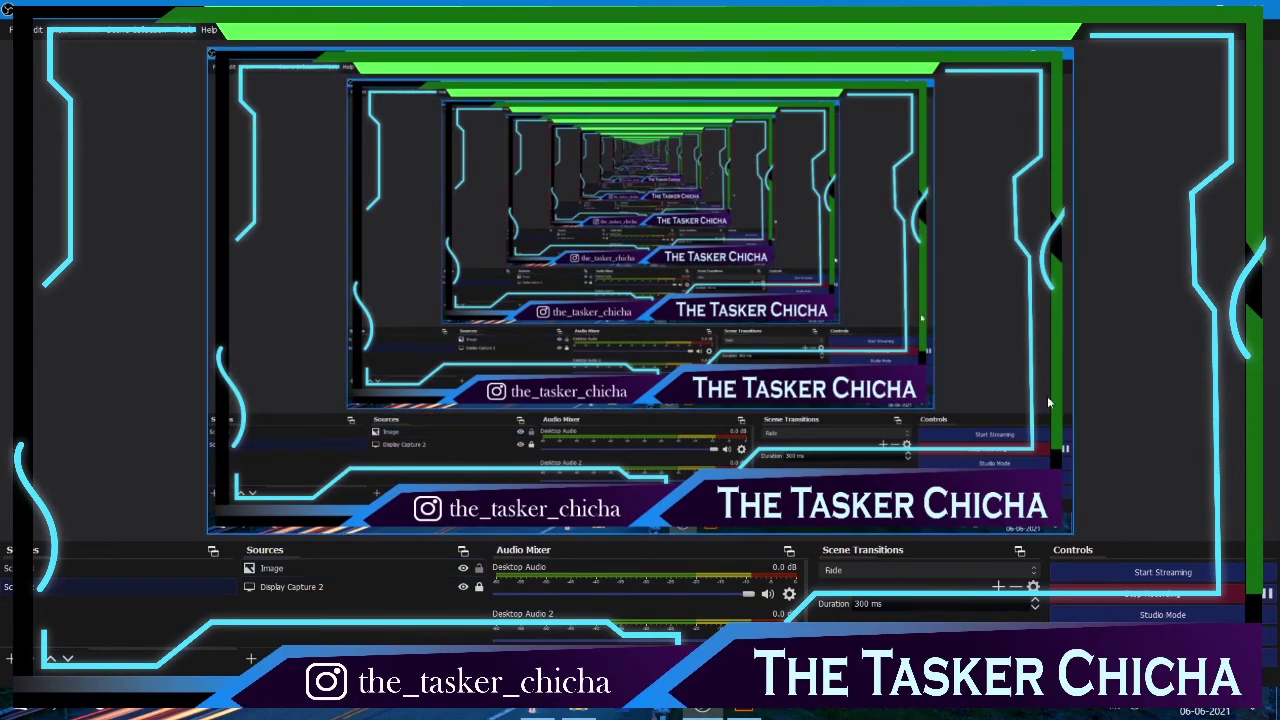
# Resize and nudge the overlay image's edges so the frame covers the full canvas
pyautogui.click(977, 482)
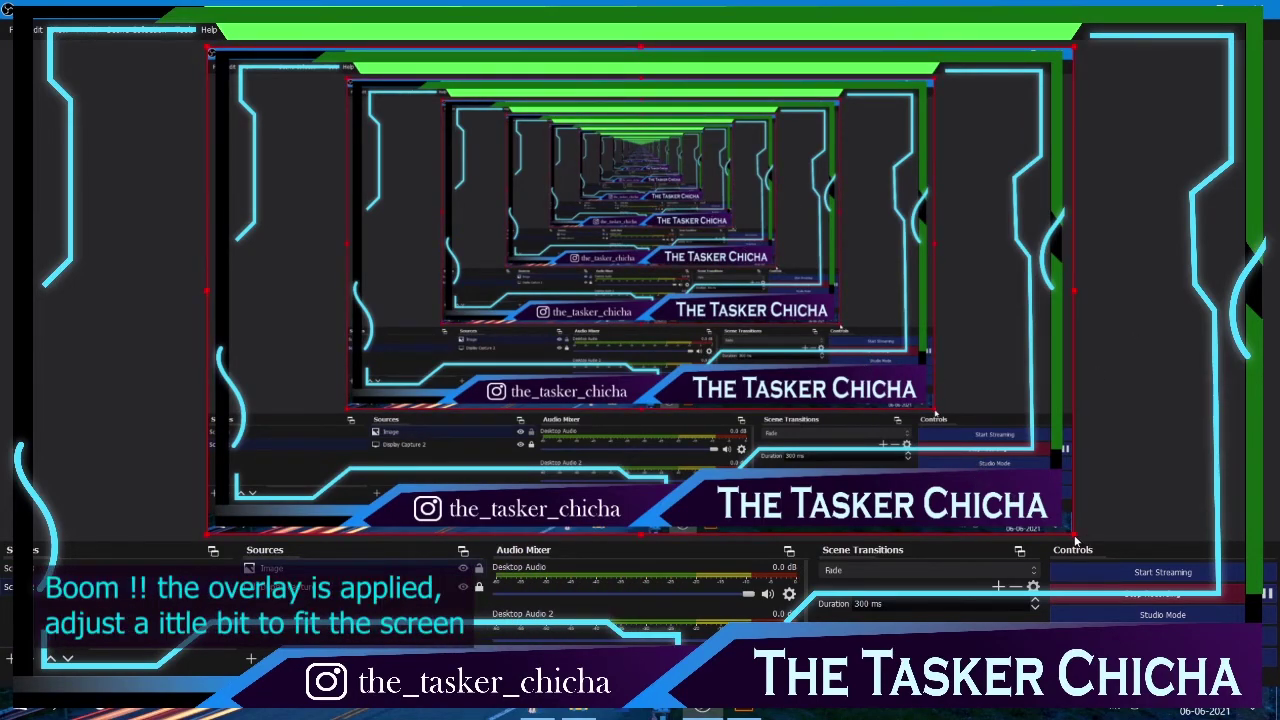
pyautogui.moveTo(1079, 542); pyautogui.dragTo(1088, 542)
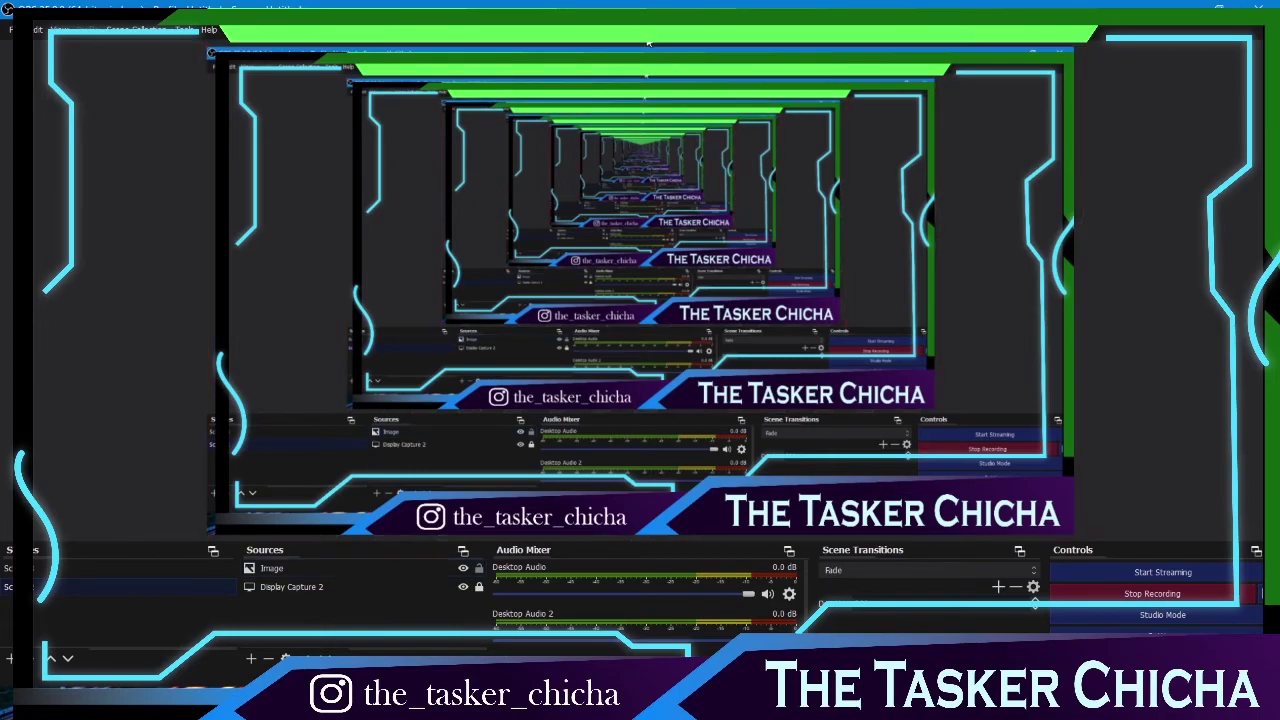
pyautogui.moveTo(648, 47); pyautogui.dragTo(647, 36)
pyautogui.moveTo(207, 287); pyautogui.dragTo(203, 291)
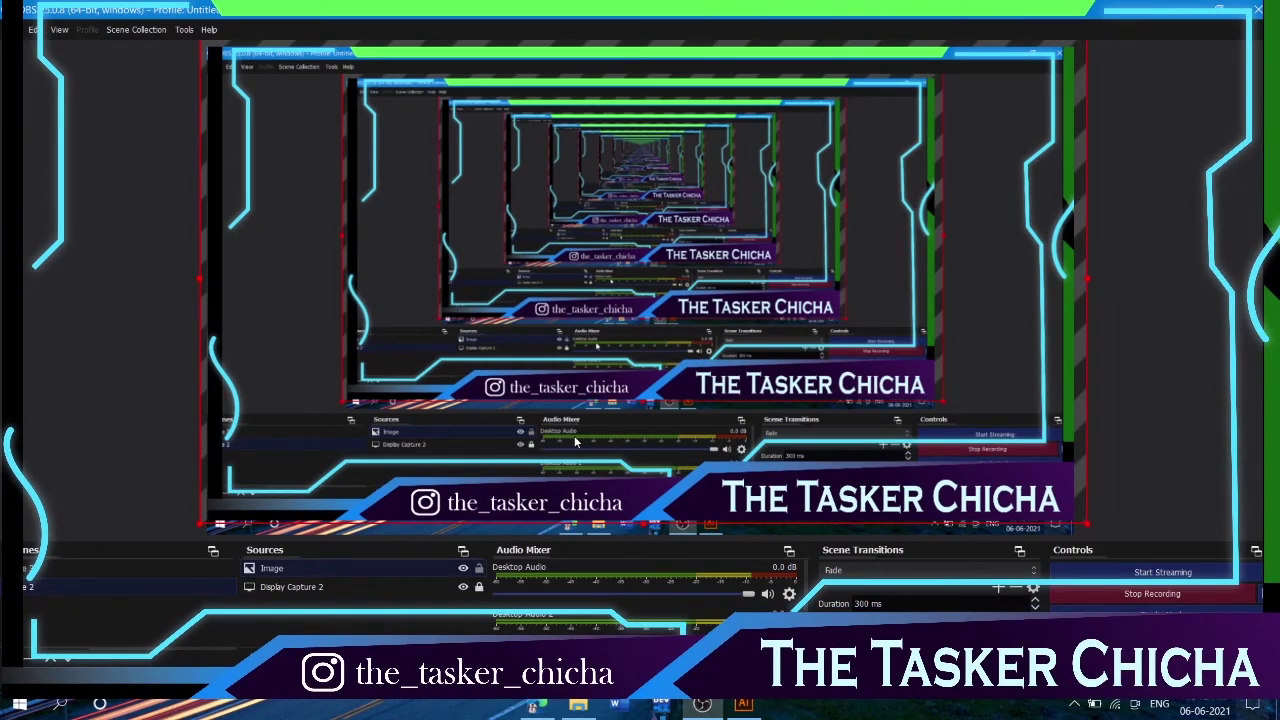
pyautogui.moveTo(645, 528); pyautogui.dragTo(645, 540)
pyautogui.moveTo(807, 457); pyautogui.dragTo(803, 456)
pyautogui.moveTo(1105, 286); pyautogui.dragTo(1083, 288)
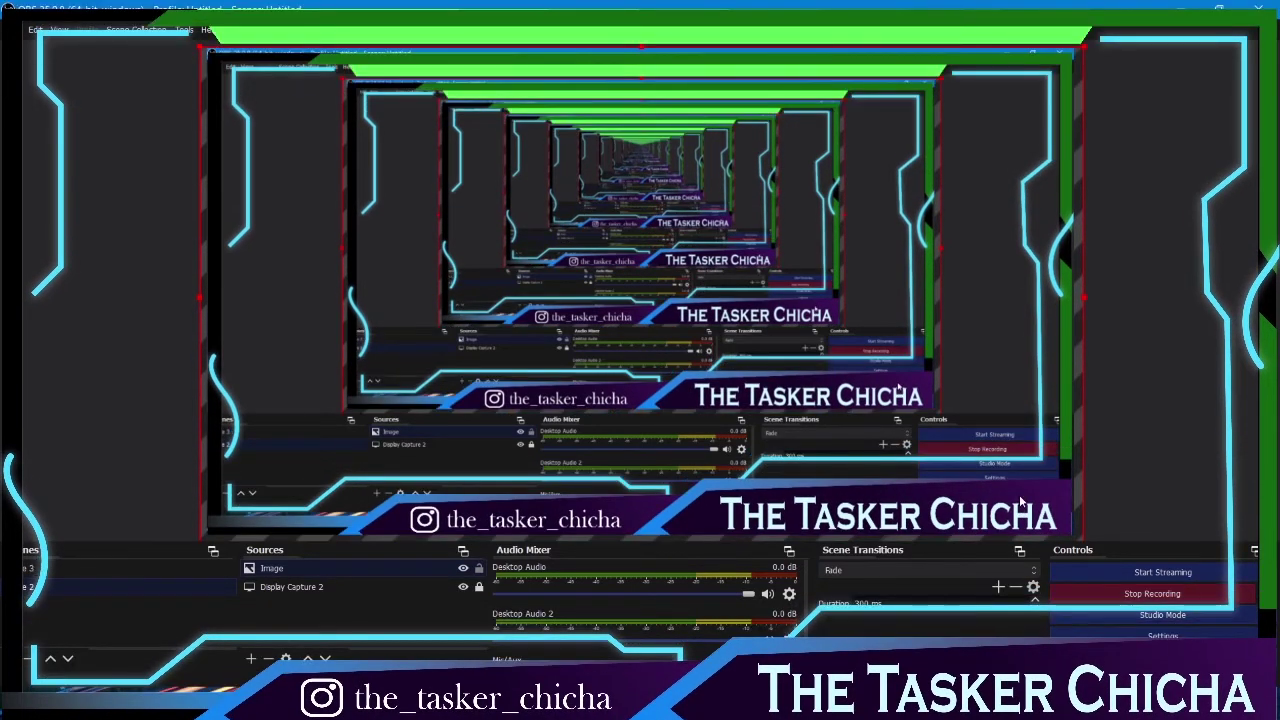
pyautogui.click(1212, 449)
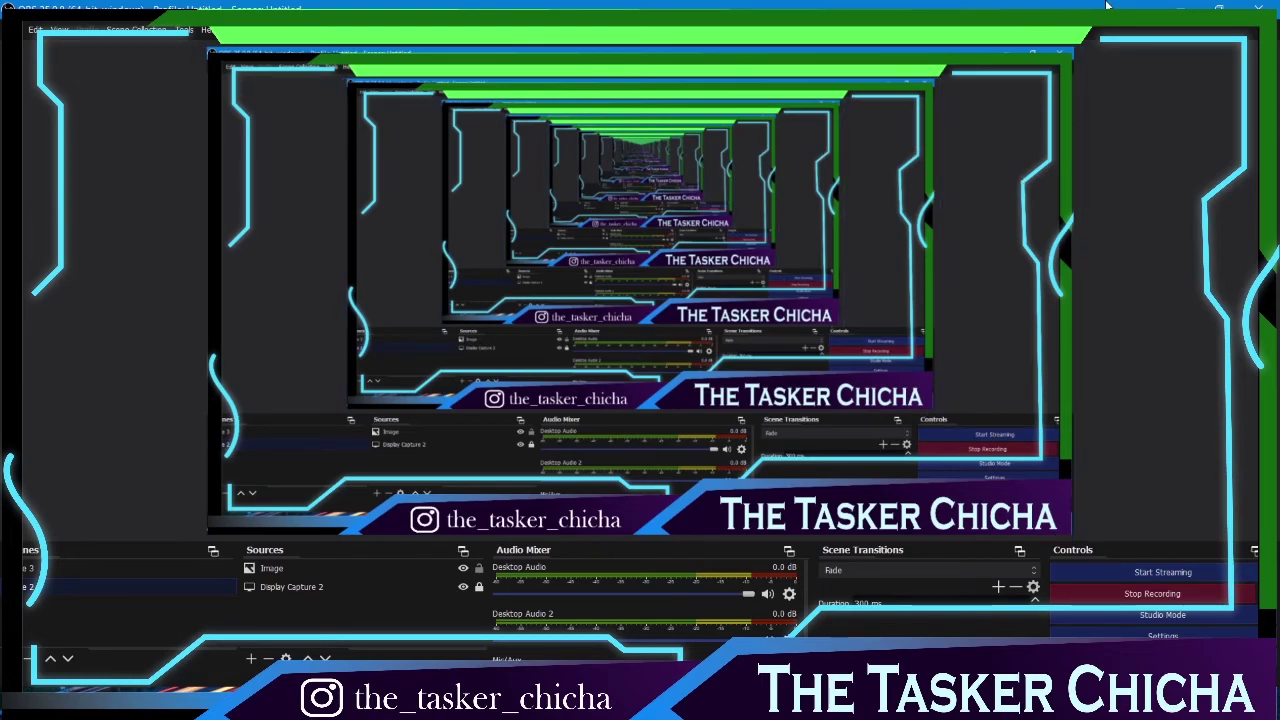
# Minimize the OBS window, refresh the desktop and check how the overlay frames it
pyautogui.click(1178, 8)
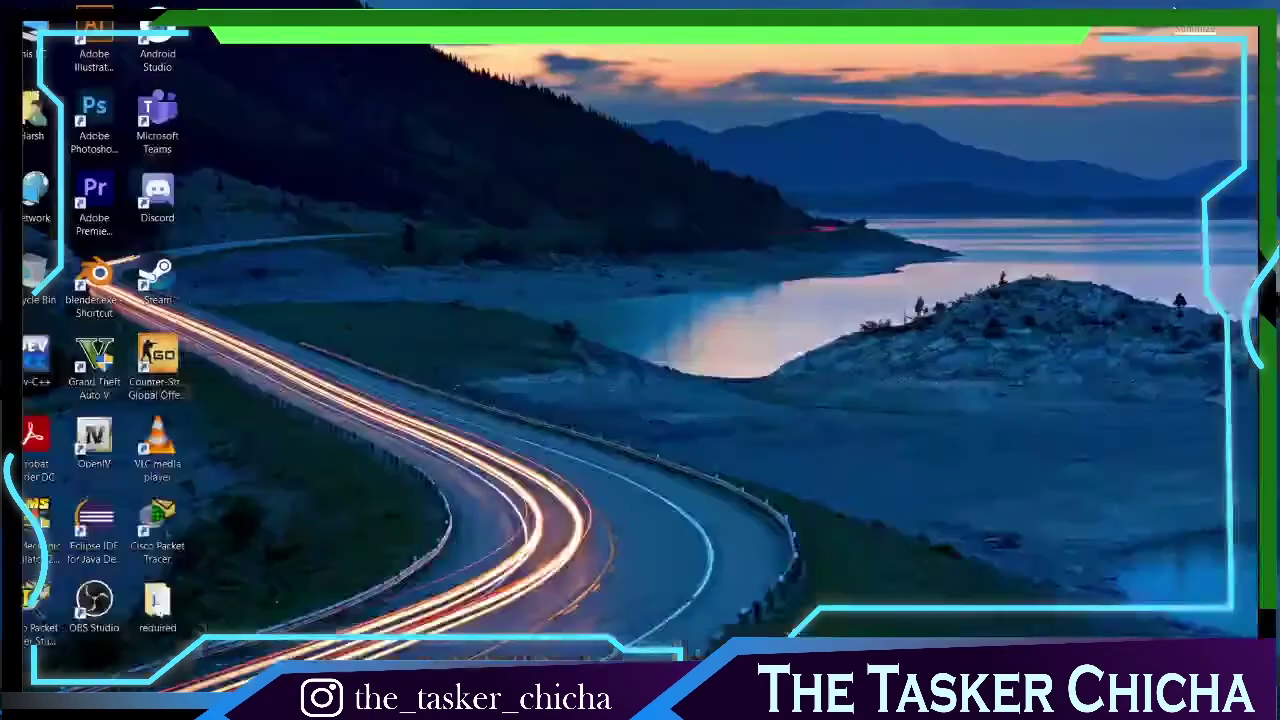
pyautogui.rightClick(515, 185)
pyautogui.click(646, 262)
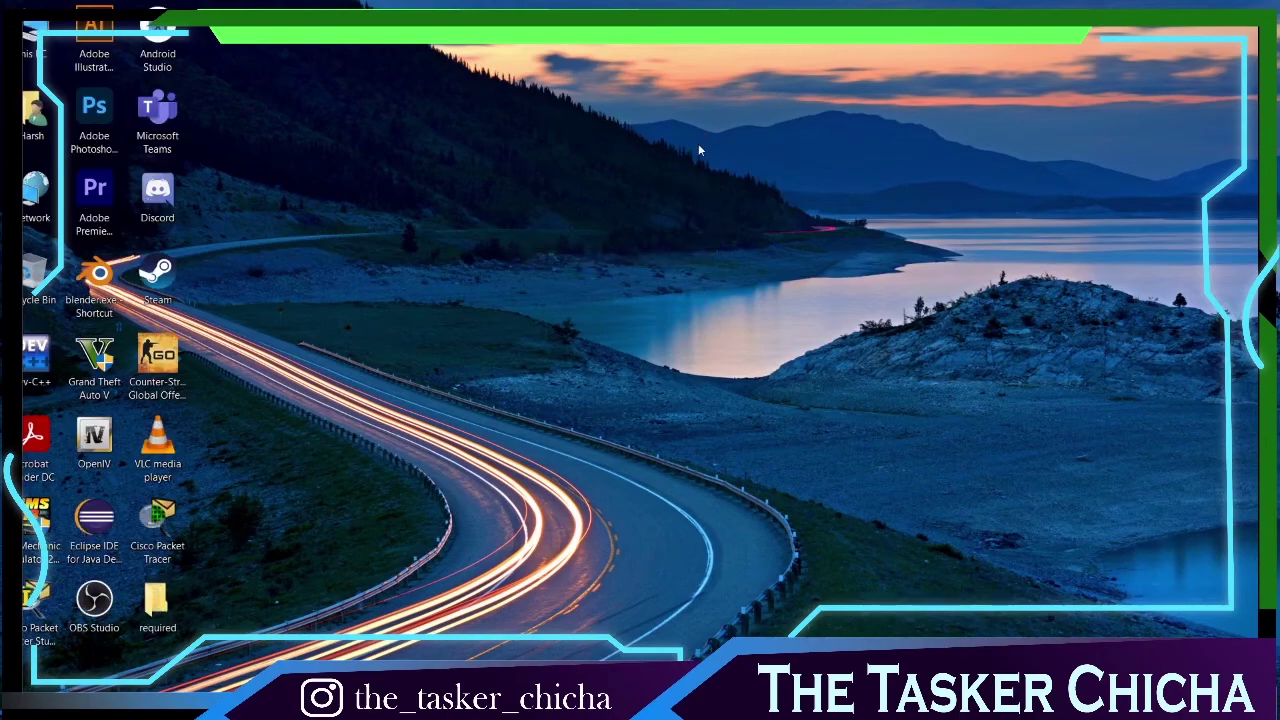
pyautogui.rightClick(497, 131)
pyautogui.click(651, 206)
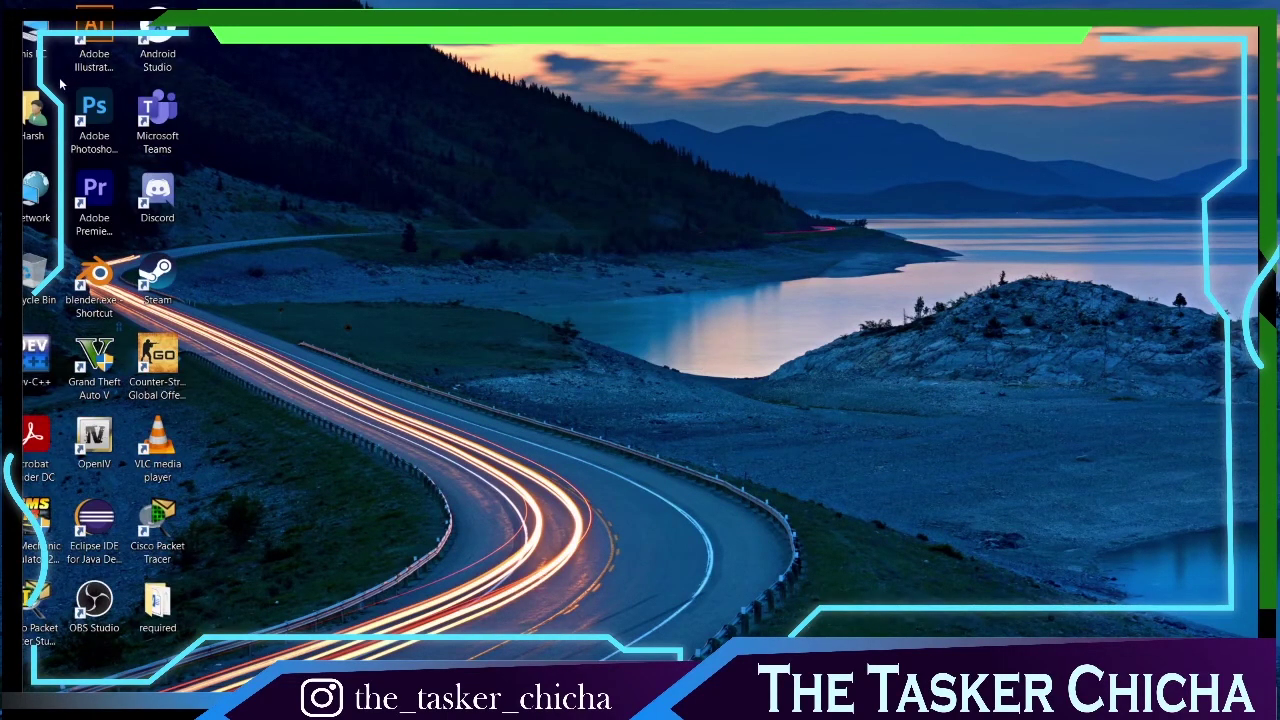